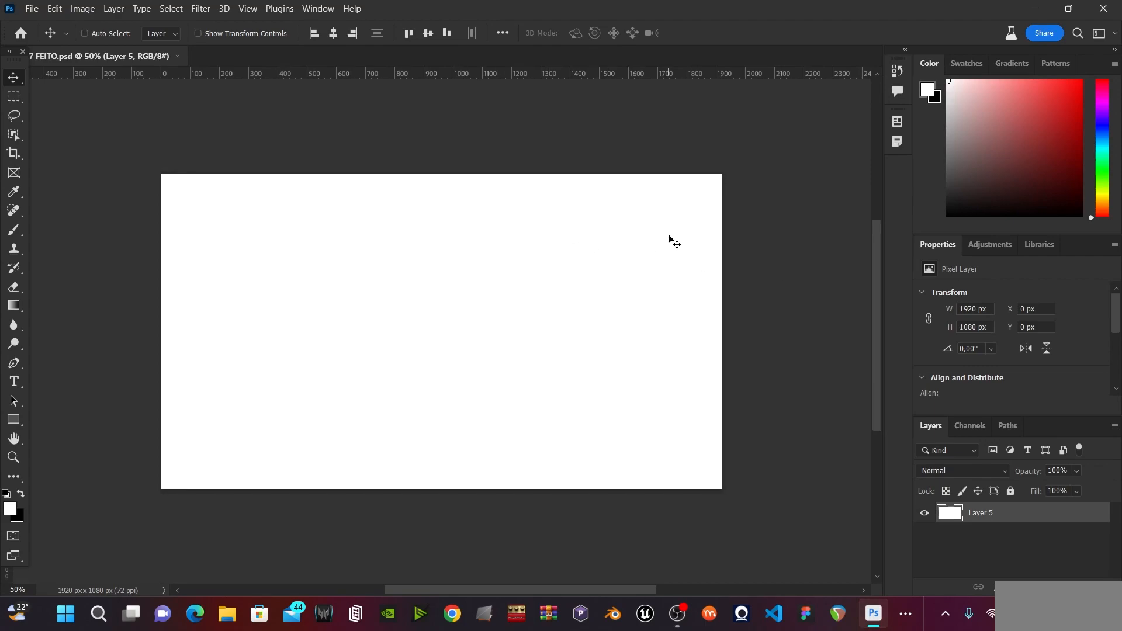
Fill the white canvas layer with the near-black colour #0d0d0d and save the document.
{"action": "left_click", "coordinate": [10, 509]}
{"action": "left_click_drag", "start_coordinate": [658, 277], "coordinate": [636, 276]}
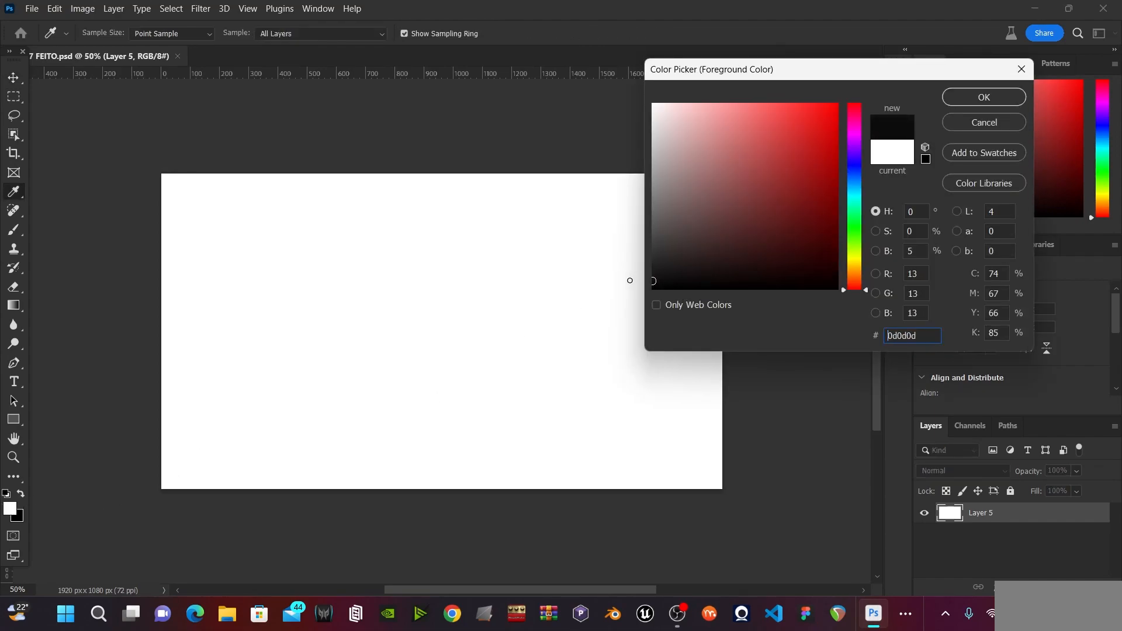
{"action": "left_click", "coordinate": [983, 97]}
{"action": "key", "text": "v"}
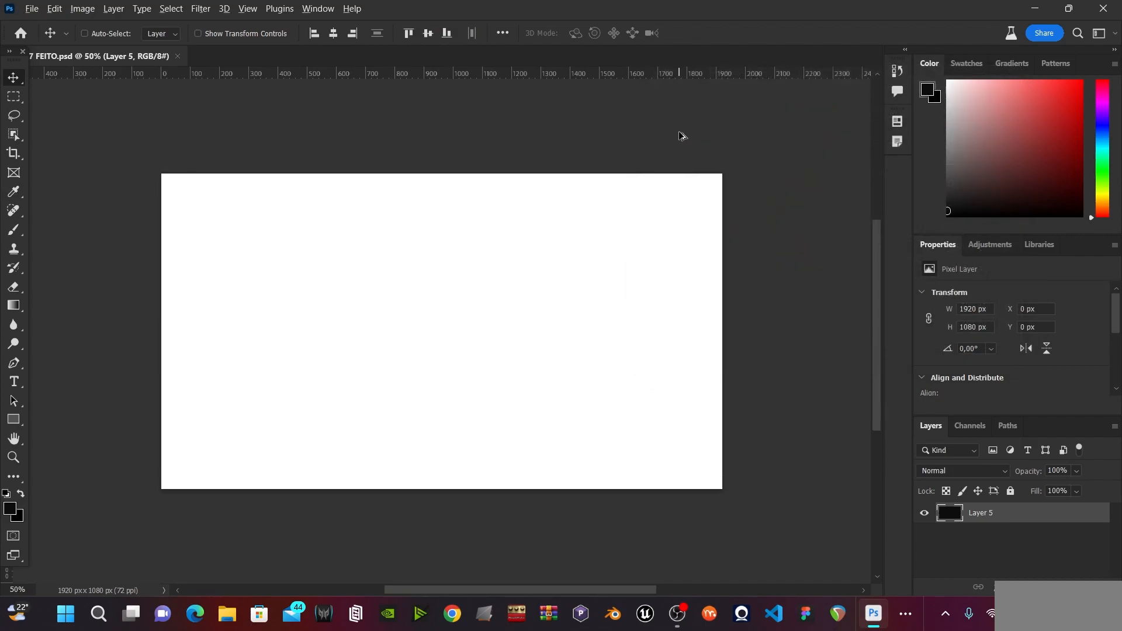
{"action": "key", "text": "alt+BackSpace"}
{"action": "key", "text": "ctrl+s"}
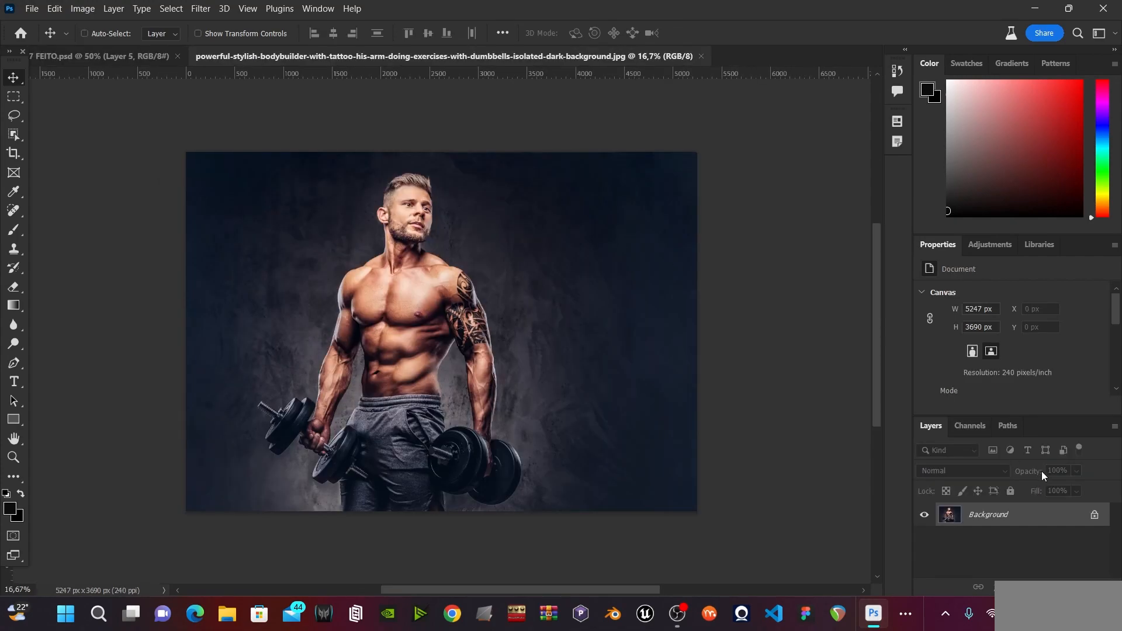
Unlock the bodybuilder photo's layer, convert it to a smart object for copying, and close the photo without saving.
{"action": "left_click", "coordinate": [1094, 516]}
{"action": "right_click", "coordinate": [988, 514]}
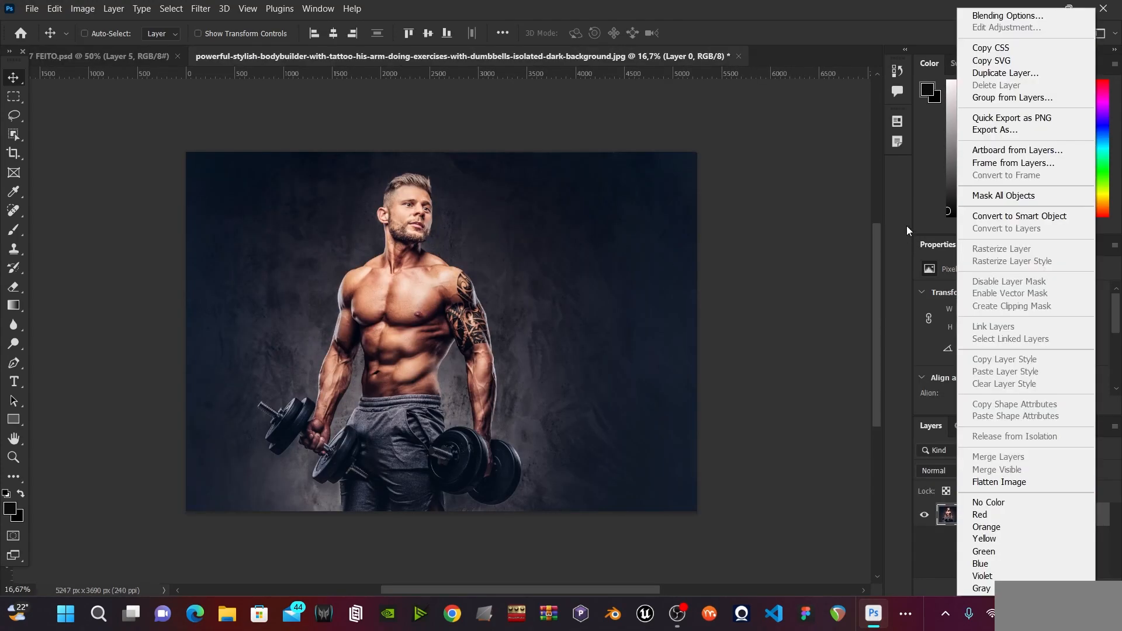
{"action": "left_click", "coordinate": [977, 216]}
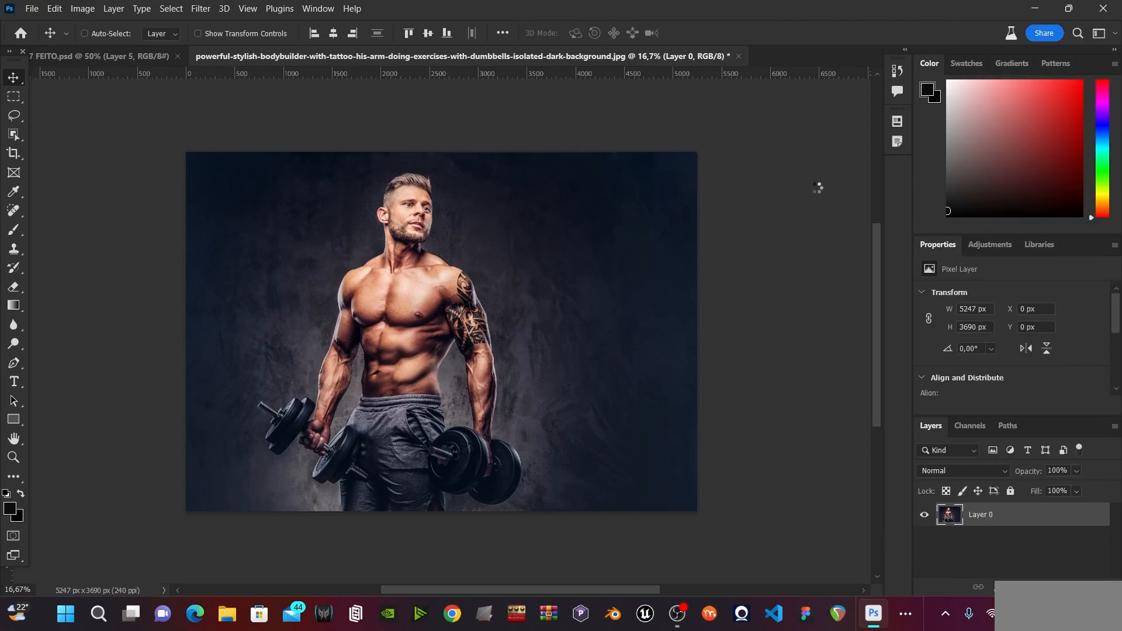
{"action": "left_click", "coordinate": [739, 56]}
{"action": "left_click", "coordinate": [583, 238]}
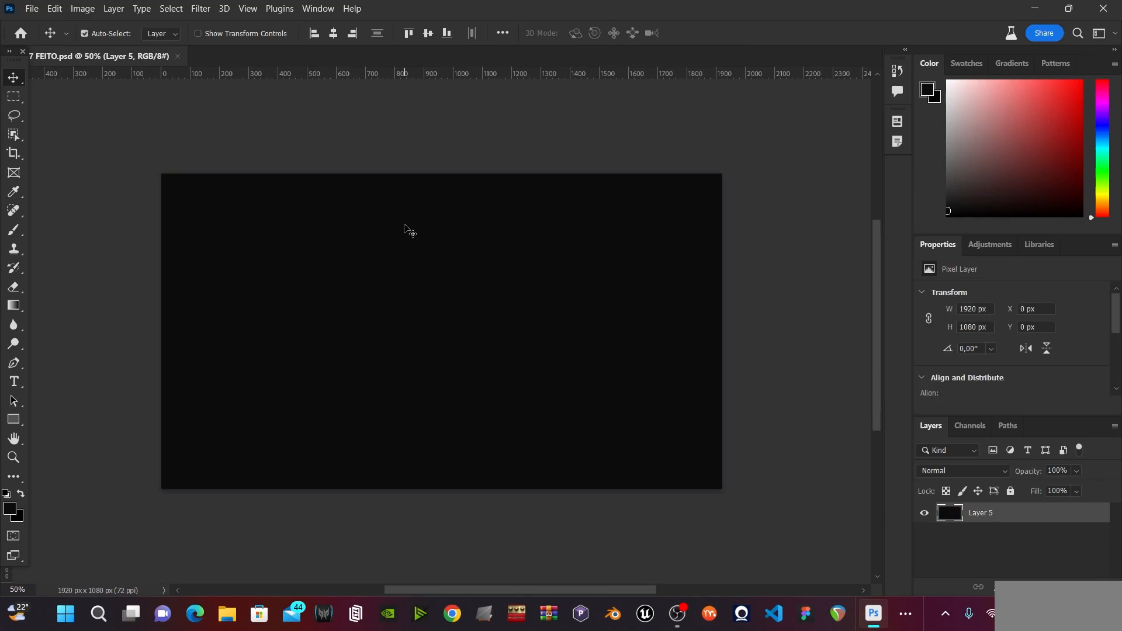
Paste the bodybuilder photo into the dark document, scale it to about 2817 × 1981 px and place the man at the canvas's left side.
{"action": "key", "text": "ctrl+minus"}
{"action": "key", "text": "ctrl+minus"}
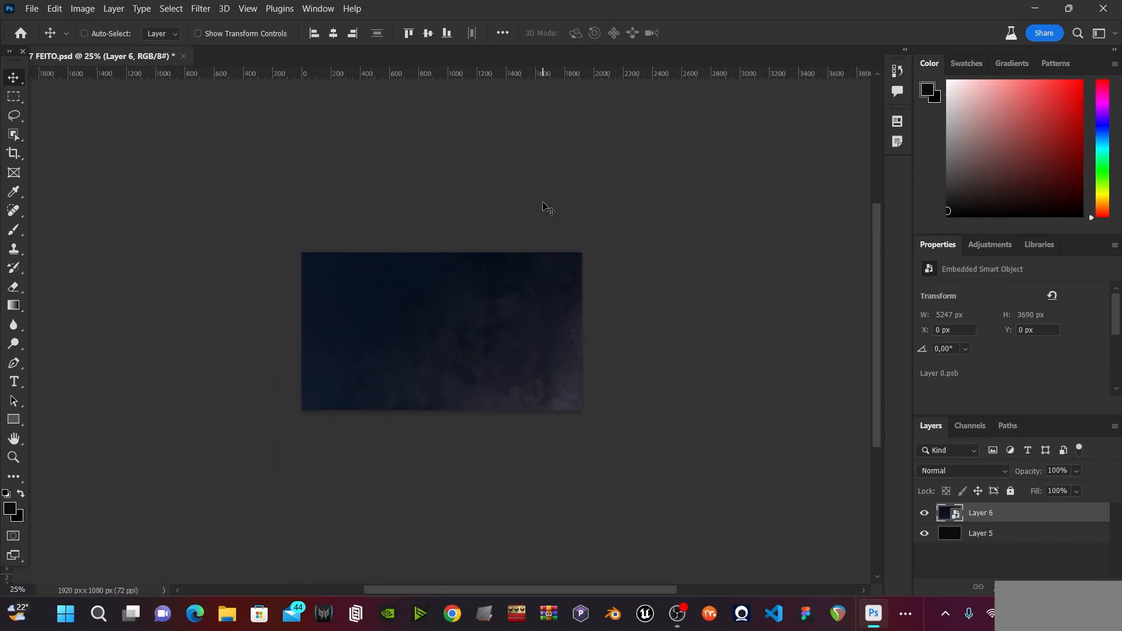
{"action": "left_click_drag", "start_coordinate": [464, 322], "coordinate": [250, 218]}
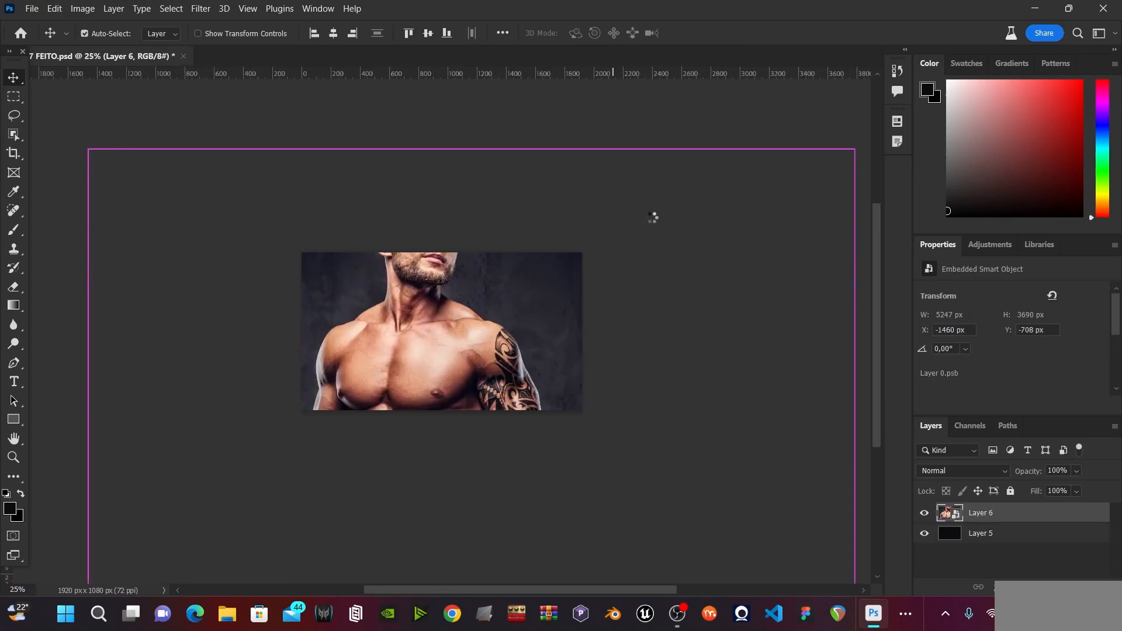
{"action": "key", "text": "ctrl+t"}
{"action": "left_click_drag", "start_coordinate": [852, 151], "coordinate": [484, 390]}
{"action": "left_click_drag", "start_coordinate": [428, 459], "coordinate": [508, 311]}
{"action": "left_click_drag", "start_coordinate": [571, 252], "coordinate": [581, 242]}
{"action": "left_click_drag", "start_coordinate": [516, 312], "coordinate": [525, 307]}
{"action": "key", "text": "Return"}
{"action": "key", "text": "ctrl+plus"}
Apply a Black & White adjustment with its default settings to the bodybuilder layer.
{"action": "left_click", "coordinate": [83, 9]}
{"action": "mouse_move", "coordinate": [108, 48]}
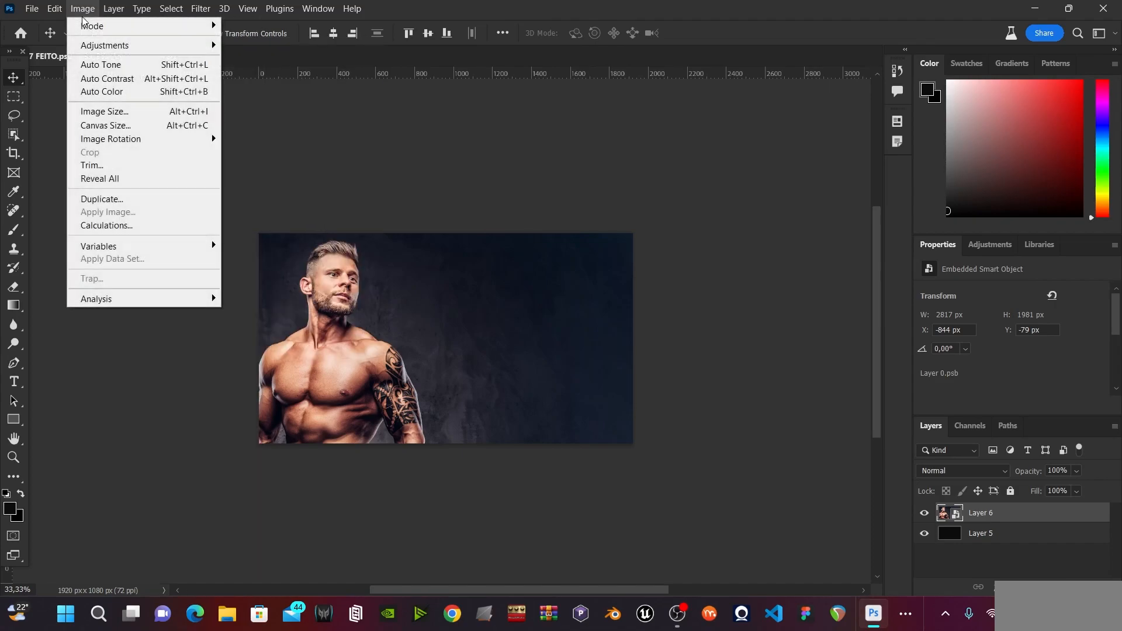
{"action": "left_click", "coordinate": [297, 146]}
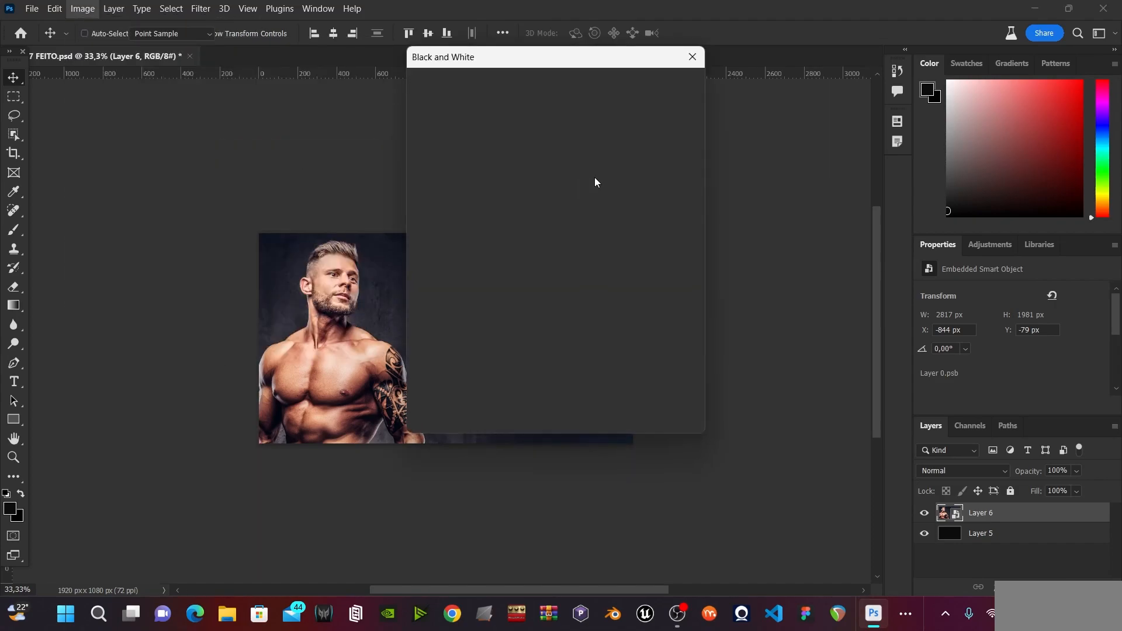
{"action": "left_click", "coordinate": [666, 85]}
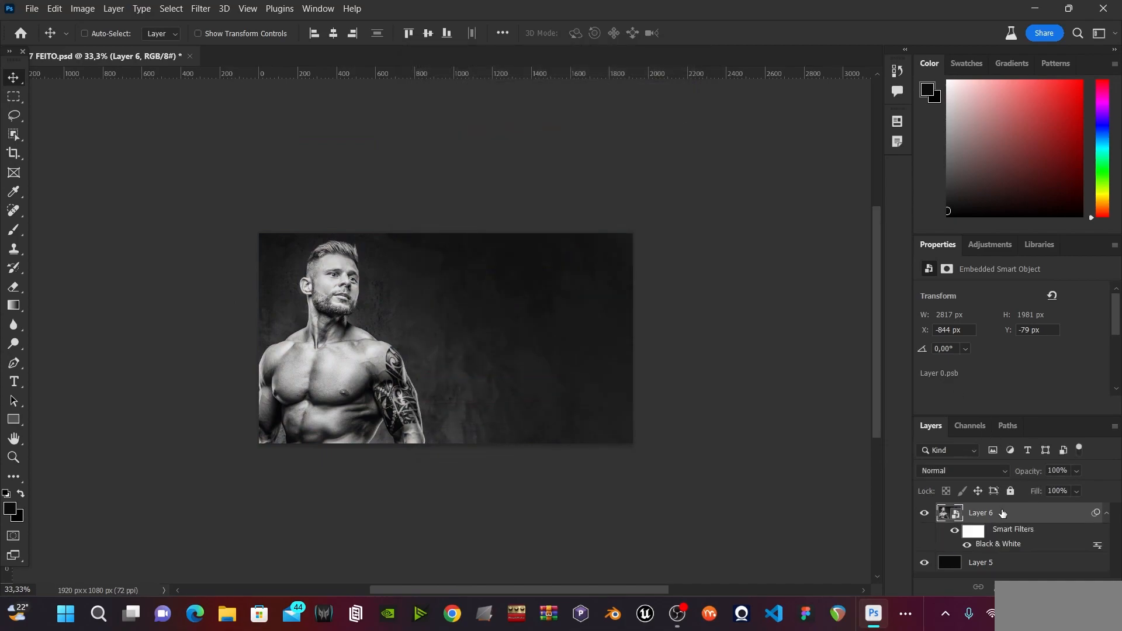
Lower the bodybuilder layer's opacity to 12%.
{"action": "left_click", "coordinate": [1078, 471]}
{"action": "left_click", "coordinate": [1038, 487]}
{"action": "left_click_drag", "start_coordinate": [1039, 490], "coordinate": [1037, 490]}
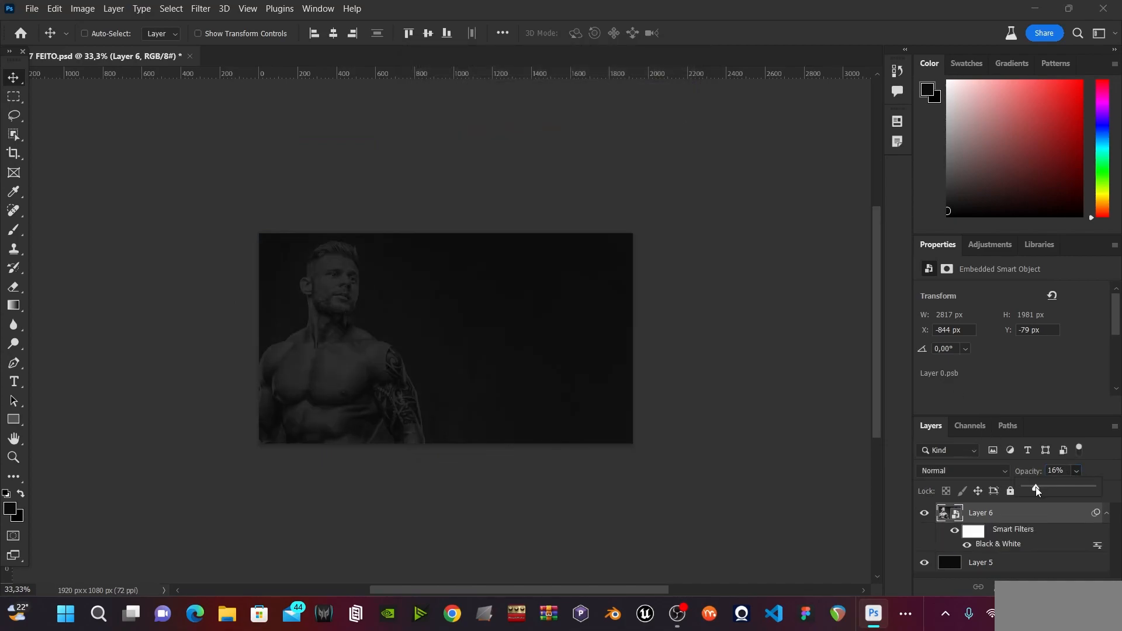
{"action": "left_click", "coordinate": [429, 319], "text": "ctrl"}
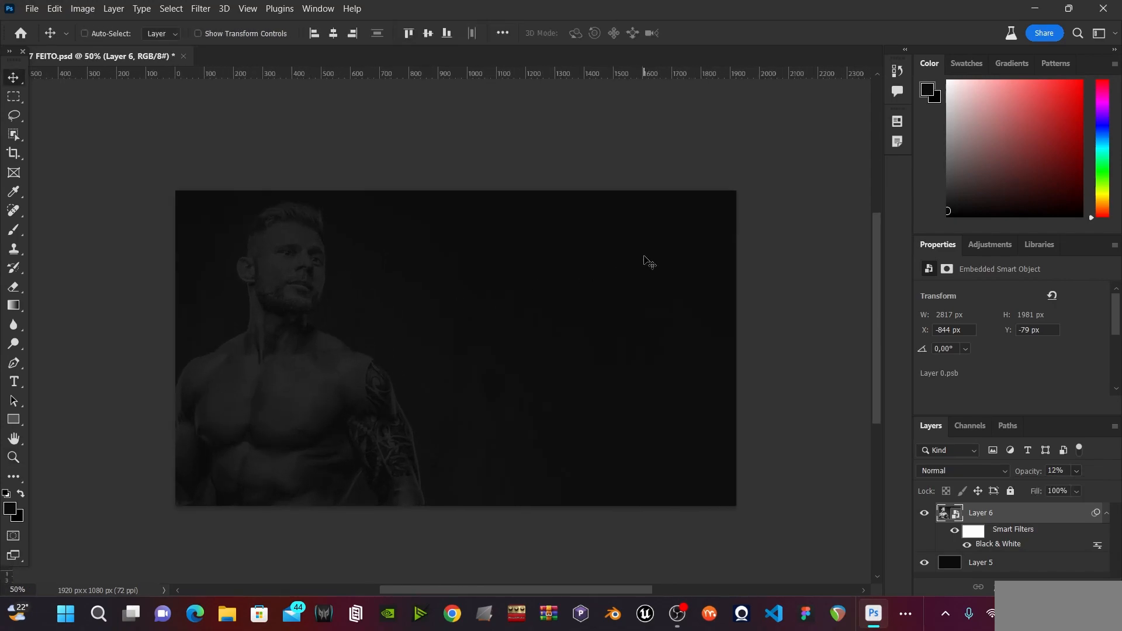
{"action": "key", "text": "ctrl+minus"}
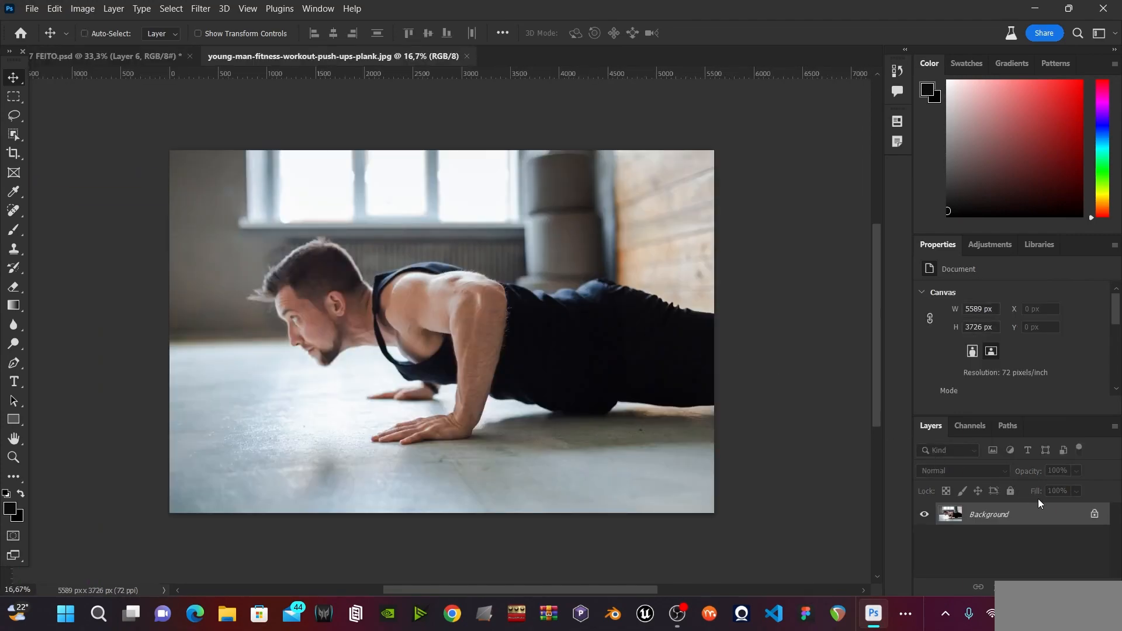
Unlock the push-up photo's layer, convert it to a smart object for copying, and close the photo without saving.
{"action": "left_click", "coordinate": [1094, 514]}
{"action": "right_click", "coordinate": [1092, 516]}
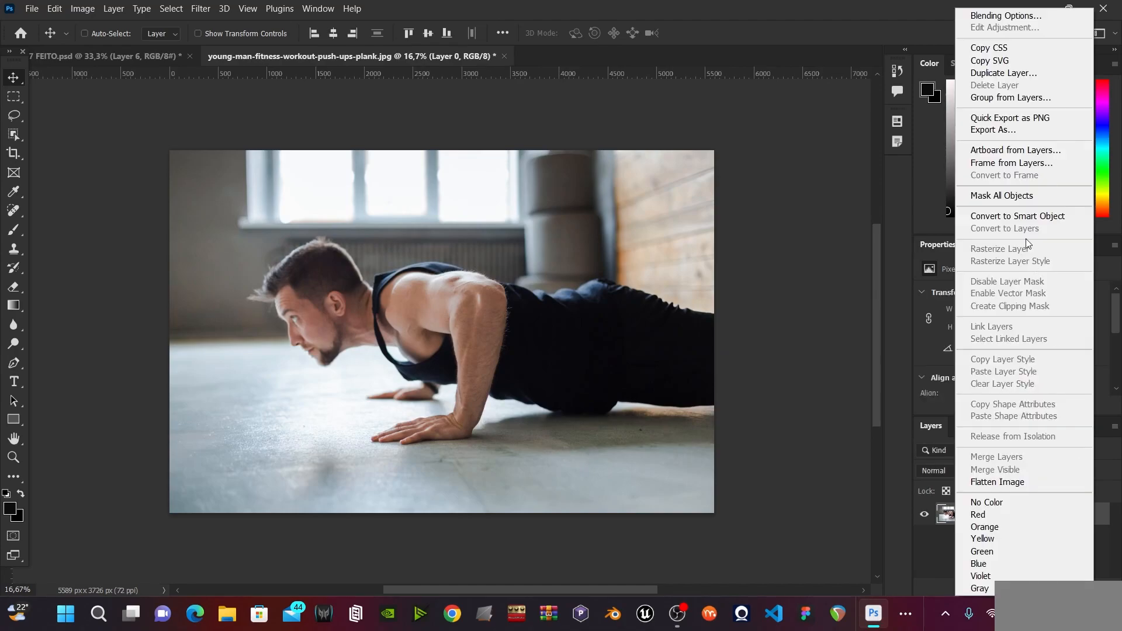
{"action": "left_click", "coordinate": [1027, 216]}
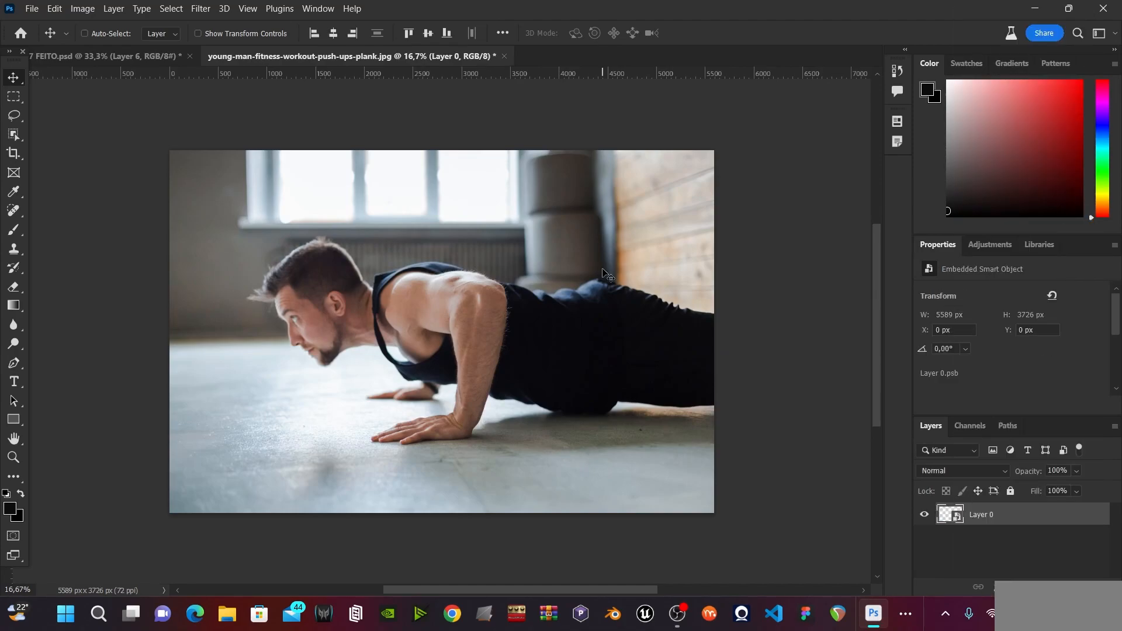
{"action": "key", "text": "ctrl"}
{"action": "key", "text": "ctrl+w"}
{"action": "left_click", "coordinate": [581, 244]}
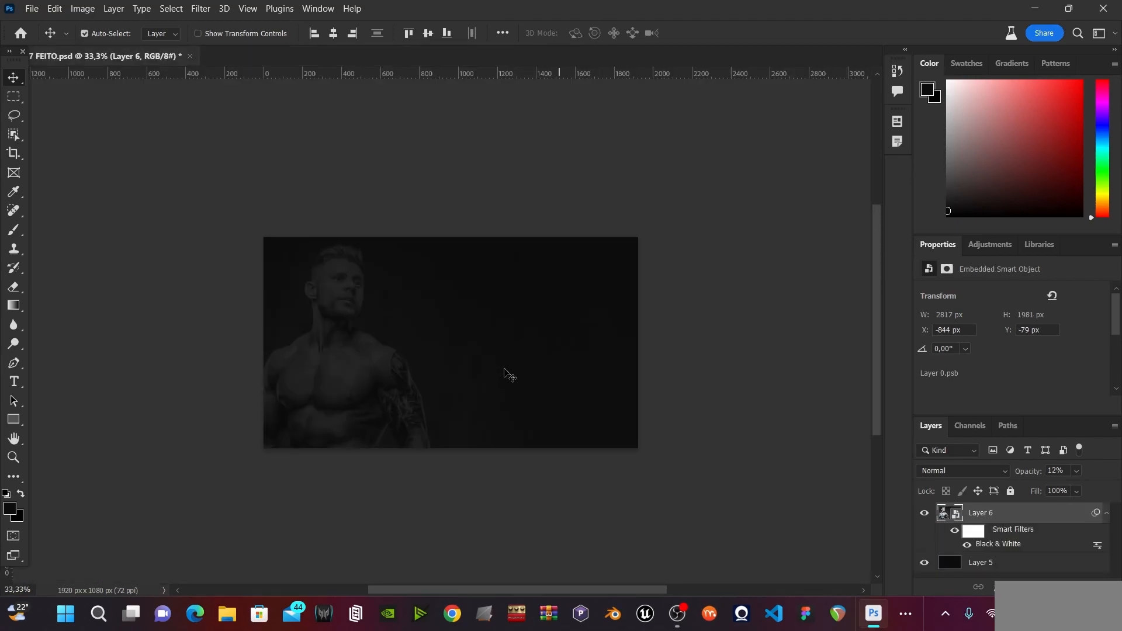
Paste the push-up photo into the dark document, scale it to 38.70% and move it over the canvas's right part.
{"action": "key", "text": "ctrl+v"}
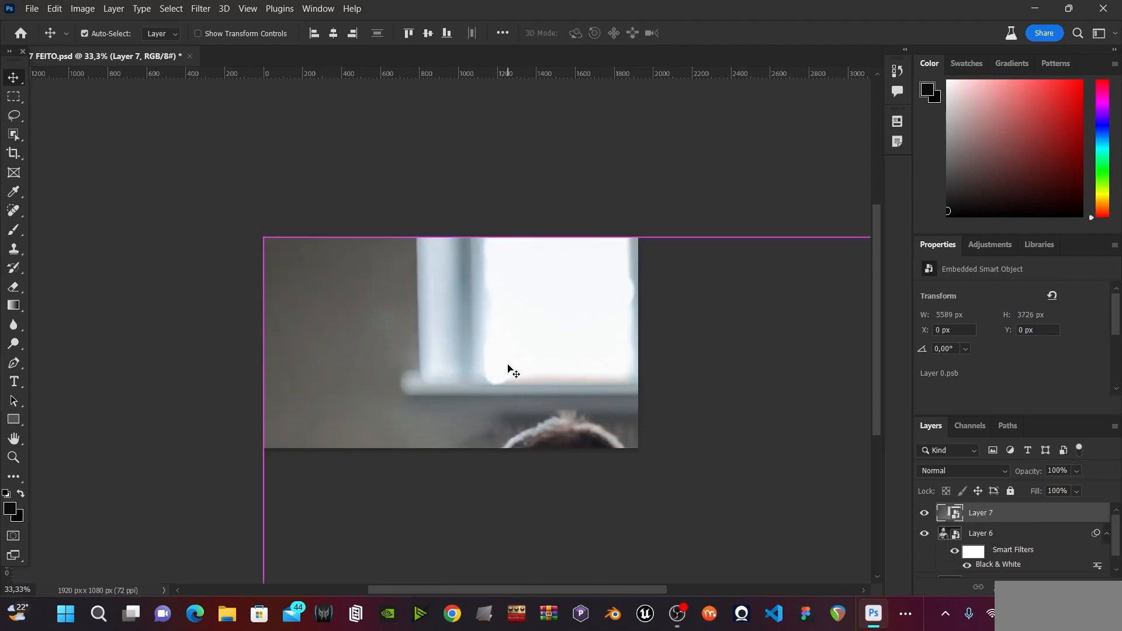
{"action": "key", "text": "ctrl+minus"}
{"action": "key", "text": "ctrl+minus"}
{"action": "key", "text": "ctrl+t"}
{"action": "left_click_drag", "start_coordinate": [353, 284], "coordinate": [528, 401]}
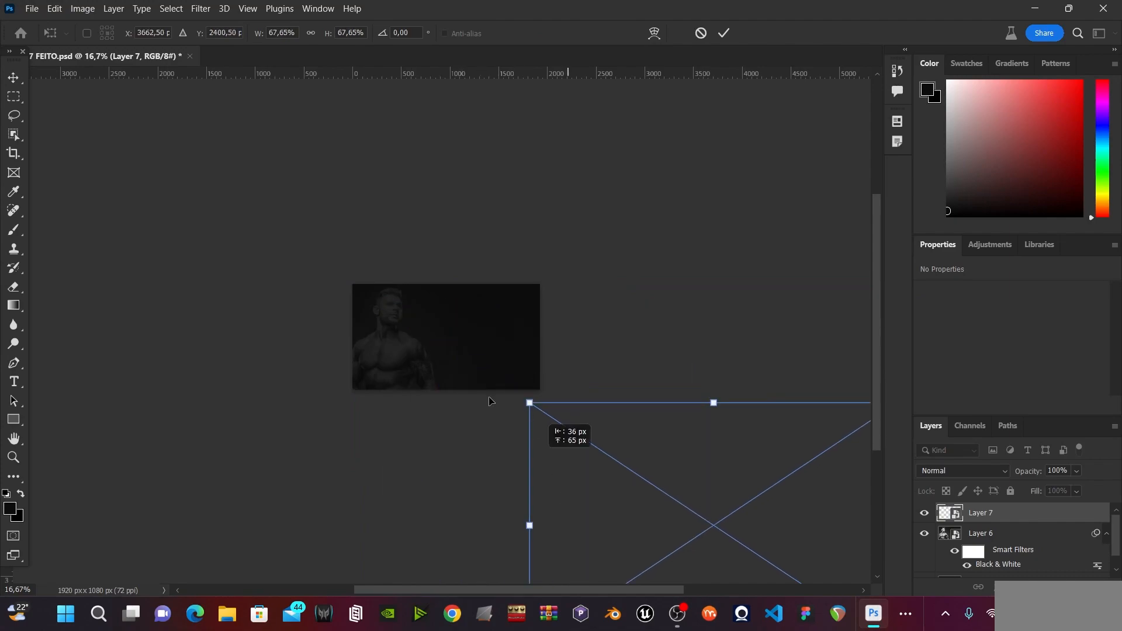
{"action": "left_click_drag", "start_coordinate": [549, 474], "coordinate": [331, 198]}
{"action": "left_click_drag", "start_coordinate": [683, 125], "coordinate": [527, 230]}
{"action": "left_click_drag", "start_coordinate": [477, 291], "coordinate": [534, 307]}
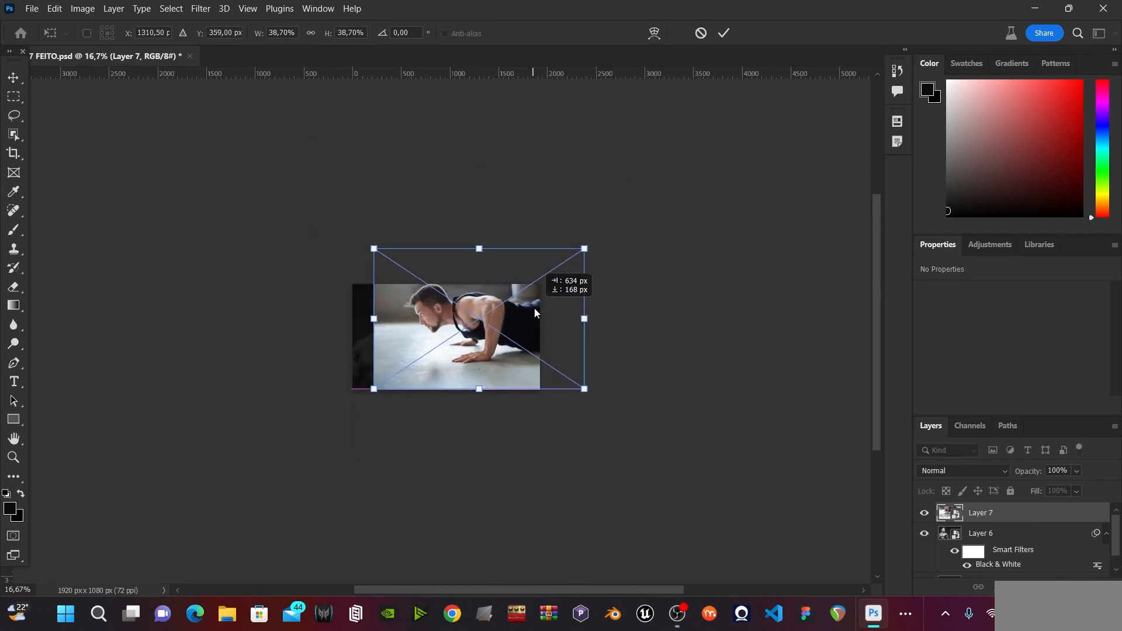
Rotate the push-up photo to 42.45° and shift it so the man sits at the canvas's right edge.
{"action": "left_click_drag", "start_coordinate": [602, 231], "coordinate": [614, 307]}
{"action": "left_click_drag", "start_coordinate": [527, 327], "coordinate": [547, 324]}
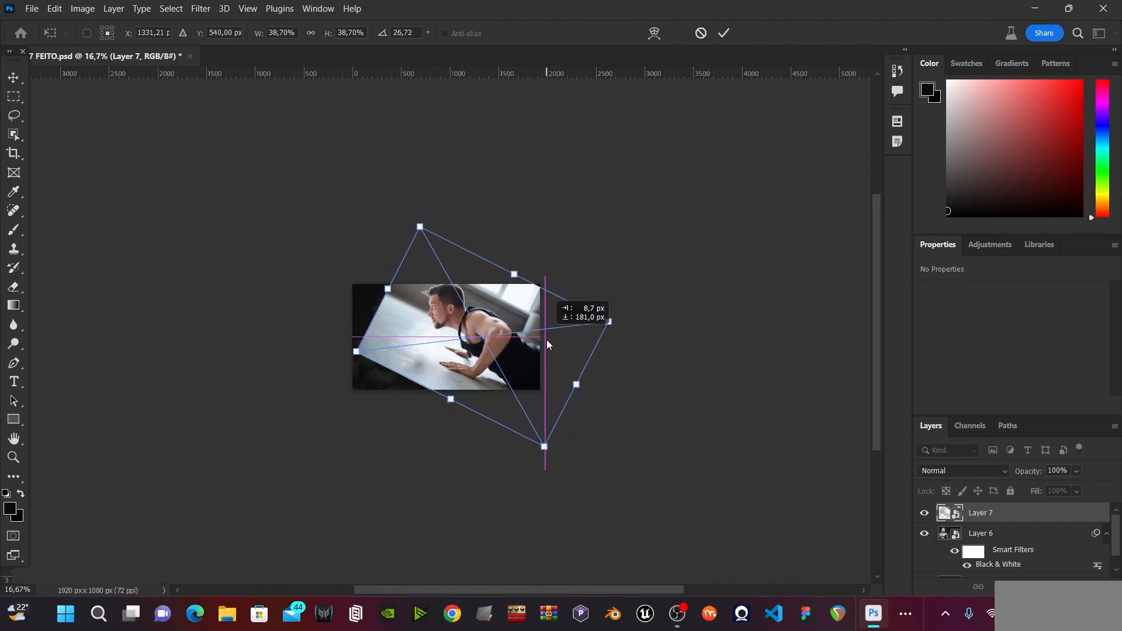
{"action": "left_click_drag", "start_coordinate": [624, 307], "coordinate": [627, 329]}
{"action": "left_click_drag", "start_coordinate": [495, 343], "coordinate": [515, 344]}
{"action": "key", "text": "Return"}
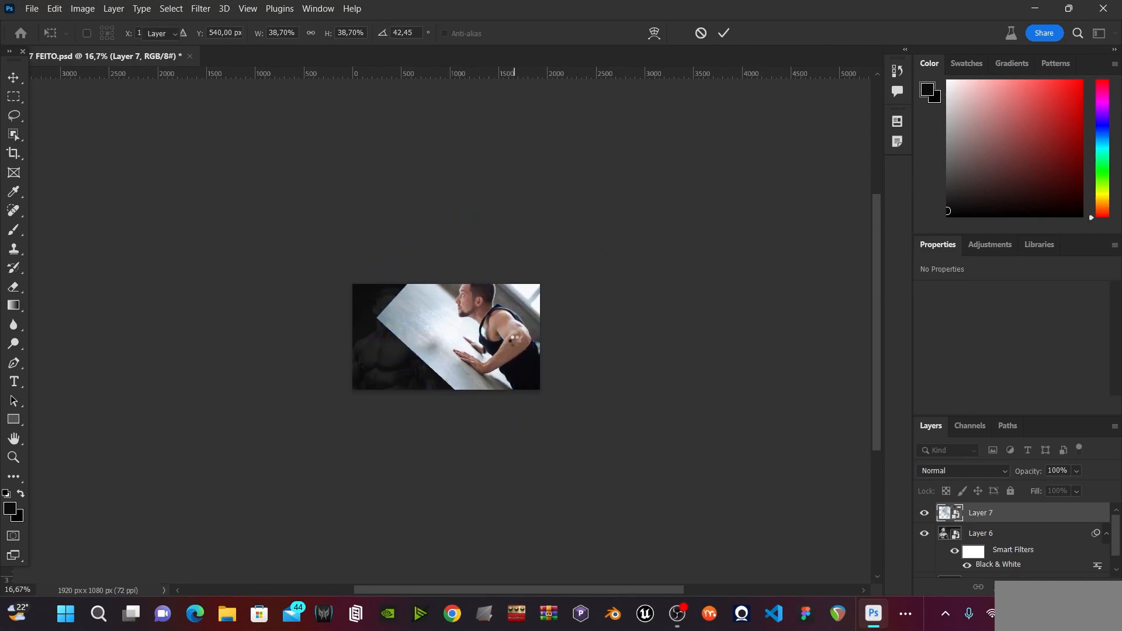
Apply a default Black & White adjustment to the push-up layer and set its blend mode to Overlay.
{"action": "key", "text": "z"}
{"action": "left_click", "coordinate": [481, 351]}
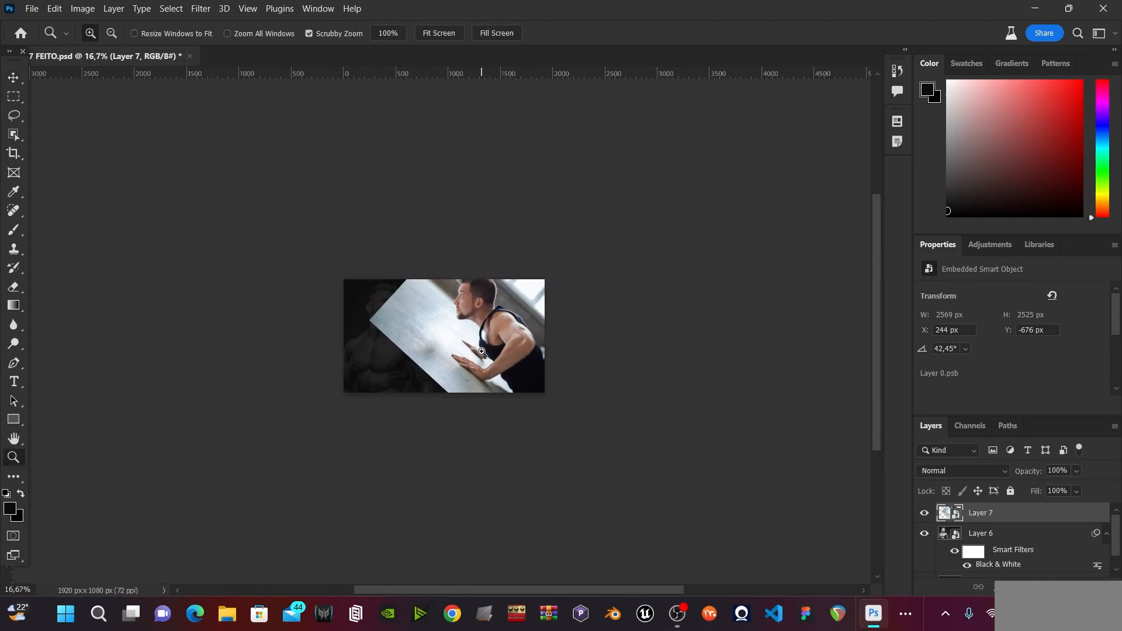
{"action": "left_click", "coordinate": [81, 9]}
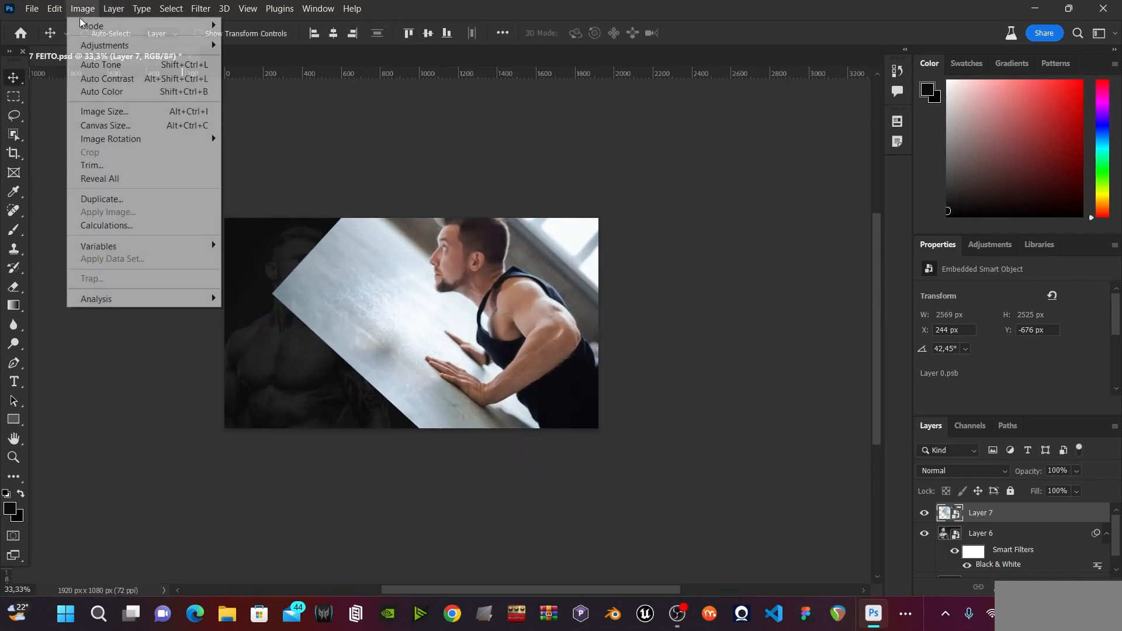
{"action": "mouse_move", "coordinate": [94, 46]}
{"action": "left_click", "coordinate": [301, 151]}
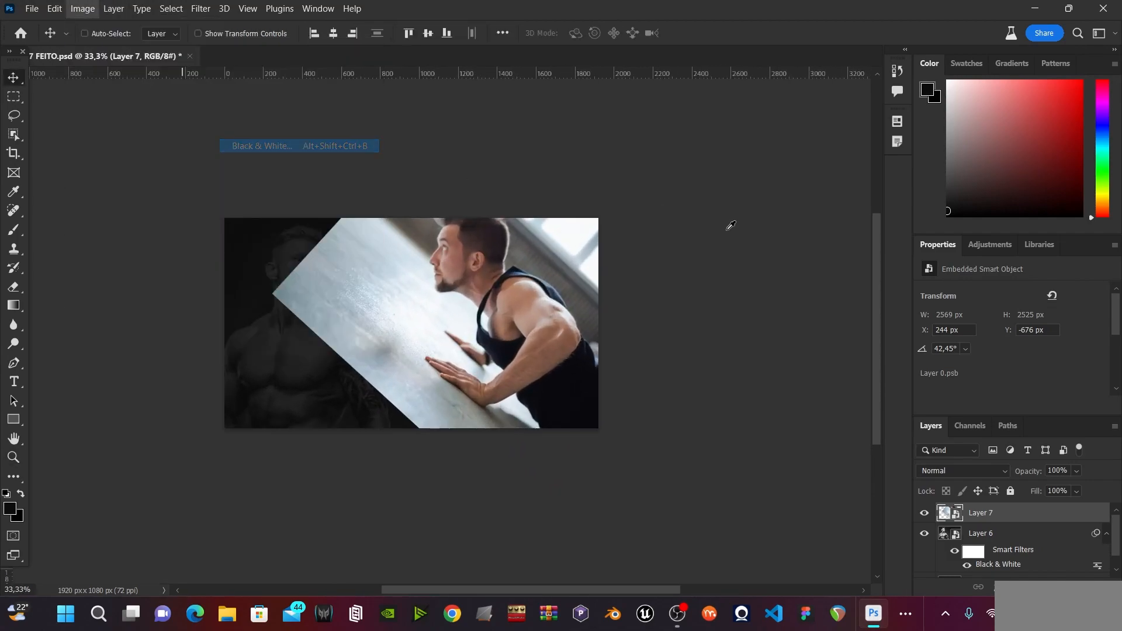
{"action": "left_click", "coordinate": [669, 85]}
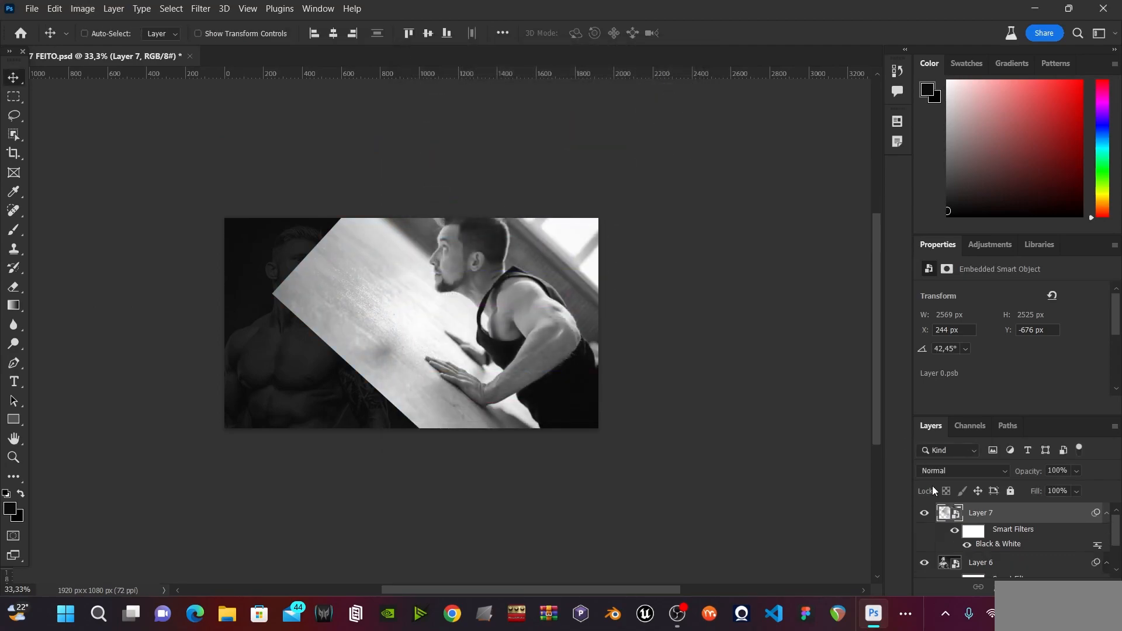
{"action": "left_click", "coordinate": [956, 469]}
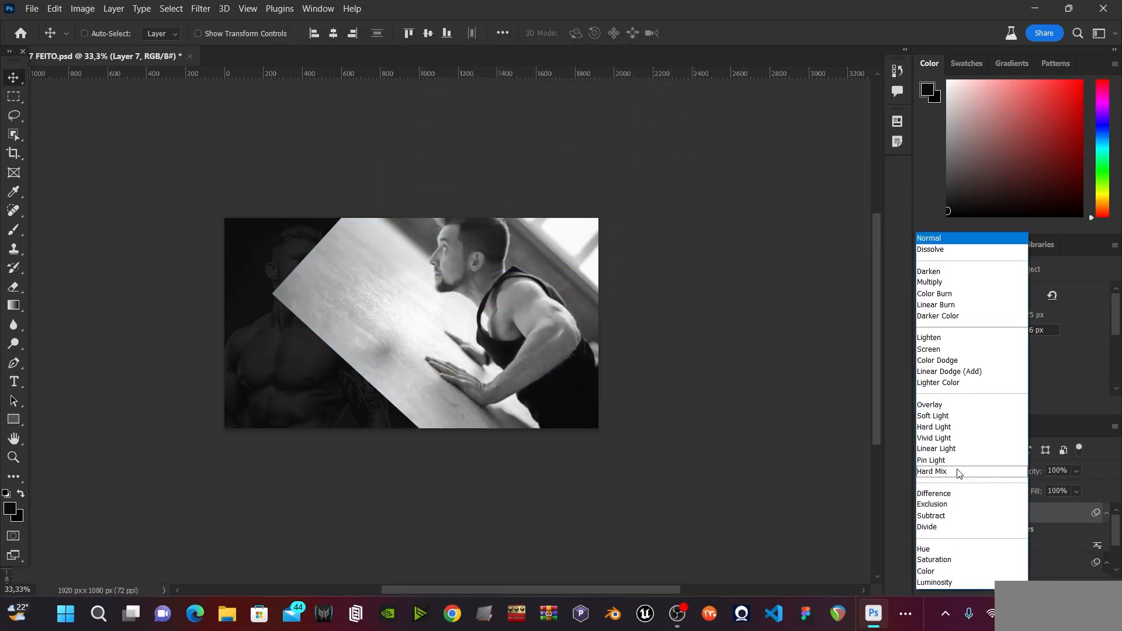
{"action": "left_click", "coordinate": [975, 405]}
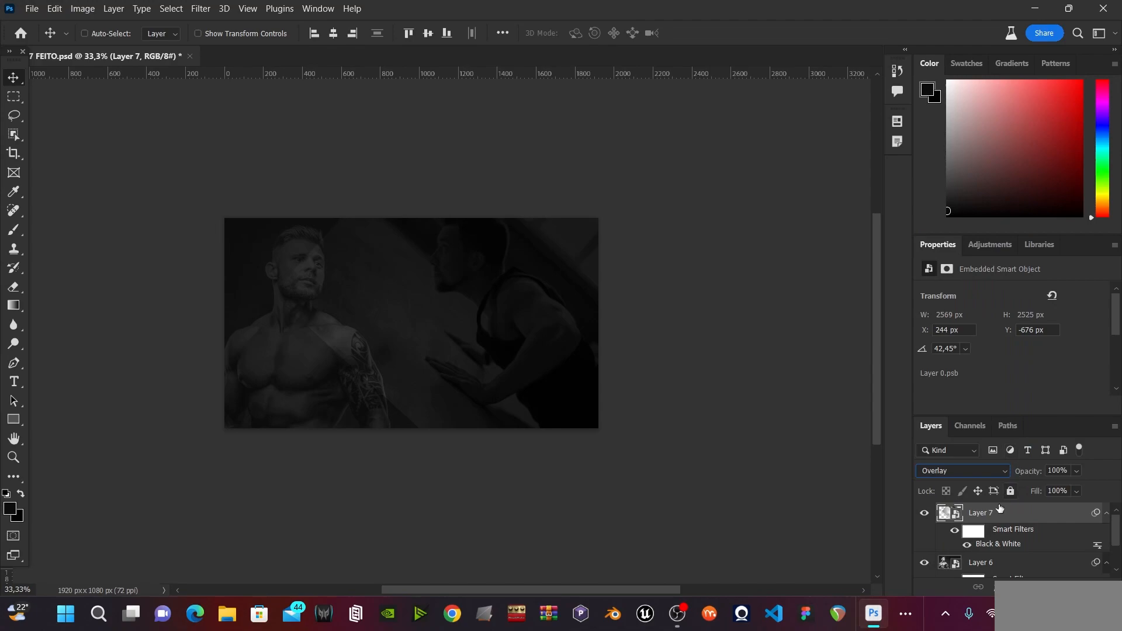
Add a layer mask to the push-up layer and activate the Gradient tool.
{"action": "left_click", "coordinate": [1010, 587]}
{"action": "key", "text": "g"}
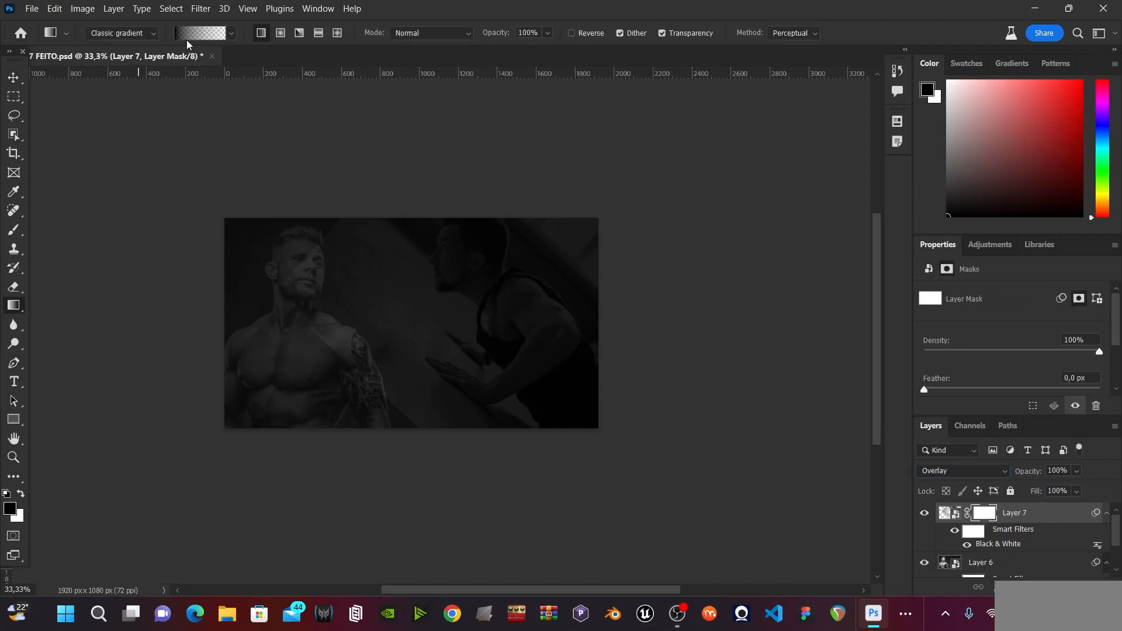
{"action": "left_click", "coordinate": [189, 35]}
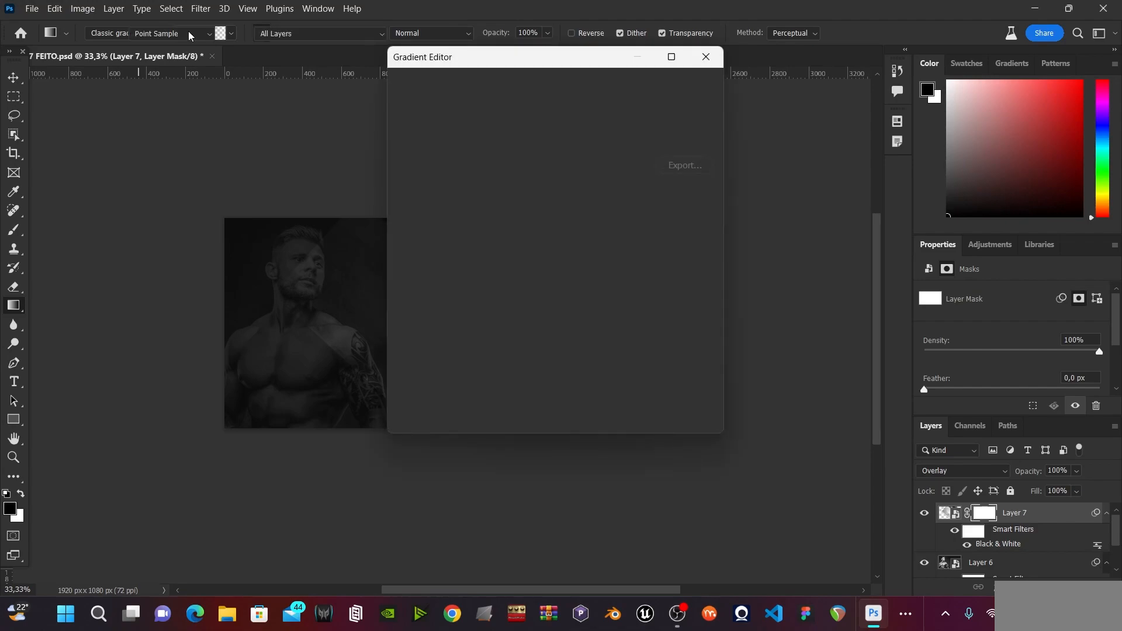
{"action": "left_click", "coordinate": [707, 61]}
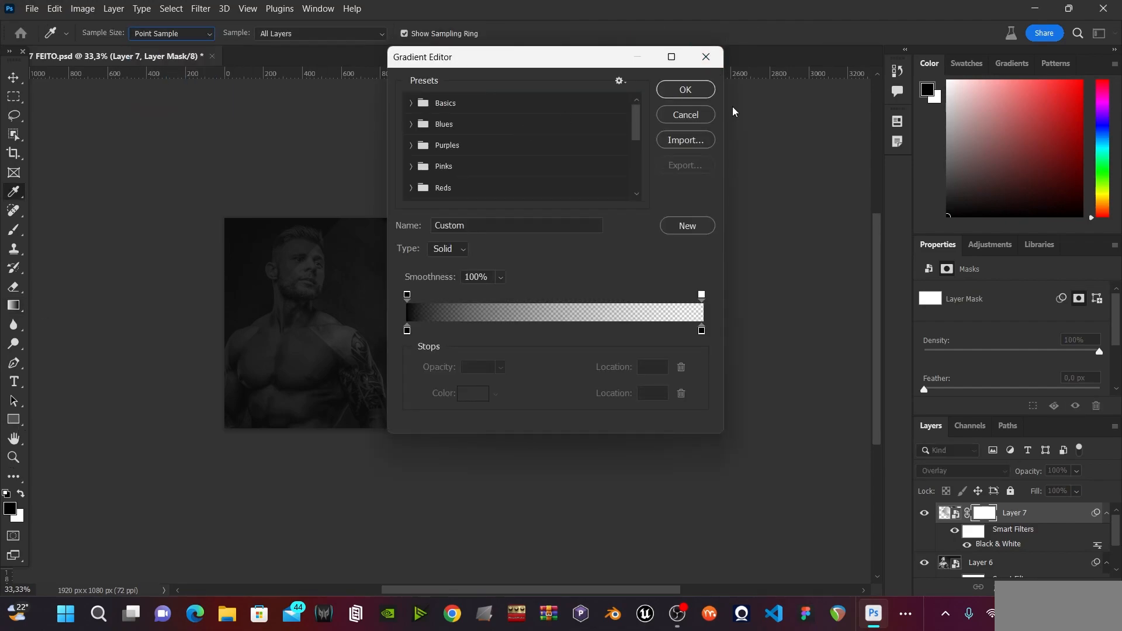
{"action": "left_click", "coordinate": [706, 57]}
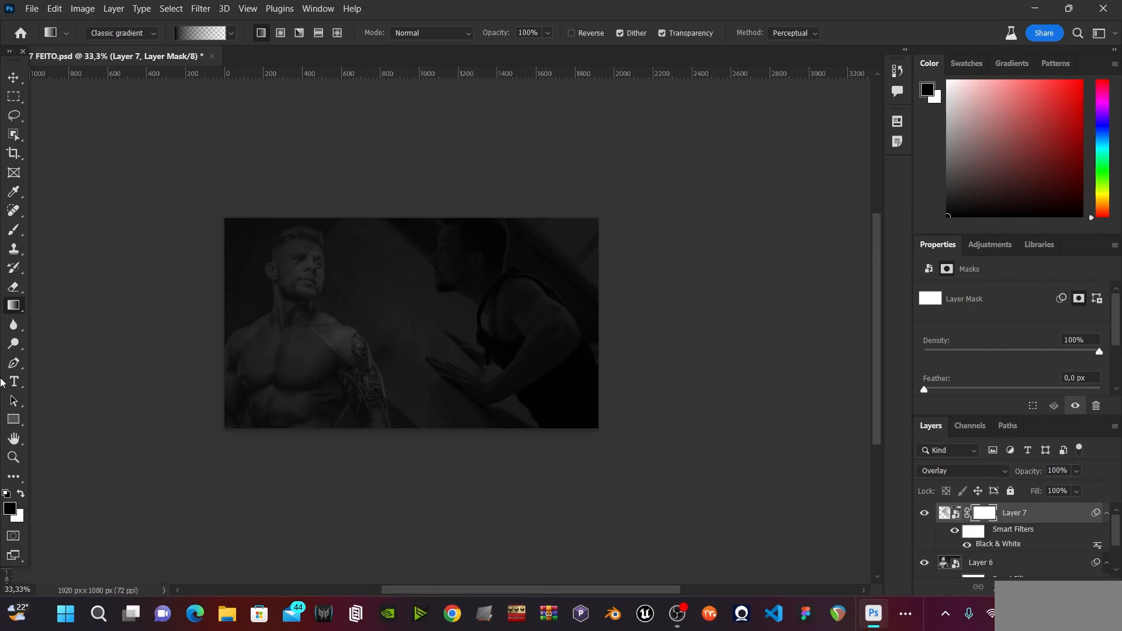
Examine the color and opacity stops of the custom black-to-transparent gradient in the Gradient Editor.
{"action": "left_click", "coordinate": [206, 35]}
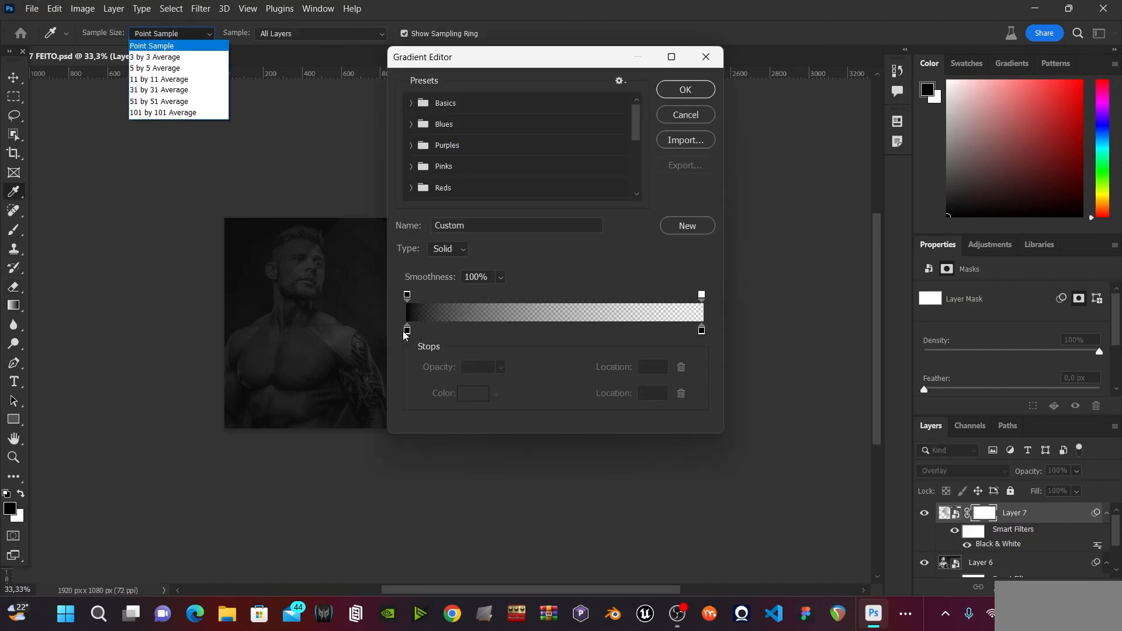
{"action": "left_click", "coordinate": [405, 334]}
{"action": "left_click", "coordinate": [702, 330]}
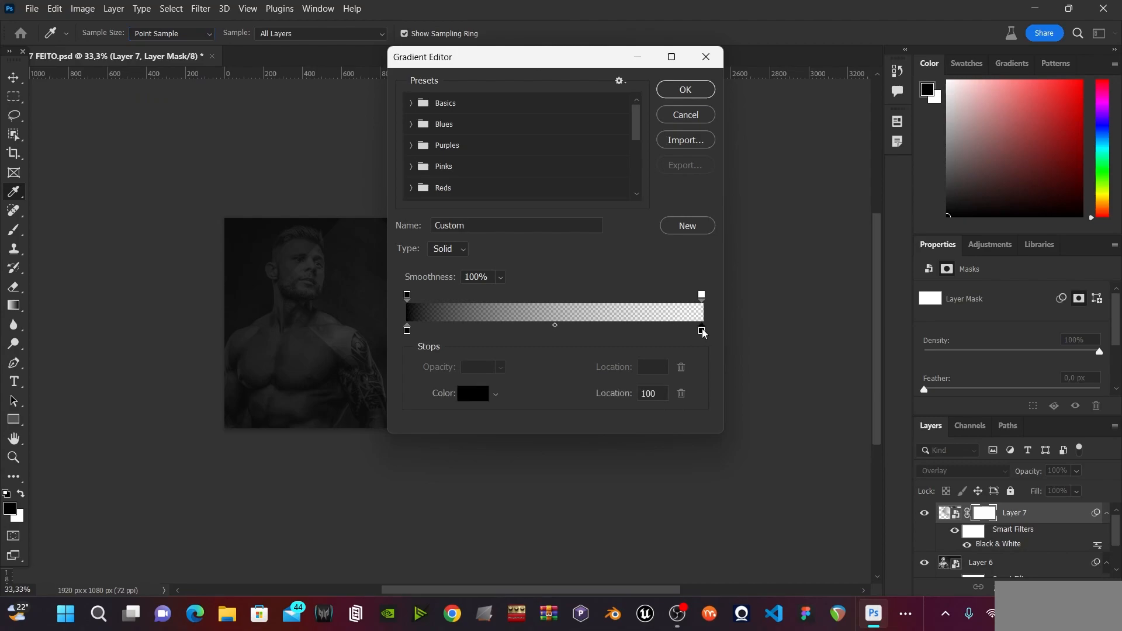
{"action": "left_click", "coordinate": [703, 297]}
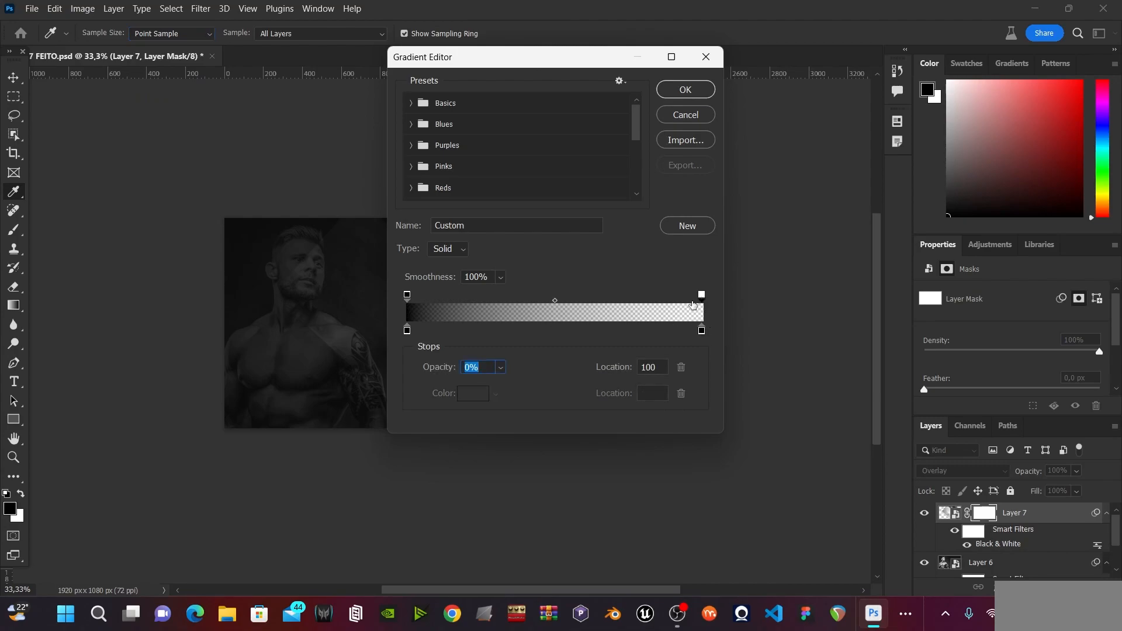
{"action": "left_click", "coordinate": [702, 98]}
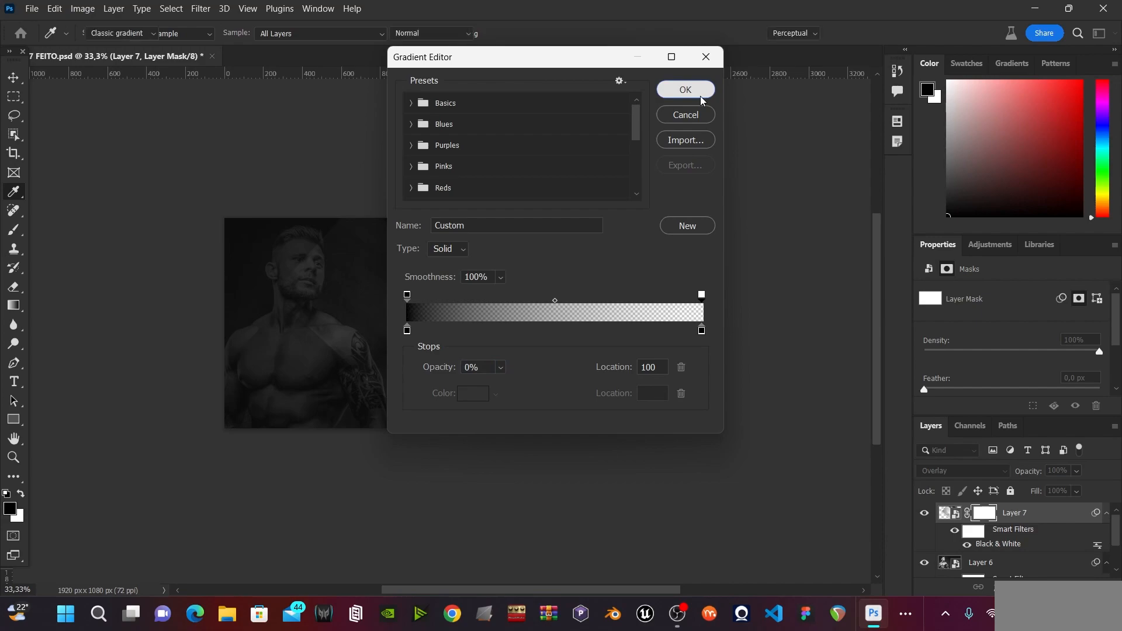
Fade the push-up photo's inner side on its layer mask with repeated black-to-transparent gradients running inward from the left, upper-left and lower-left.
{"action": "left_click_drag", "start_coordinate": [211, 308], "coordinate": [418, 317]}
{"action": "left_click_drag", "start_coordinate": [263, 231], "coordinate": [325, 246]}
{"action": "left_click_drag", "start_coordinate": [271, 188], "coordinate": [381, 258]}
{"action": "left_click_drag", "start_coordinate": [295, 173], "coordinate": [384, 277]}
{"action": "left_click_drag", "start_coordinate": [272, 360], "coordinate": [498, 355]}
{"action": "left_click_drag", "start_coordinate": [362, 427], "coordinate": [449, 374]}
{"action": "left_click_drag", "start_coordinate": [380, 444], "coordinate": [435, 391]}
{"action": "left_click_drag", "start_coordinate": [380, 489], "coordinate": [455, 380]}
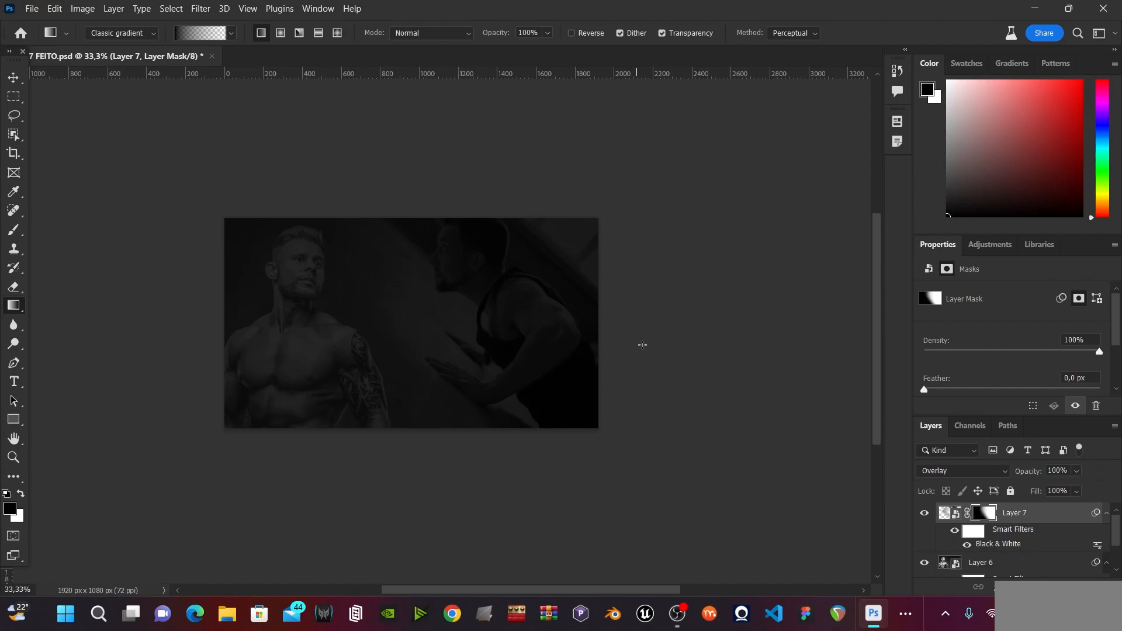
Group the push-up layer and the bodybuilder layer, leaving the dark Layer 5 outside the group.
{"action": "key", "text": "v"}
{"action": "scroll", "coordinate": [1057, 538], "scroll_direction": "down", "scroll_amount": 1}
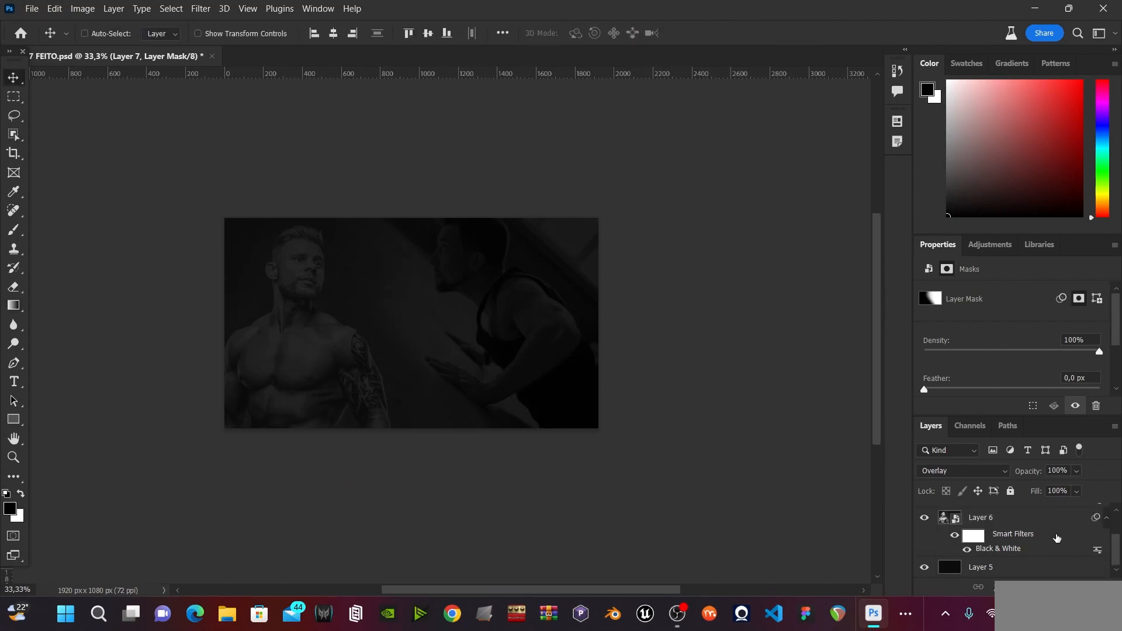
{"action": "left_click", "coordinate": [1025, 527]}
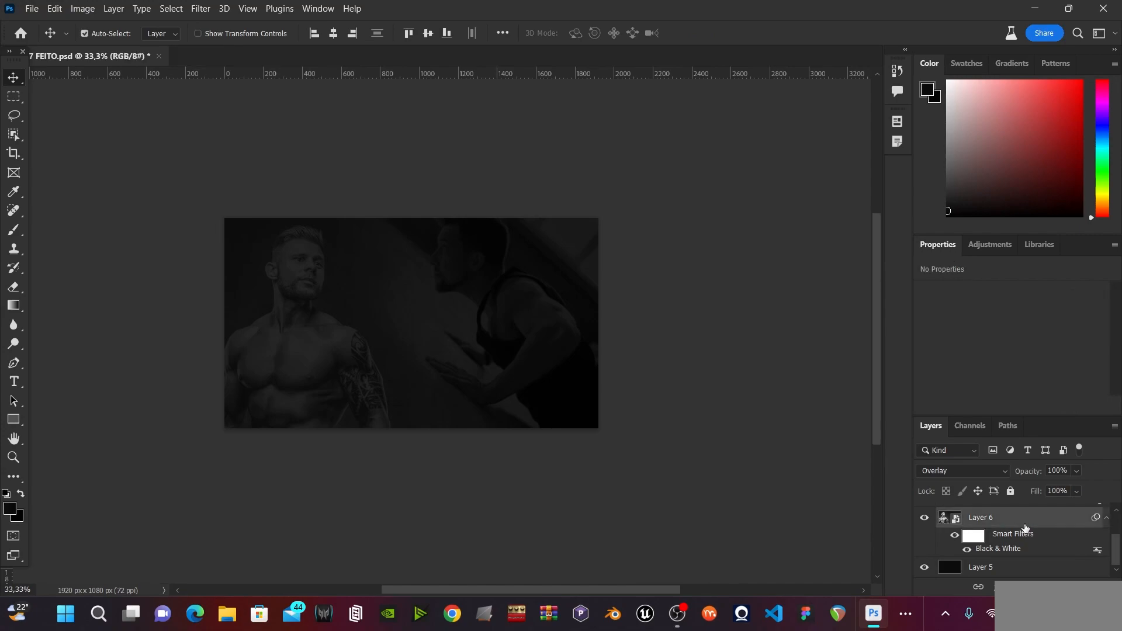
{"action": "key", "text": "ctrl+g"}
{"action": "right_click", "coordinate": [1012, 513]}
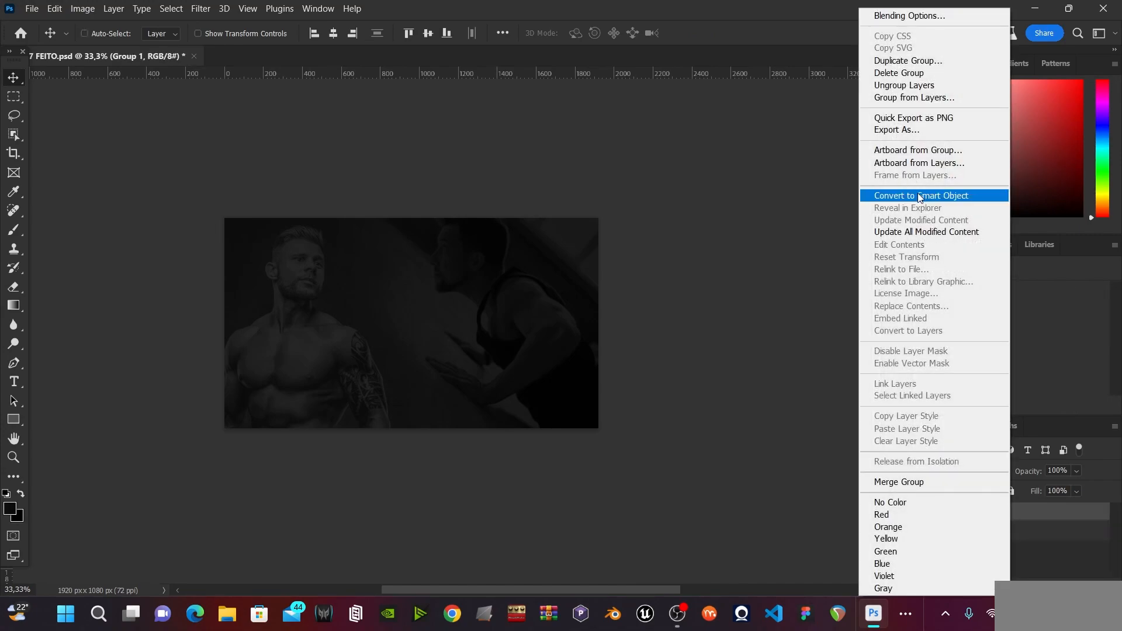
{"action": "left_click", "coordinate": [921, 195]}
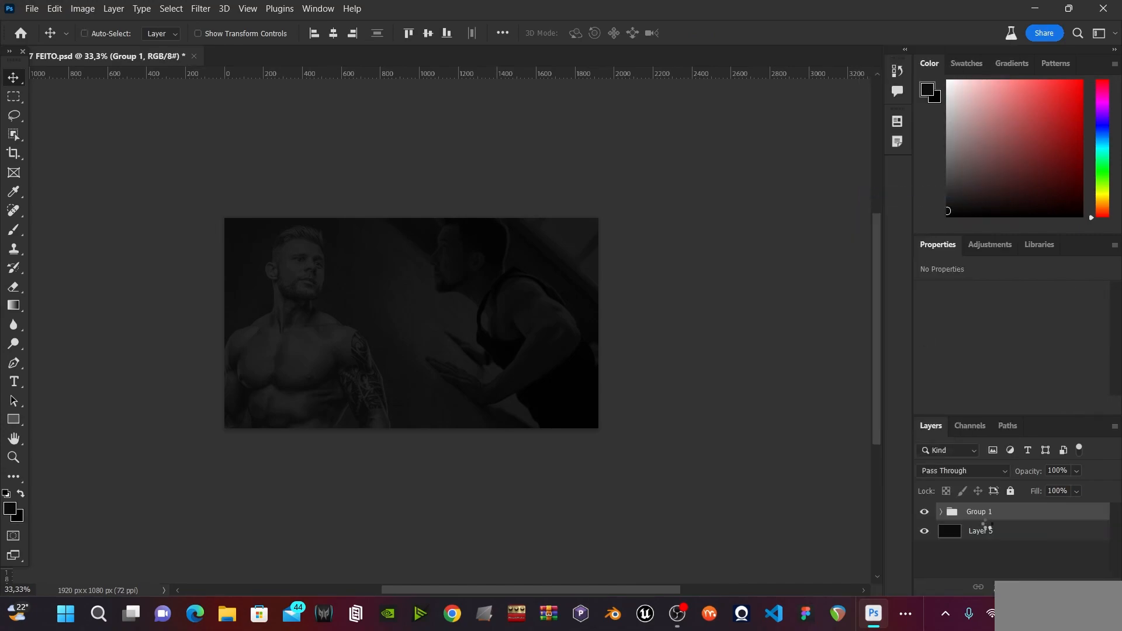
{"action": "key", "text": "ctrl+z"}
Convert Group 1 and Layer 5 together into one smart object and toggle its visibility off and on.
{"action": "left_click", "coordinate": [1006, 536], "text": "shift"}
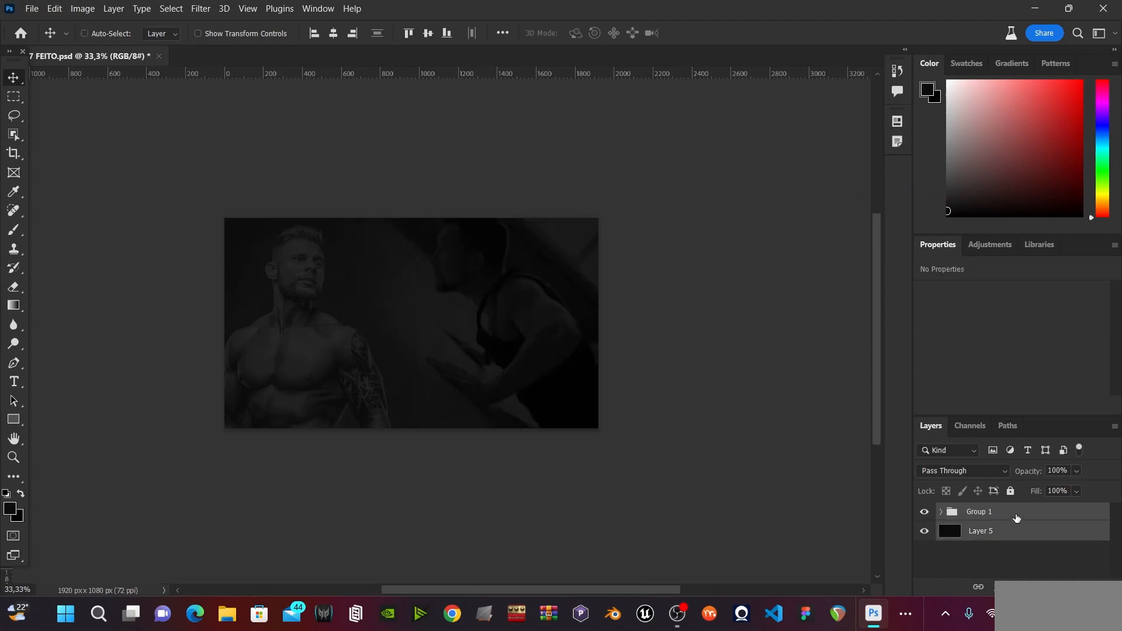
{"action": "right_click", "coordinate": [1015, 520]}
{"action": "left_click", "coordinate": [942, 195]}
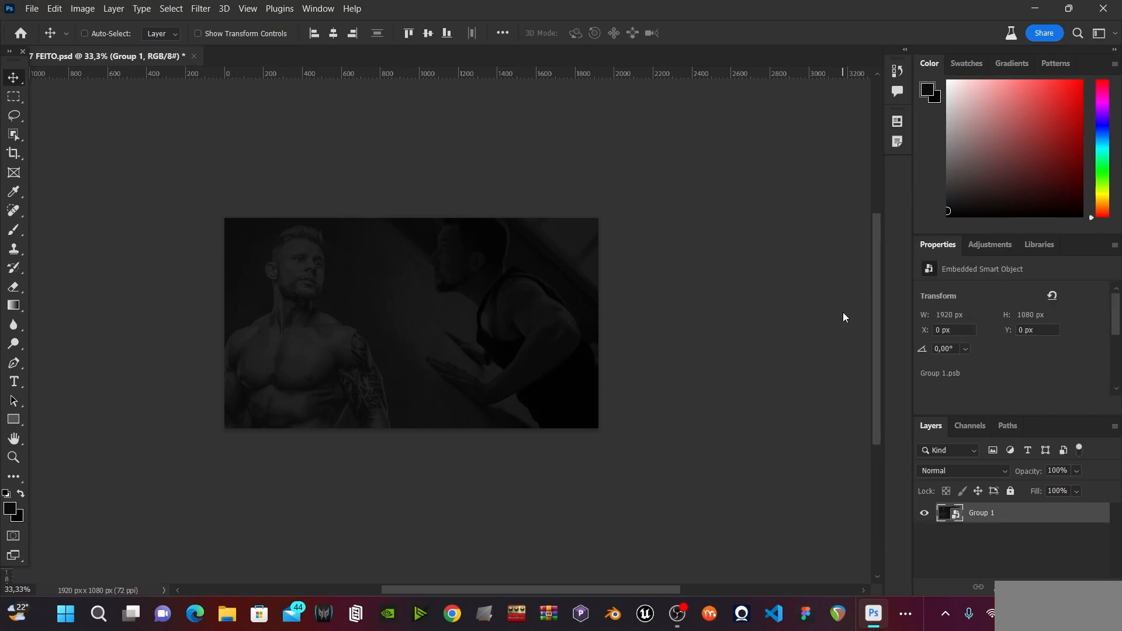
{"action": "left_click", "coordinate": [924, 514]}
{"action": "left_click", "coordinate": [923, 515]}
Open the Camera Raw Filter on the combined smart object and set Vignetting to -57.
{"action": "left_click", "coordinate": [200, 8]}
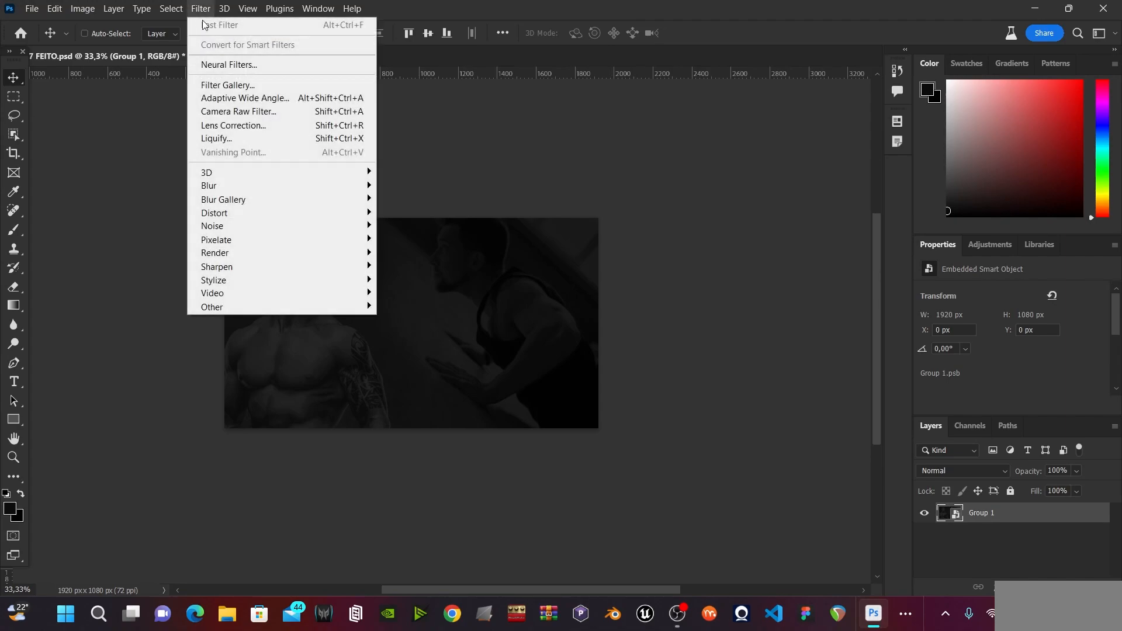
{"action": "left_click", "coordinate": [239, 112]}
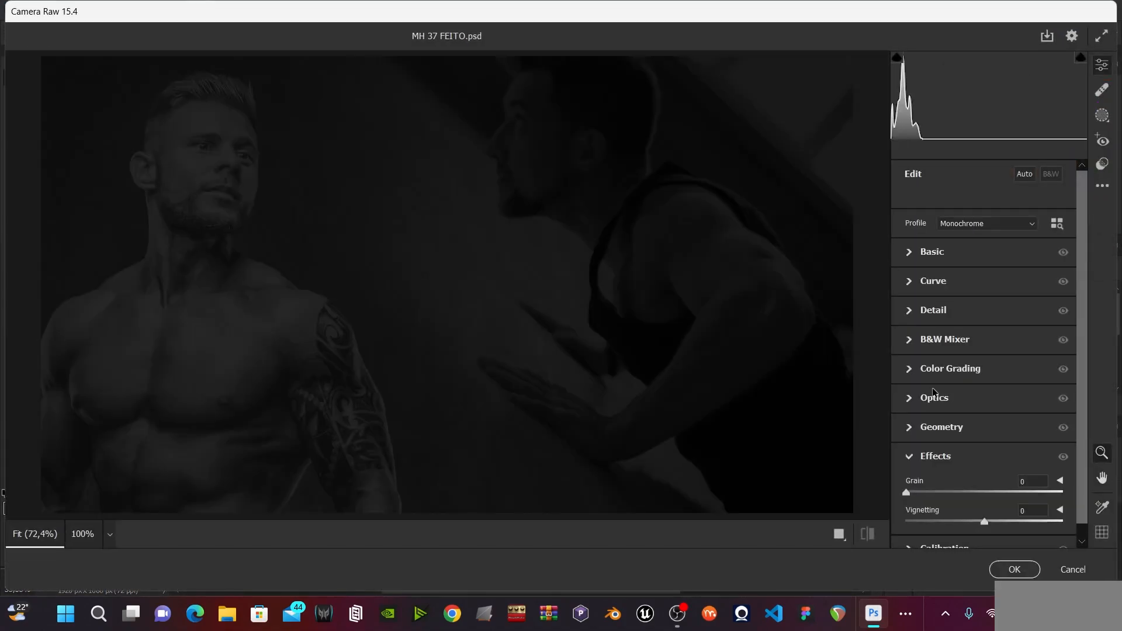
{"action": "scroll", "coordinate": [950, 437], "scroll_direction": "down", "scroll_amount": 1}
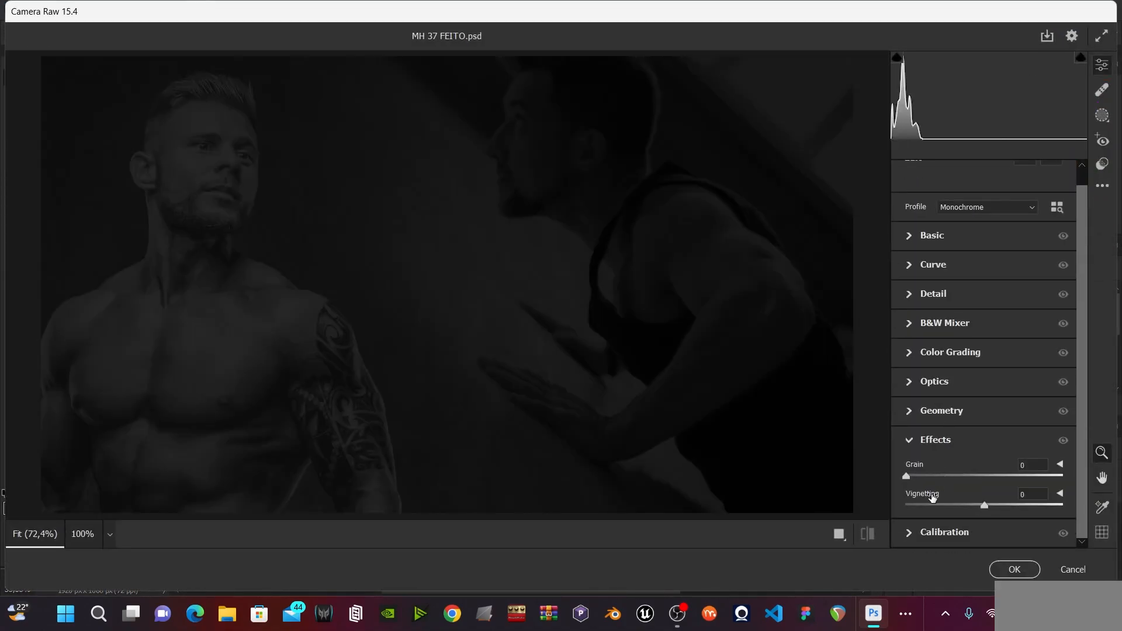
{"action": "left_click", "coordinate": [948, 506]}
{"action": "left_click_drag", "start_coordinate": [947, 510], "coordinate": [942, 510]}
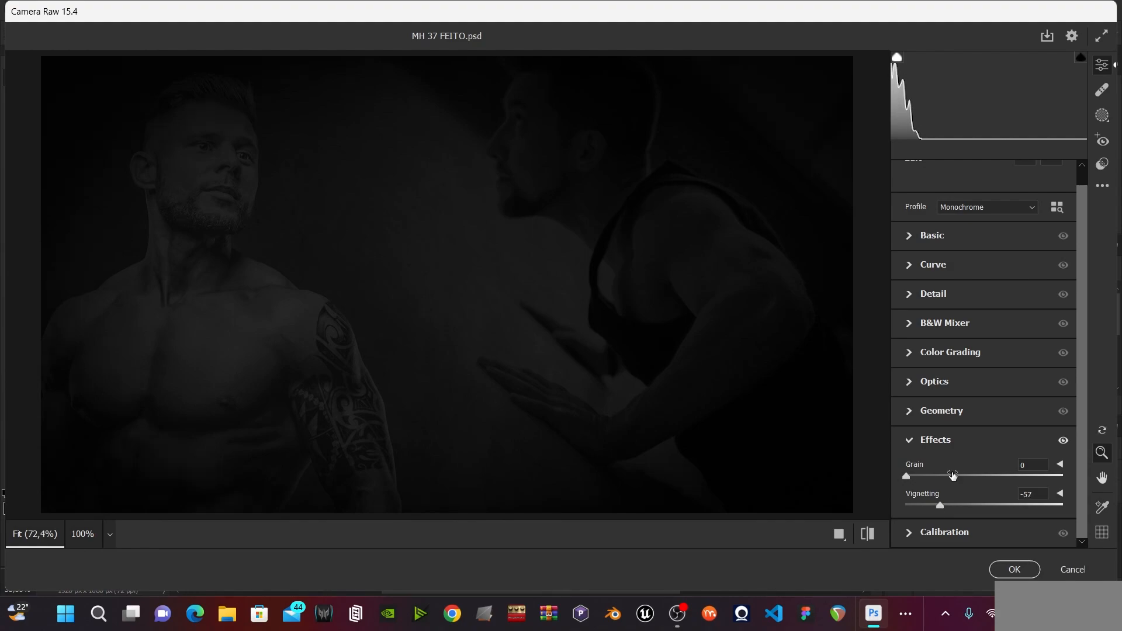
Set the Camera Raw Contrast to +11, Texture to +21 and Clarity to +20.
{"action": "scroll", "coordinate": [947, 339], "scroll_direction": "up", "scroll_amount": 1}
{"action": "left_click", "coordinate": [908, 257]}
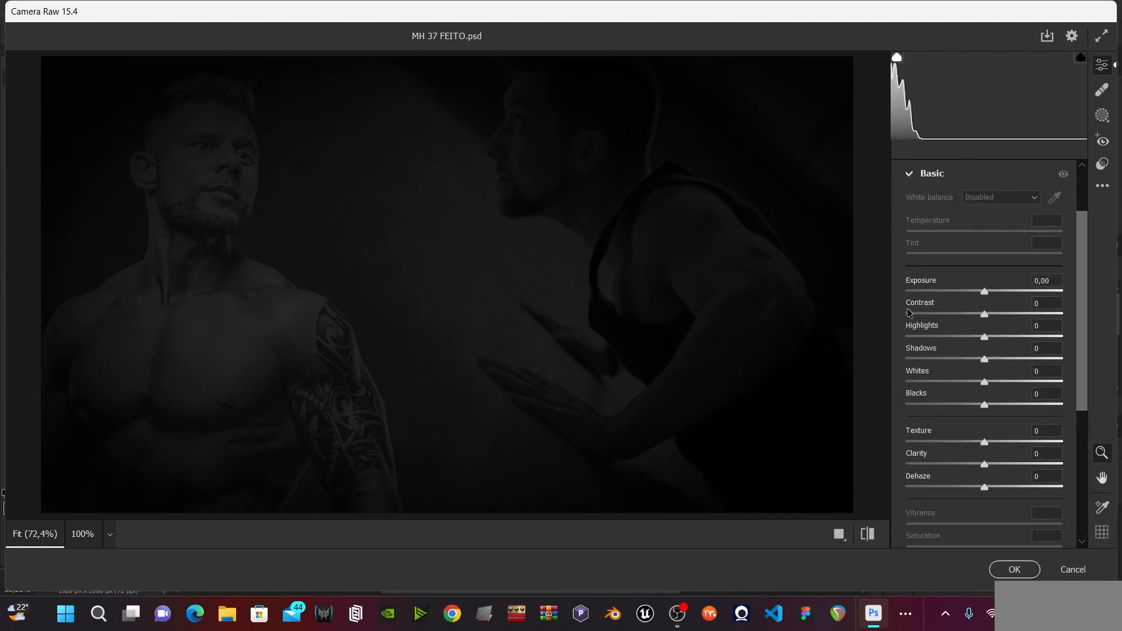
{"action": "left_click_drag", "start_coordinate": [984, 314], "coordinate": [993, 314]}
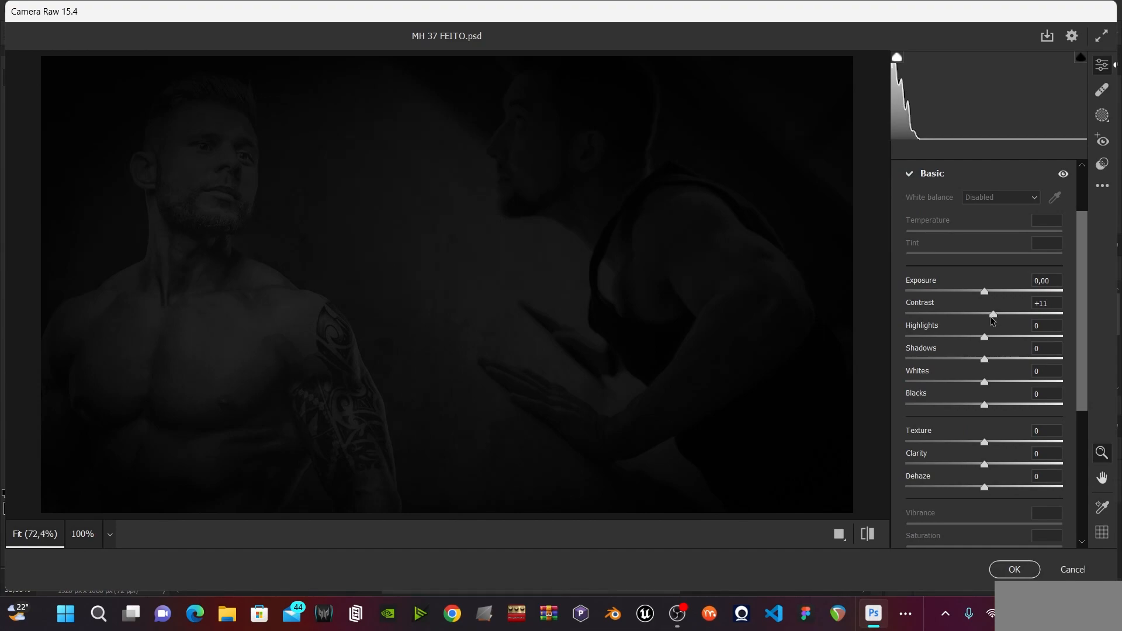
{"action": "left_click_drag", "start_coordinate": [984, 442], "coordinate": [1000, 443]}
{"action": "left_click", "coordinate": [997, 464]}
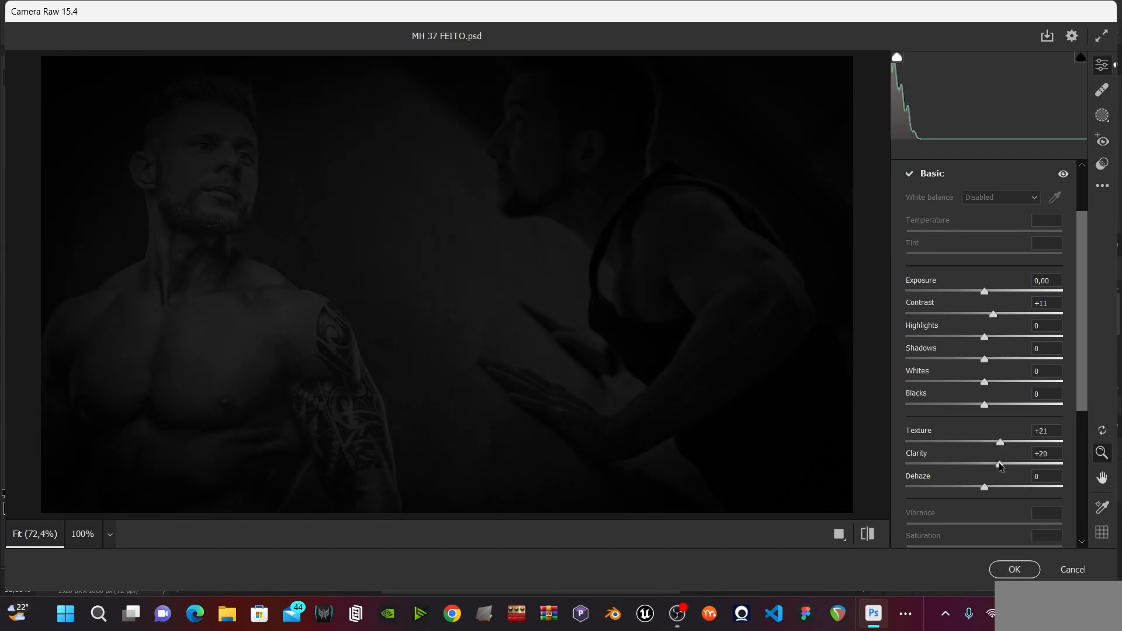
{"action": "scroll", "coordinate": [993, 341], "scroll_direction": "up", "scroll_amount": 3}
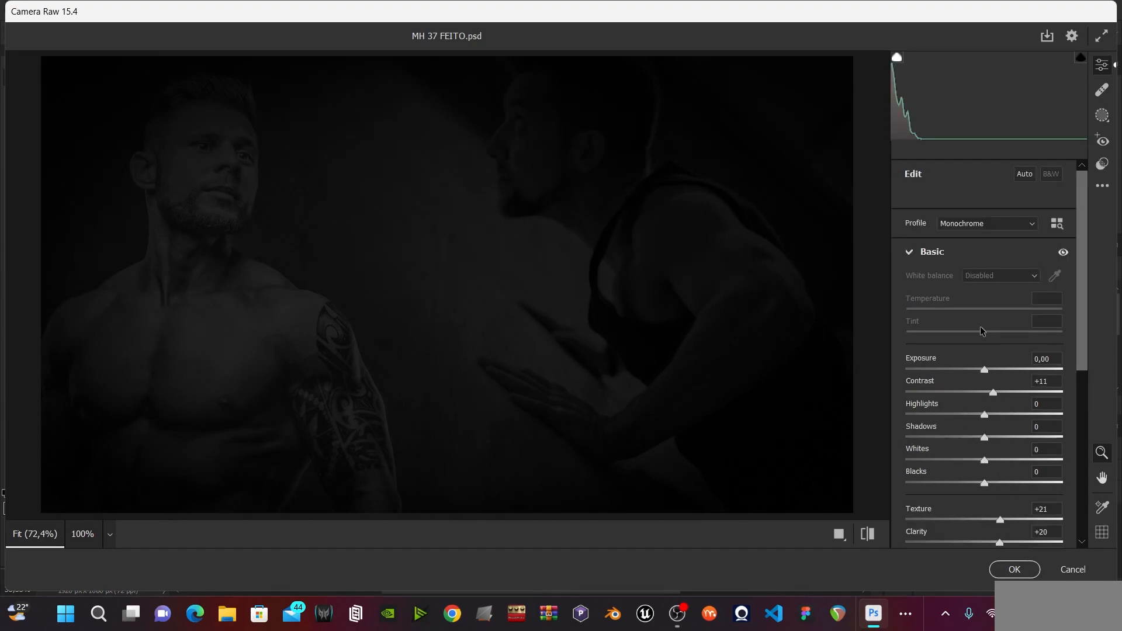
{"action": "scroll", "coordinate": [991, 342], "scroll_direction": "down", "scroll_amount": 5}
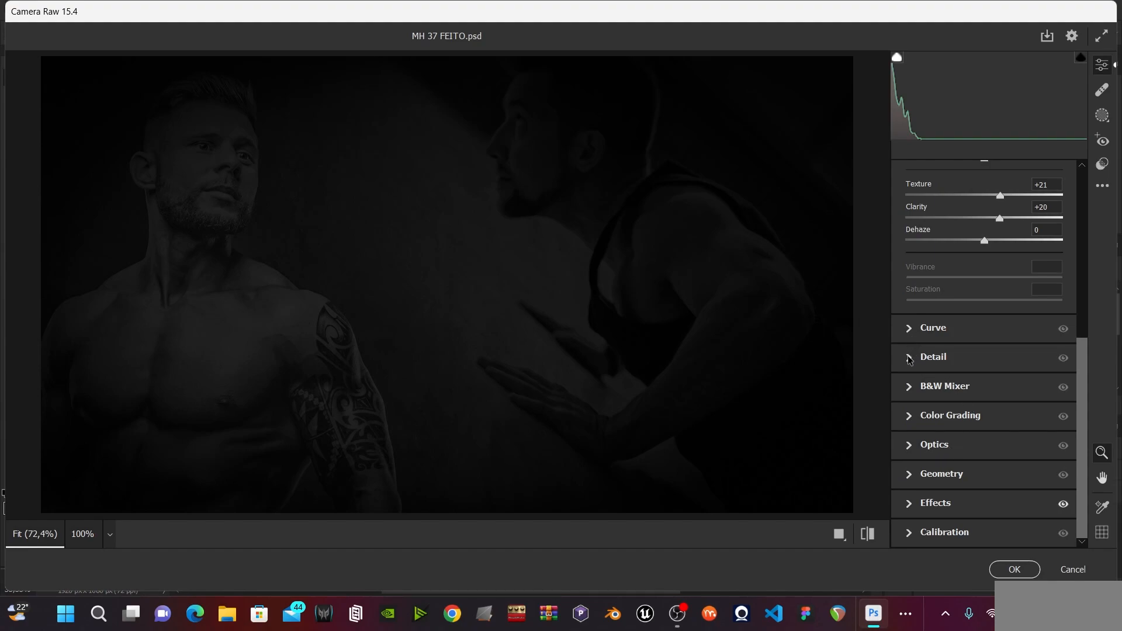
{"action": "left_click", "coordinate": [910, 358]}
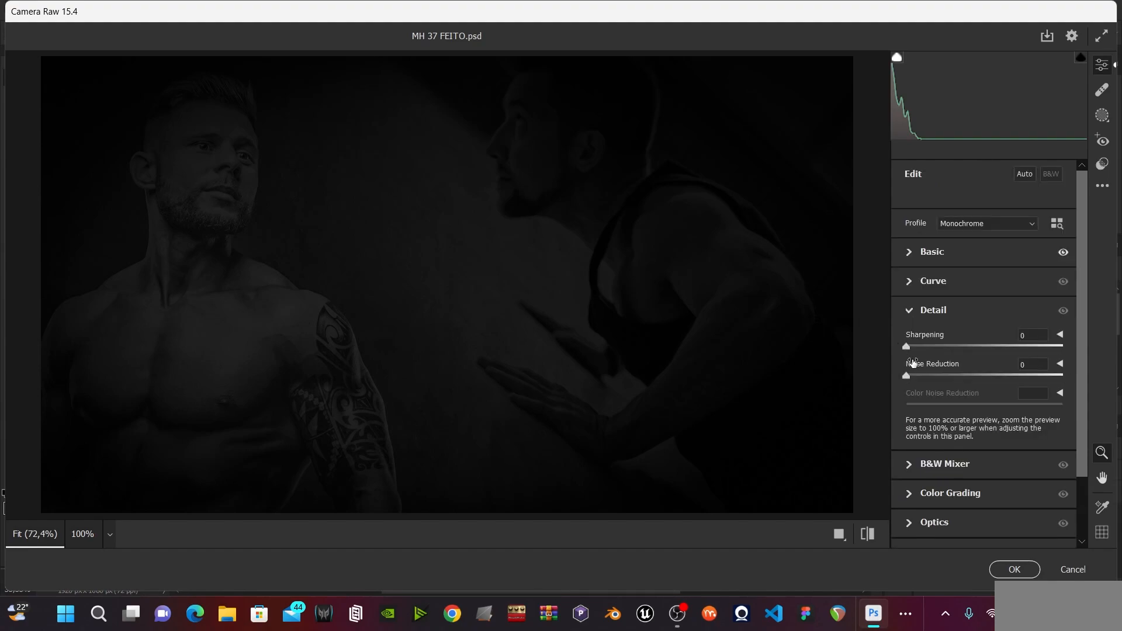
{"action": "left_click", "coordinate": [910, 311]}
{"action": "left_click", "coordinate": [919, 258]}
{"action": "scroll", "coordinate": [921, 254], "scroll_direction": "down", "scroll_amount": 8}
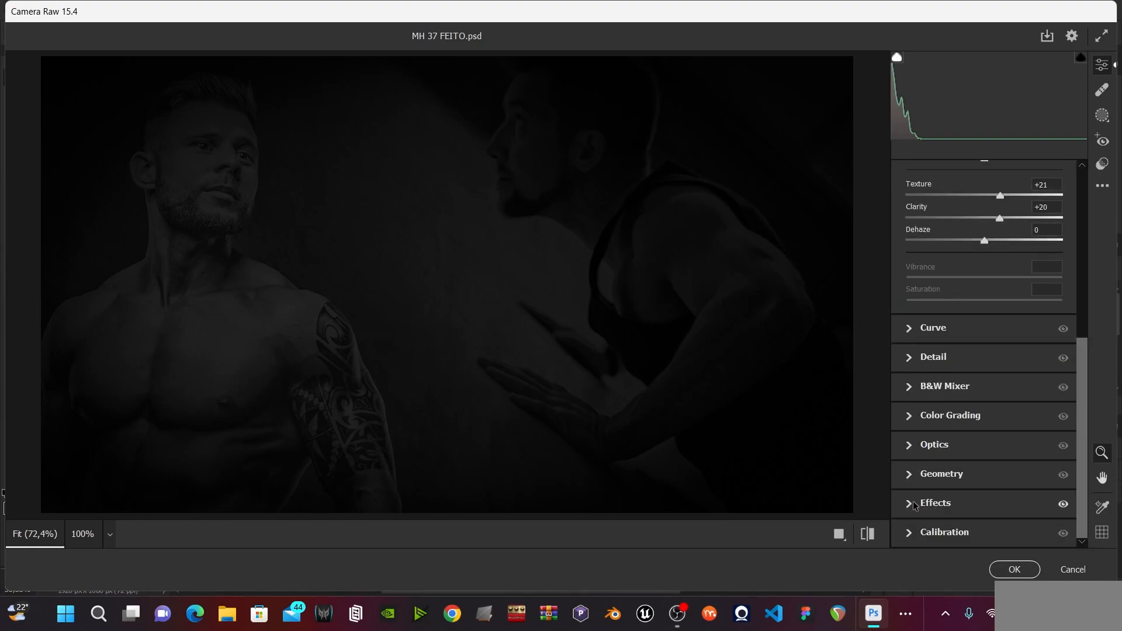
Add a small amount of Grain and apply the Camera Raw Filter to the background.
{"action": "left_click", "coordinate": [915, 506]}
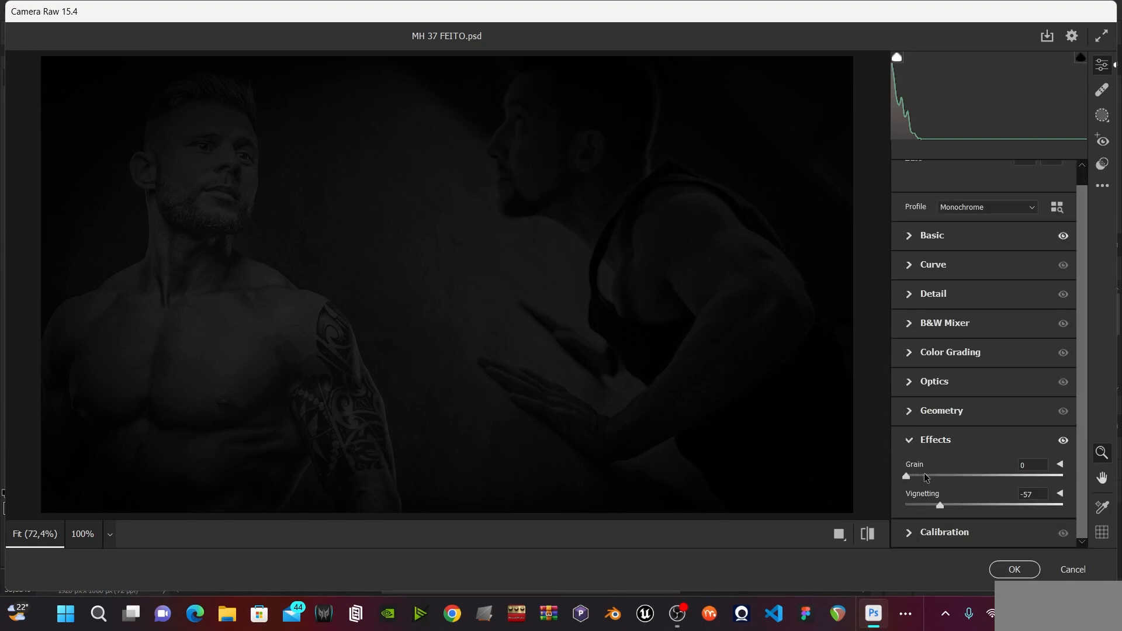
{"action": "left_click_drag", "start_coordinate": [932, 478], "coordinate": [928, 481]}
{"action": "left_click", "coordinate": [1016, 570]}
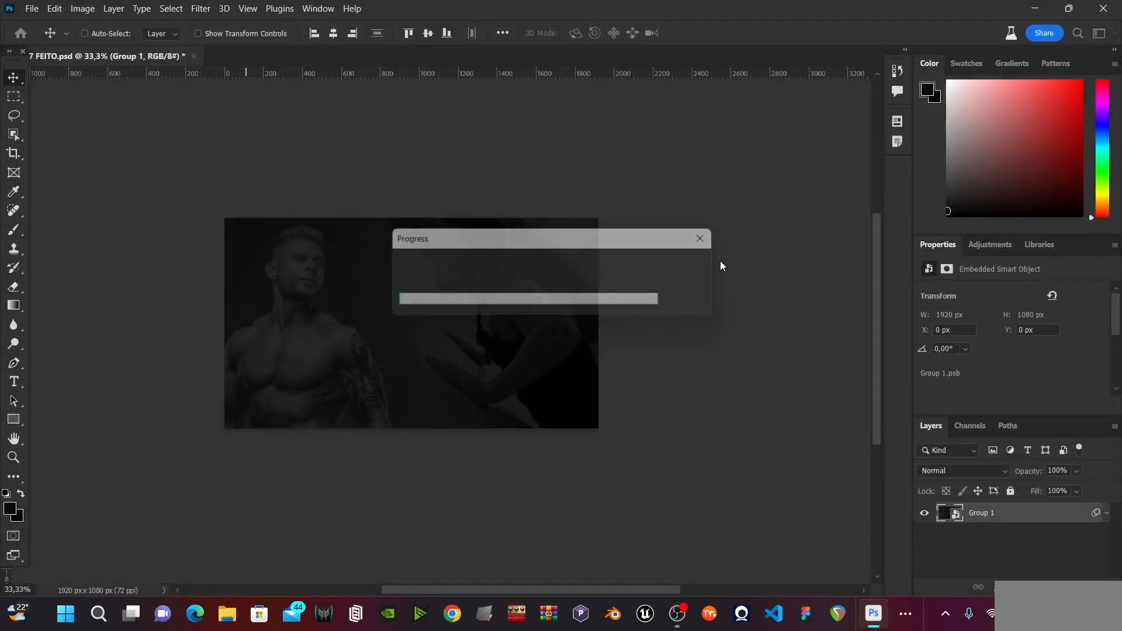
Zoom in on the filtered background to check it and save the document.
{"action": "key", "text": "z"}
{"action": "left_click", "coordinate": [325, 313]}
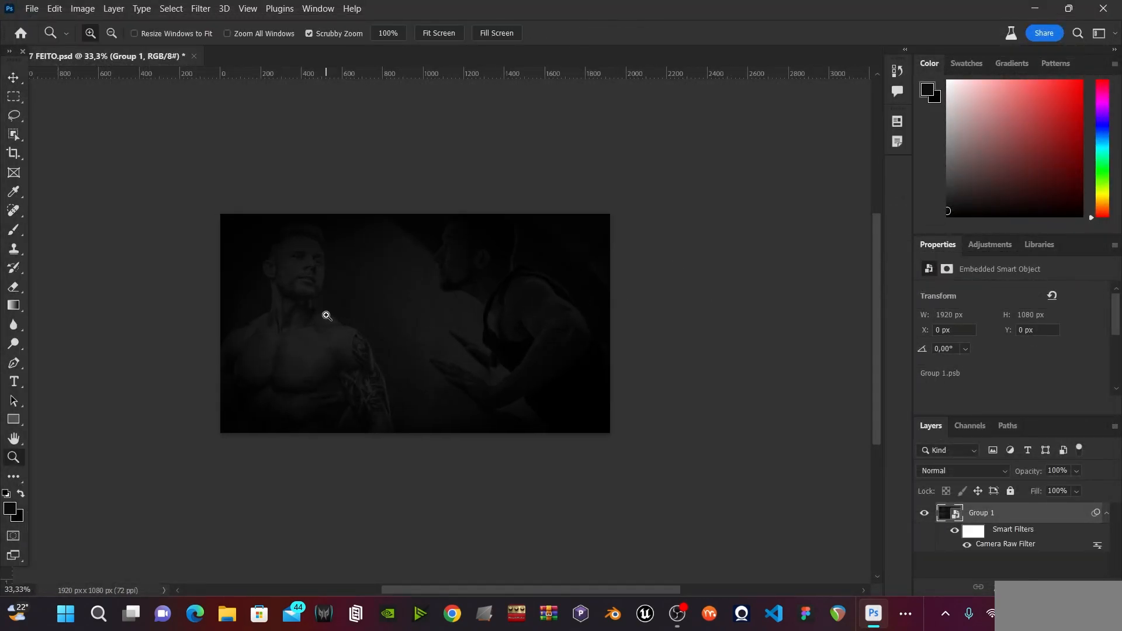
{"action": "key", "text": "ctrl+s"}
{"action": "key", "text": "v"}
In the photo of the man in the black shirt, unlock the Background layer and convert it to a smart object.
{"action": "key", "text": "ctrl+minus"}
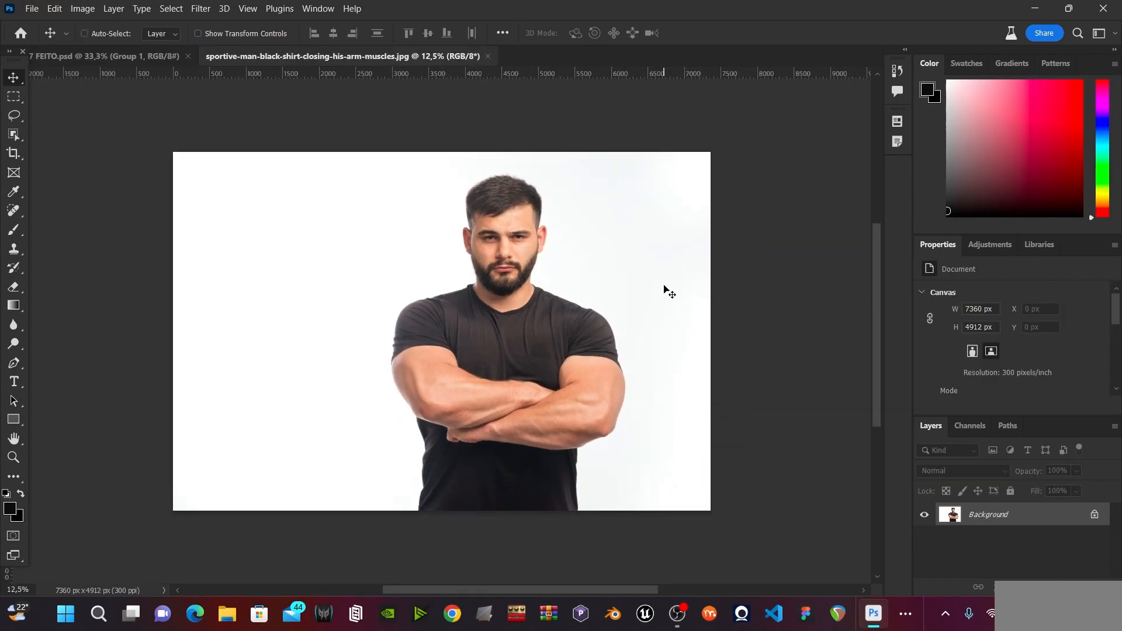
{"action": "left_click", "coordinate": [1095, 515]}
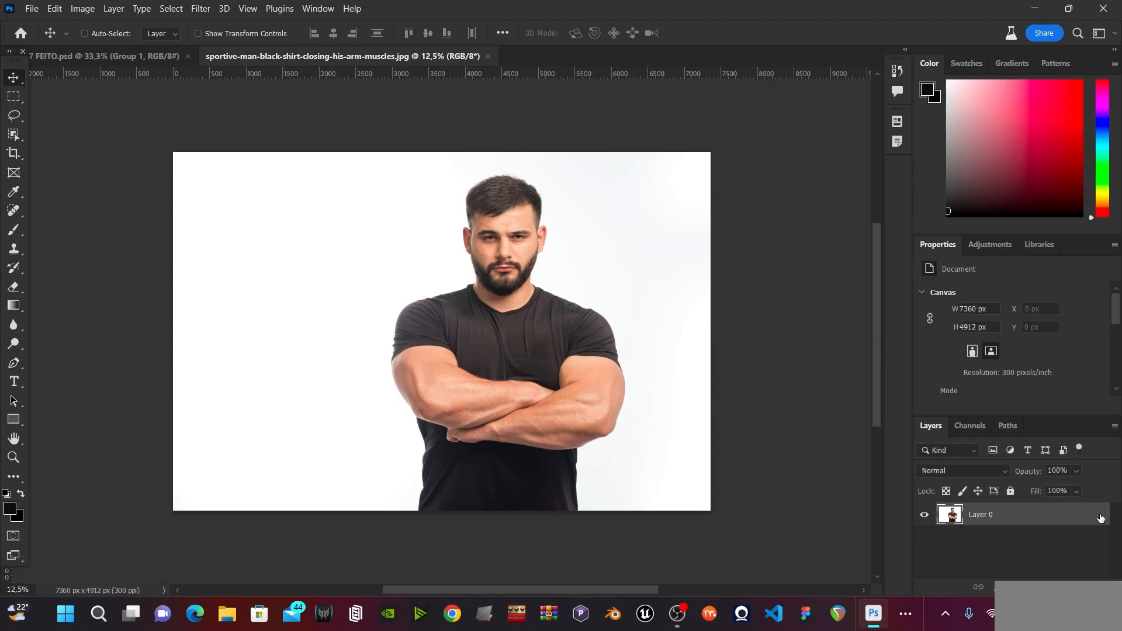
{"action": "double_click", "coordinate": [1046, 522]}
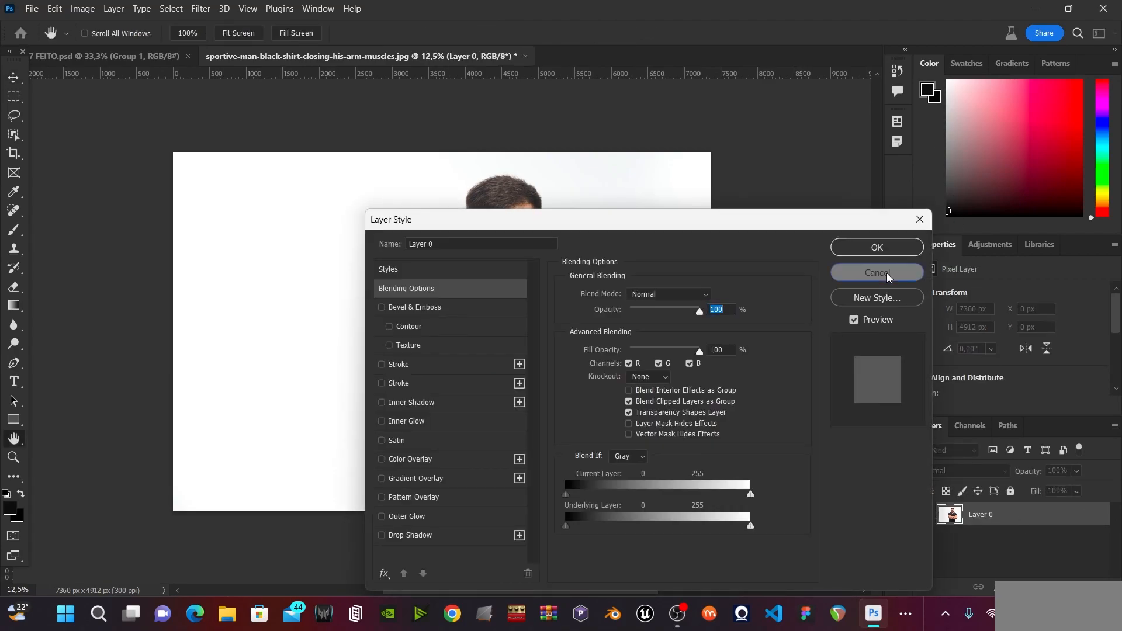
{"action": "left_click", "coordinate": [887, 273]}
{"action": "right_click", "coordinate": [1015, 520]}
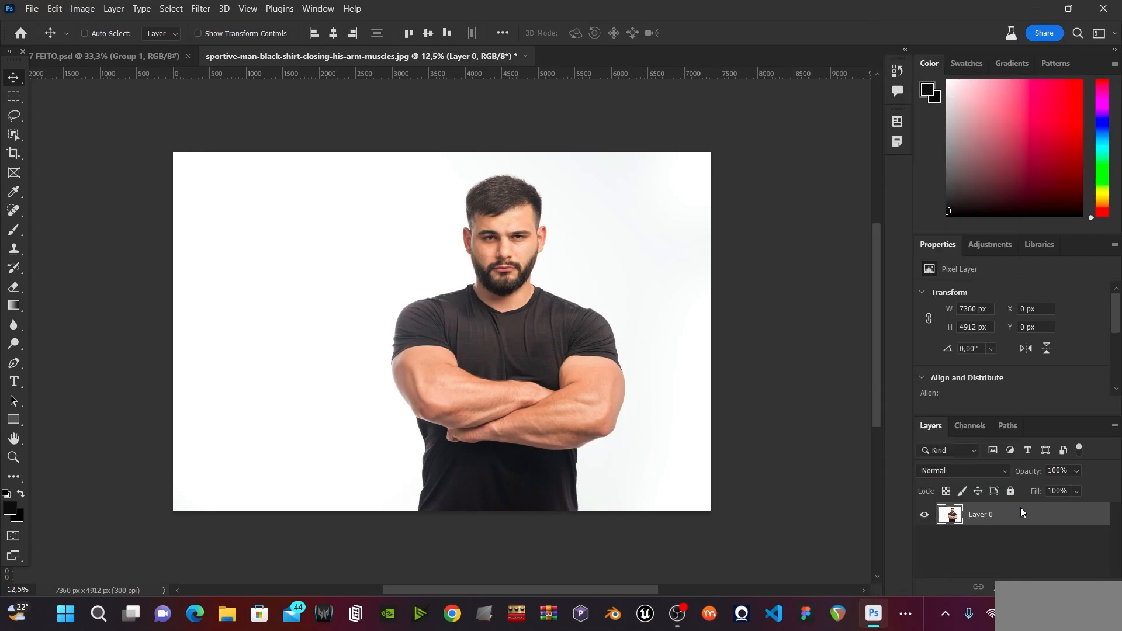
{"action": "left_click", "coordinate": [938, 215]}
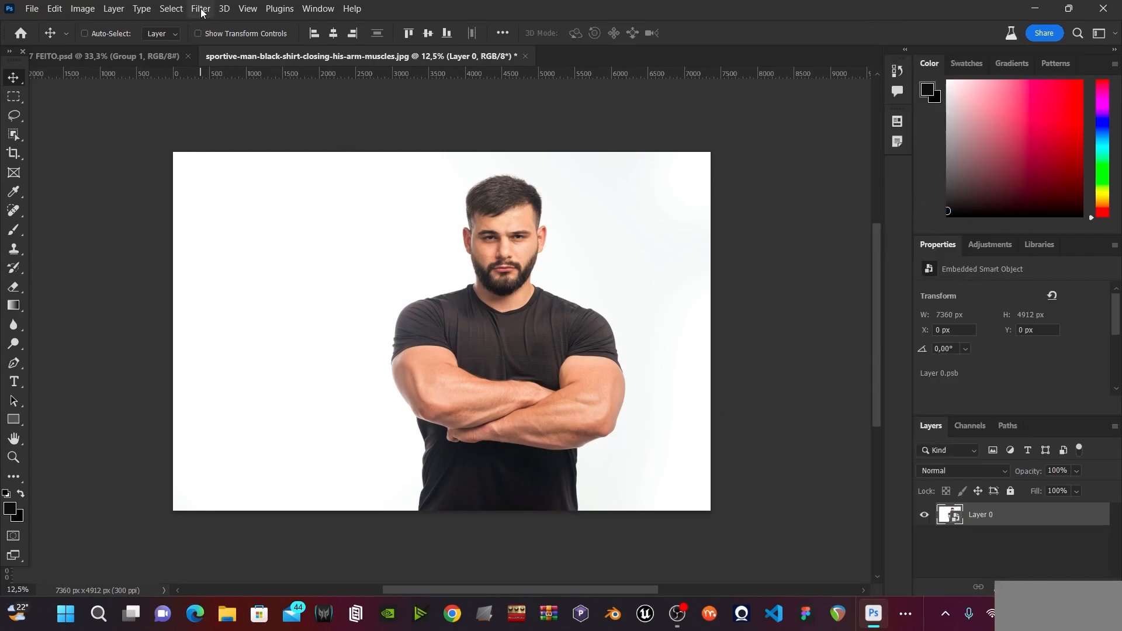
Select the man with Select Subject and add a layer mask that hides the white background.
{"action": "left_click", "coordinate": [170, 9]}
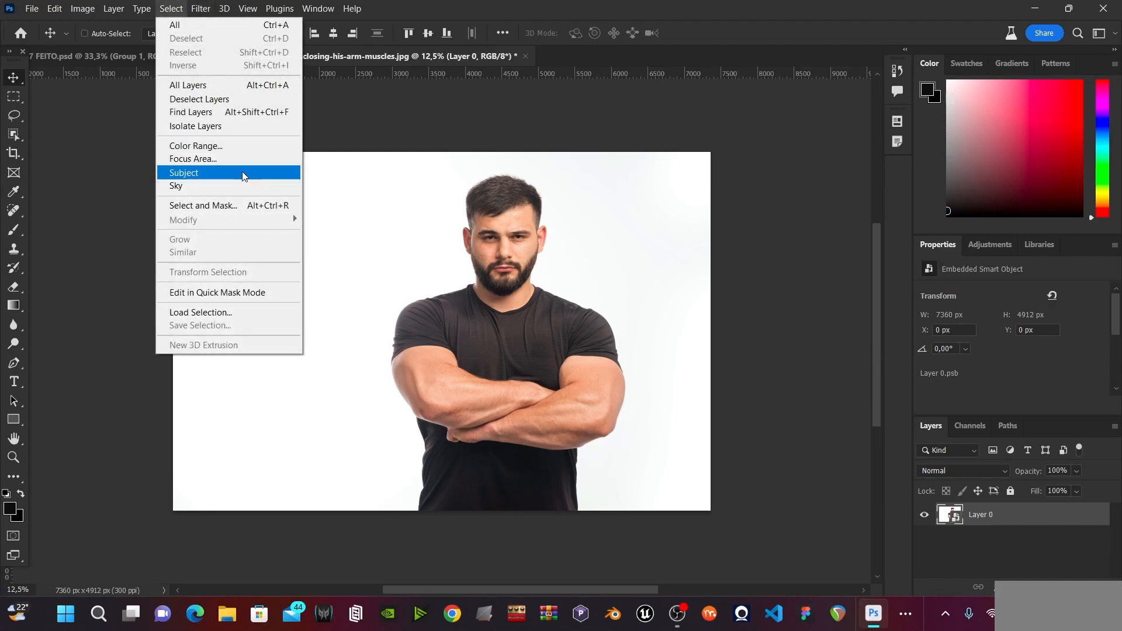
{"action": "left_click", "coordinate": [167, 8]}
{"action": "left_click", "coordinate": [168, 9]}
{"action": "left_click", "coordinate": [232, 173]}
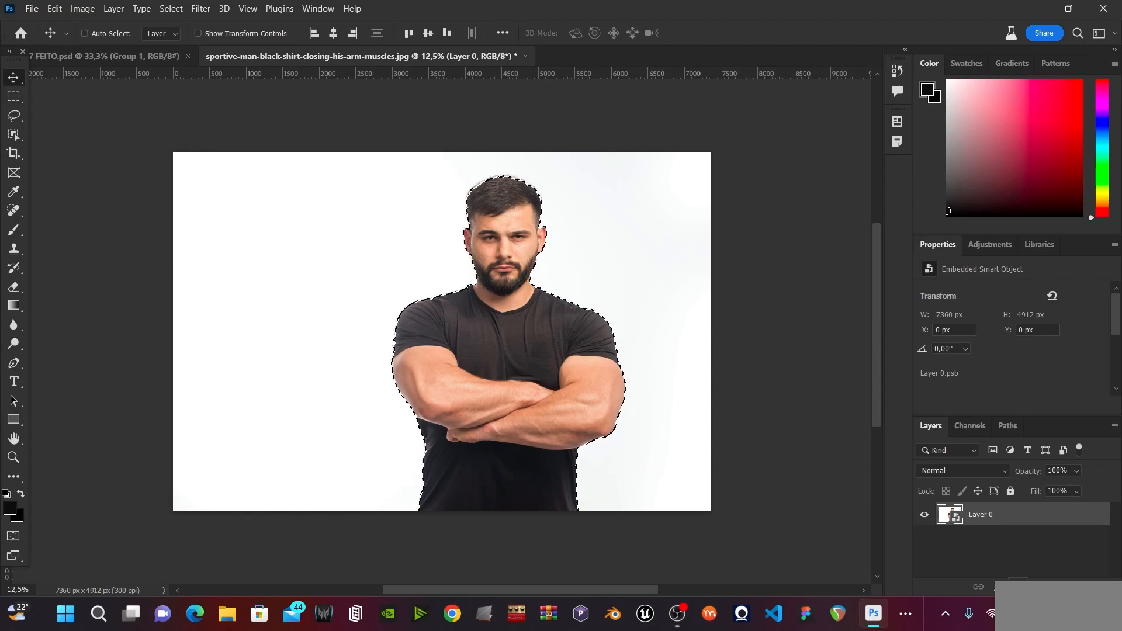
{"action": "left_click", "coordinate": [1075, 543]}
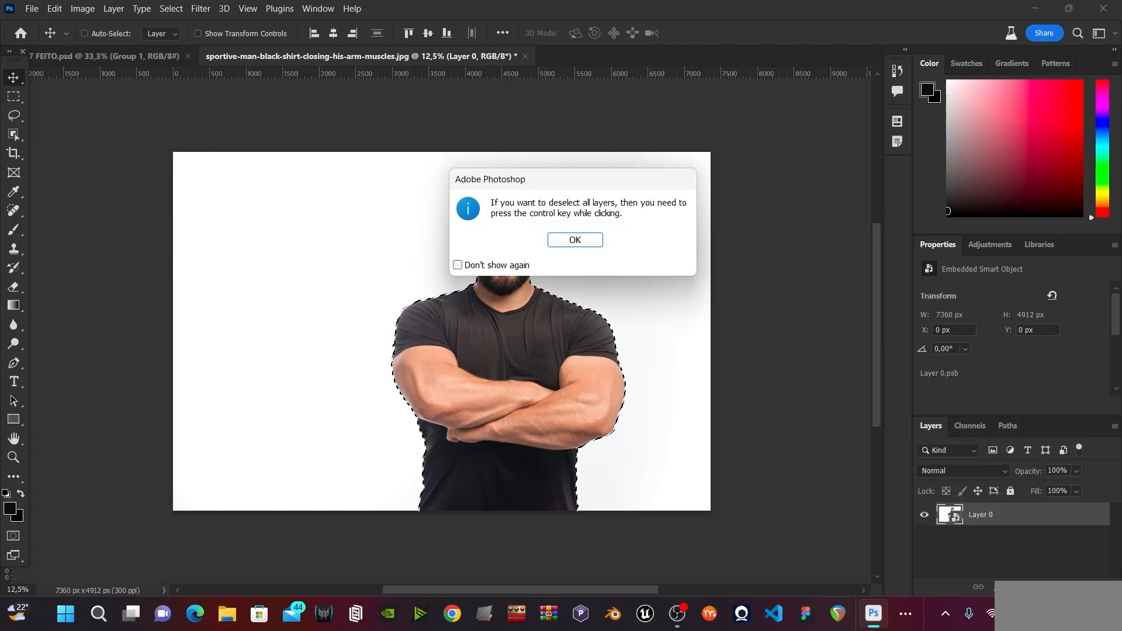
{"action": "left_click", "coordinate": [564, 240]}
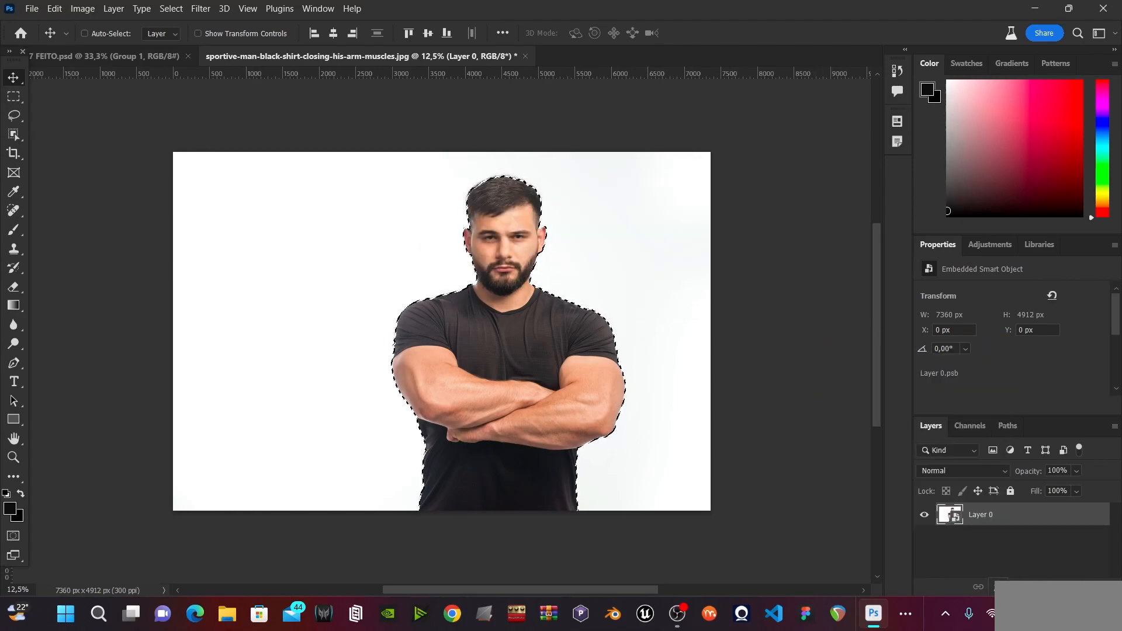
{"action": "left_click", "coordinate": [1018, 580]}
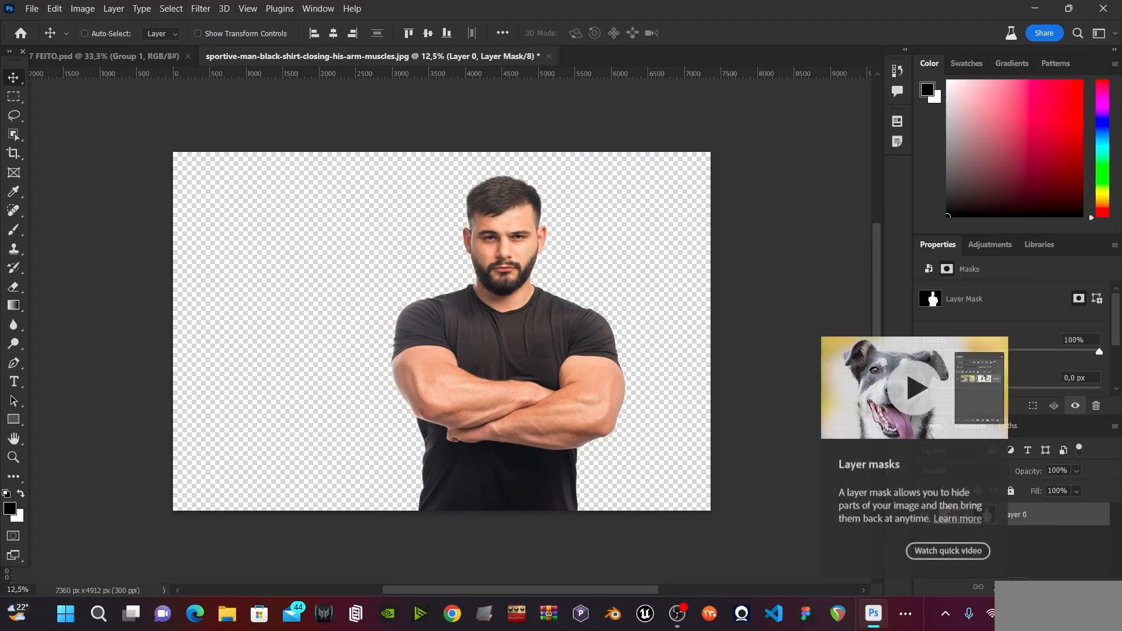
Add a new layer filled with red ff0000 and place it beneath the man as a backdrop for checking the cut-out.
{"action": "left_click", "coordinate": [1051, 522]}
{"action": "key", "text": "ctrl+shift+alt+n"}
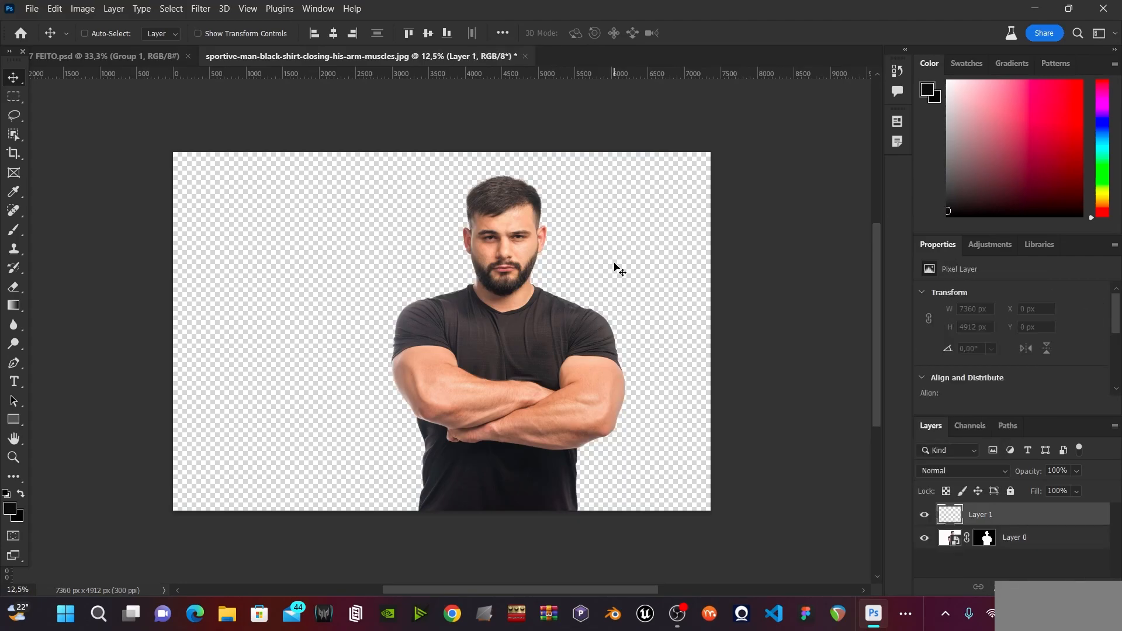
{"action": "left_click", "coordinate": [9, 509]}
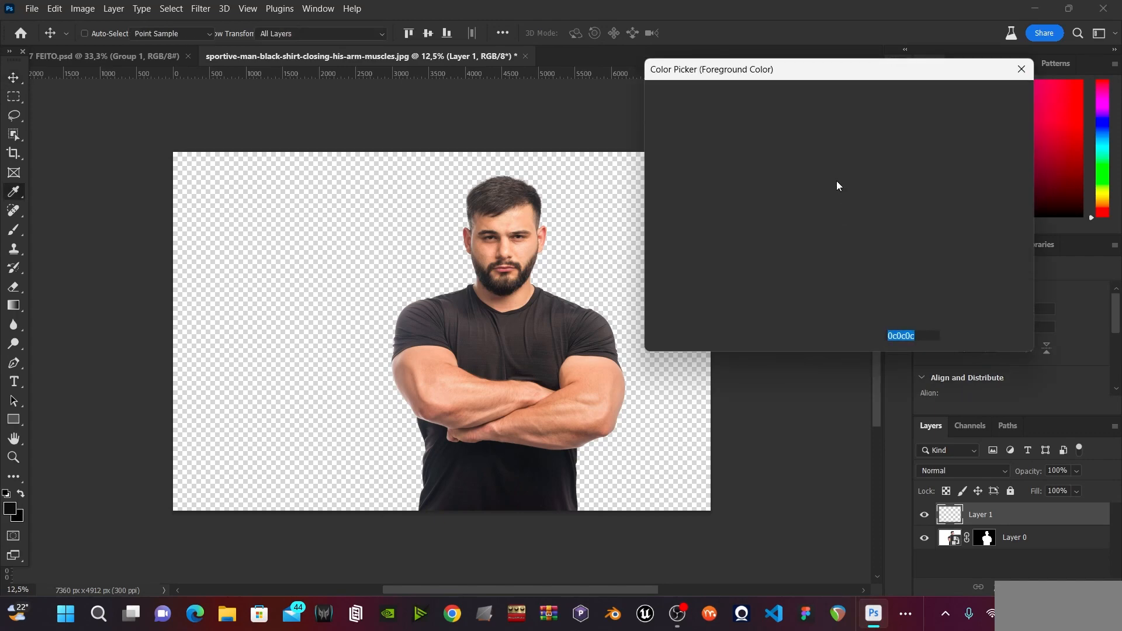
{"action": "type", "text": "ff0000"}
{"action": "key", "text": "Return"}
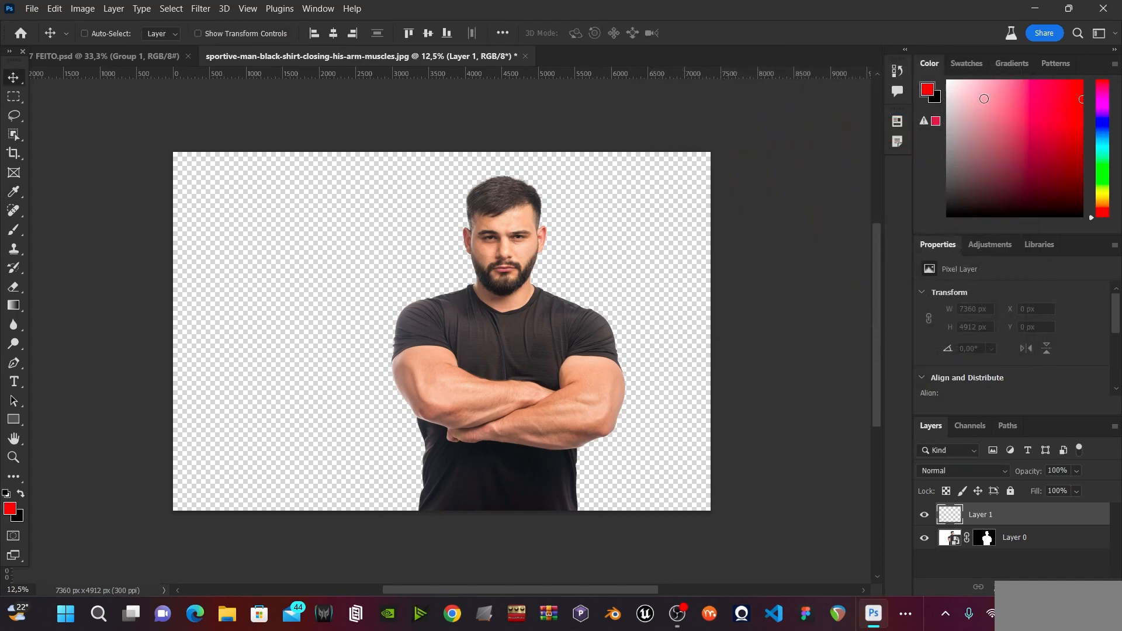
{"action": "key", "text": "alt+BackSpace"}
{"action": "left_click_drag", "start_coordinate": [1027, 520], "coordinate": [1026, 549]}
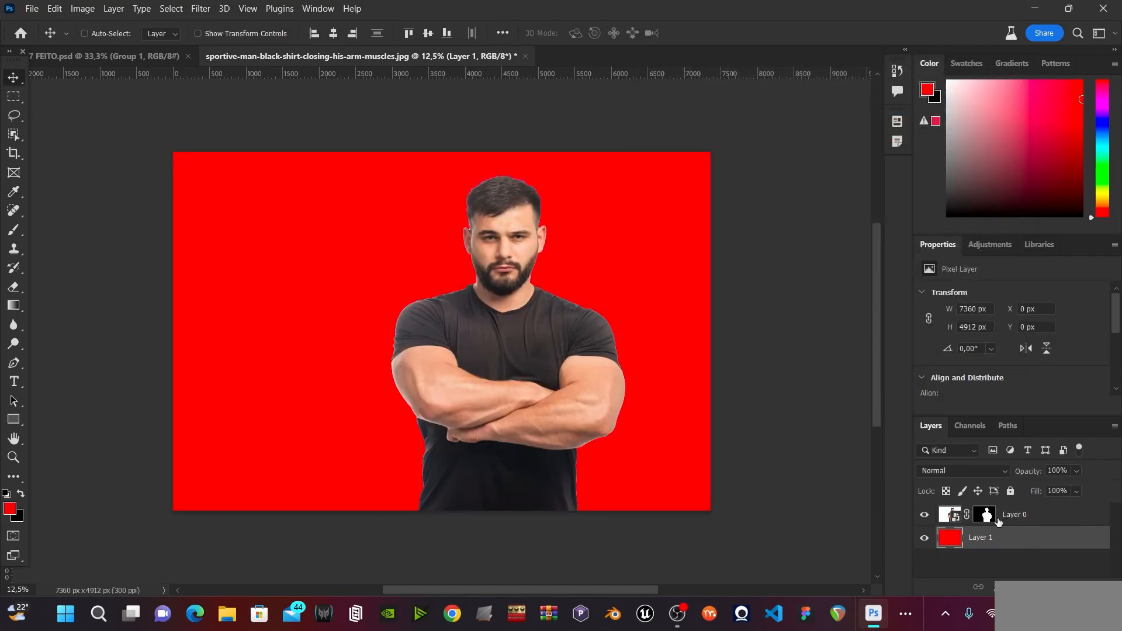
Target the man's layer mask for painting in black around his head and choose a 15 px Soft Round brush.
{"action": "key", "text": "z"}
{"action": "left_click", "coordinate": [481, 237]}
{"action": "left_click_drag", "start_coordinate": [481, 236], "coordinate": [760, 231]}
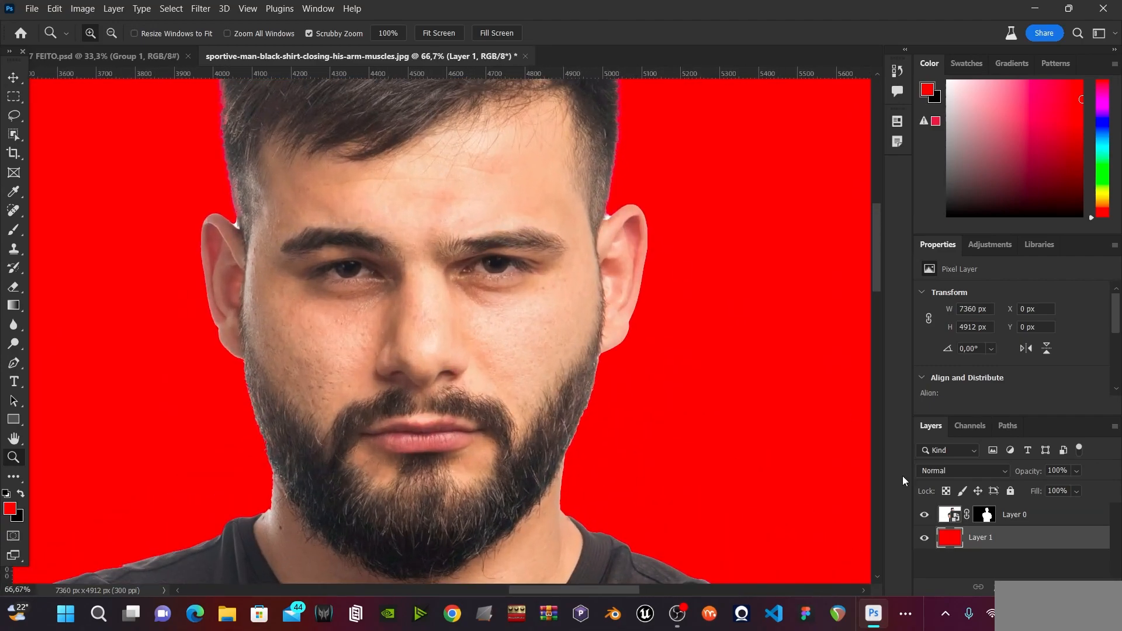
{"action": "left_click", "coordinate": [986, 515]}
{"action": "key", "text": "b"}
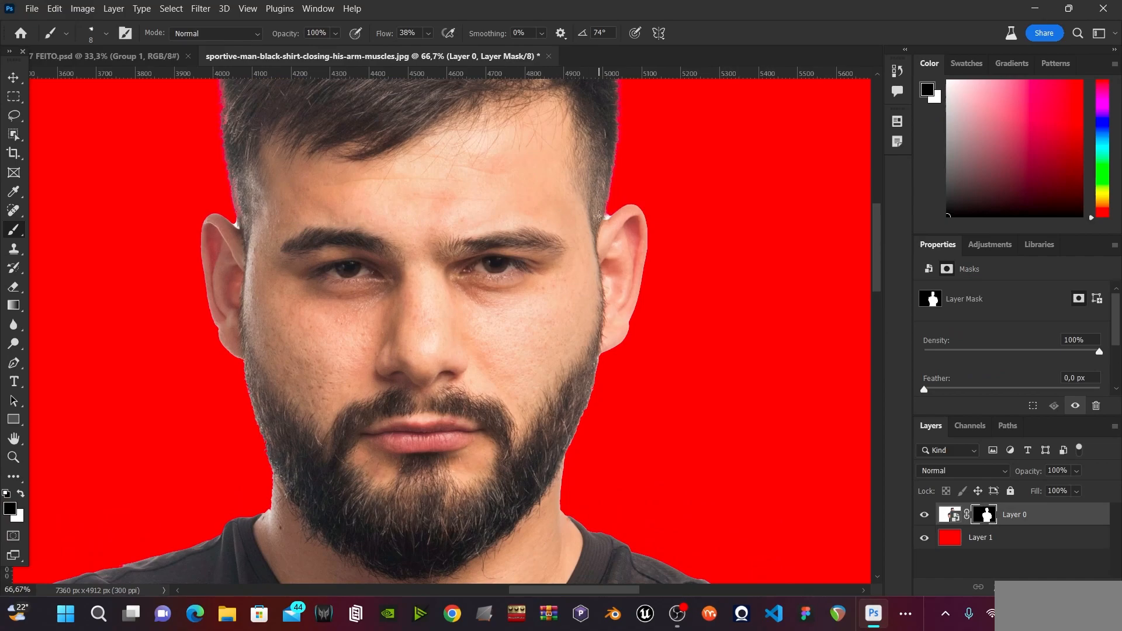
{"action": "key", "text": "Caps_Lock"}
{"action": "key", "text": "bracketright"}
{"action": "key", "text": "bracketright"}
{"action": "left_click", "coordinate": [106, 34]}
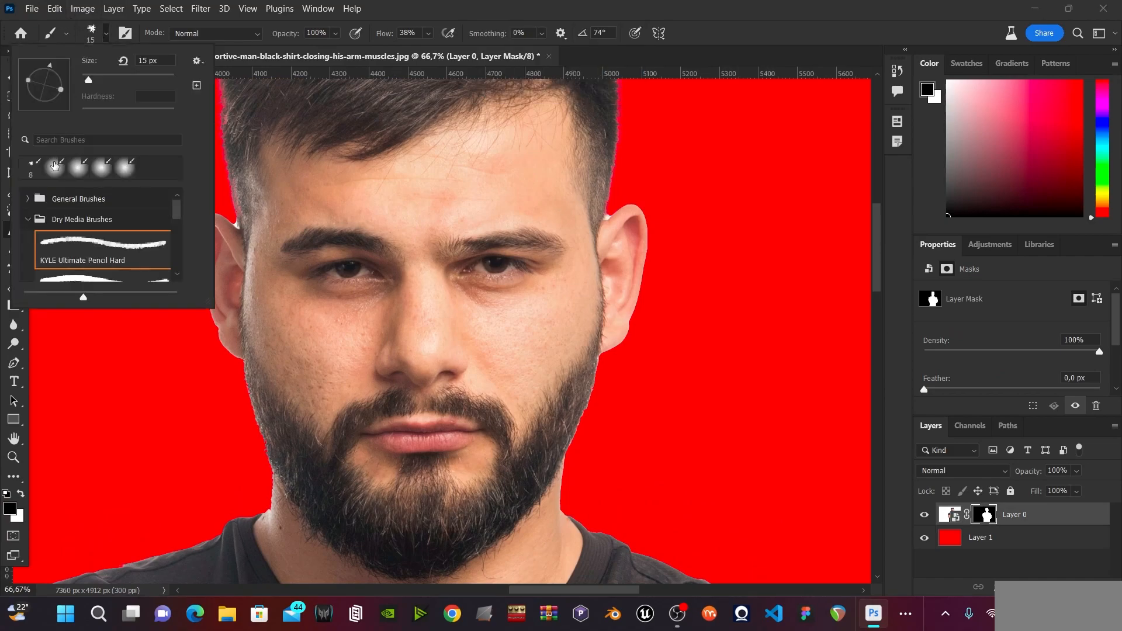
{"action": "scroll", "coordinate": [79, 129], "scroll_direction": "up", "scroll_amount": 3}
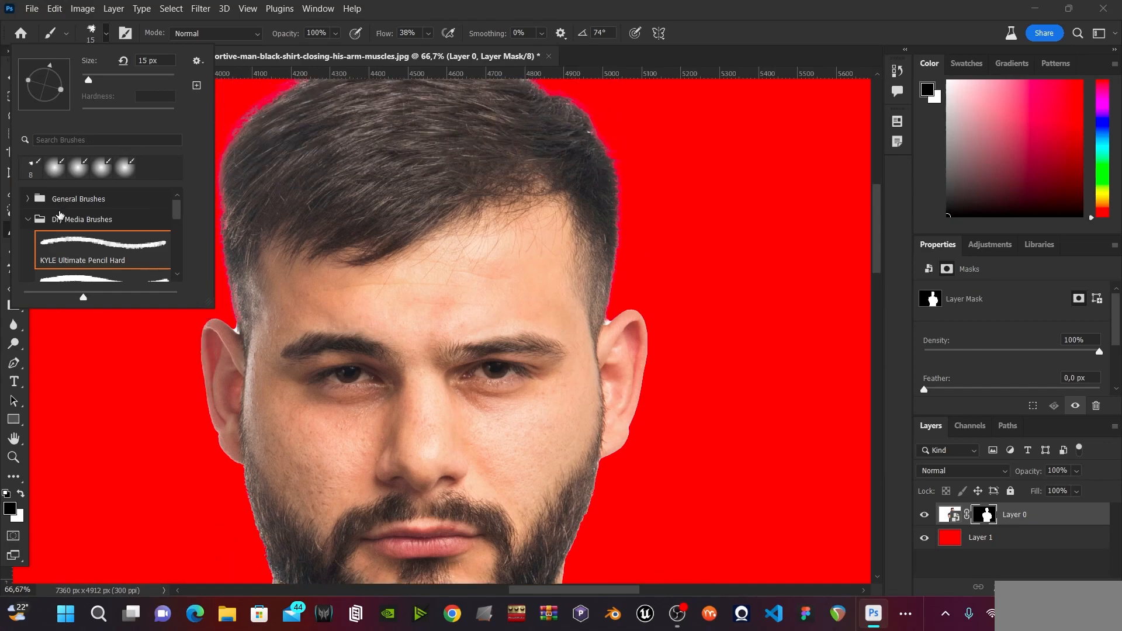
{"action": "left_click", "coordinate": [26, 199]}
{"action": "left_click", "coordinate": [103, 228]}
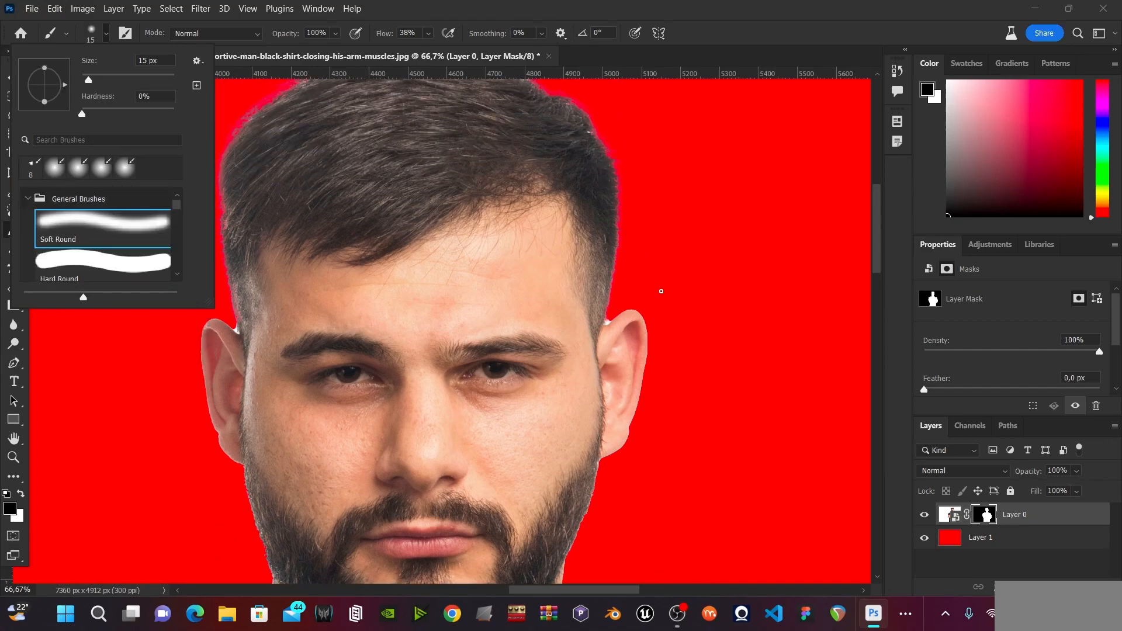
Paint out the leftover white patches between the ears and hair on the man's layer mask.
{"action": "left_click", "coordinate": [608, 321]}
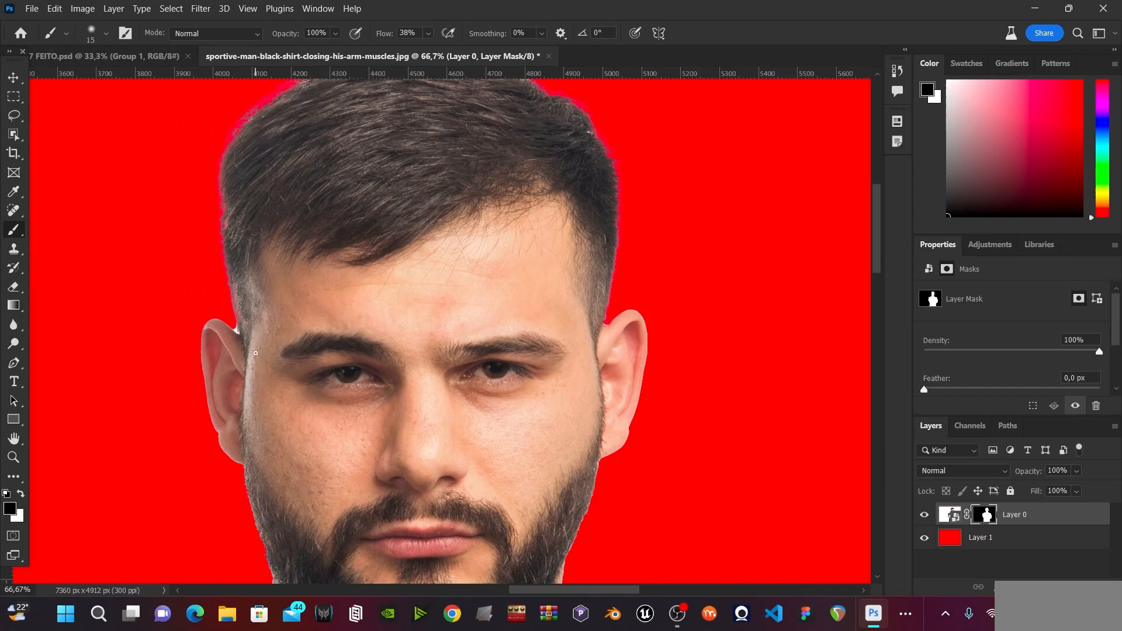
{"action": "key", "text": "bracketright"}
{"action": "left_click", "coordinate": [248, 327], "text": "ctrl"}
{"action": "left_click", "coordinate": [249, 326], "text": "ctrl"}
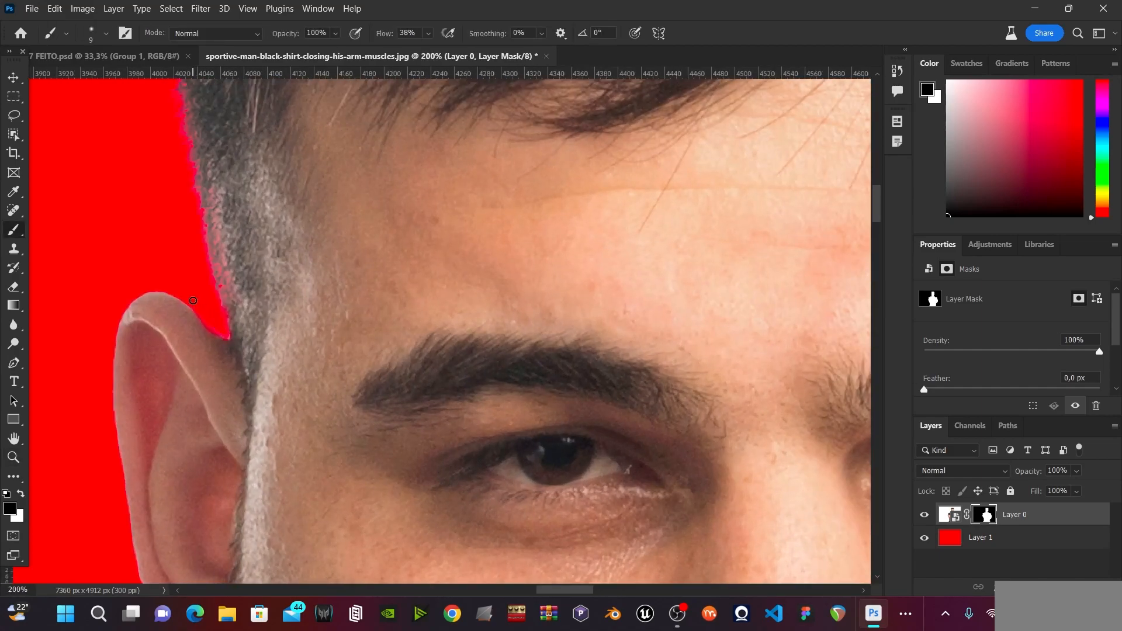
{"action": "scroll", "coordinate": [408, 220], "scroll_direction": "down", "scroll_amount": 4}
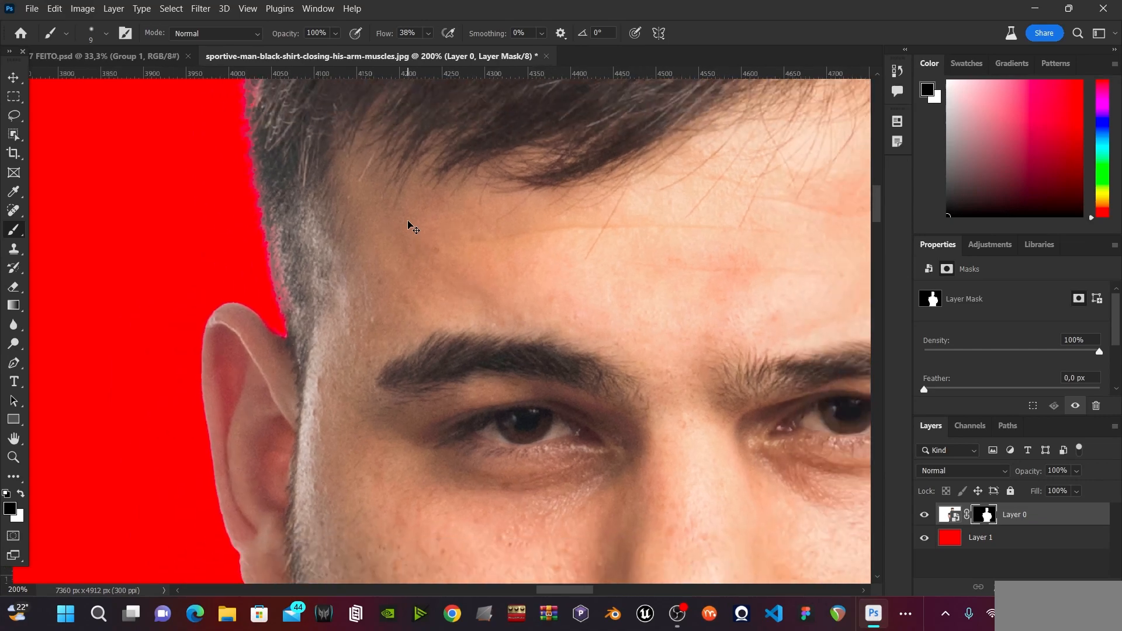
{"action": "key", "text": "v"}
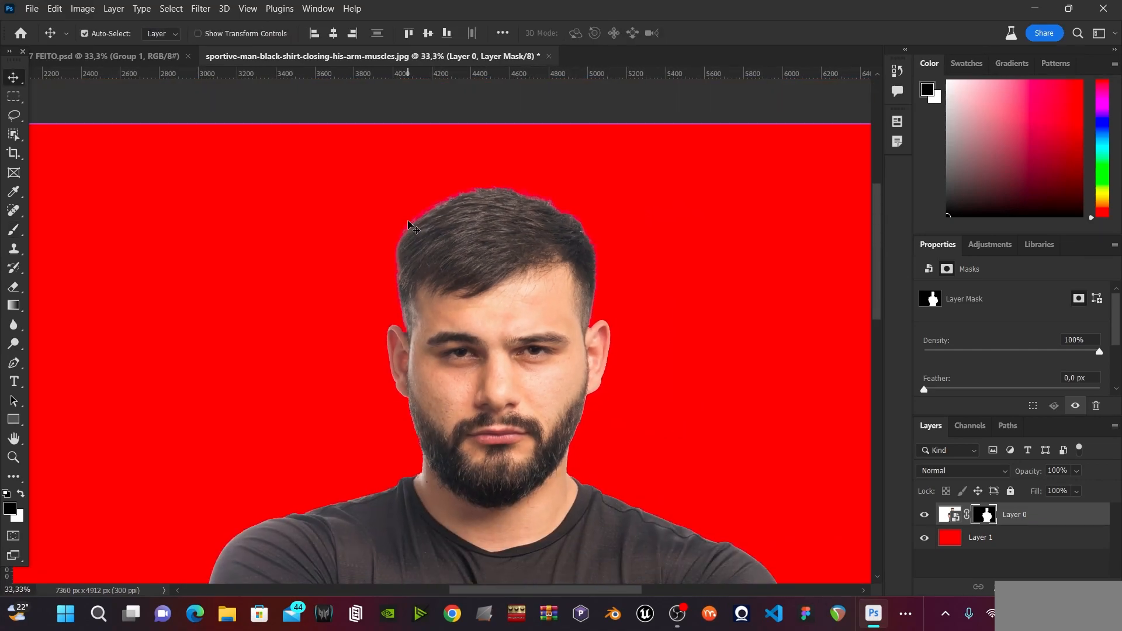
{"action": "key", "text": "ctrl+minus"}
{"action": "scroll", "coordinate": [409, 222], "scroll_direction": "down", "scroll_amount": 2}
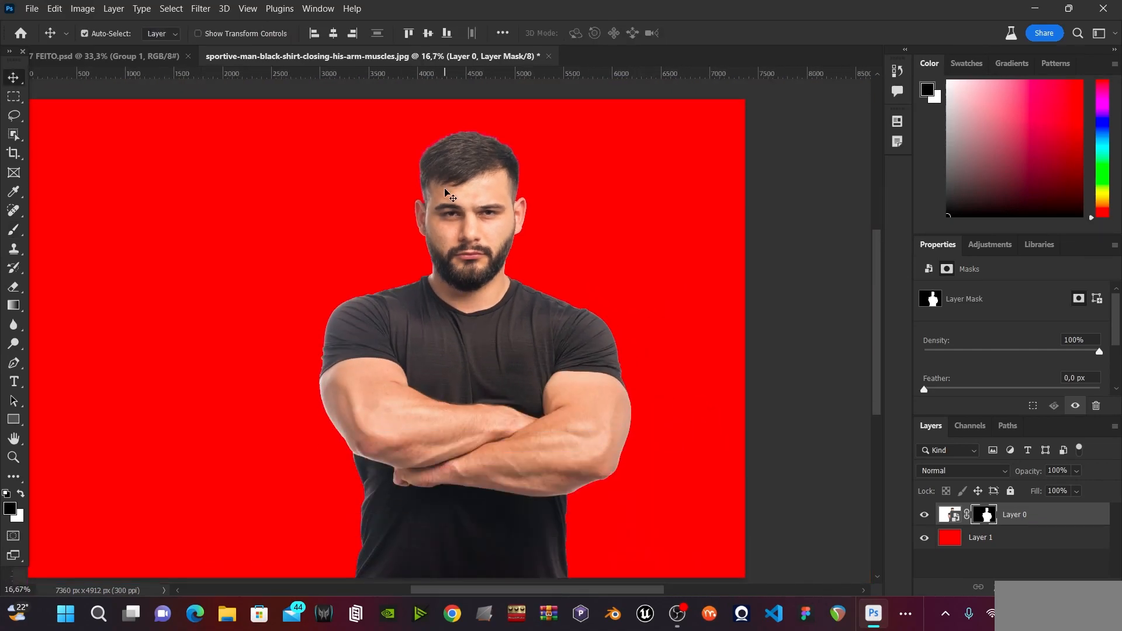
{"action": "key", "text": "ctrl+minus"}
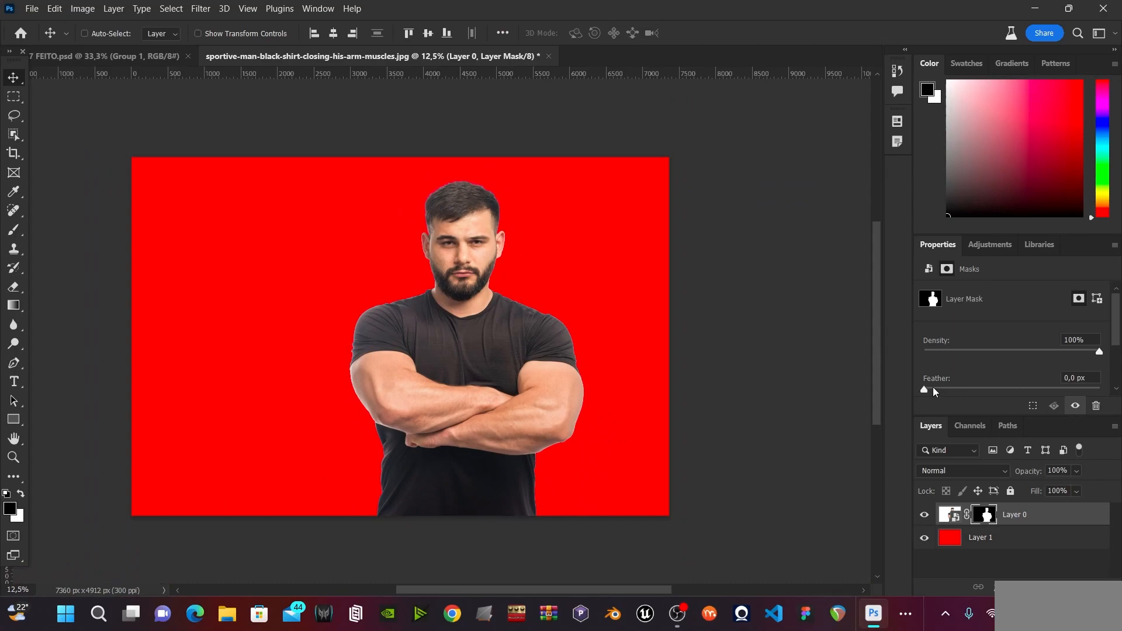
{"action": "left_click", "coordinate": [933, 389]}
Bring the masked man layer into the MH 37 FEITO.psd banner document.
{"action": "left_click", "coordinate": [951, 522]}
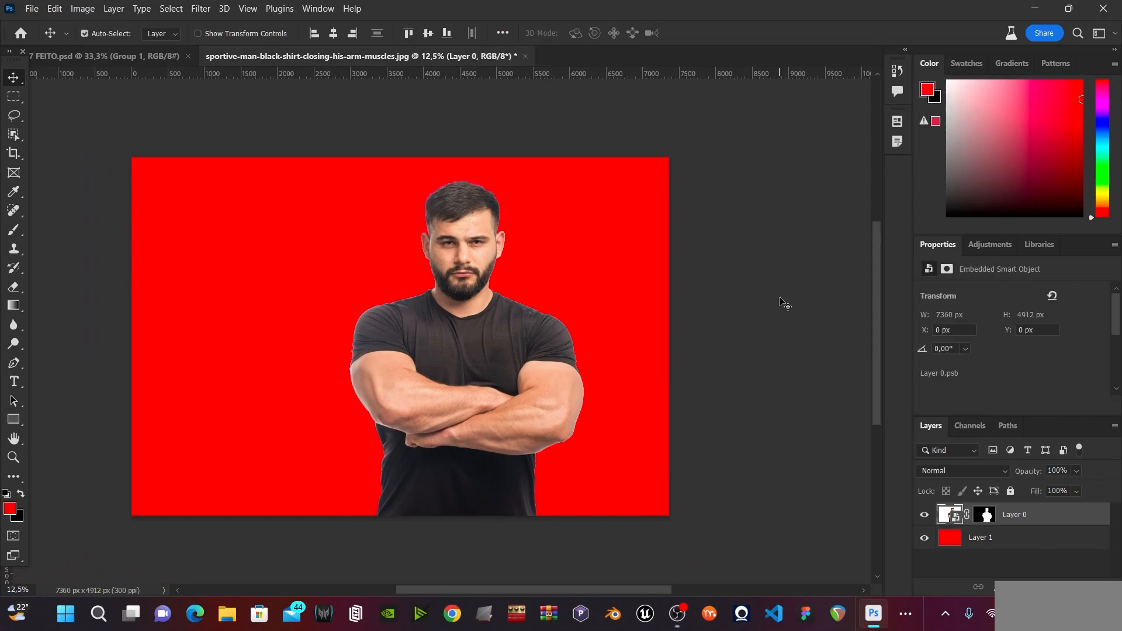
{"action": "left_click", "coordinate": [96, 56]}
{"action": "left_click_drag", "start_coordinate": [363, 243], "coordinate": [521, 322]}
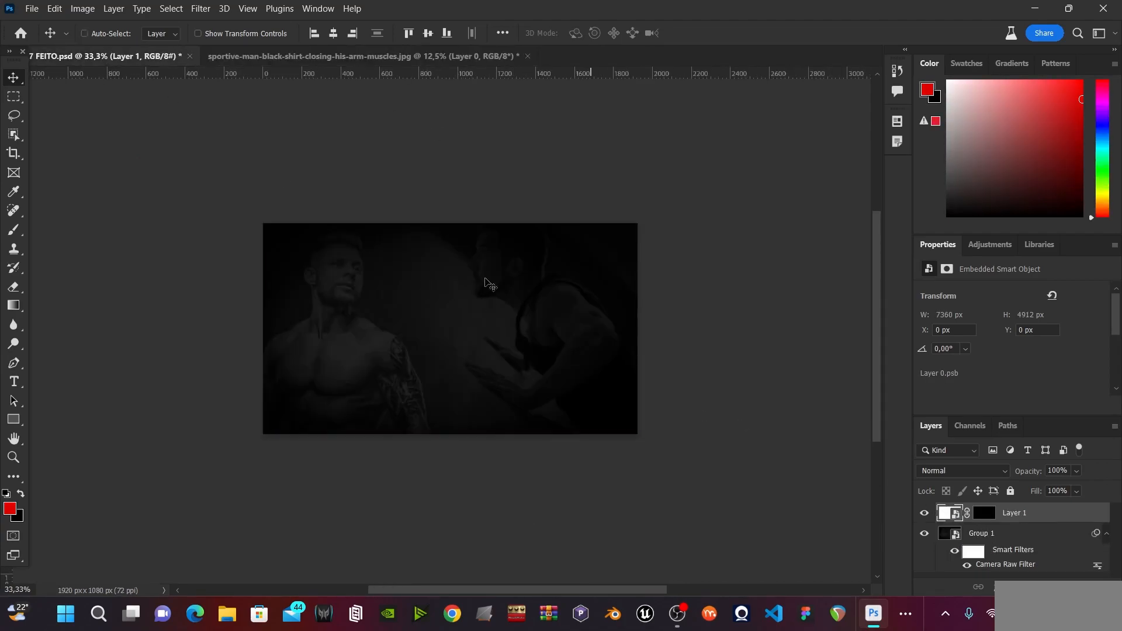
Scale the man to 39.85% and place him in the middle of the banner, cropped at the forearms and top of the hair.
{"action": "key", "text": "ctrl+minus"}
{"action": "key", "text": "ctrl+t"}
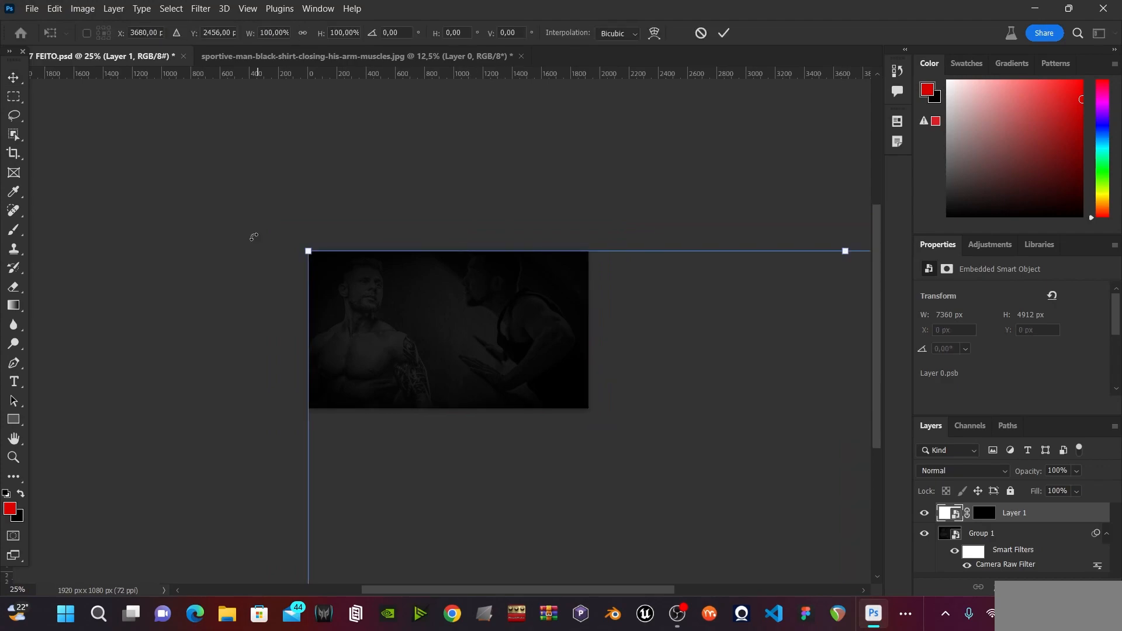
{"action": "left_click_drag", "start_coordinate": [310, 255], "coordinate": [553, 387]}
{"action": "left_click_drag", "start_coordinate": [710, 412], "coordinate": [391, 316]}
{"action": "left_click_drag", "start_coordinate": [586, 251], "coordinate": [571, 264]}
{"action": "left_click_drag", "start_coordinate": [542, 316], "coordinate": [547, 313]}
{"action": "left_click_drag", "start_coordinate": [582, 254], "coordinate": [654, 213]}
{"action": "left_click_drag", "start_coordinate": [567, 302], "coordinate": [529, 304]}
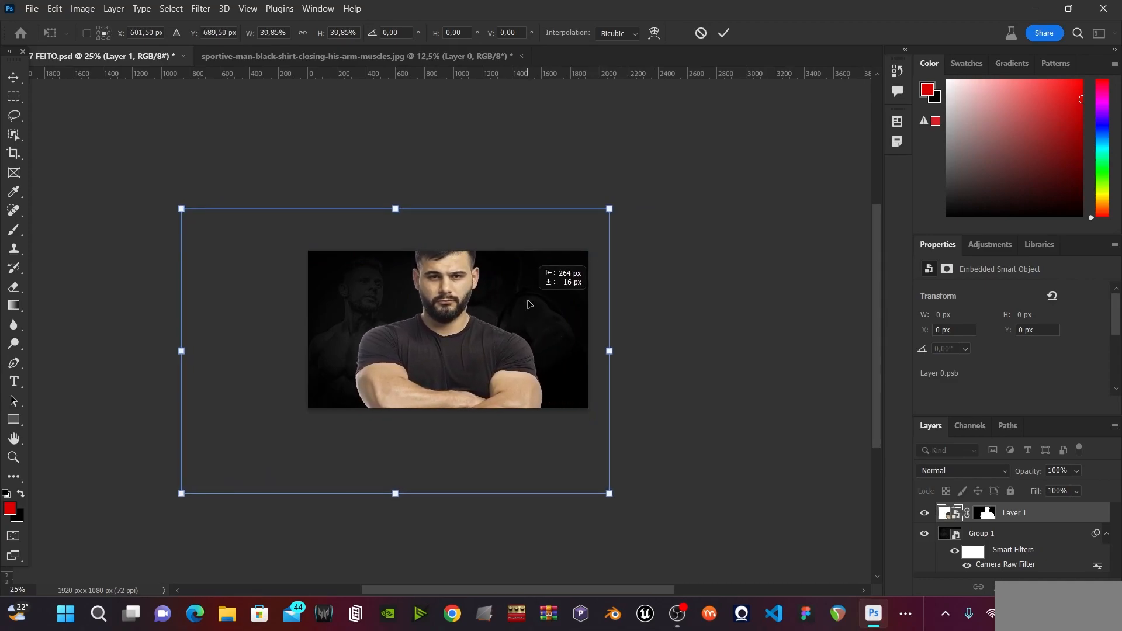
{"action": "key", "text": "Return"}
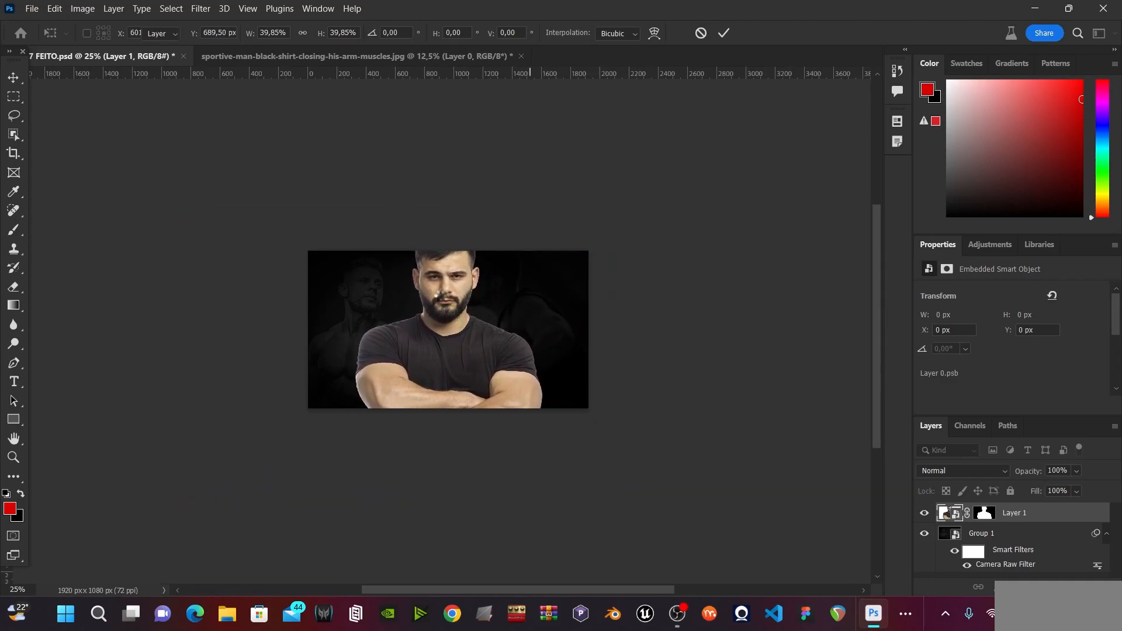
Fine-tune the man's position in the banner, nudging him down to Y -275 px.
{"action": "key", "text": "z"}
{"action": "left_click_drag", "start_coordinate": [454, 291], "coordinate": [455, 290]}
{"action": "key", "text": "v"}
{"action": "key", "text": "ctrl+minus"}
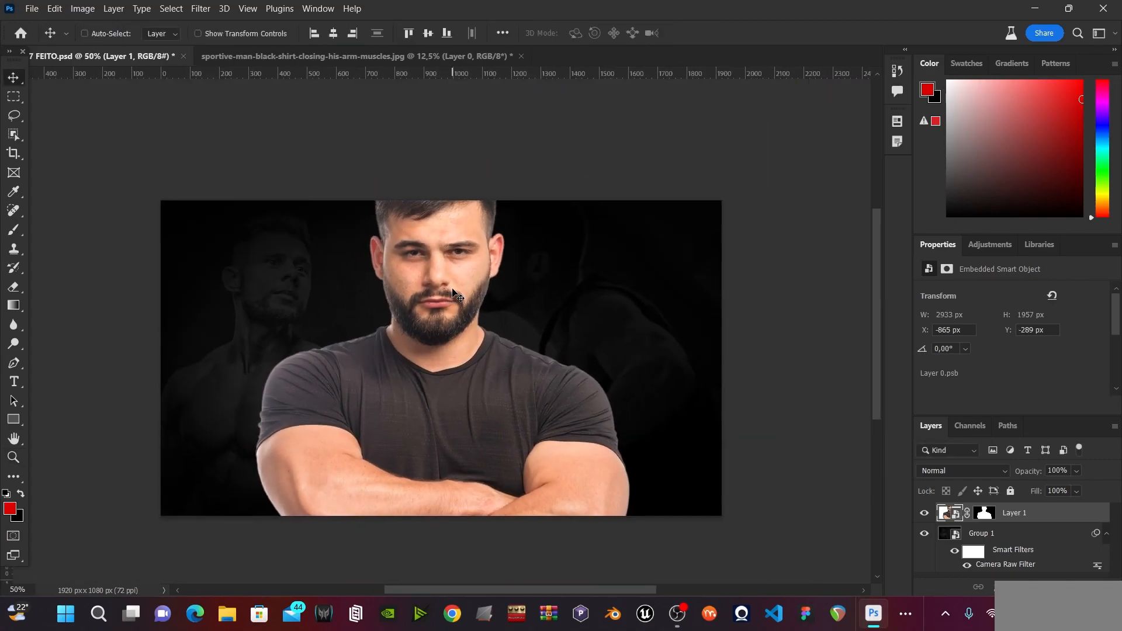
{"action": "key", "text": "Down"}
{"action": "key", "text": "Down"}
{"action": "key", "text": "Down"}
{"action": "key", "text": "Down"}
{"action": "key", "text": "Down"}
{"action": "key", "text": "Down"}
{"action": "key", "text": "Down"}
{"action": "key", "text": "Down"}
{"action": "key", "text": "Down"}
{"action": "key", "text": "Down"}
{"action": "key", "text": "Down"}
{"action": "key", "text": "Down"}
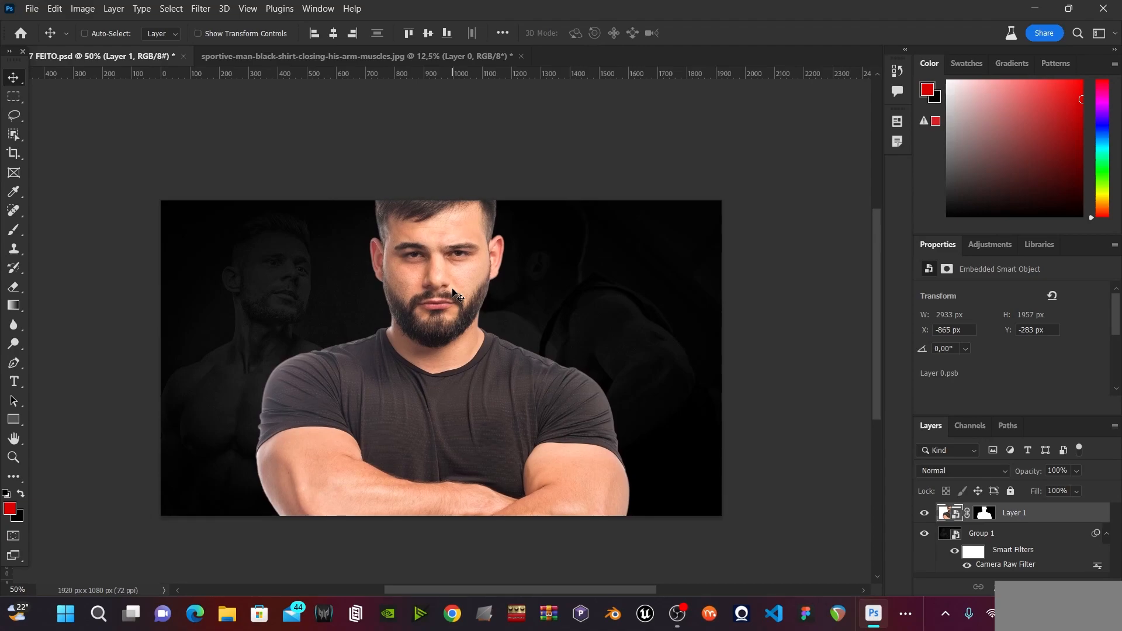
{"action": "key", "text": "Left"}
{"action": "key", "text": "Left"}
{"action": "key", "text": "Up"}
{"action": "key", "text": "Up"}
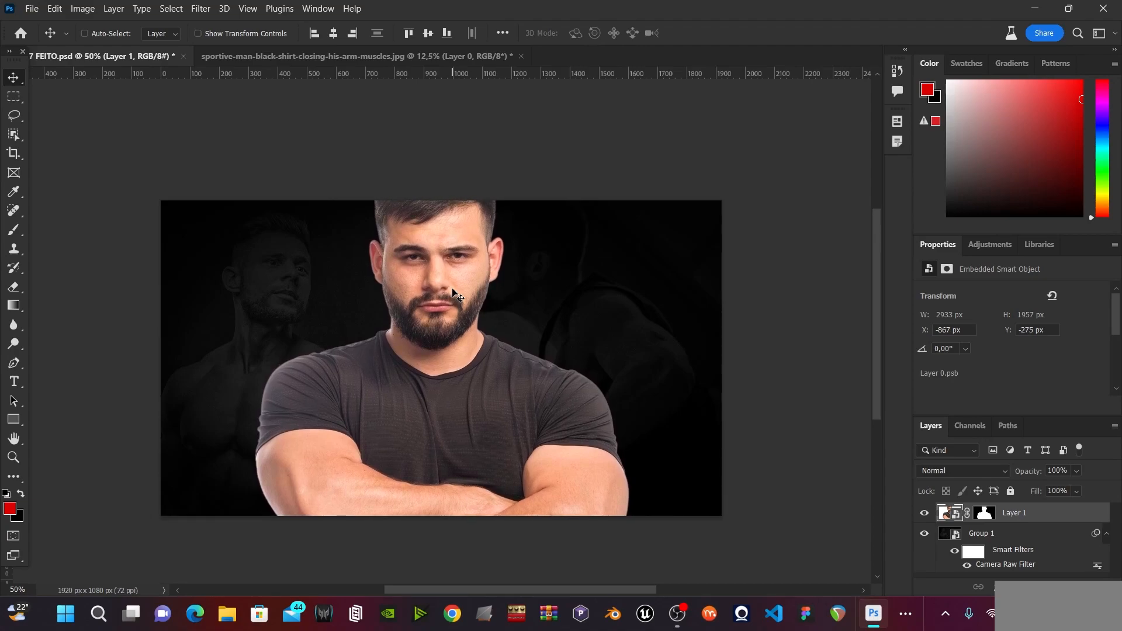
{"action": "key", "text": "ctrl+minus"}
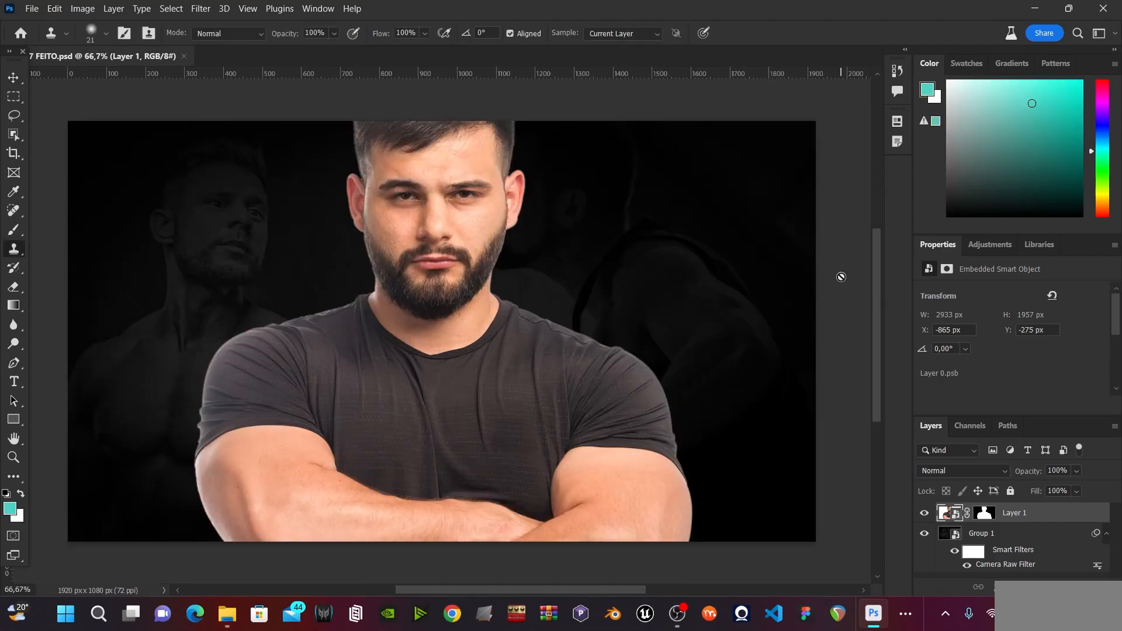
Start a Camera Raw Filter on the man with Contrast +27, Texture +27 and Clarity +35.
{"action": "key", "text": "v"}
{"action": "left_click", "coordinate": [88, 9]}
{"action": "left_click", "coordinate": [88, 9]}
{"action": "left_click", "coordinate": [201, 9]}
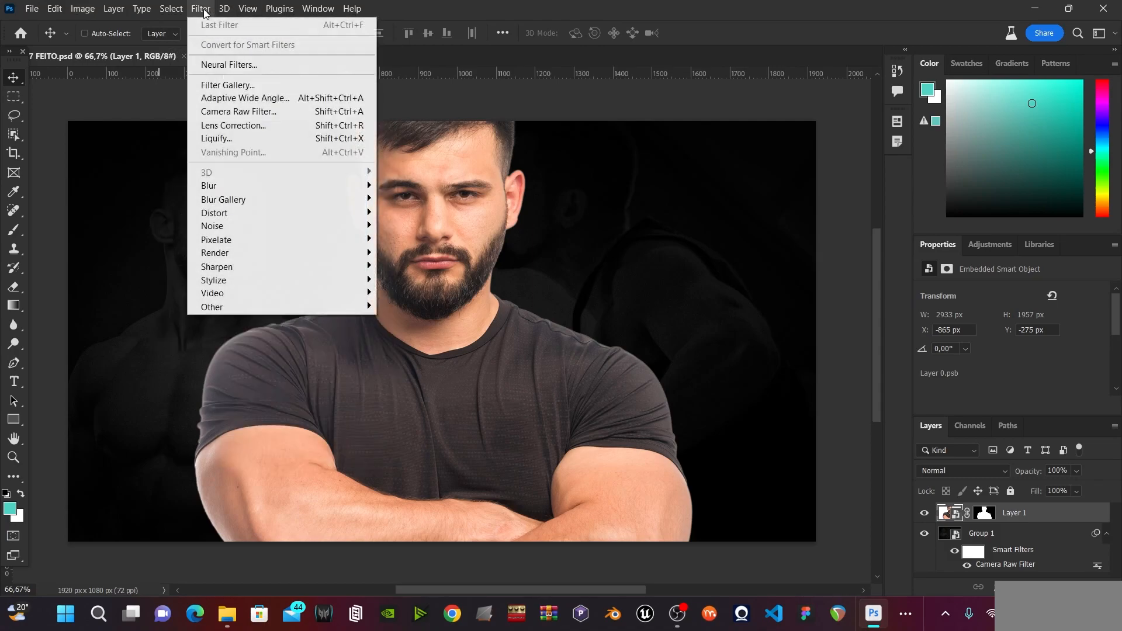
{"action": "left_click", "coordinate": [239, 111]}
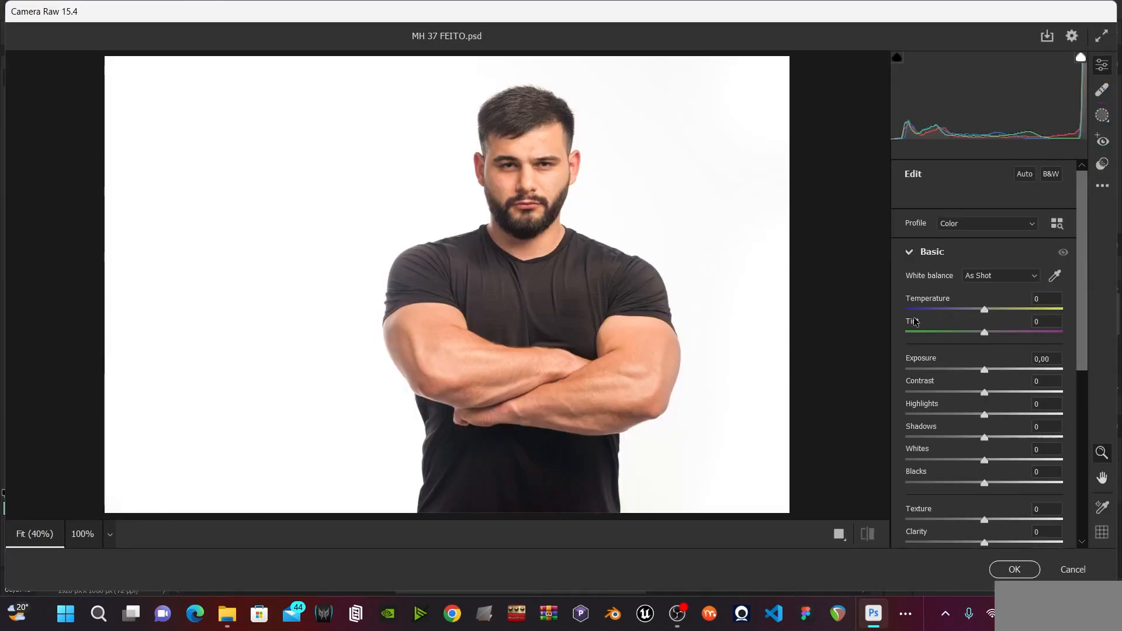
{"action": "left_click", "coordinate": [1005, 391]}
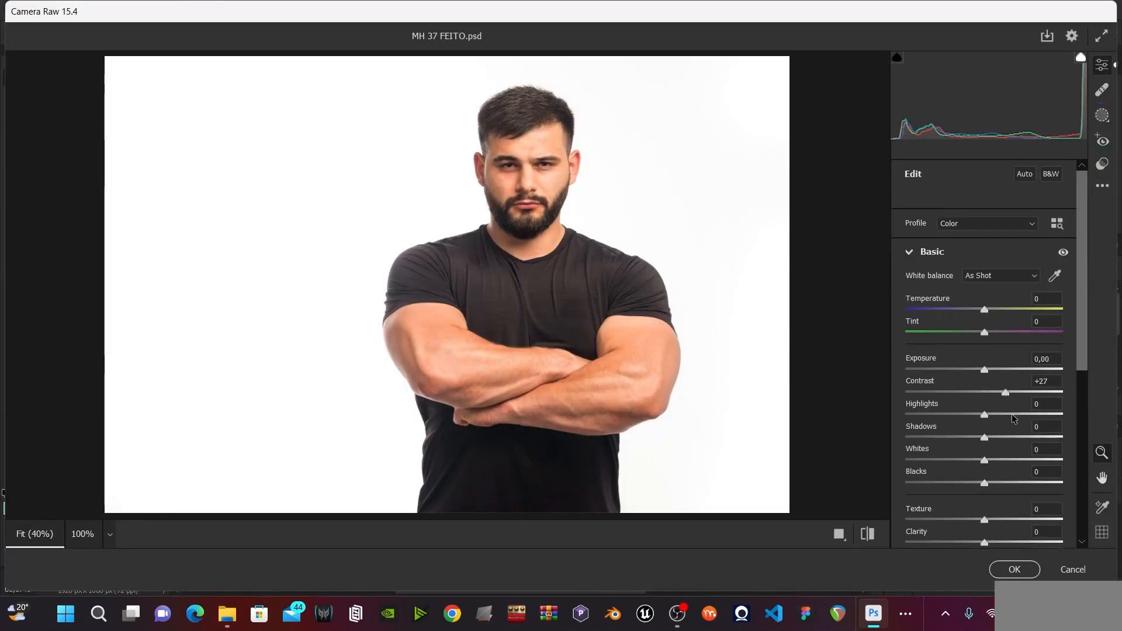
{"action": "left_click", "coordinate": [1003, 519]}
{"action": "scroll", "coordinate": [1003, 514], "scroll_direction": "down", "scroll_amount": 5}
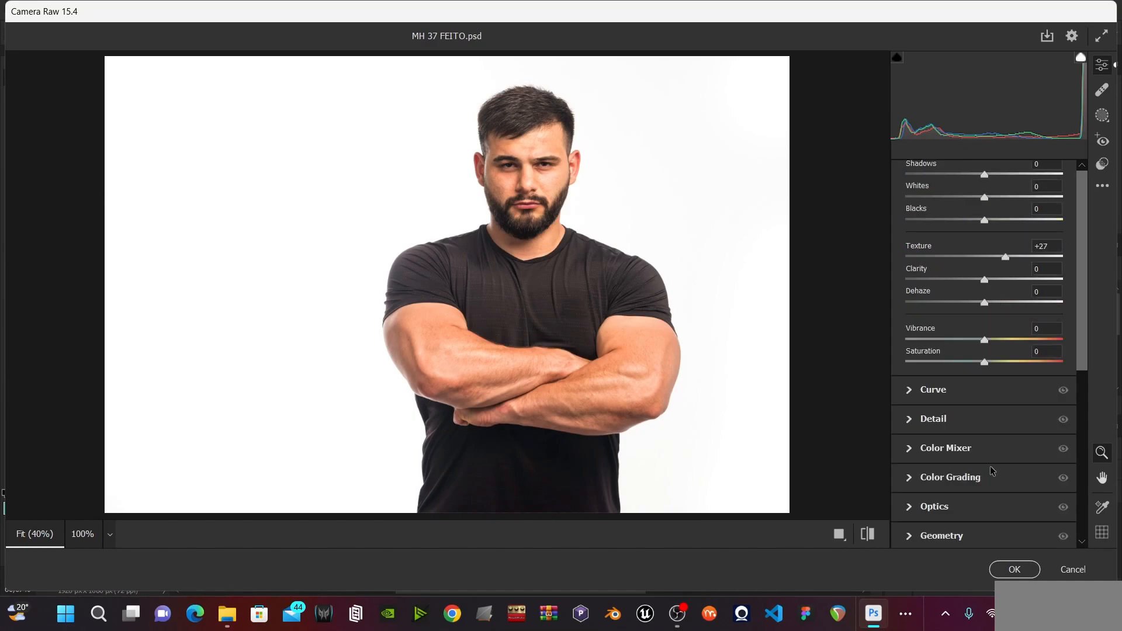
{"action": "left_click", "coordinate": [1012, 279]}
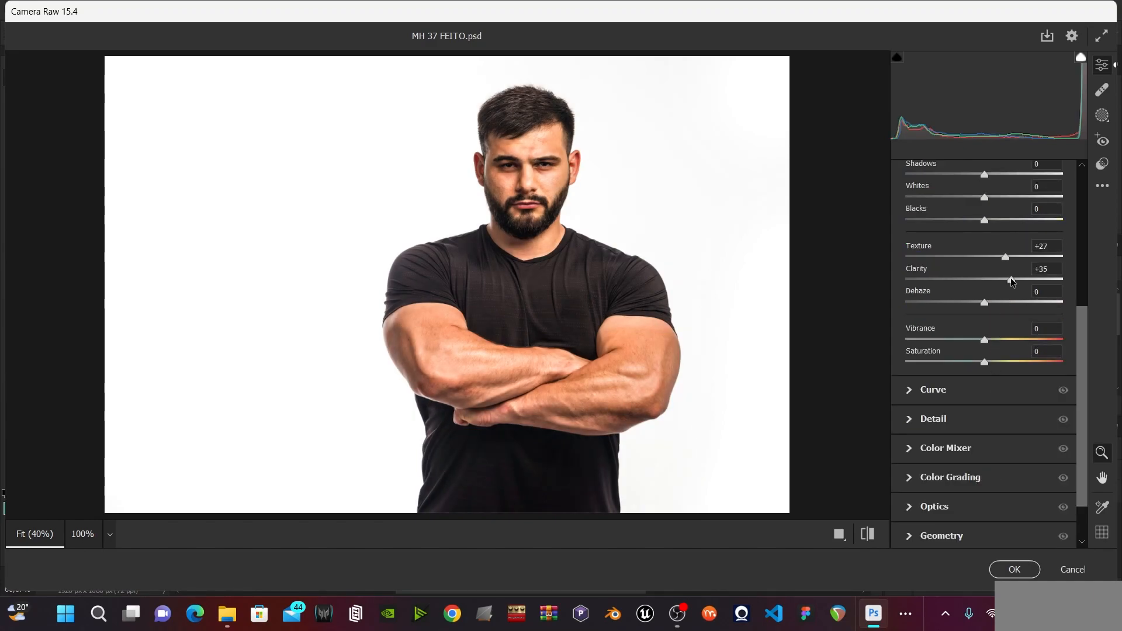
Raise the Exposure to +0.15 and apply the Camera Raw Filter to the man.
{"action": "scroll", "coordinate": [994, 292], "scroll_direction": "up", "scroll_amount": 5}
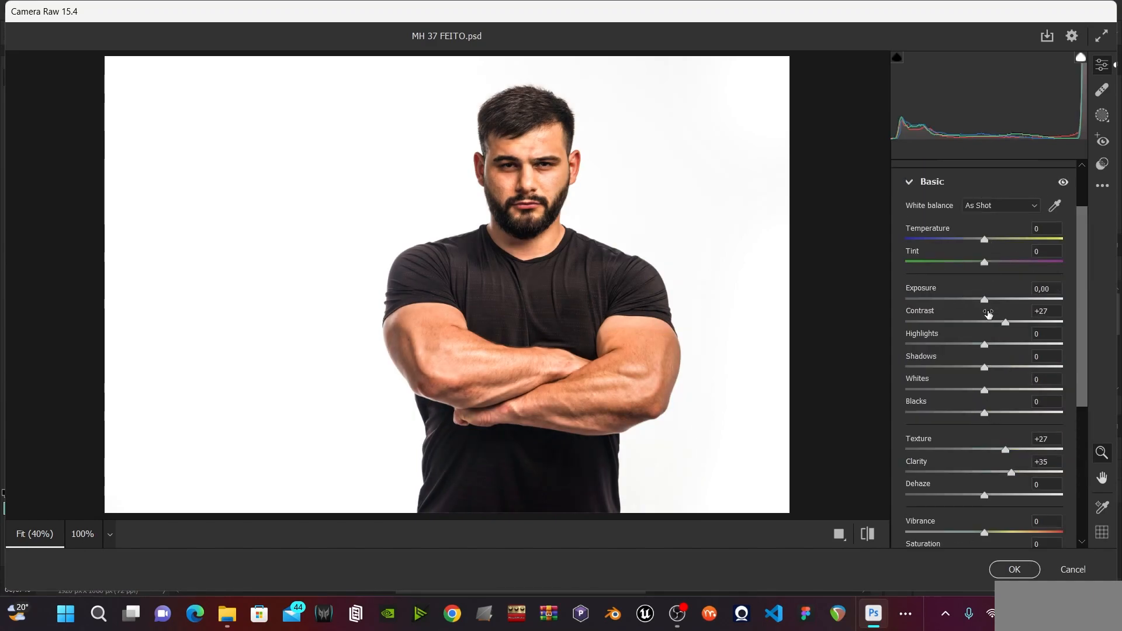
{"action": "left_click", "coordinate": [987, 300]}
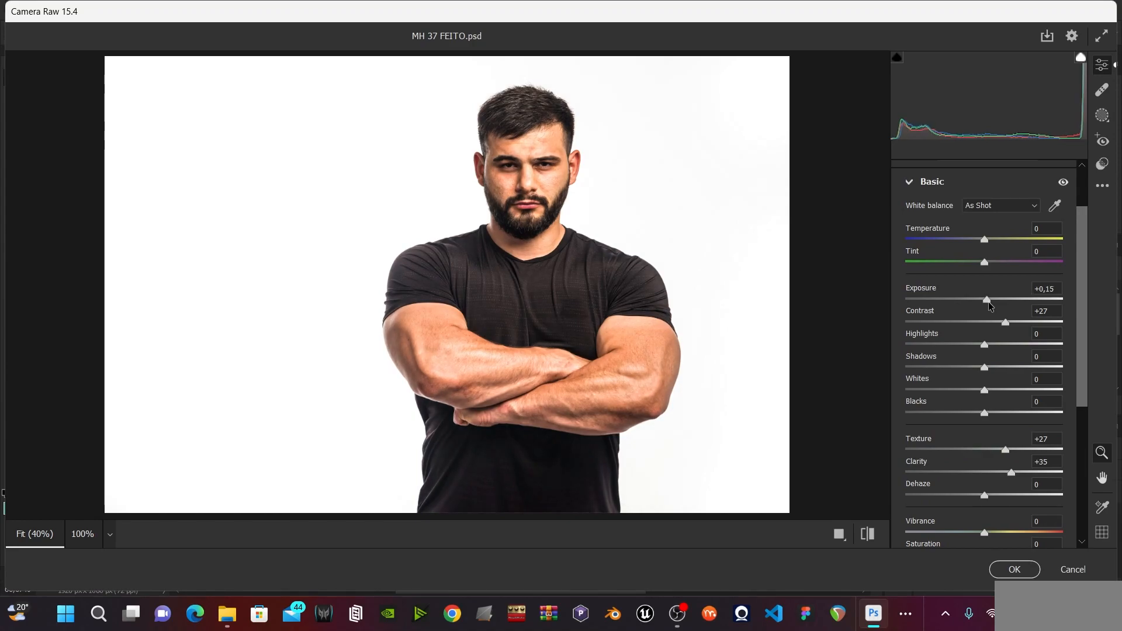
{"action": "left_click", "coordinate": [1022, 576]}
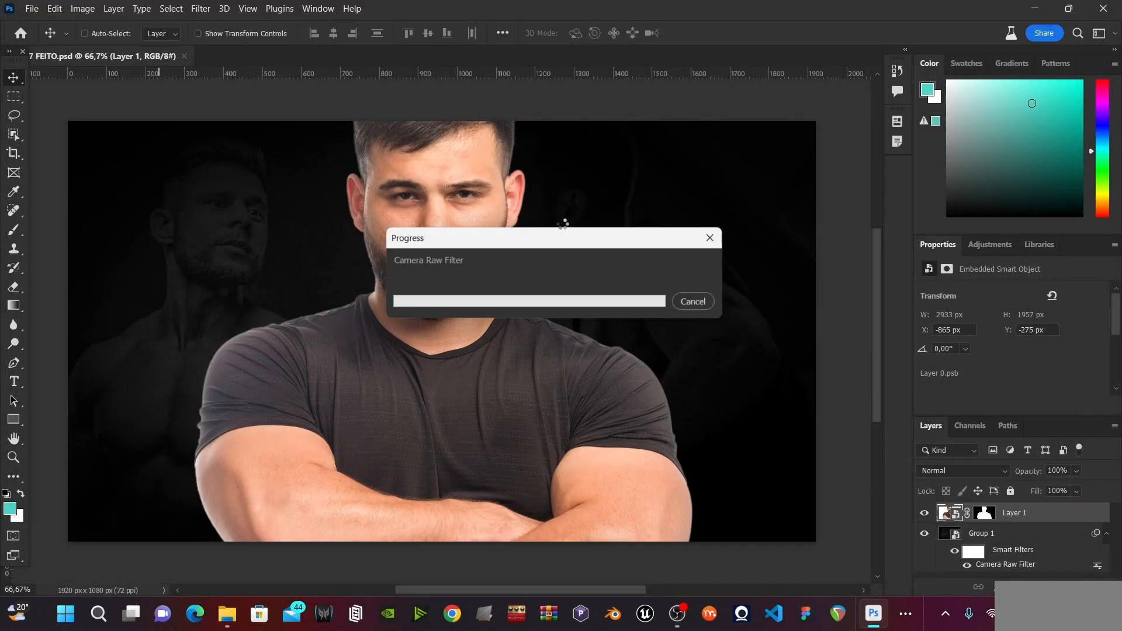
{"action": "key", "text": "ctrl+minus"}
{"action": "key", "text": "z"}
{"action": "left_click", "coordinate": [503, 266]}
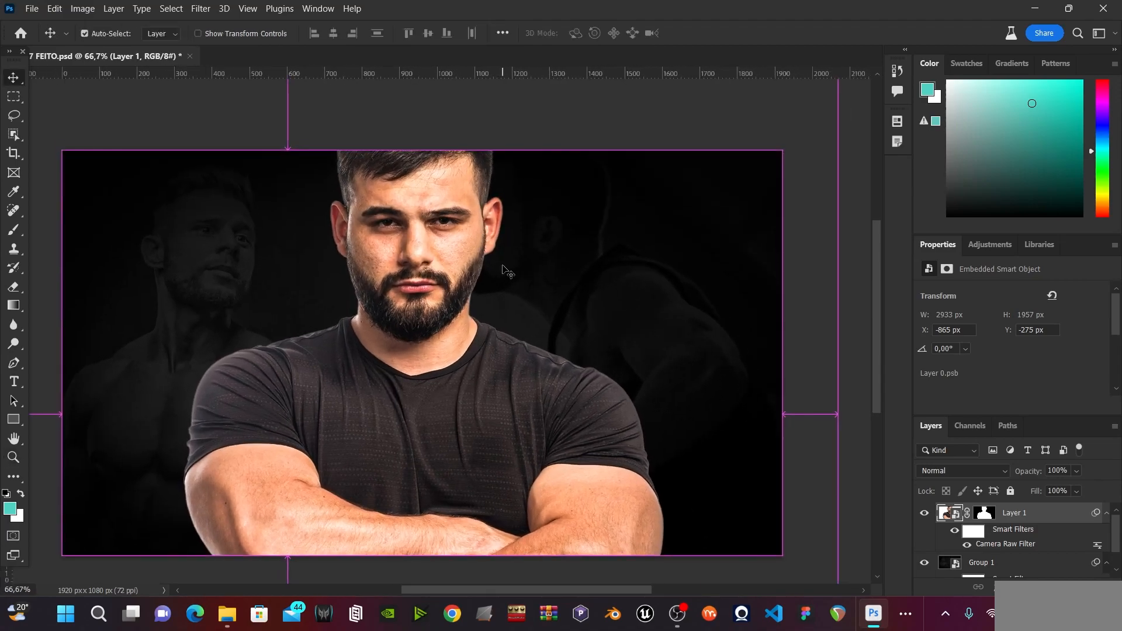
{"action": "key", "text": "ctrl+minus"}
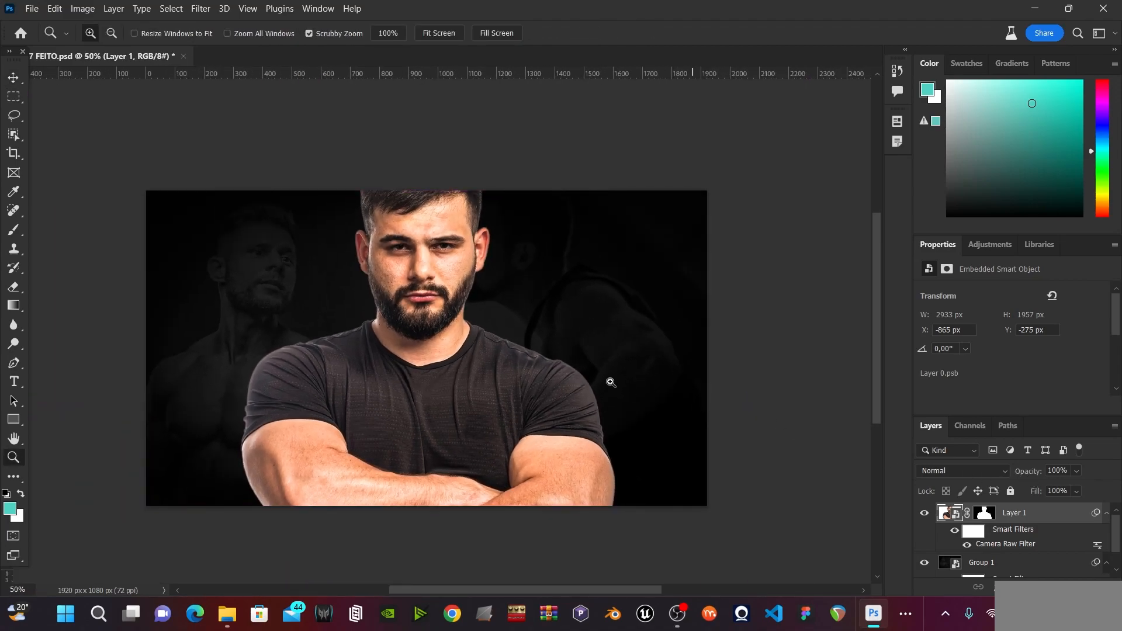
{"action": "left_click_drag", "start_coordinate": [450, 275], "coordinate": [607, 244]}
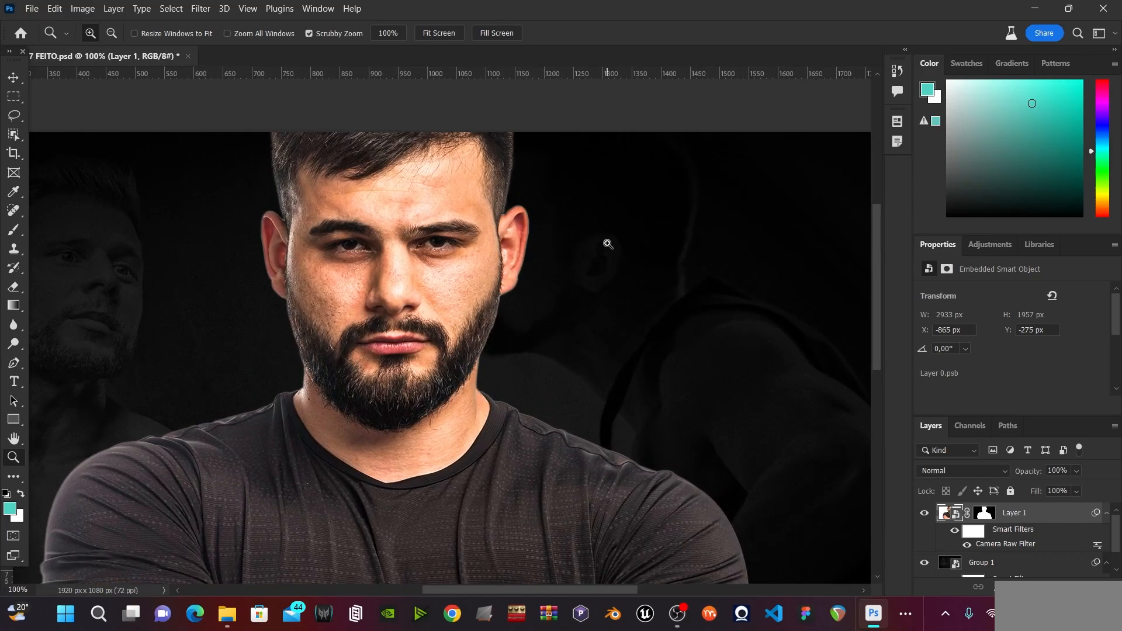
Examine the cut-out edges around the man's head and ears up close.
{"action": "key", "text": "ctrl+plus"}
{"action": "key", "text": "ctrl+plus"}
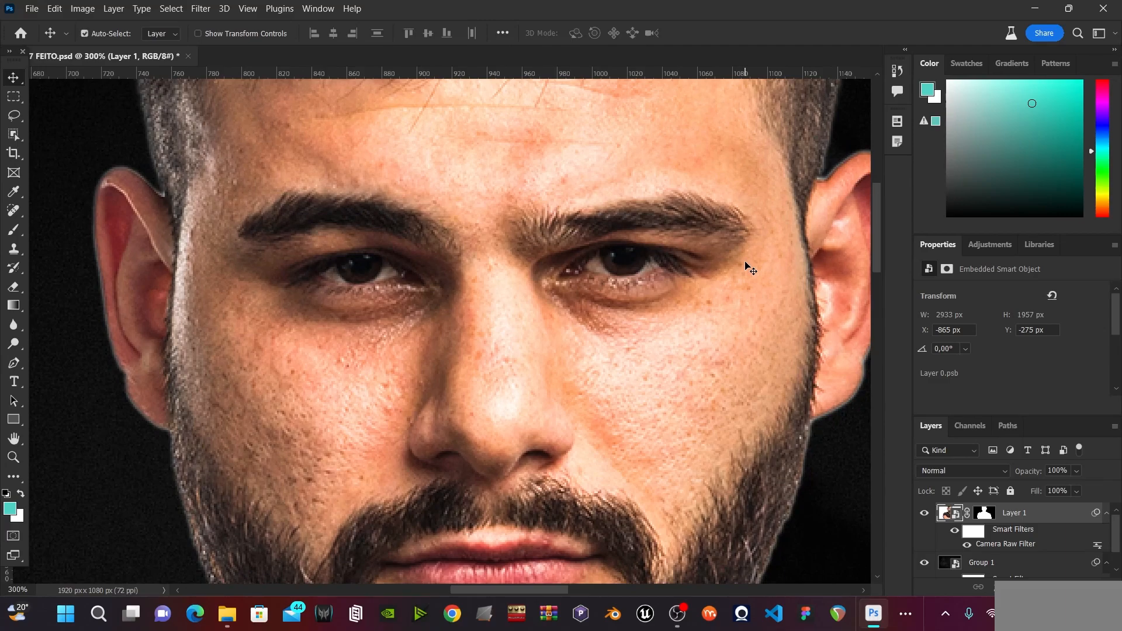
{"action": "key", "text": "ctrl+minus"}
{"action": "key", "text": "ctrl+minus"}
{"action": "key", "text": "ctrl+minus"}
{"action": "key", "text": "ctrl+minus"}
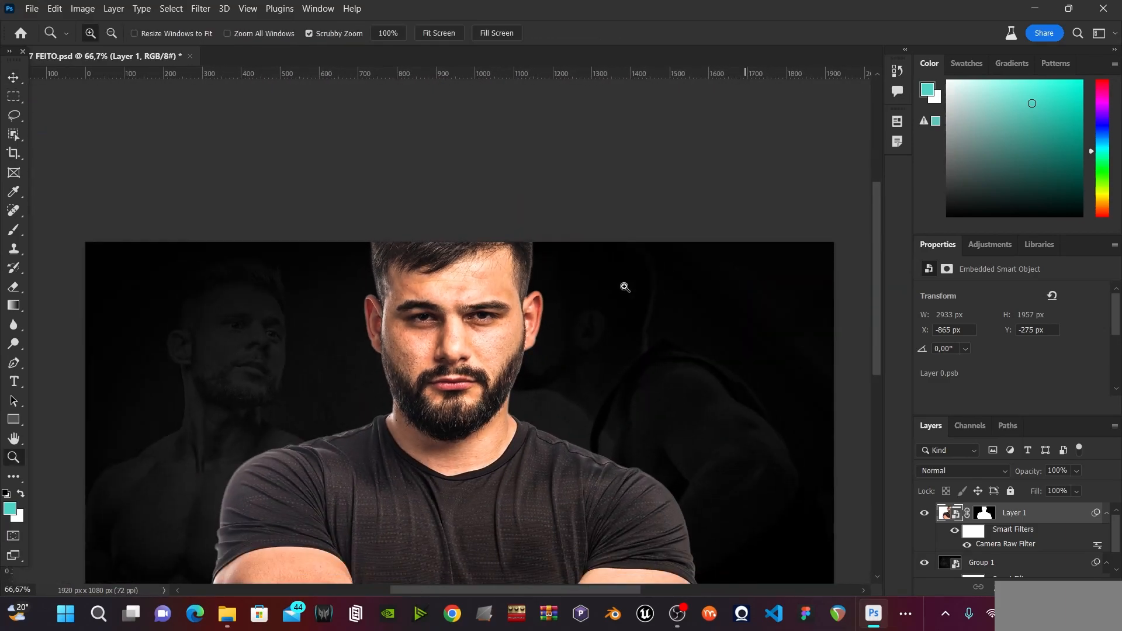
{"action": "scroll", "coordinate": [456, 301], "scroll_direction": "down", "scroll_amount": 2}
{"action": "key", "text": "ctrl+plus"}
{"action": "key", "text": "ctrl+plus"}
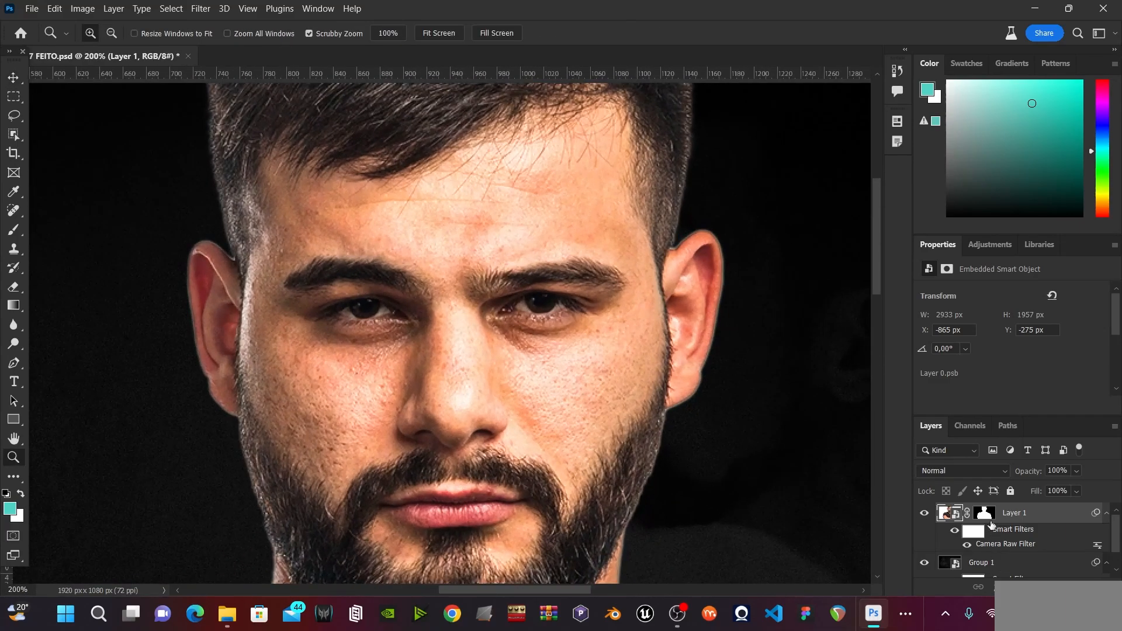
Target the man's layer mask and set up a Soft Round brush at 5 px for retouching the ear's edge.
{"action": "left_click", "coordinate": [985, 513]}
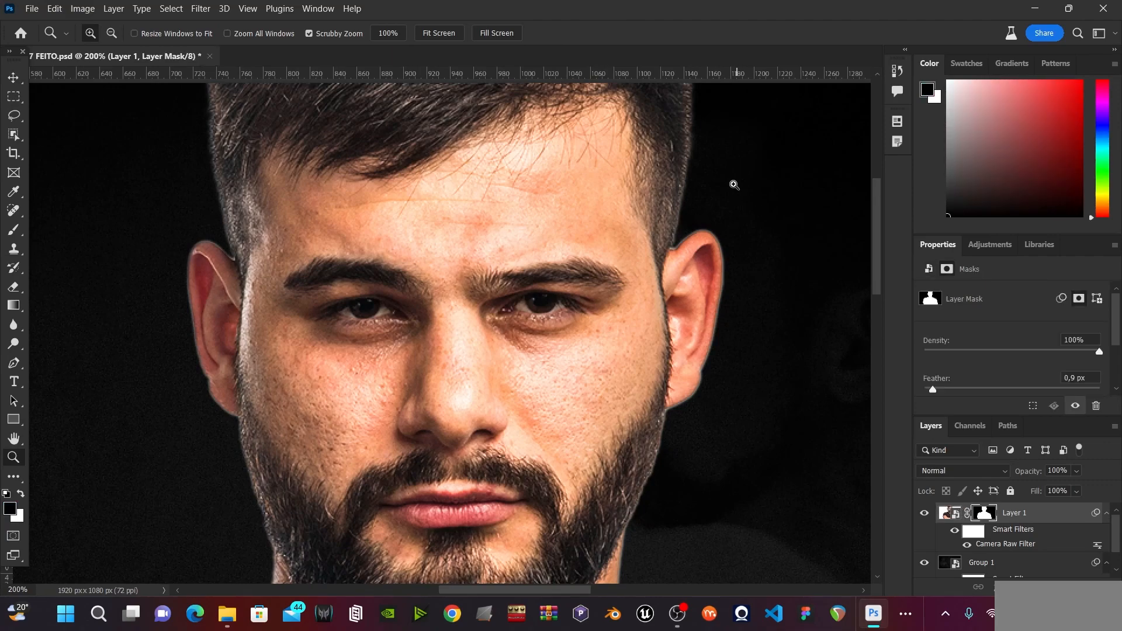
{"action": "left_click", "coordinate": [702, 231]}
{"action": "key", "text": "b"}
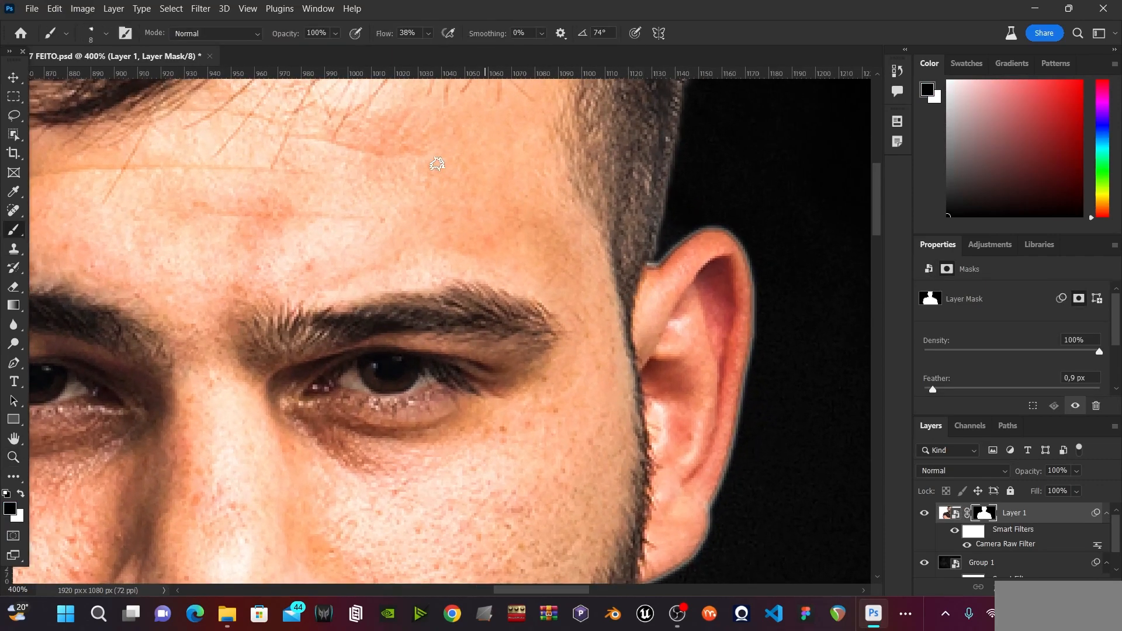
{"action": "left_click", "coordinate": [108, 34]}
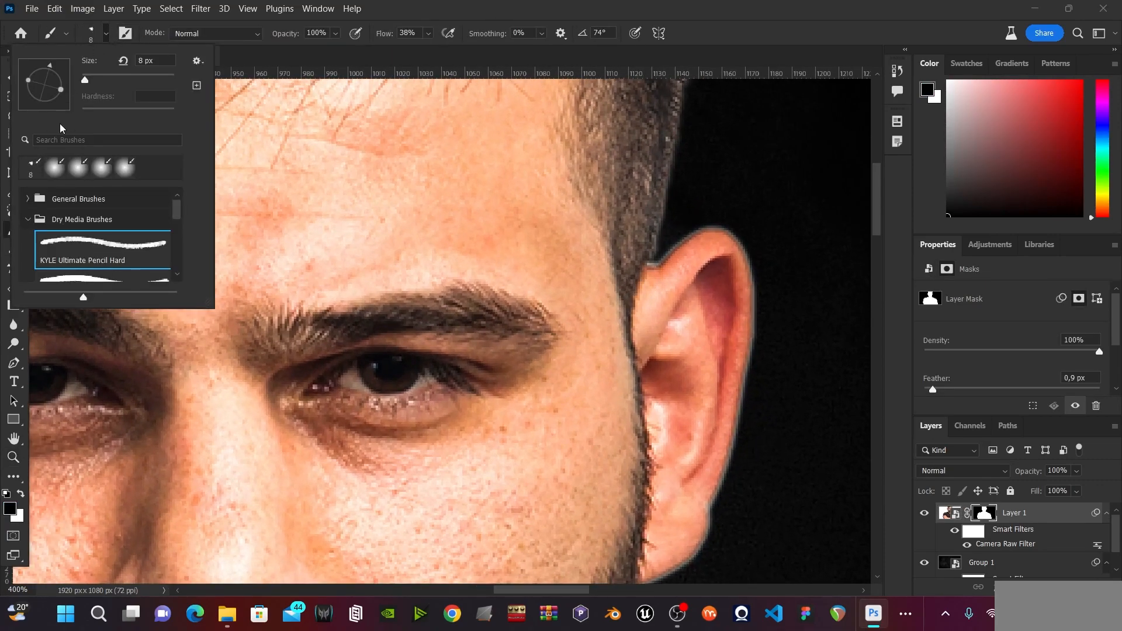
{"action": "scroll", "coordinate": [46, 196], "scroll_direction": "up", "scroll_amount": 1}
{"action": "left_click", "coordinate": [31, 200]}
{"action": "left_click", "coordinate": [103, 231]}
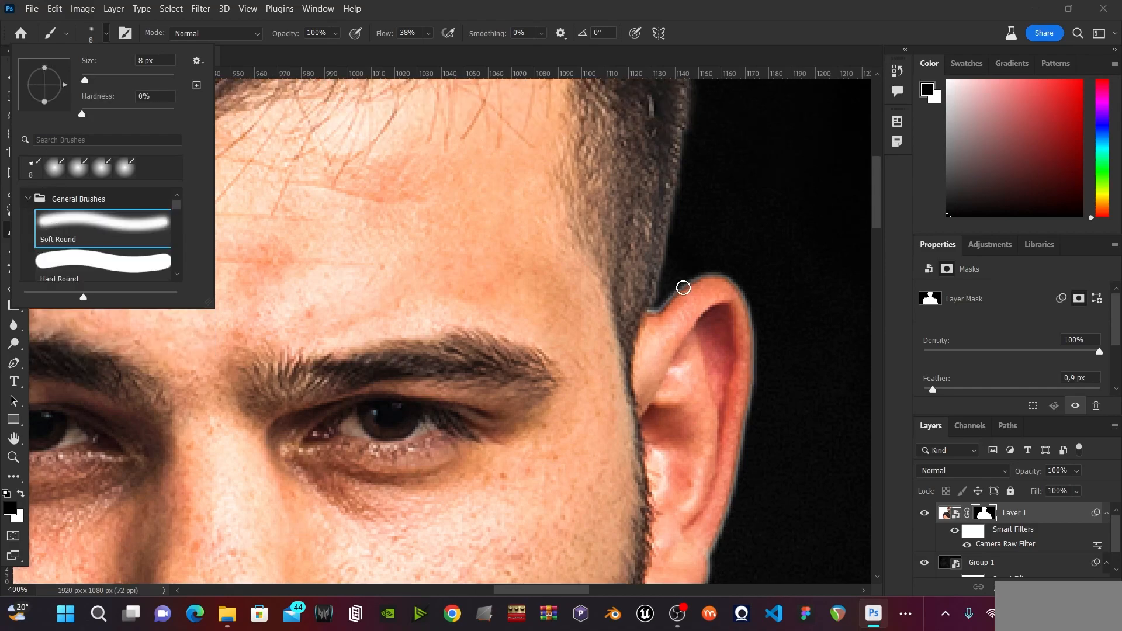
{"action": "left_click", "coordinate": [663, 293]}
{"action": "key", "text": "bracketleft"}
{"action": "key", "text": "bracketleft"}
{"action": "key", "text": "bracketleft"}
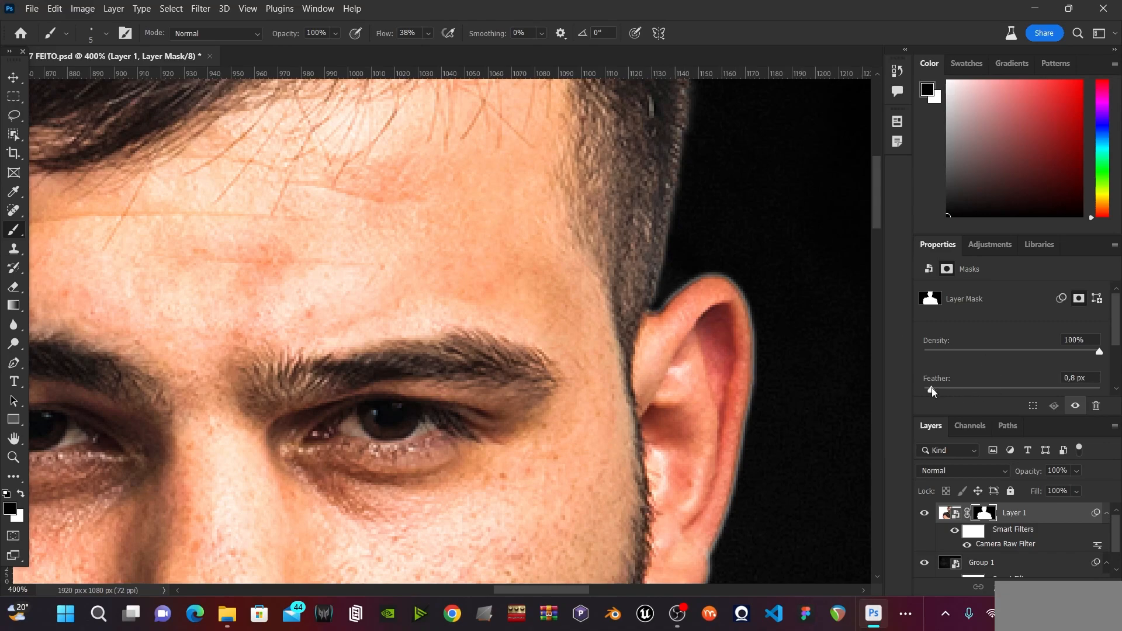
Reduce the Feather of the man's layer mask to 0.2 px.
{"action": "left_click_drag", "start_coordinate": [932, 387], "coordinate": [926, 392]}
{"action": "key", "text": "ctrl+minus"}
{"action": "key", "text": "ctrl+minus"}
{"action": "key", "text": "ctrl+minus"}
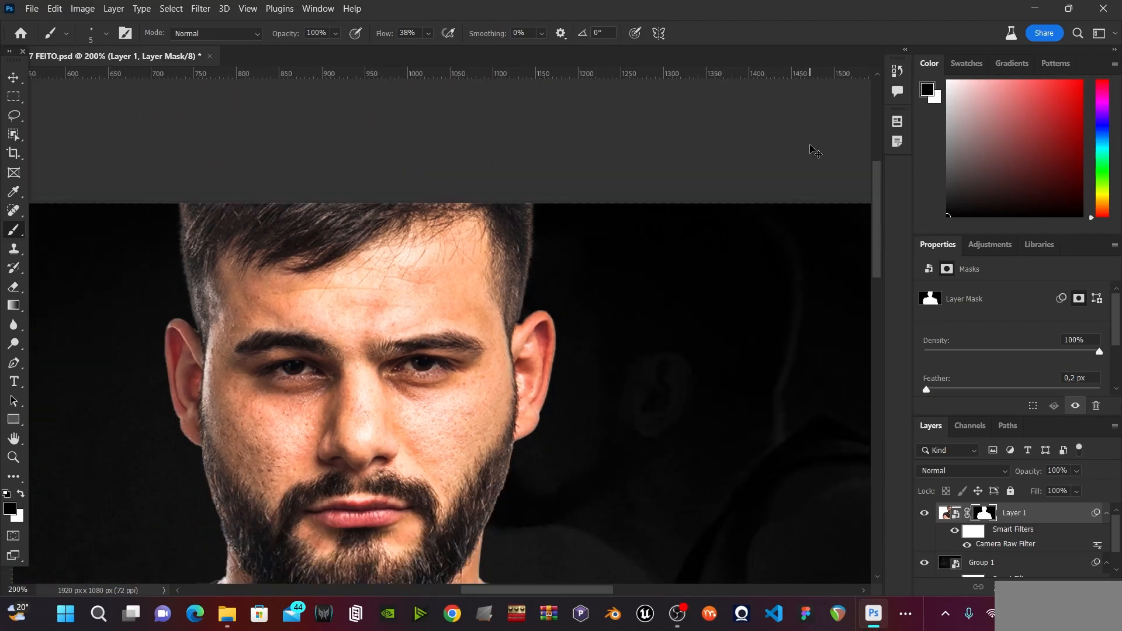
Inspect the mask edge around the ear on the image's left side, then the whole cut-out man.
{"action": "key", "text": "z"}
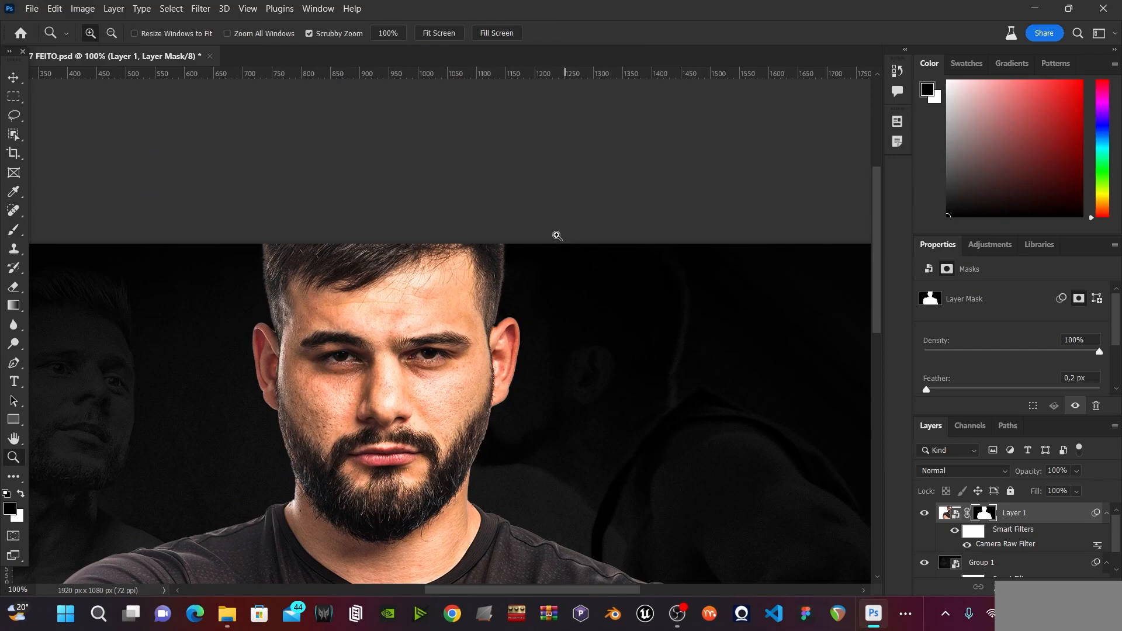
{"action": "left_click", "coordinate": [275, 325]}
{"action": "left_click", "coordinate": [341, 263]}
{"action": "left_click", "coordinate": [341, 263]}
{"action": "key", "text": "b"}
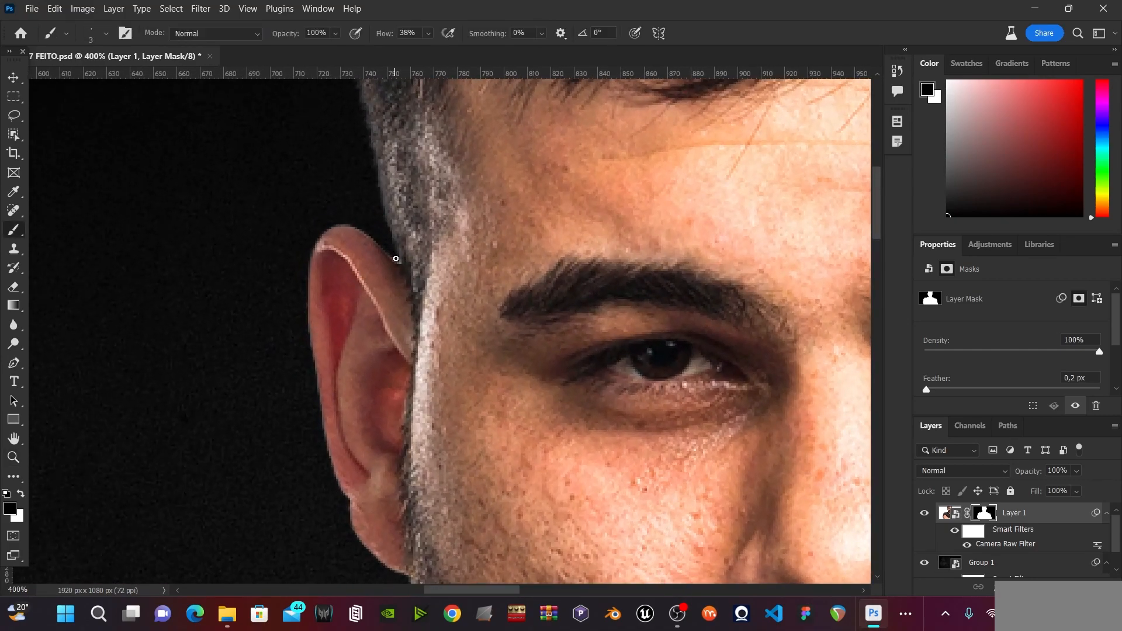
{"action": "key", "text": "z"}
{"action": "key", "text": "ctrl+minus"}
{"action": "key", "text": "ctrl+minus"}
{"action": "key", "text": "ctrl+minus"}
{"action": "key", "text": "ctrl+minus"}
{"action": "key", "text": "ctrl+minus"}
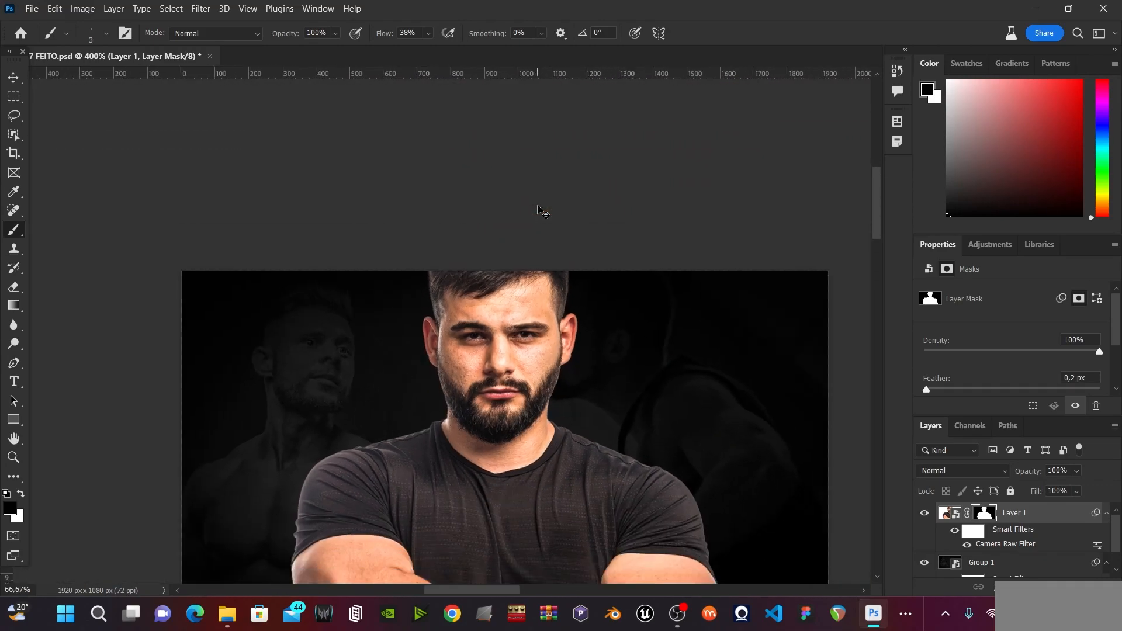
Save the banner document.
{"action": "key", "text": "ctrl+s"}
{"action": "key", "text": "v"}
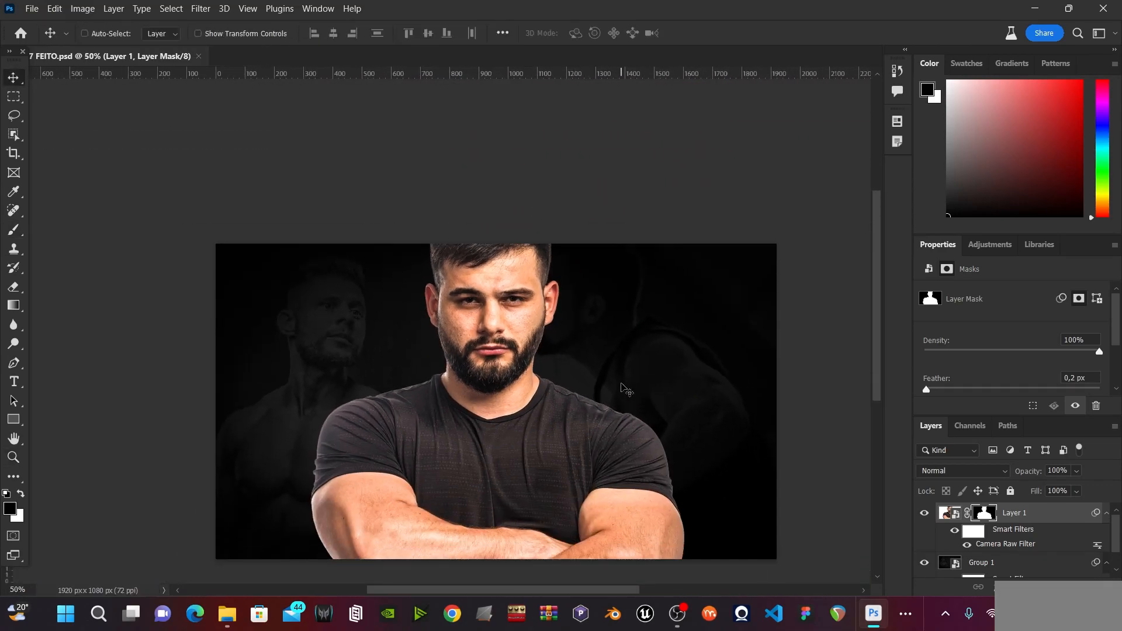
{"action": "scroll", "coordinate": [628, 392], "scroll_direction": "down", "scroll_amount": 2}
Apply a Color Balance adjustment to the man's image with midtone color levels +28, 0, -17.
{"action": "left_click", "coordinate": [951, 515]}
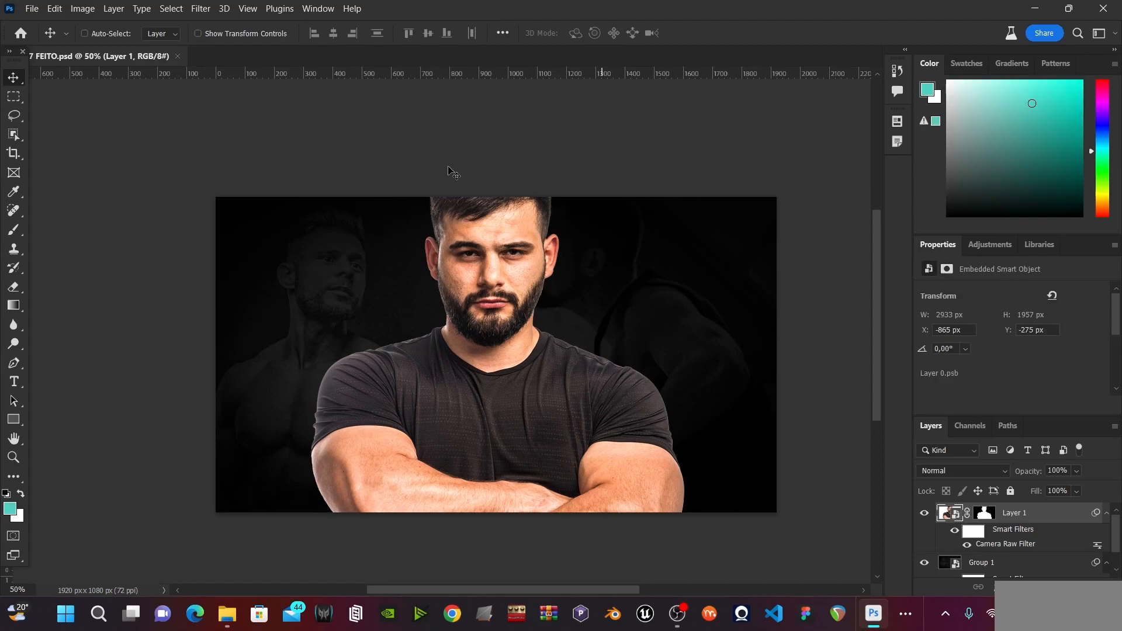
{"action": "left_click", "coordinate": [83, 11]}
{"action": "mouse_move", "coordinate": [92, 52]}
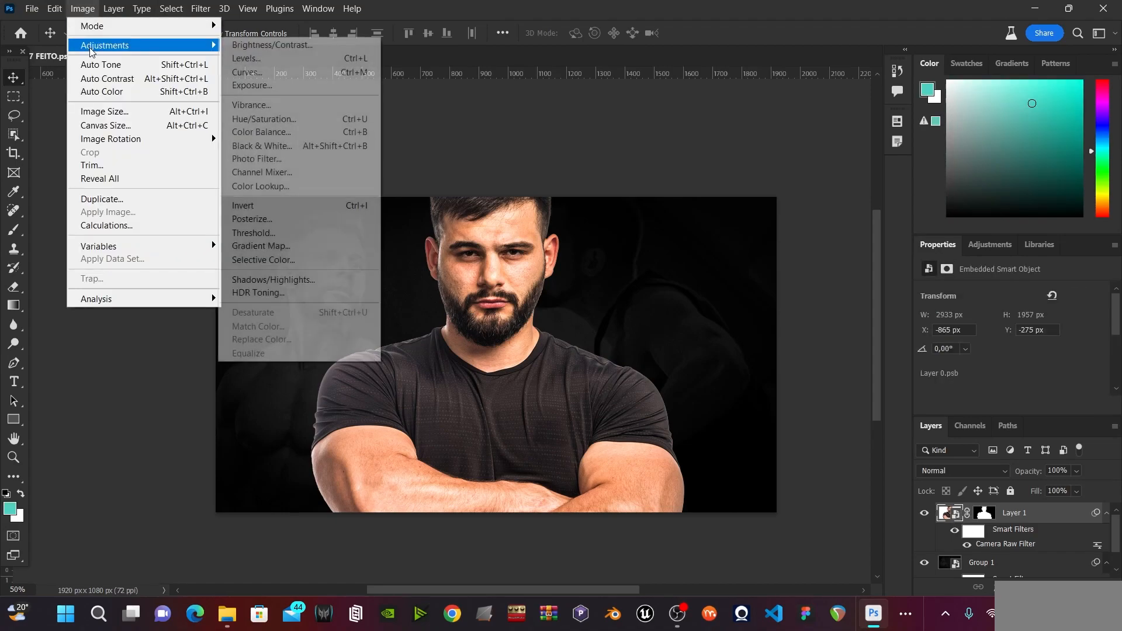
{"action": "left_click", "coordinate": [261, 132]}
{"action": "left_click_drag", "start_coordinate": [603, 130], "coordinate": [780, 158]}
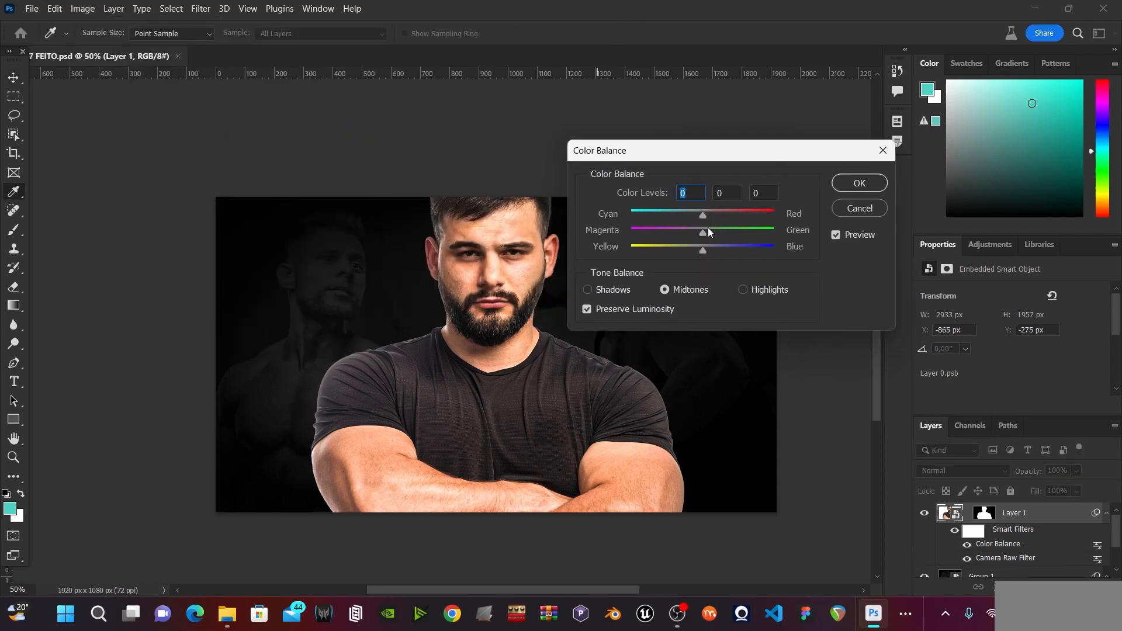
{"action": "left_click", "coordinate": [692, 251]}
{"action": "left_click_drag", "start_coordinate": [721, 213], "coordinate": [724, 213]}
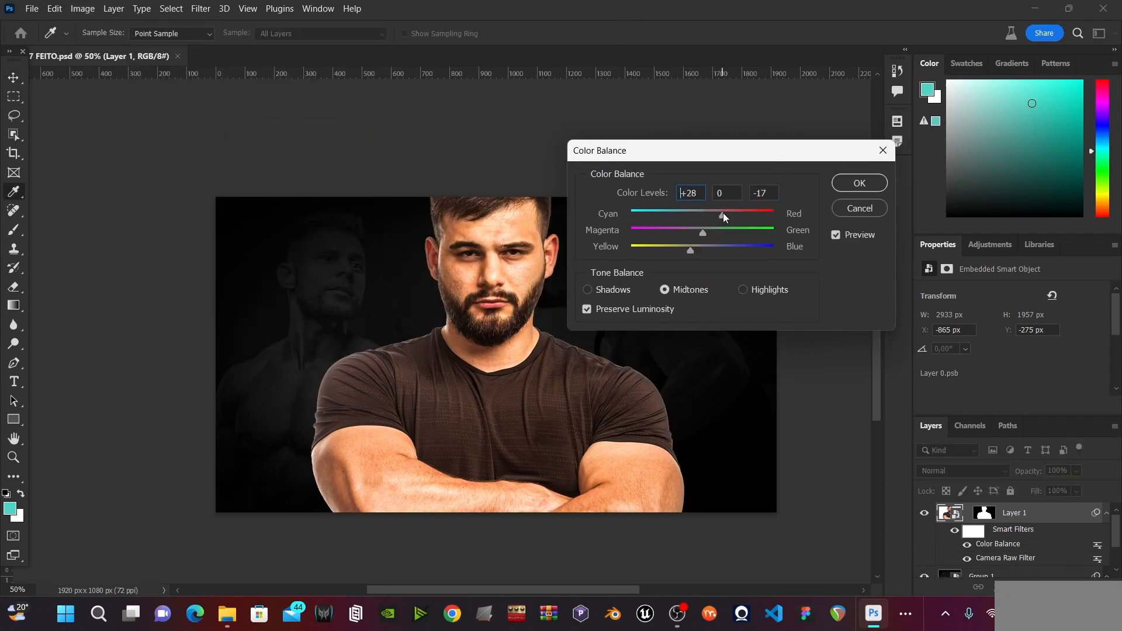
{"action": "left_click", "coordinate": [855, 184]}
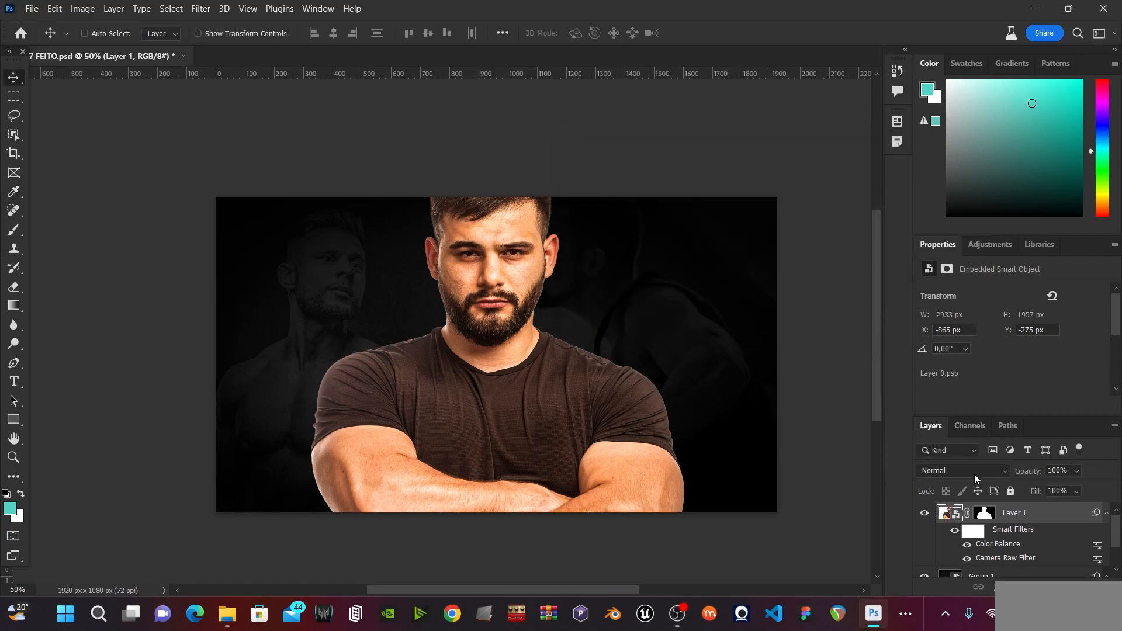
{"action": "left_click", "coordinate": [994, 586]}
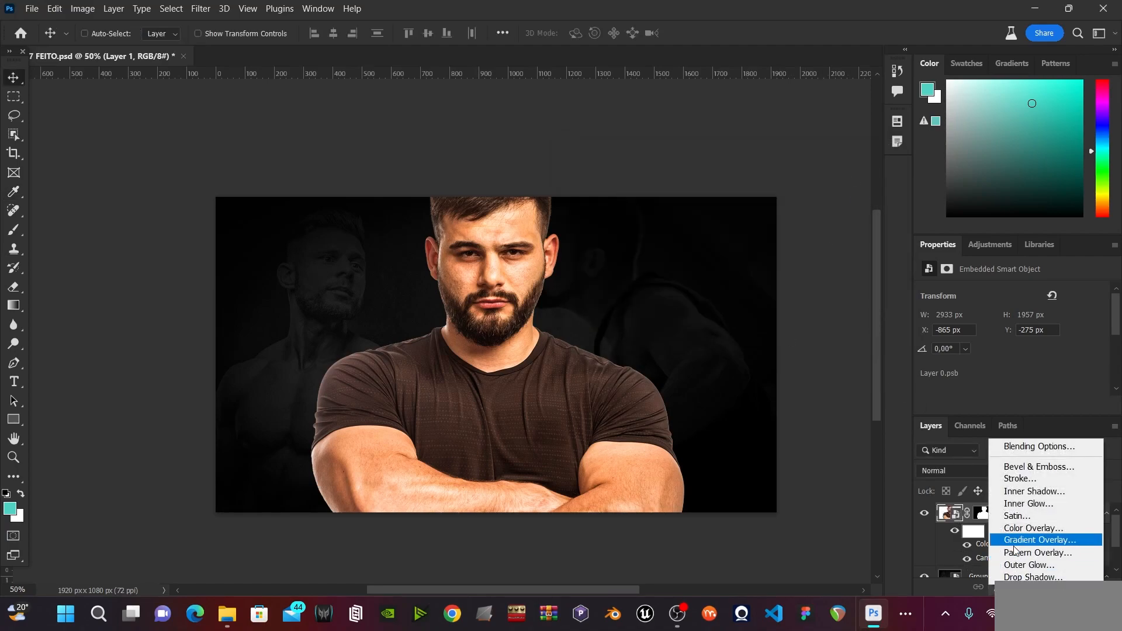
{"action": "left_click", "coordinate": [1030, 564]}
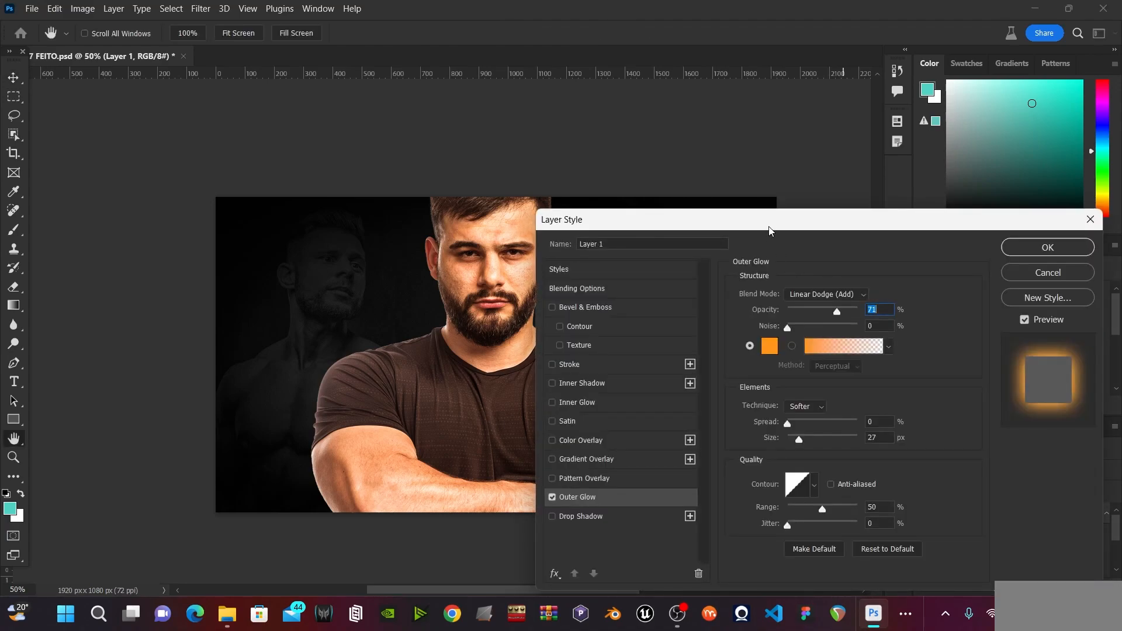
{"action": "left_click_drag", "start_coordinate": [772, 231], "coordinate": [859, 225]}
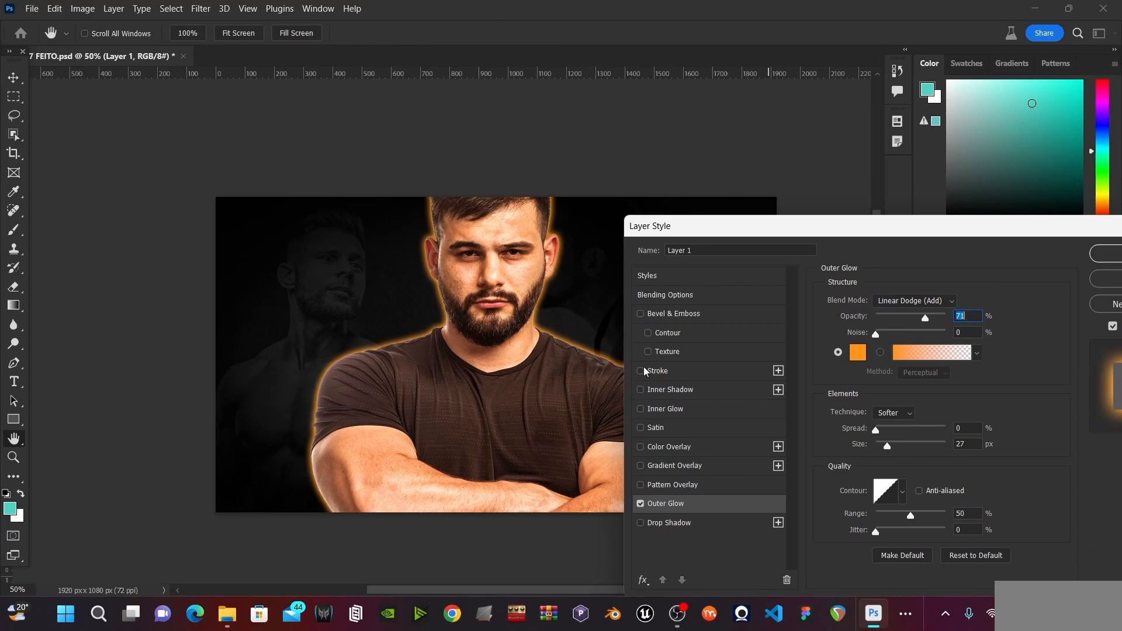
{"action": "left_click", "coordinate": [641, 466]}
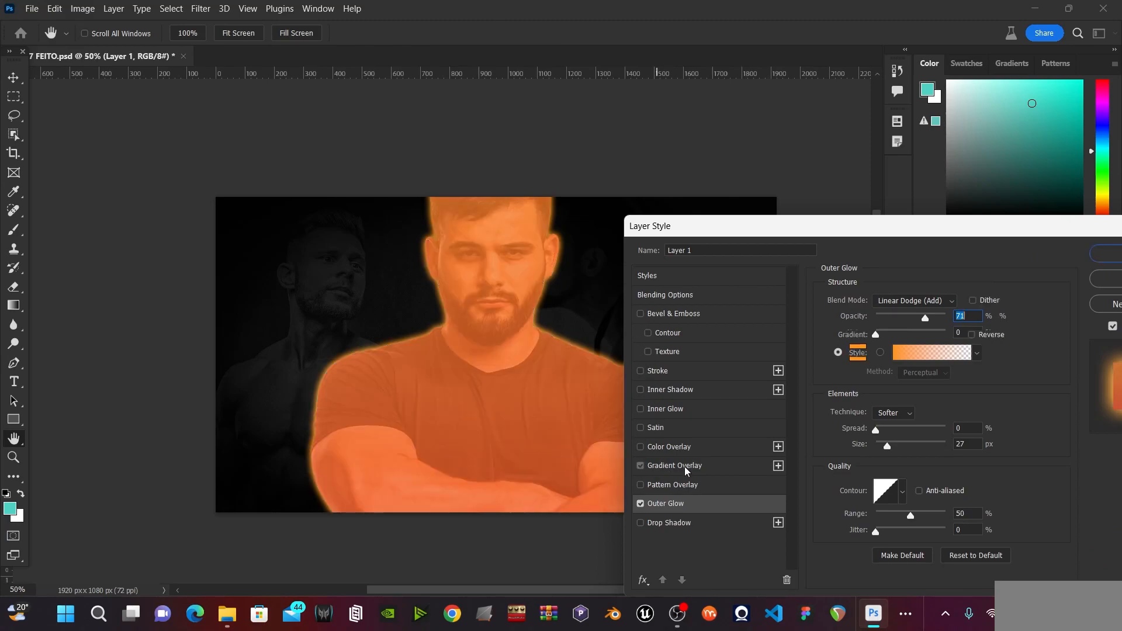
{"action": "left_click", "coordinate": [684, 468]}
{"action": "left_click", "coordinate": [641, 465]}
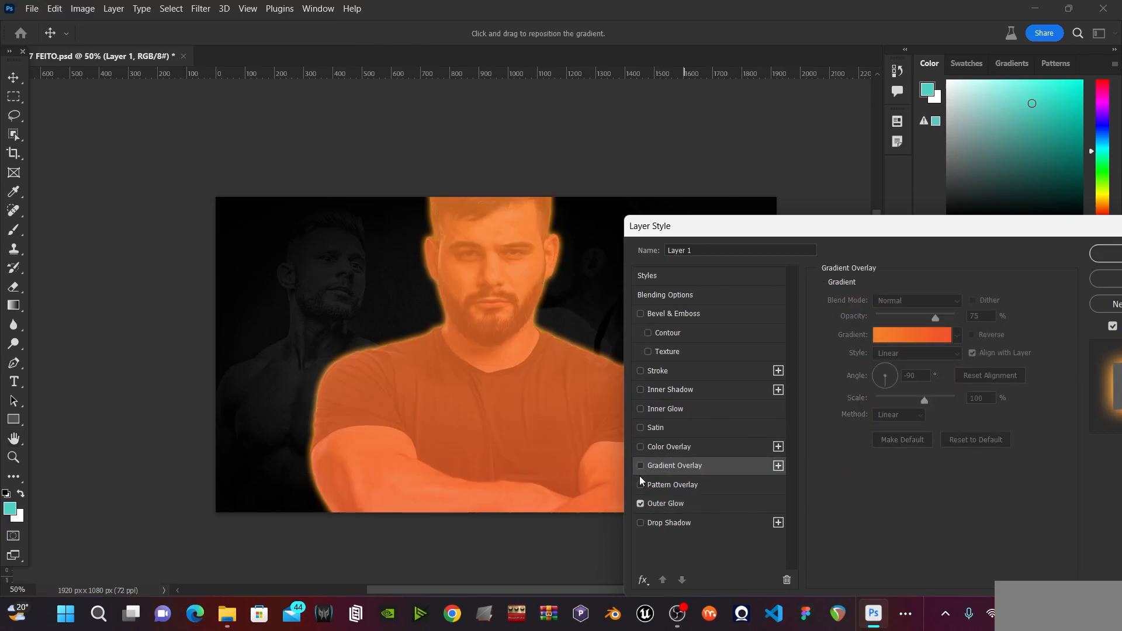
{"action": "left_click", "coordinate": [641, 504]}
{"action": "left_click", "coordinate": [640, 504]}
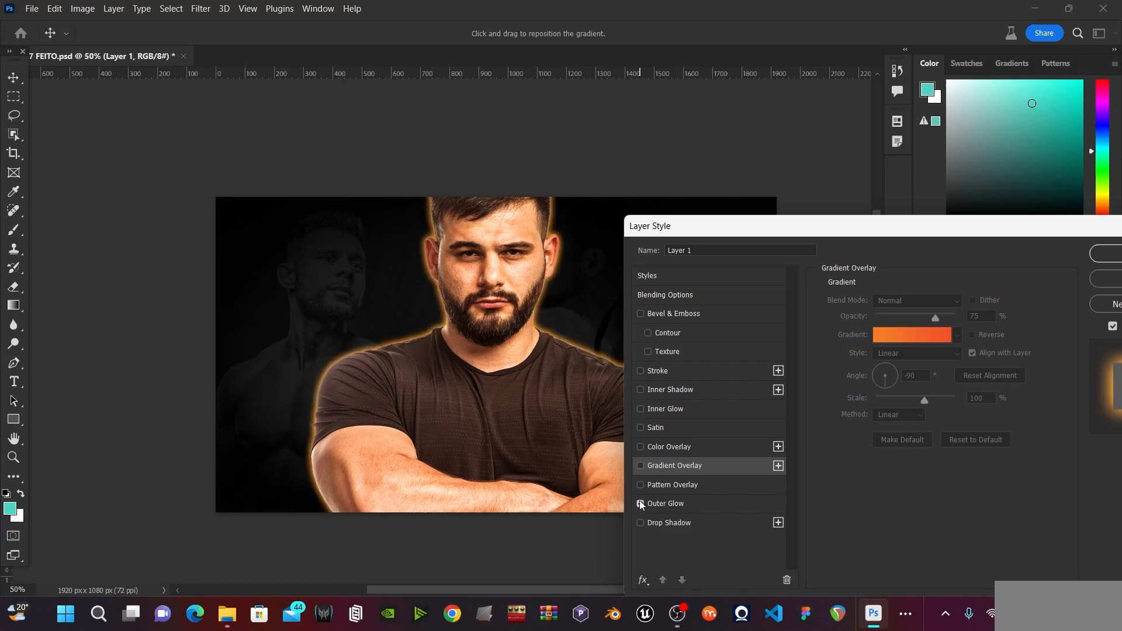
{"action": "left_click", "coordinate": [641, 504]}
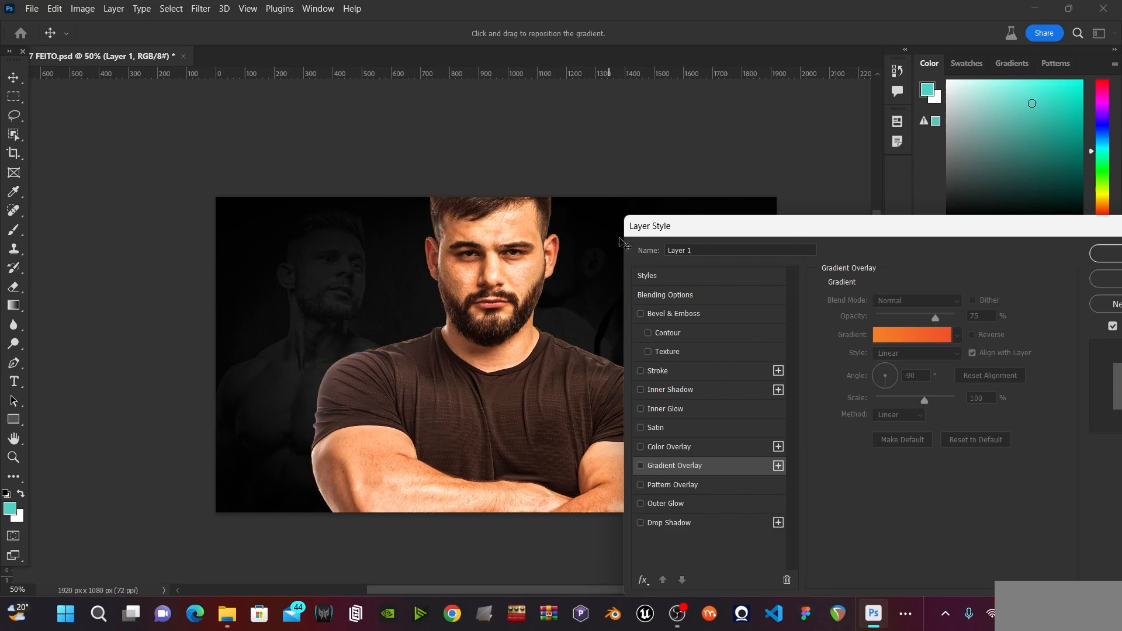
{"action": "left_click_drag", "start_coordinate": [802, 225], "coordinate": [466, 220]}
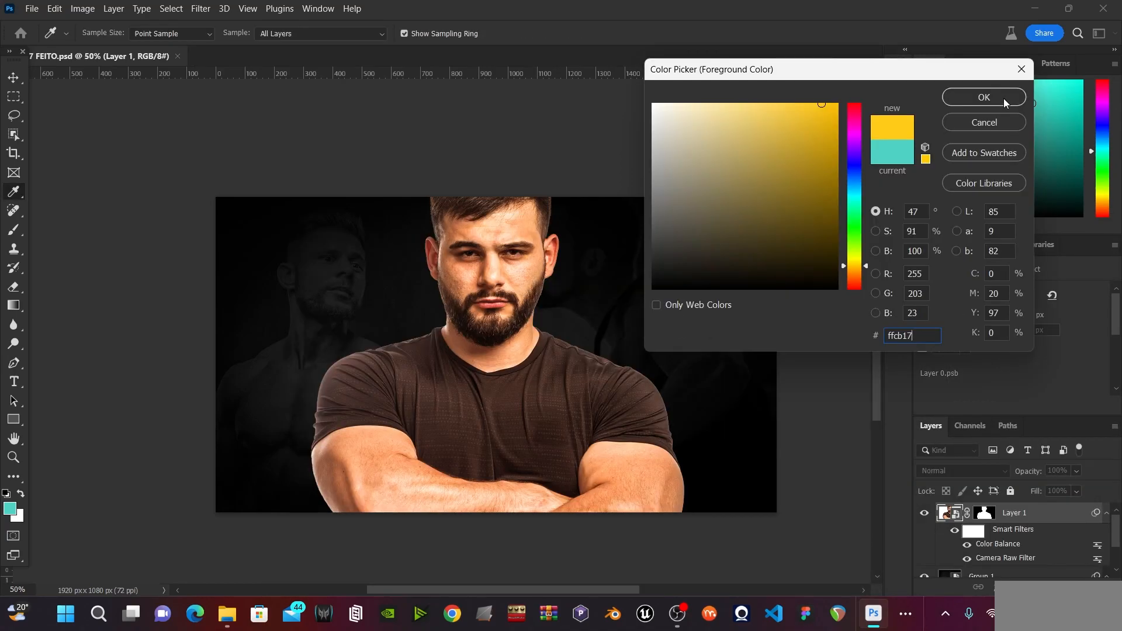
Set the foreground color to #ffcb17 and fill a new layer above the man with it.
{"action": "left_click", "coordinate": [984, 97]}
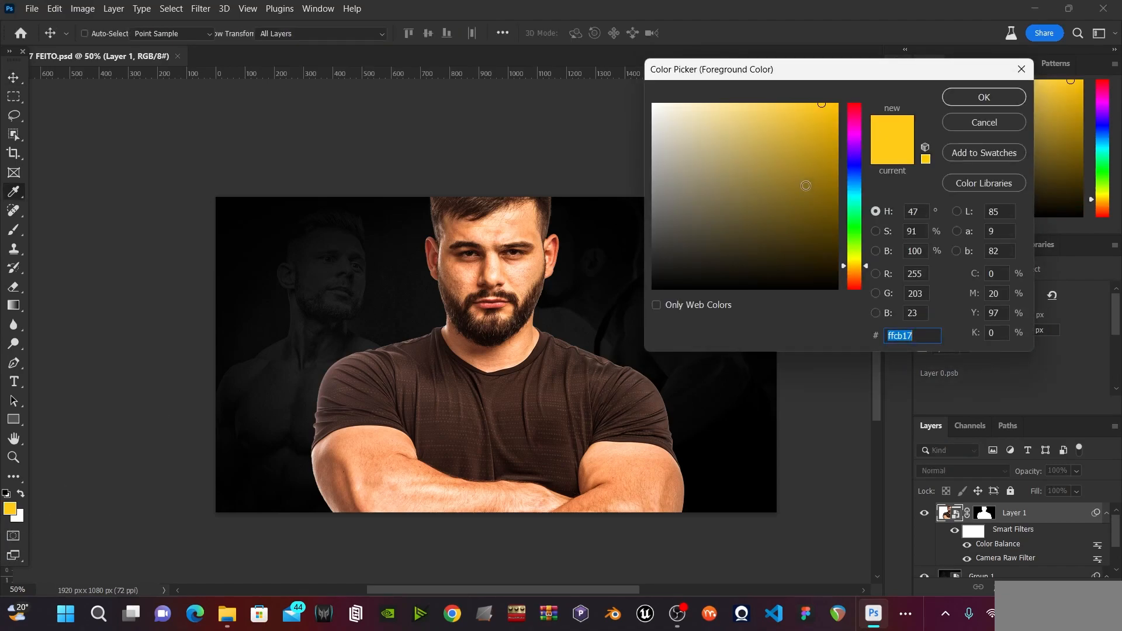
{"action": "left_click", "coordinate": [982, 95]}
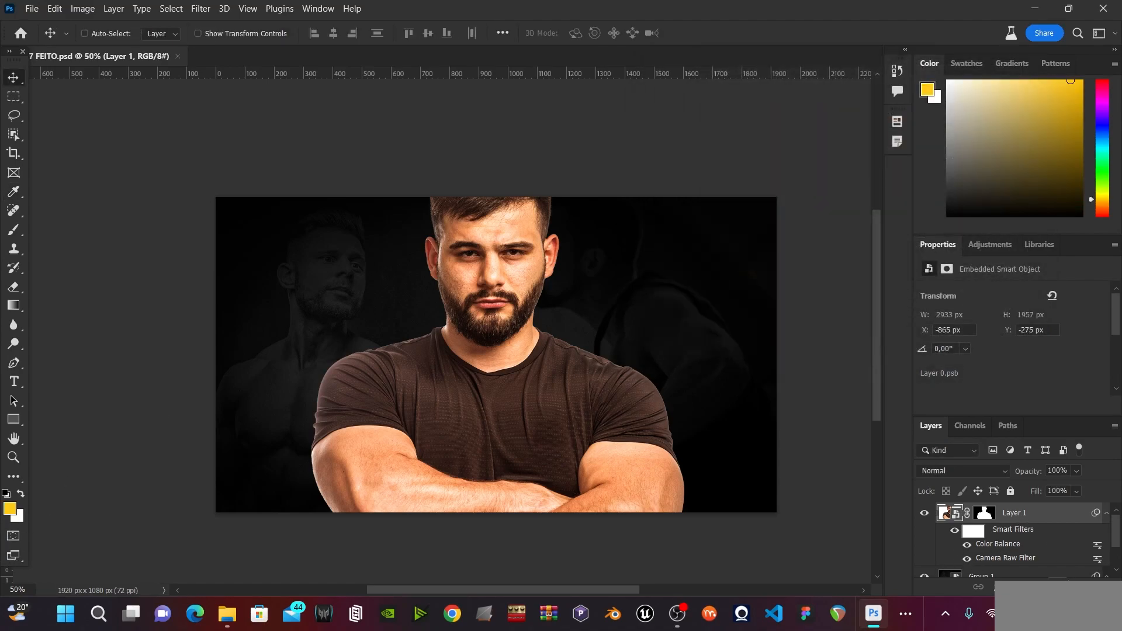
{"action": "key", "text": "ctrl+shift+alt+n"}
{"action": "key", "text": "alt+BackSpace"}
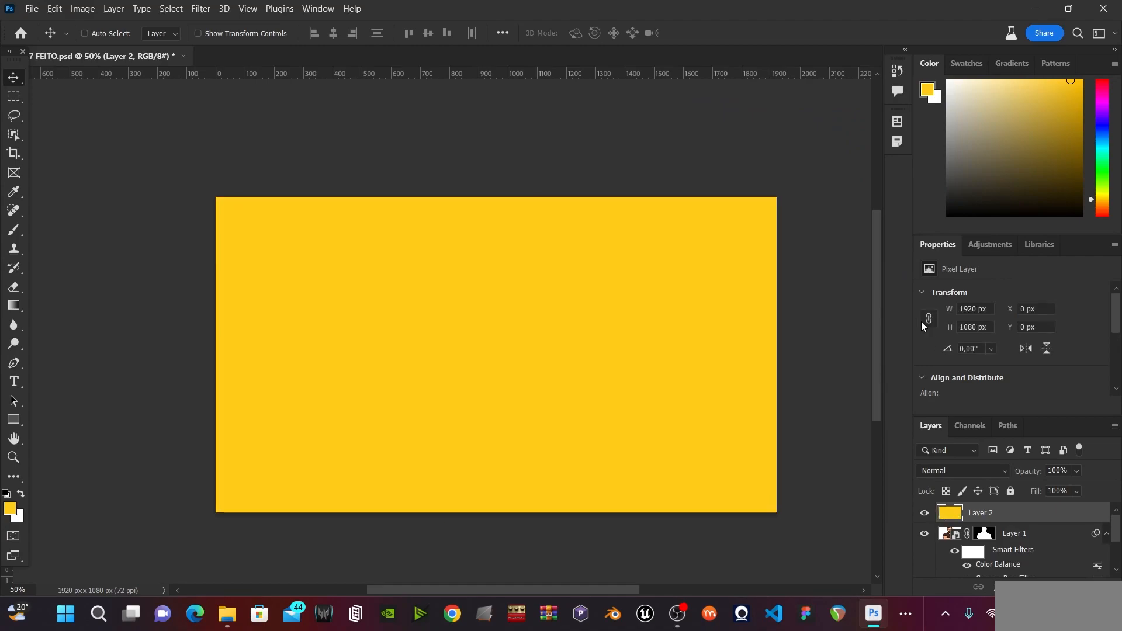
Hide the yellow fill layer and lock it completely.
{"action": "left_click", "coordinate": [925, 512]}
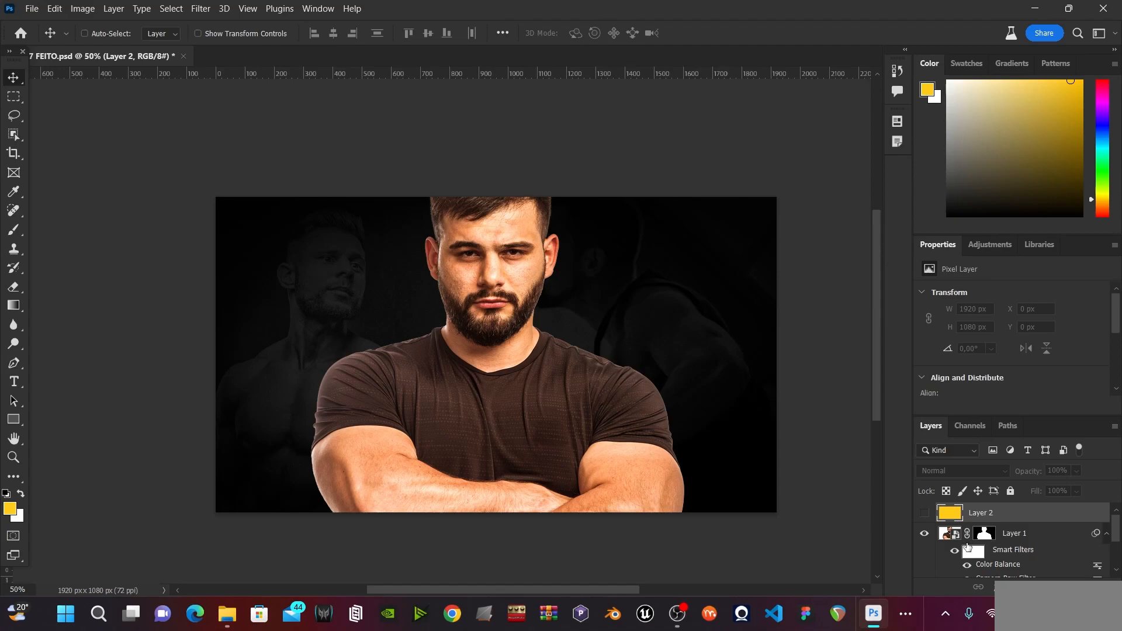
{"action": "left_click", "coordinate": [953, 539]}
{"action": "left_click", "coordinate": [1027, 514]}
{"action": "left_click", "coordinate": [1011, 492]}
Add an Outer Glow layer style to the man and set its color to #ffcb17.
{"action": "left_click", "coordinate": [975, 549]}
{"action": "left_click", "coordinate": [994, 587]}
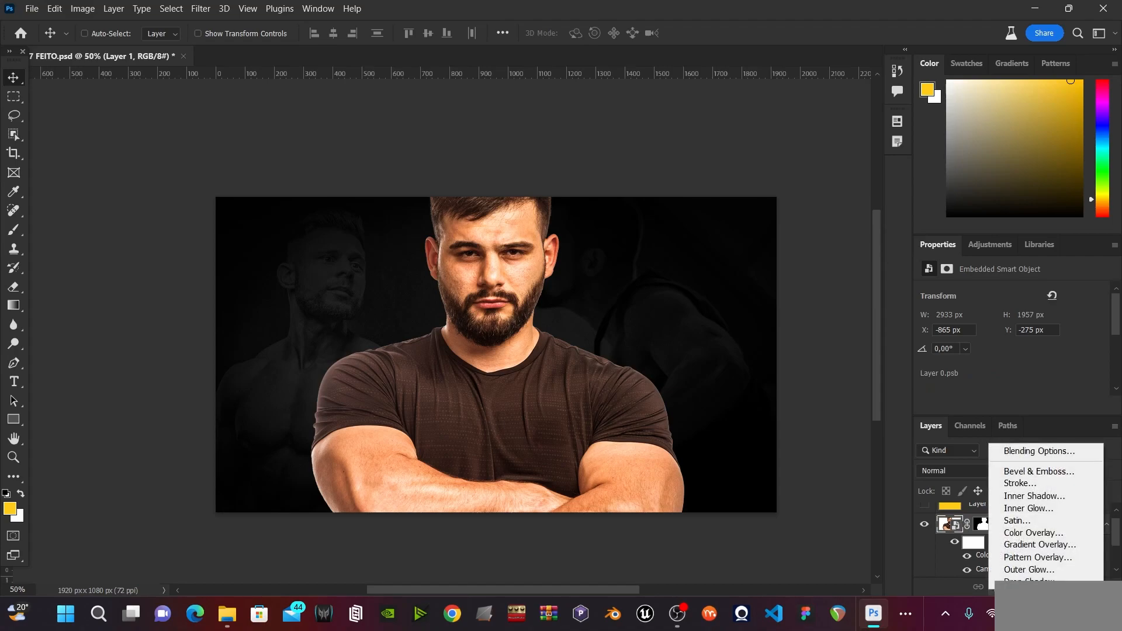
{"action": "left_click", "coordinate": [1028, 570]}
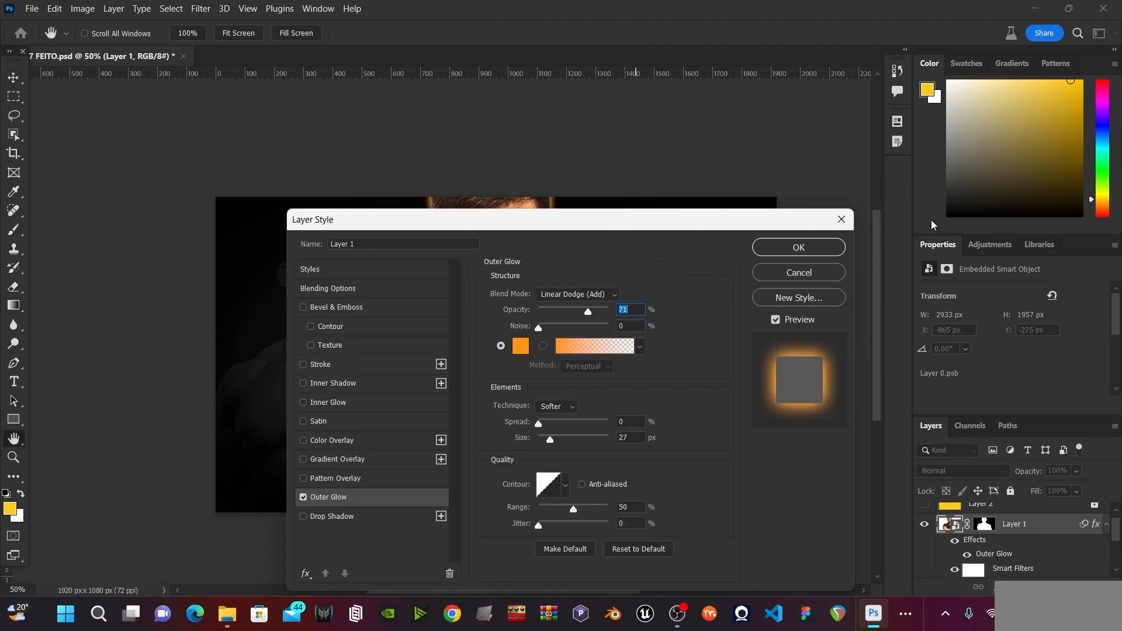
{"action": "left_click_drag", "start_coordinate": [575, 219], "coordinate": [939, 219]}
{"action": "left_click_drag", "start_coordinate": [571, 217], "coordinate": [540, 237]}
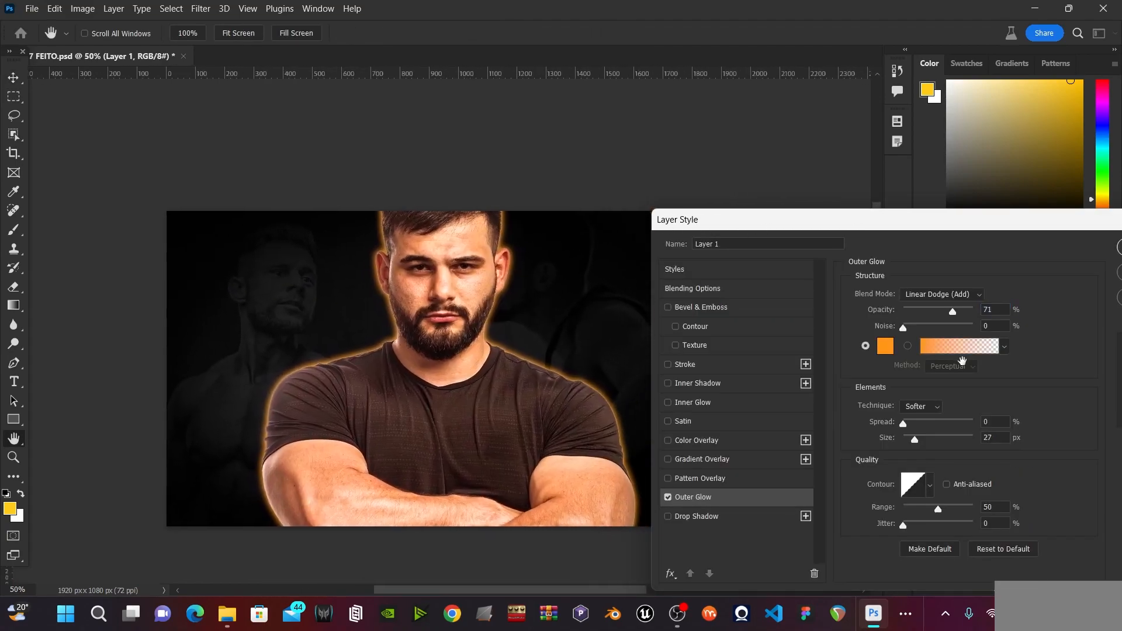
{"action": "left_click", "coordinate": [886, 347]}
{"action": "type", "text": "ffcb17"}
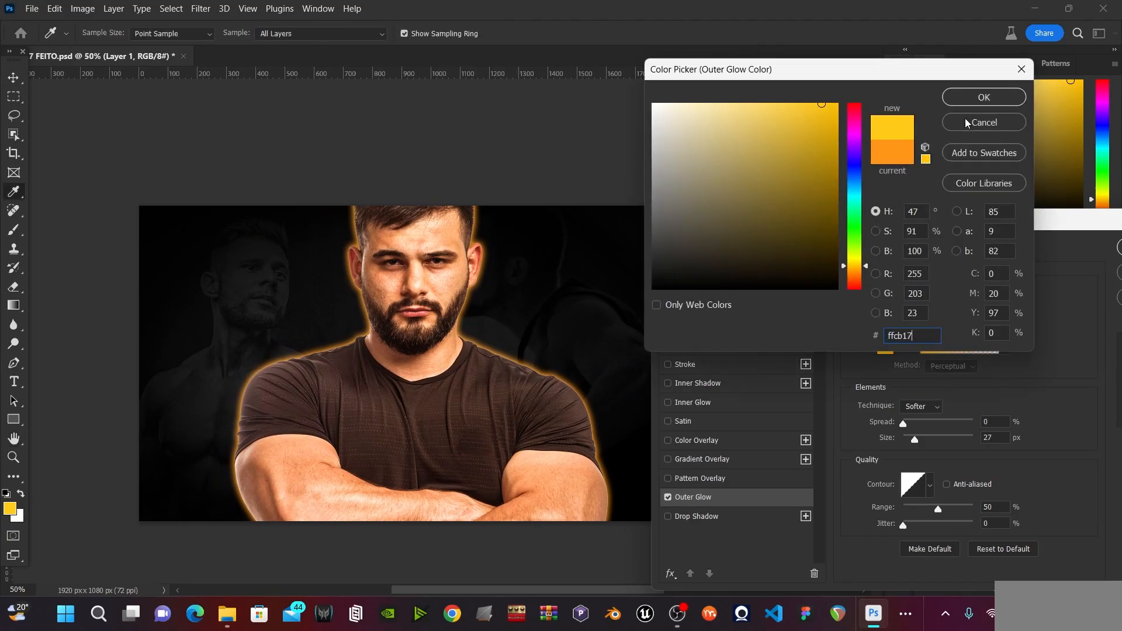
{"action": "left_click", "coordinate": [985, 98]}
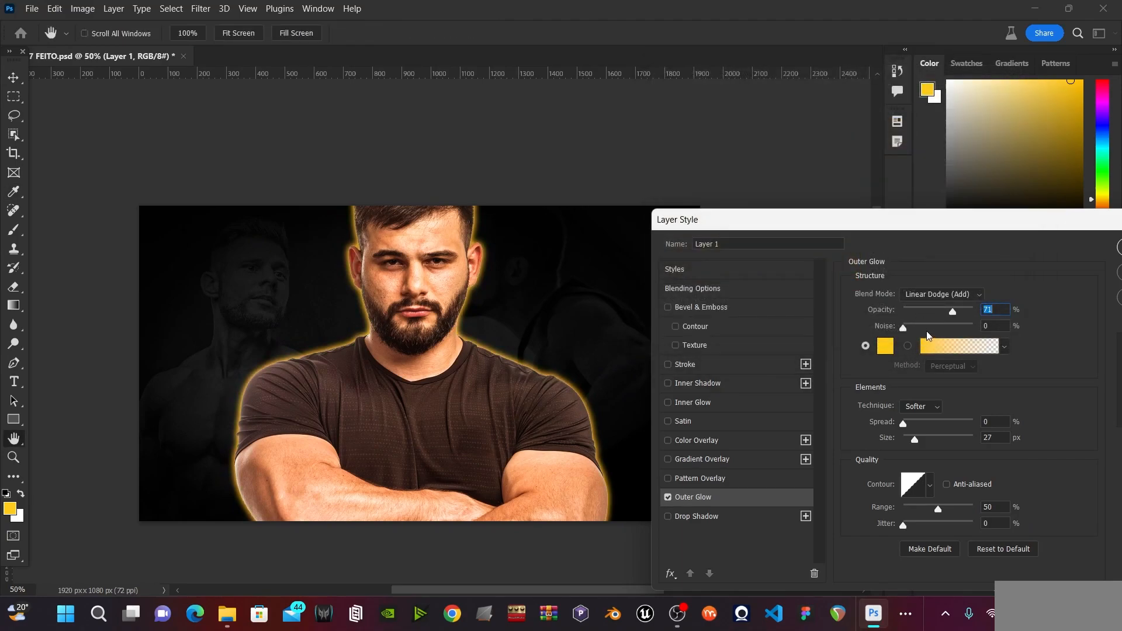
Set the man's Outer Glow size to 57 px and lower its opacity to 44%.
{"action": "left_click", "coordinate": [921, 445]}
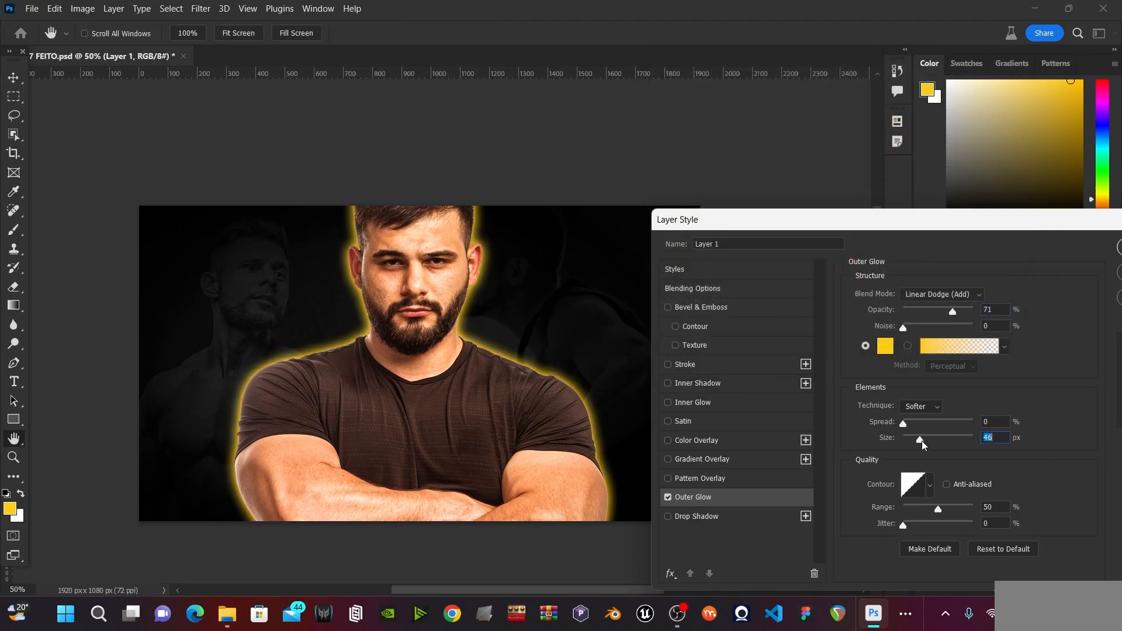
{"action": "left_click", "coordinate": [923, 443]}
{"action": "left_click", "coordinate": [940, 310]}
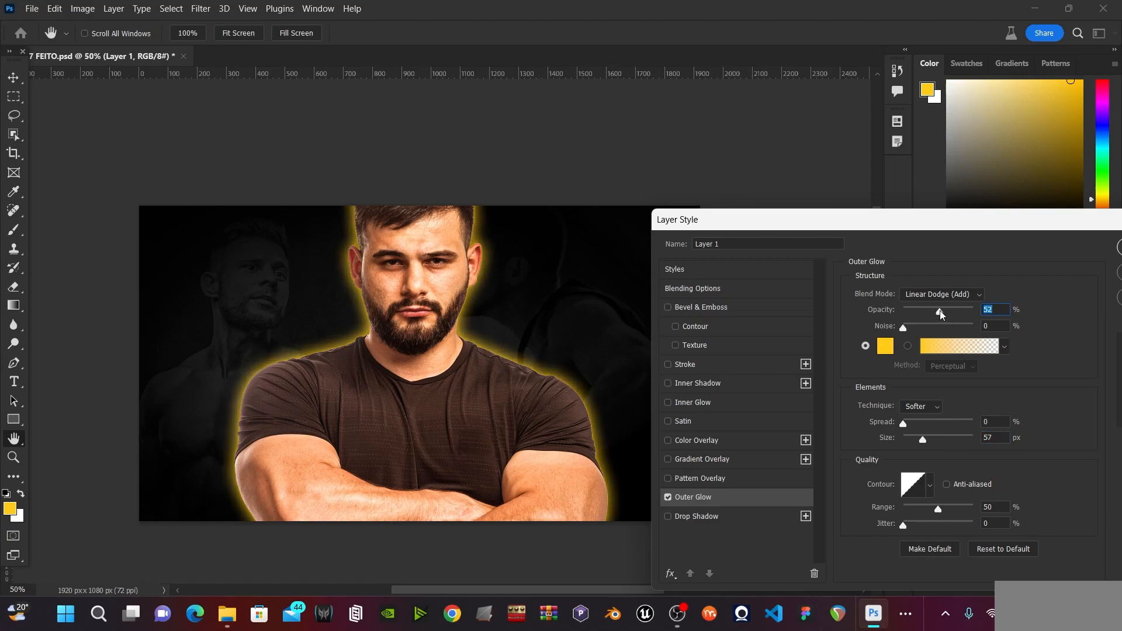
{"action": "key", "text": "Return"}
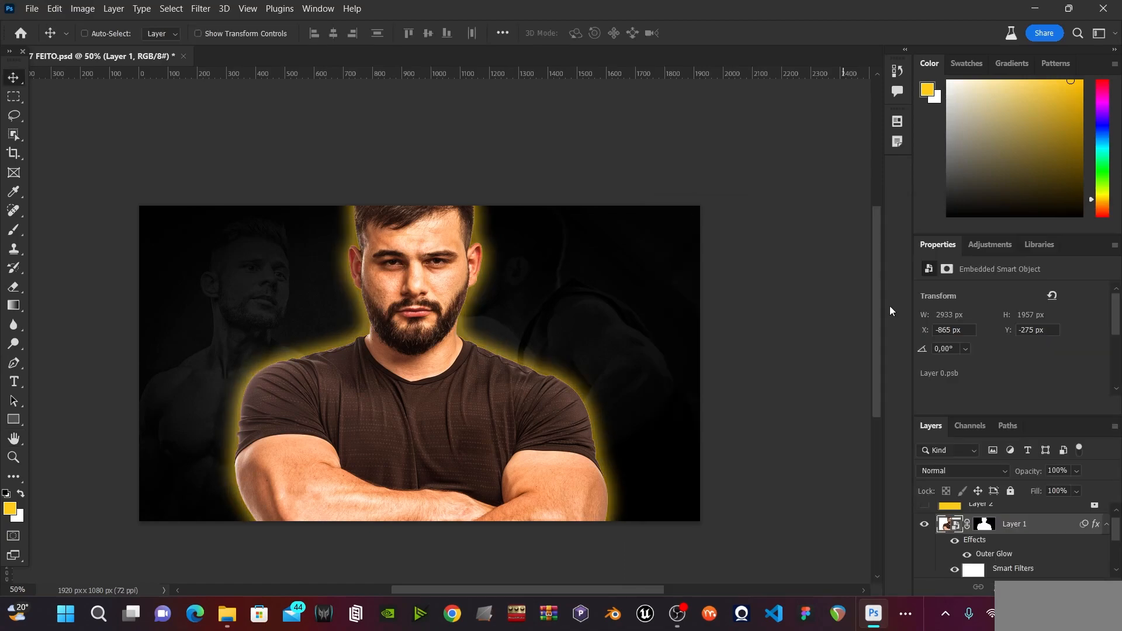
Separate the man's Outer Glow effect into its own layer.
{"action": "right_click", "coordinate": [982, 542]}
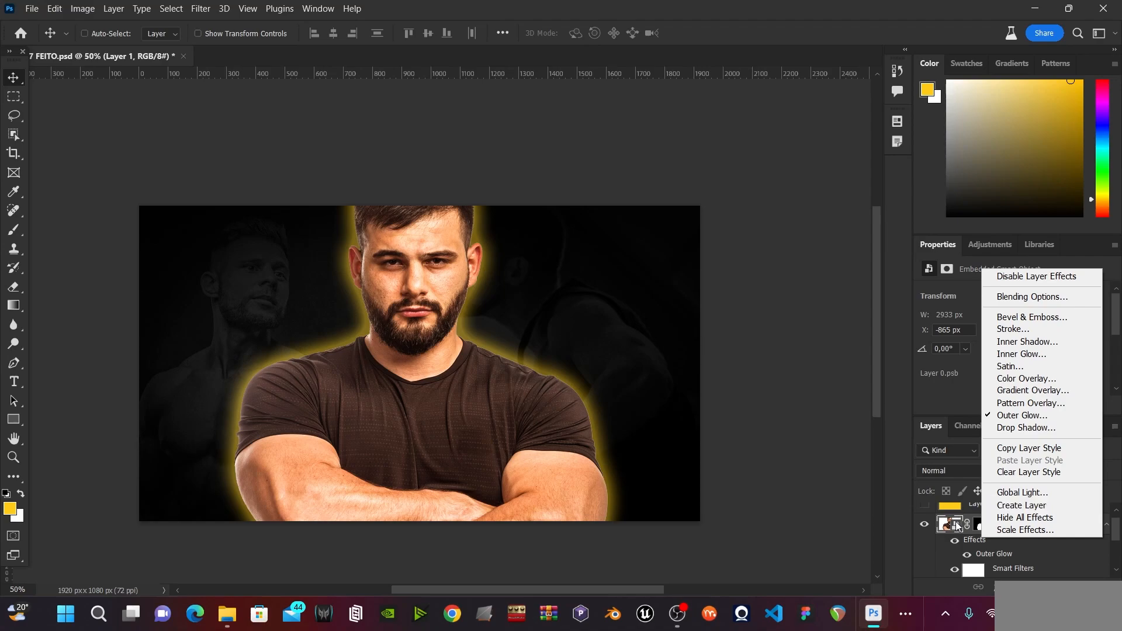
{"action": "left_click", "coordinate": [986, 551]}
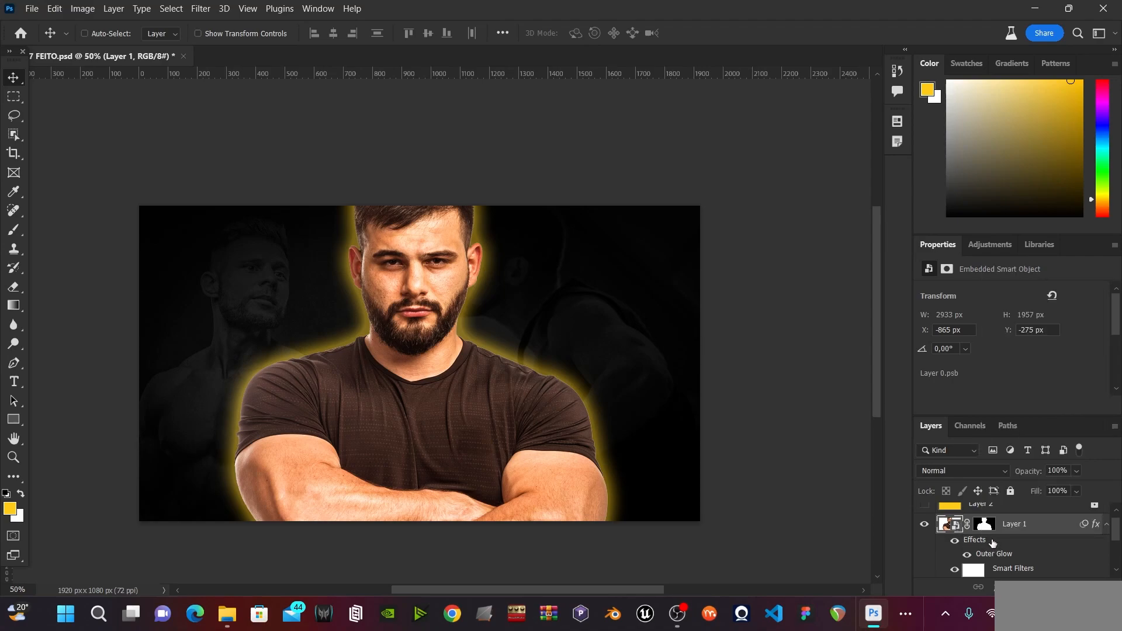
{"action": "right_click", "coordinate": [993, 543]}
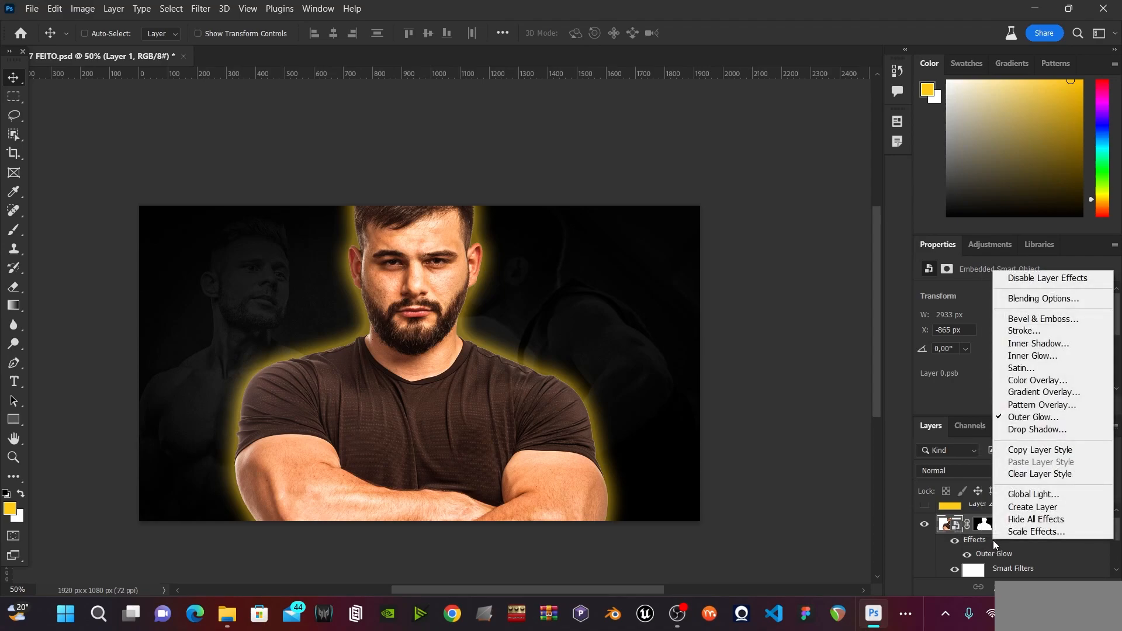
{"action": "left_click", "coordinate": [1022, 512]}
{"action": "scroll", "coordinate": [1004, 550], "scroll_direction": "down", "scroll_amount": 1}
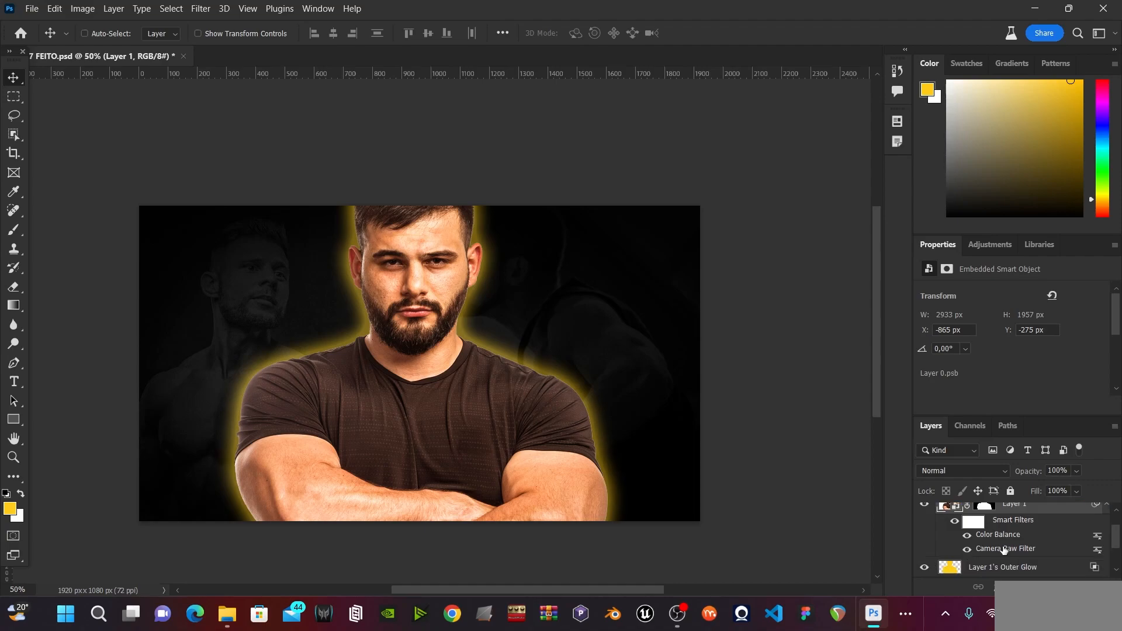
Toggle the separated glow layer's visibility to compare the man with and without the yellow outline.
{"action": "scroll", "coordinate": [1003, 550], "scroll_direction": "down", "scroll_amount": 1}
{"action": "scroll", "coordinate": [981, 548], "scroll_direction": "up", "scroll_amount": 1}
{"action": "left_click", "coordinate": [929, 570]}
{"action": "left_click", "coordinate": [929, 569]}
{"action": "left_click", "coordinate": [929, 570]}
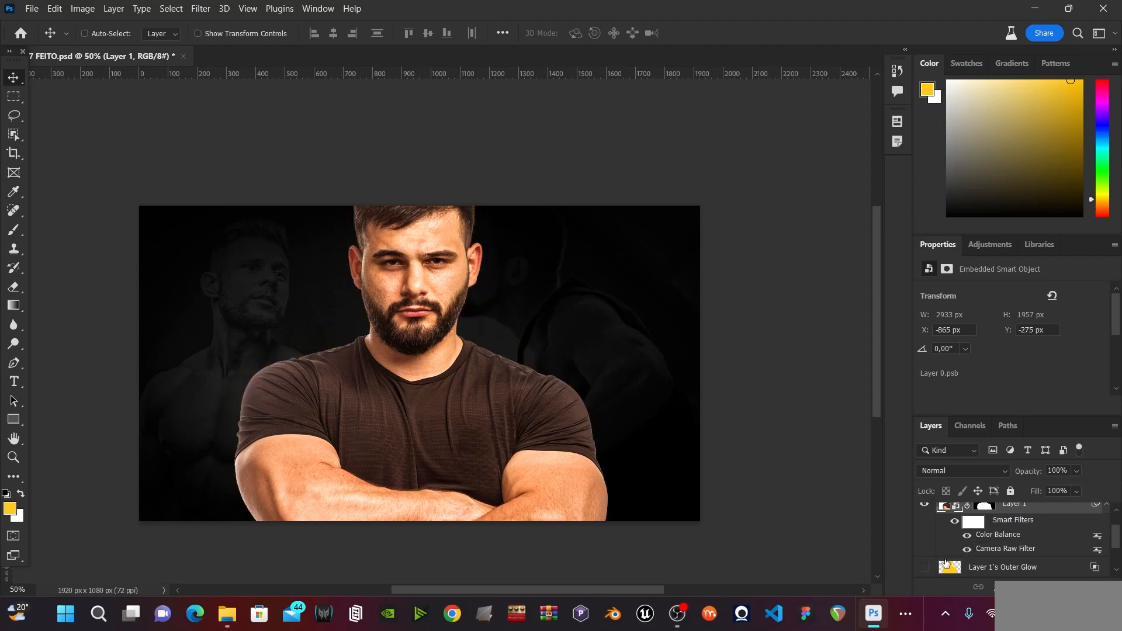
{"action": "left_click", "coordinate": [929, 569]}
{"action": "scroll", "coordinate": [985, 542], "scroll_direction": "up", "scroll_amount": 2}
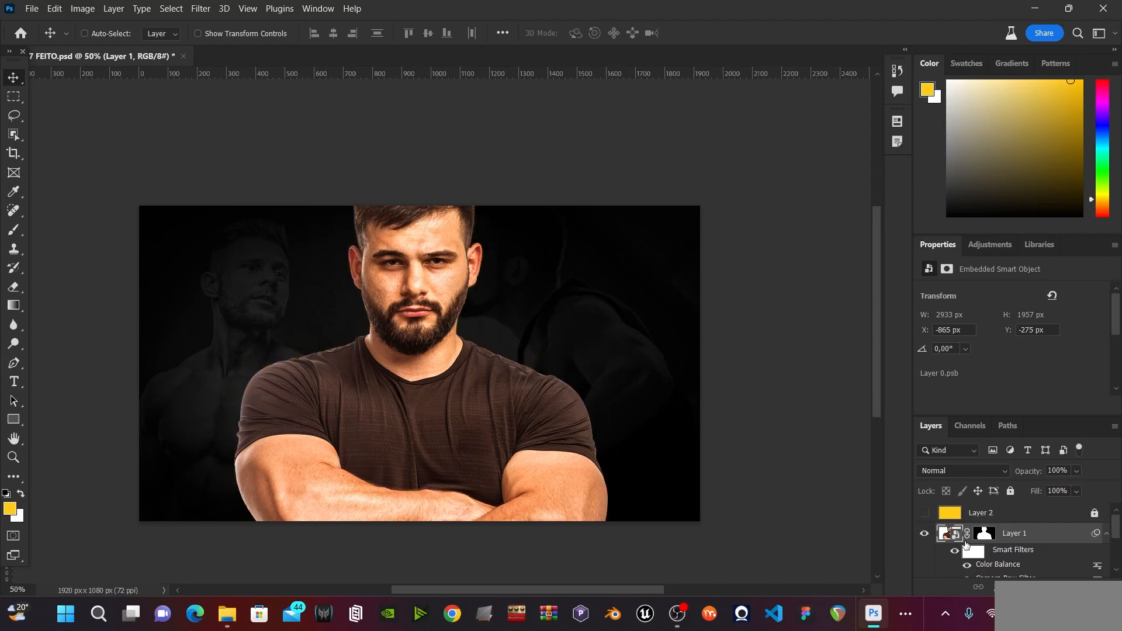
{"action": "scroll", "coordinate": [985, 543], "scroll_direction": "down", "scroll_amount": 1}
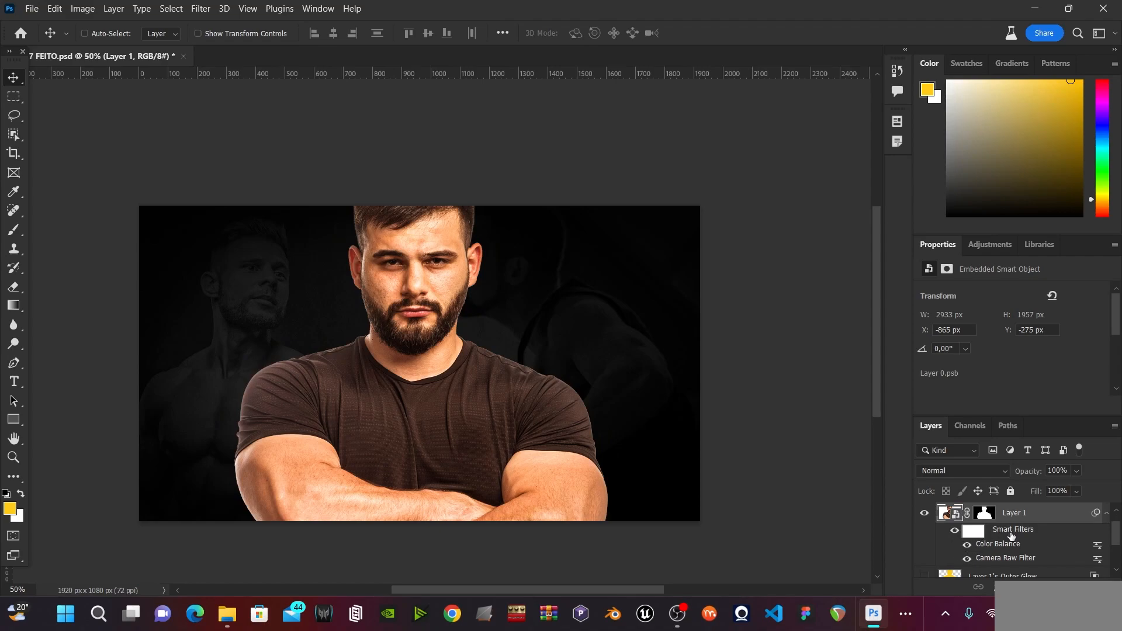
{"action": "scroll", "coordinate": [998, 546], "scroll_direction": "down", "scroll_amount": 1}
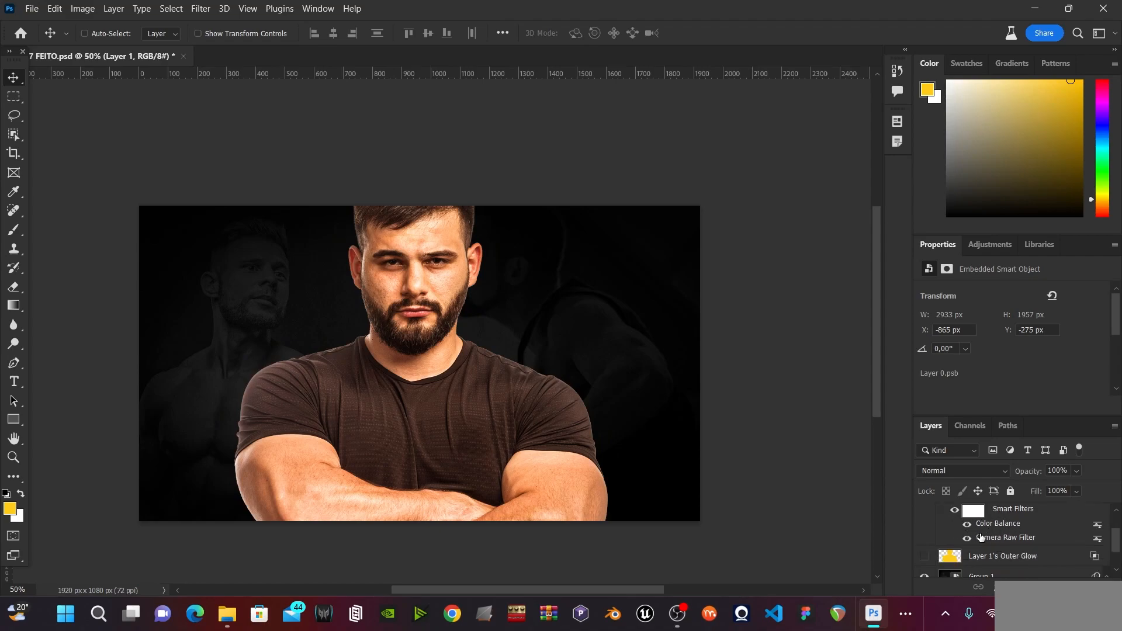
{"action": "scroll", "coordinate": [992, 539], "scroll_direction": "up", "scroll_amount": 1}
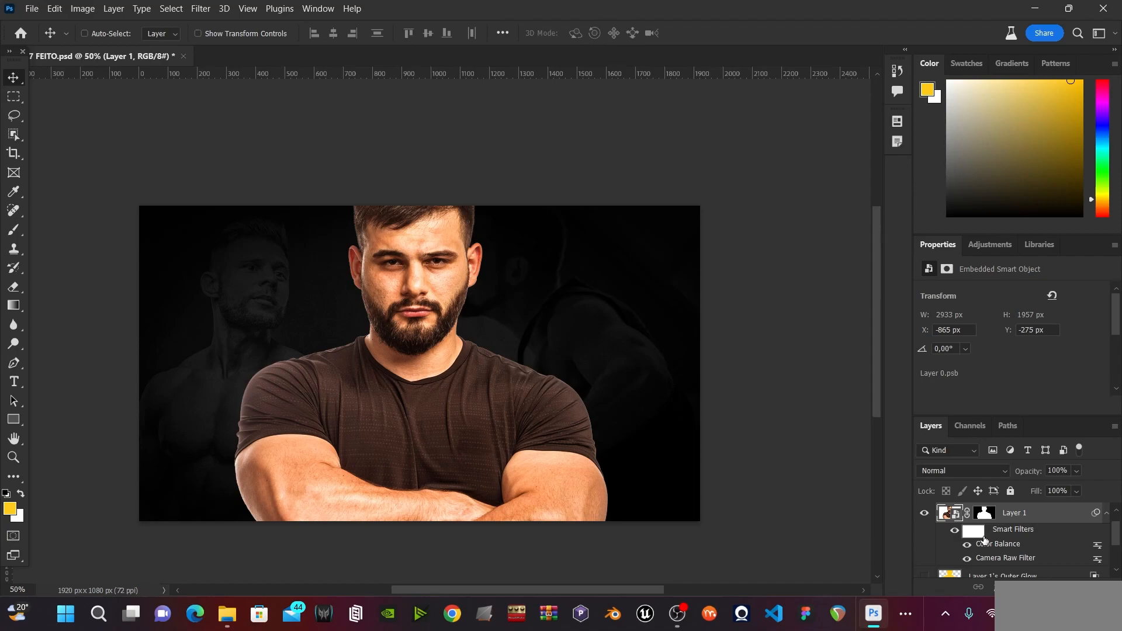
{"action": "left_click", "coordinate": [928, 577]}
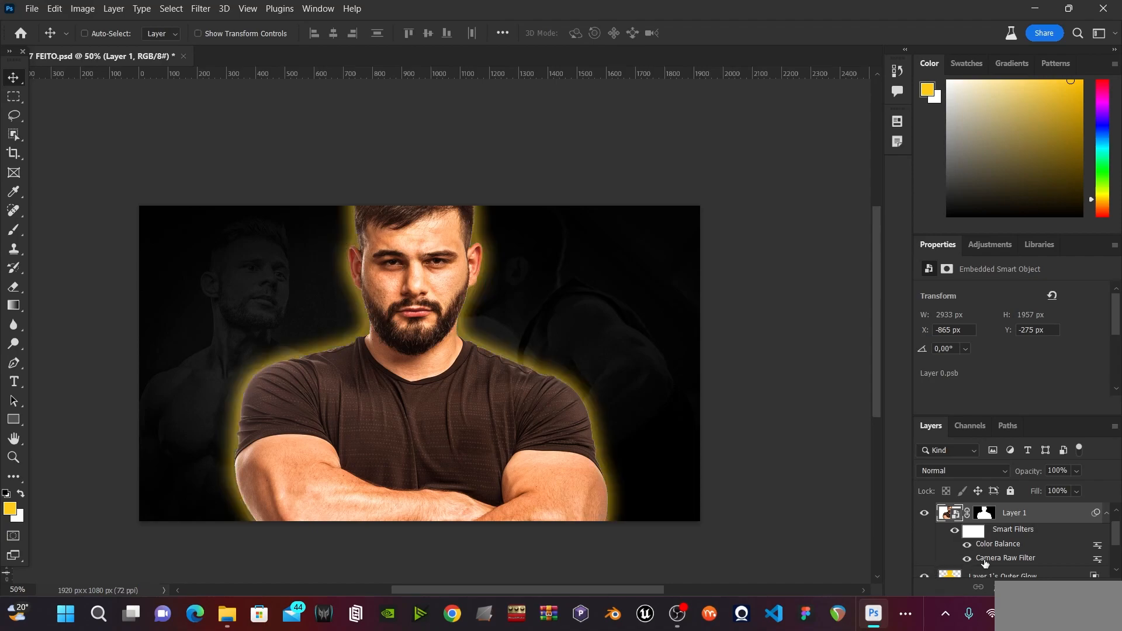
{"action": "scroll", "coordinate": [984, 564], "scroll_direction": "down", "scroll_amount": 1}
Convert the separated Outer Glow layer to a smart object.
{"action": "left_click", "coordinate": [986, 556]}
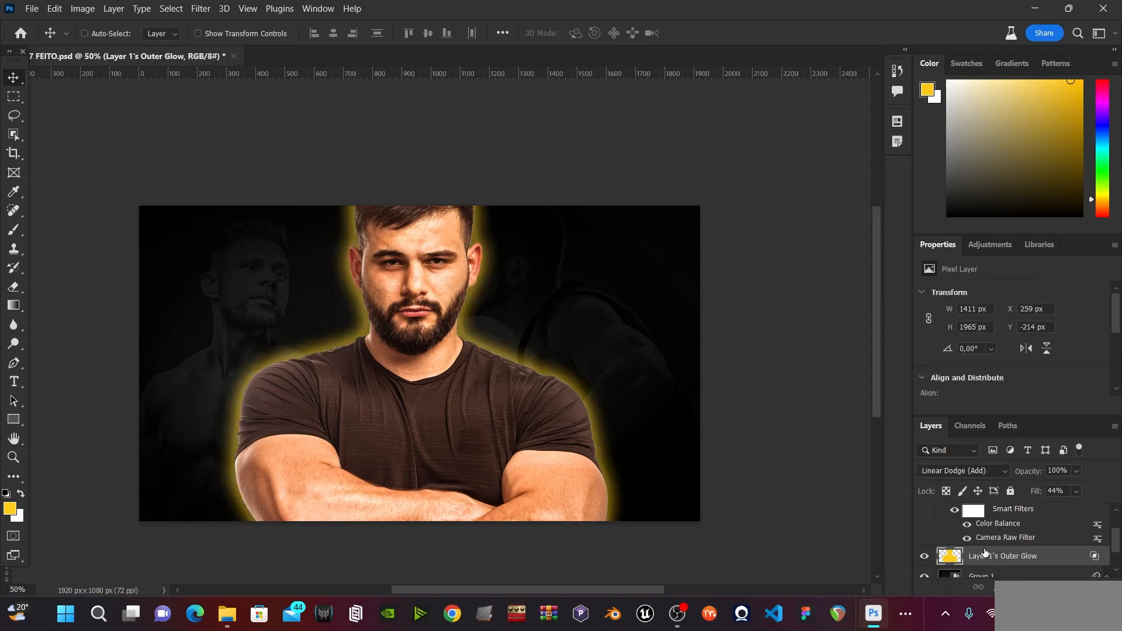
{"action": "key", "text": "ctrl+plus"}
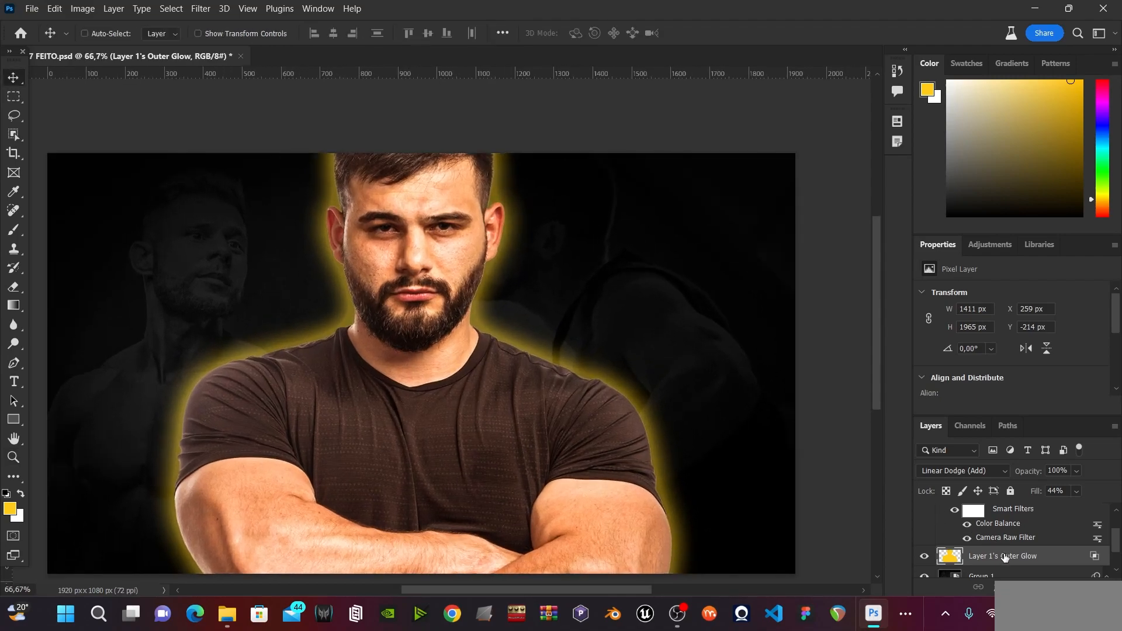
{"action": "right_click", "coordinate": [1004, 559]}
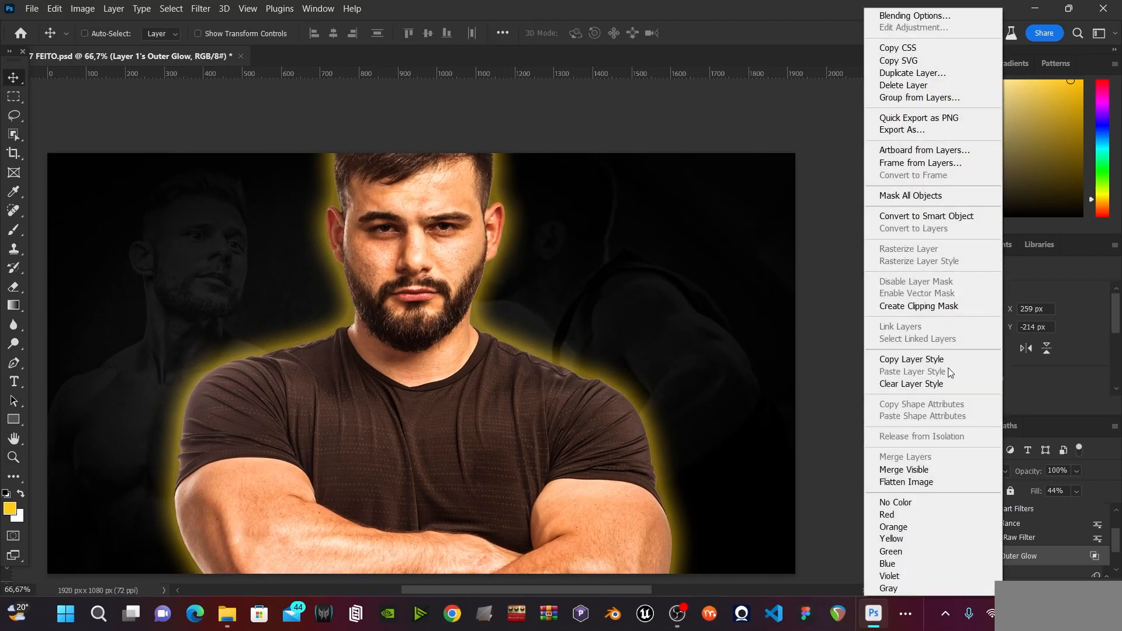
{"action": "left_click", "coordinate": [925, 217]}
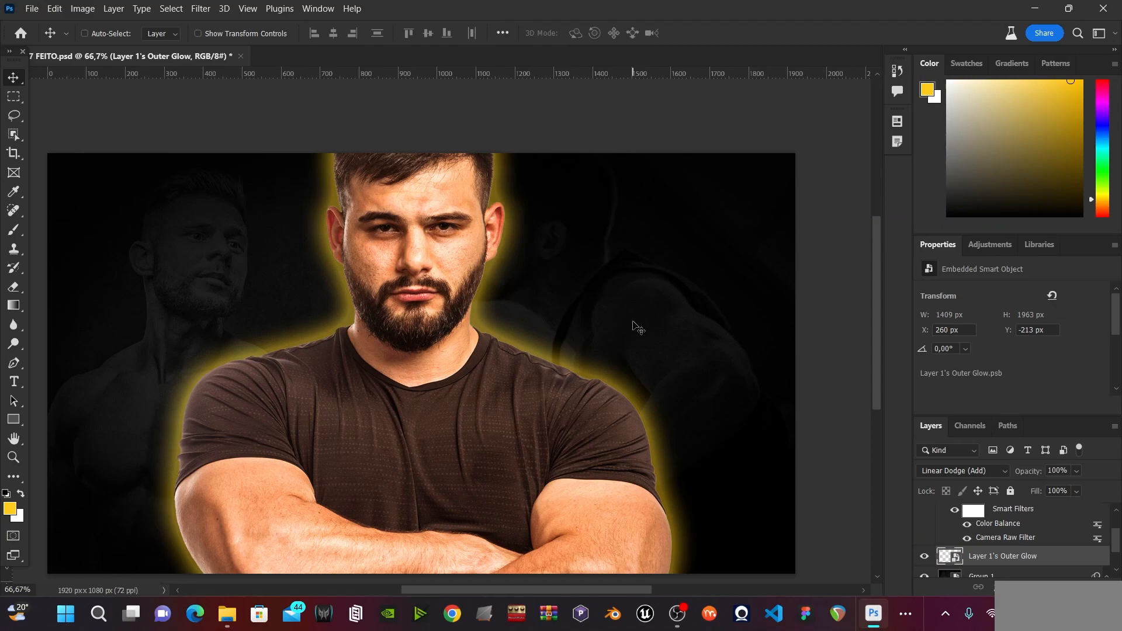
Apply Add Noise with Uniform distribution to the glow layer, raising the amount slightly, and save the document.
{"action": "left_click", "coordinate": [204, 10]}
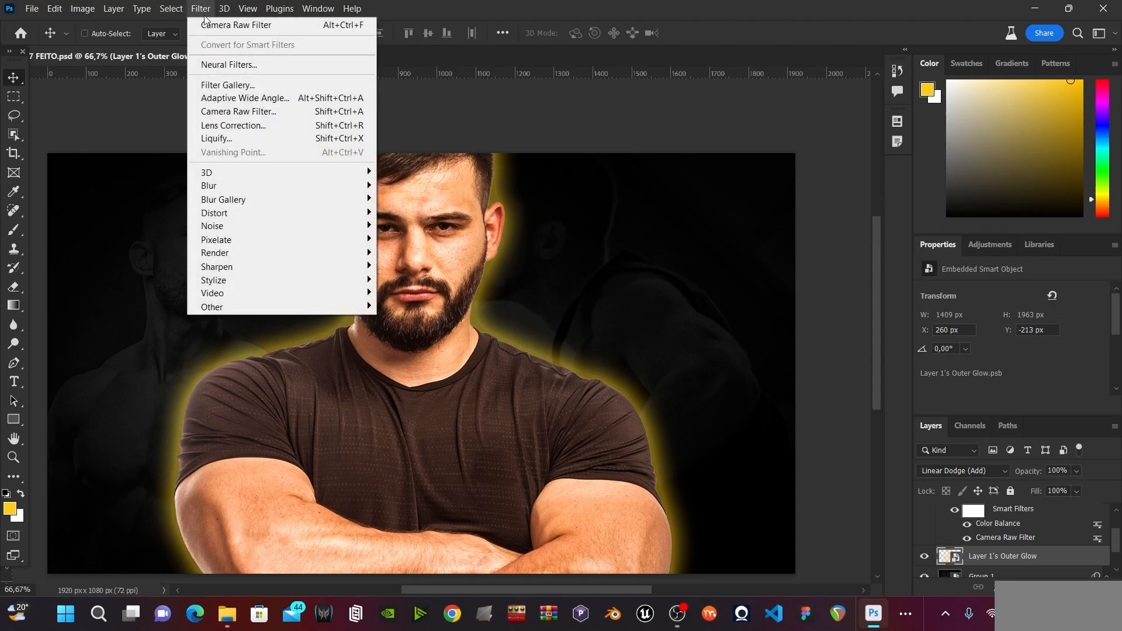
{"action": "mouse_move", "coordinate": [328, 227]}
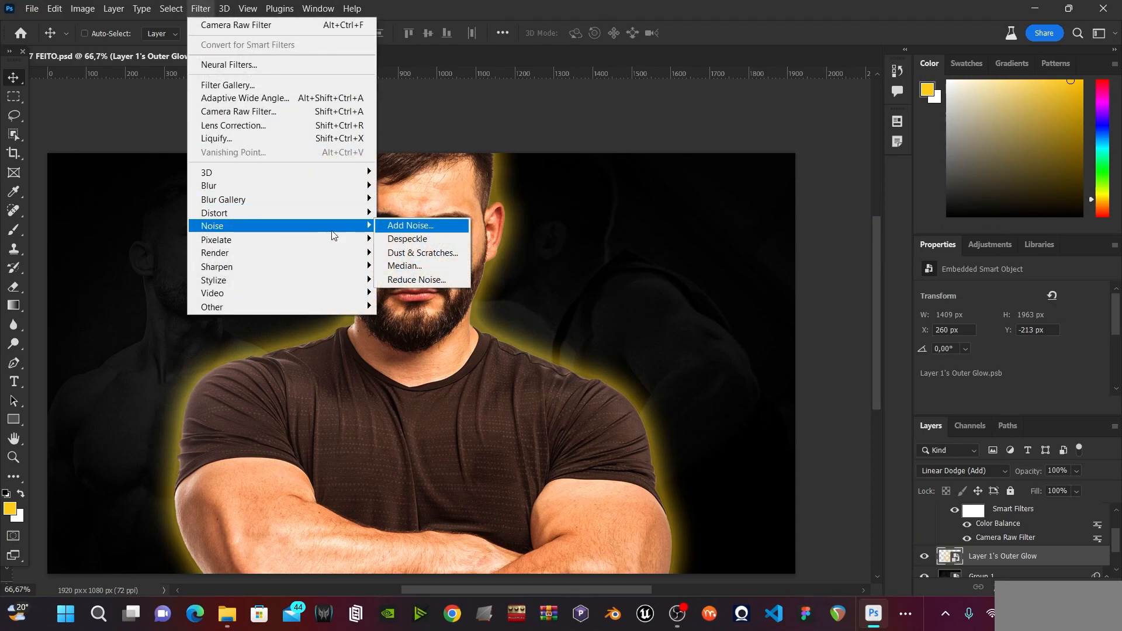
{"action": "left_click", "coordinate": [409, 226]}
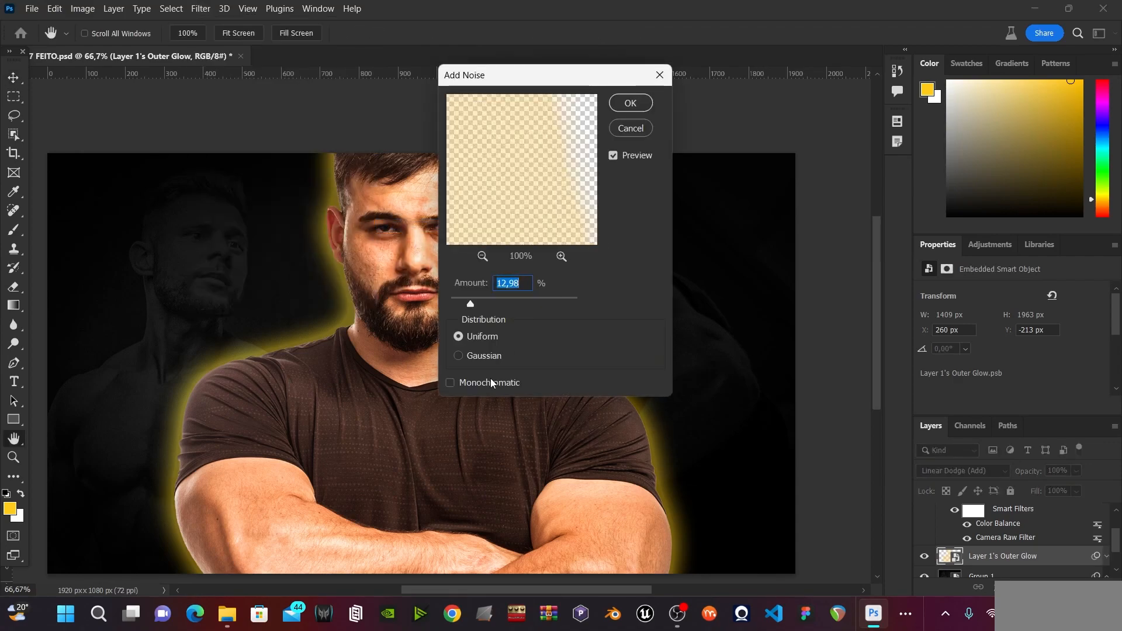
{"action": "left_click_drag", "start_coordinate": [474, 304], "coordinate": [483, 305]}
{"action": "left_click", "coordinate": [631, 103]}
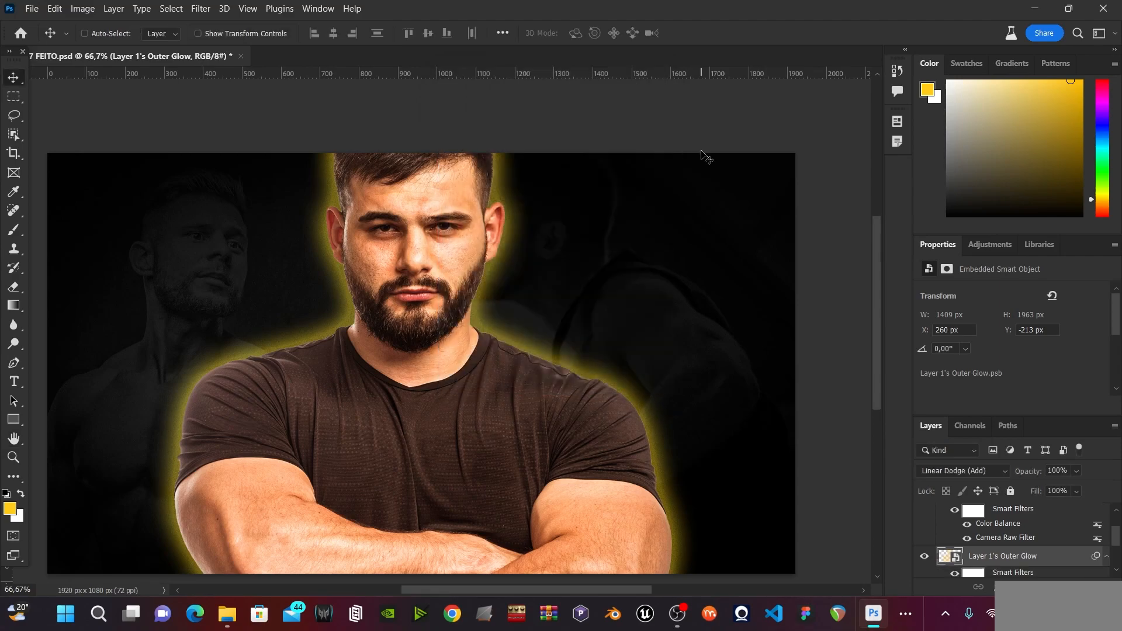
{"action": "key", "text": "ctrl+minus"}
{"action": "key", "text": "ctrl+s"}
{"action": "key", "text": "h"}
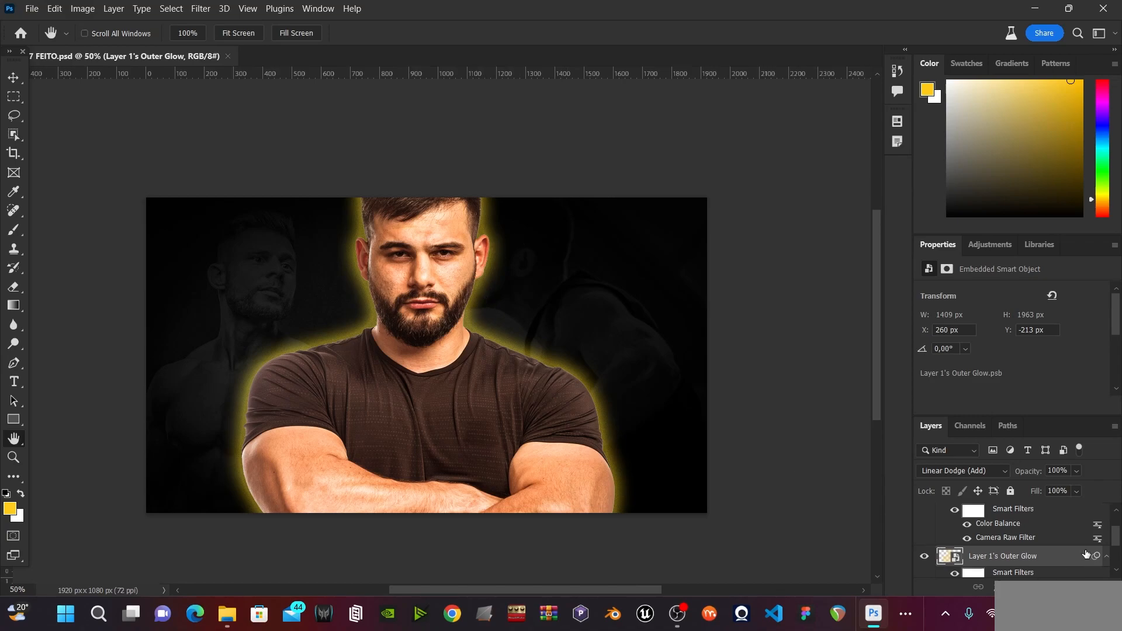
Fill the lower part of the banner, 1920 by about 515 px, with black on a new top layer at 75% opacity.
{"action": "scroll", "coordinate": [1093, 561], "scroll_direction": "up", "scroll_amount": 3}
{"action": "left_click", "coordinate": [1030, 520]}
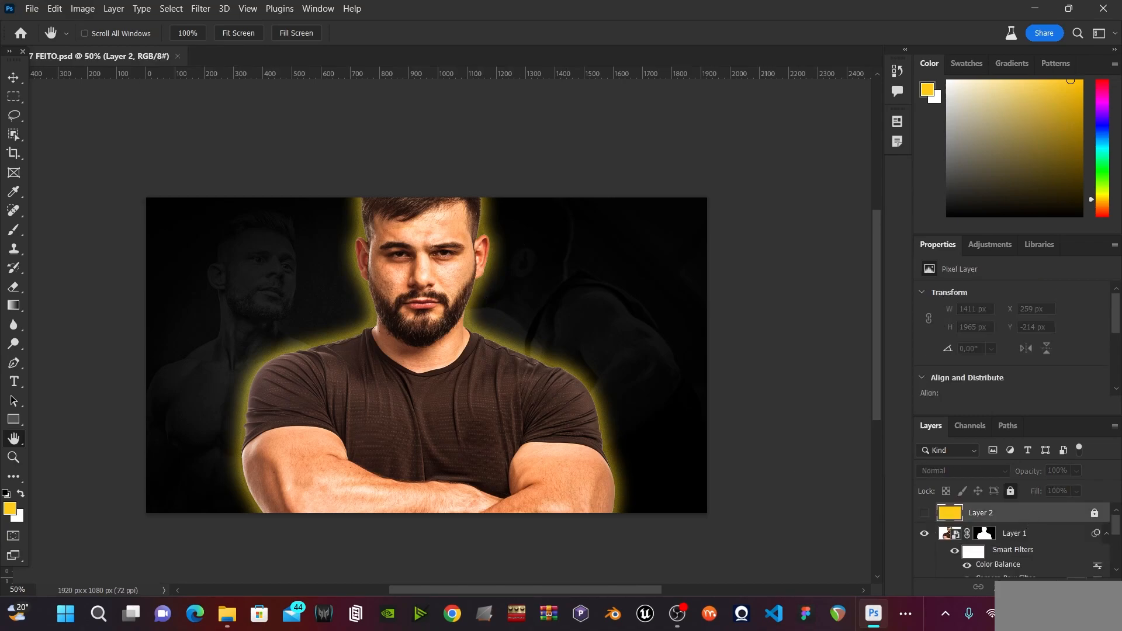
{"action": "key", "text": "ctrl+shift+alt+n"}
{"action": "key", "text": "d"}
{"action": "key", "text": "m"}
{"action": "left_click_drag", "start_coordinate": [286, 414], "coordinate": [778, 543]}
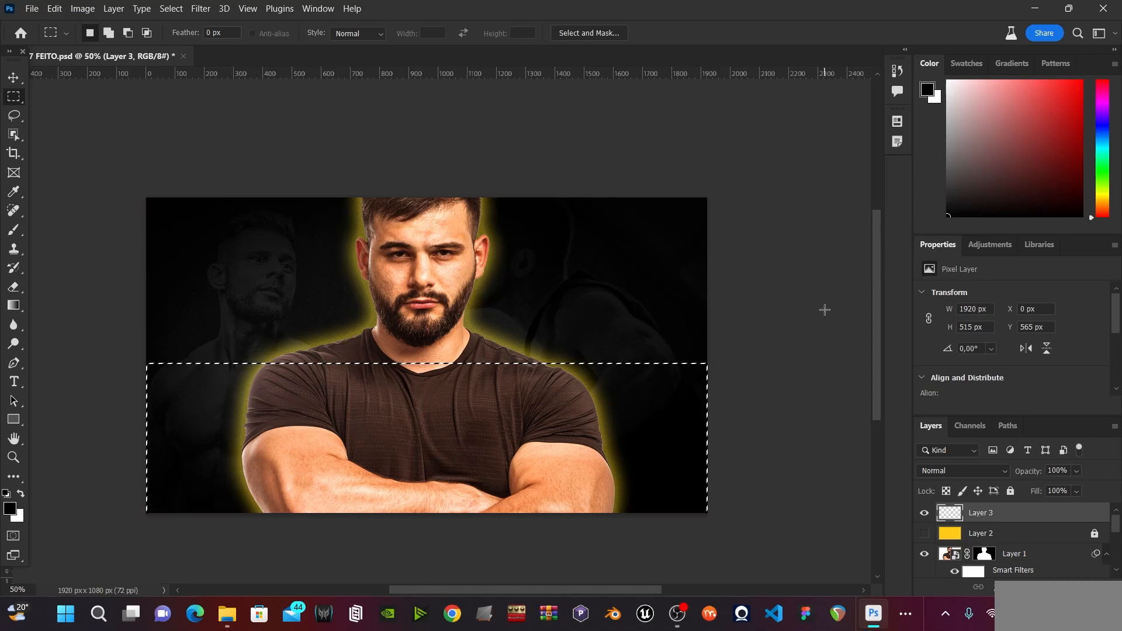
{"action": "key", "text": "alt+BackSpace"}
{"action": "key", "text": "ctrl+d"}
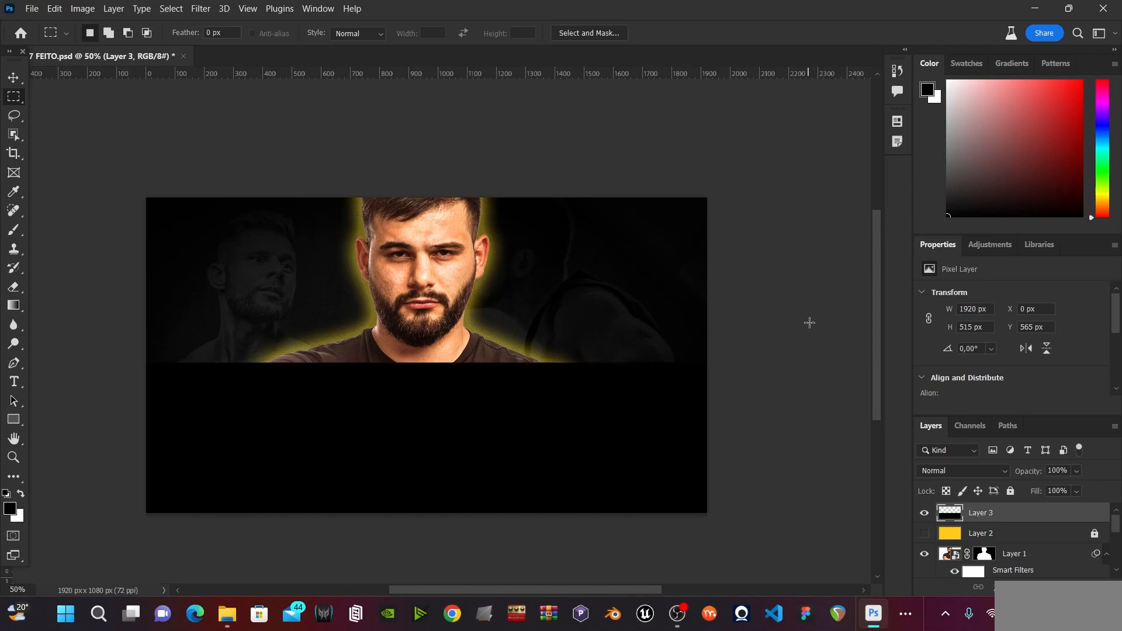
{"action": "left_click", "coordinate": [1077, 472]}
{"action": "left_click_drag", "start_coordinate": [1068, 486], "coordinate": [1076, 486]}
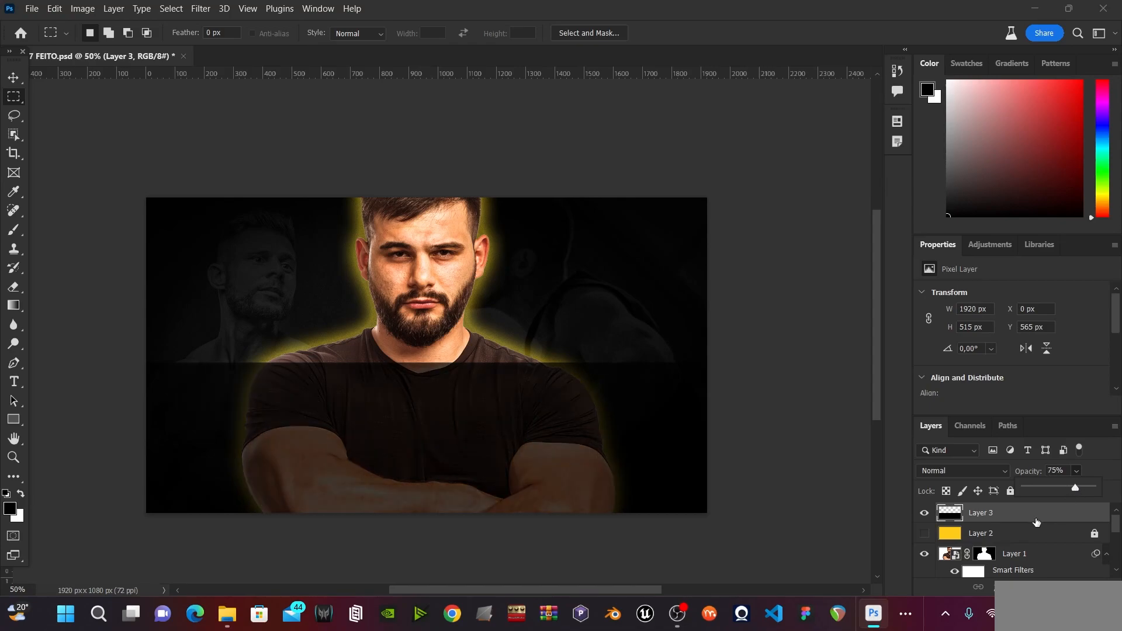
Add a mask to the black layer and soften its upper edge with vertical black-to-transparent gradients, the last one at 53% opacity.
{"action": "left_click", "coordinate": [1010, 587]}
{"action": "key", "text": "g"}
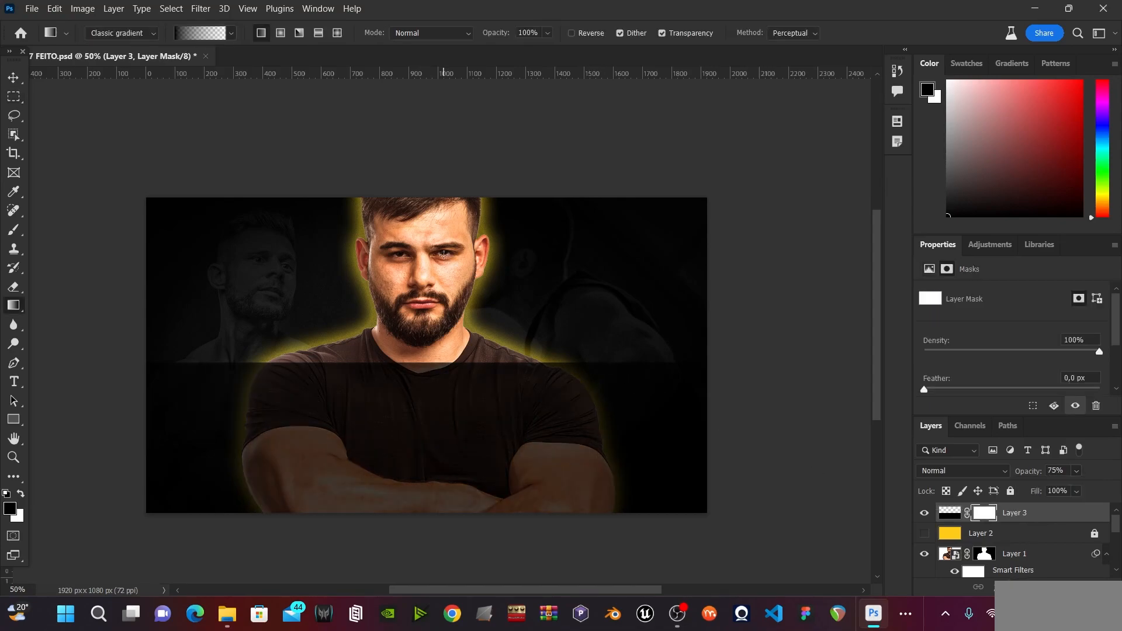
{"action": "left_click_drag", "start_coordinate": [390, 339], "coordinate": [386, 426]}
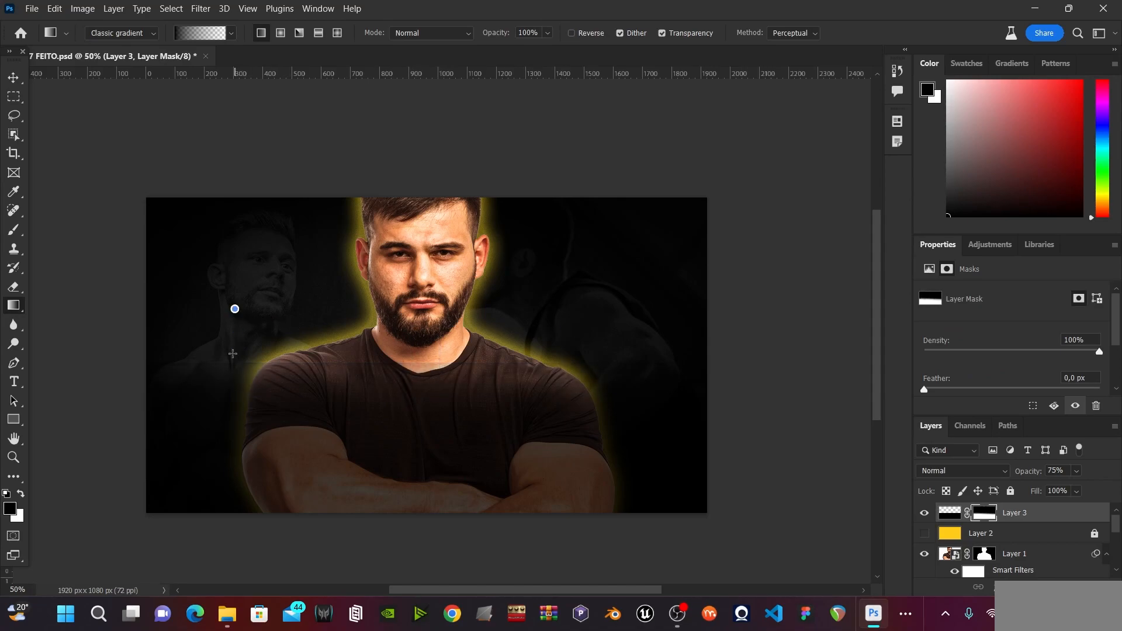
{"action": "left_click_drag", "start_coordinate": [236, 308], "coordinate": [223, 421]}
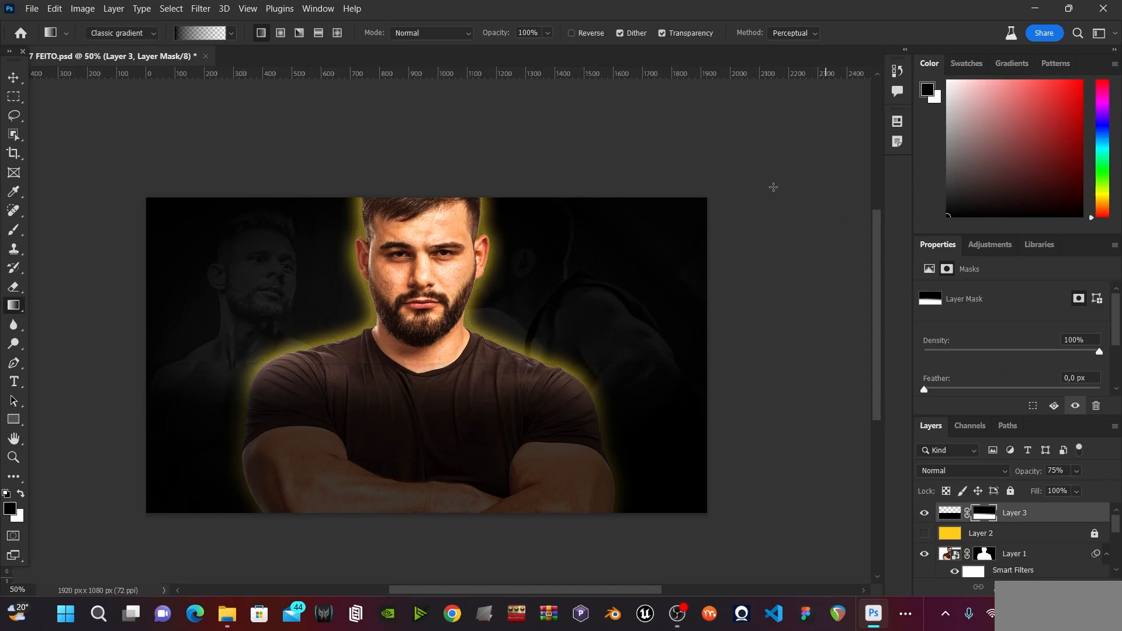
{"action": "left_click_drag", "start_coordinate": [548, 32], "coordinate": [533, 53]}
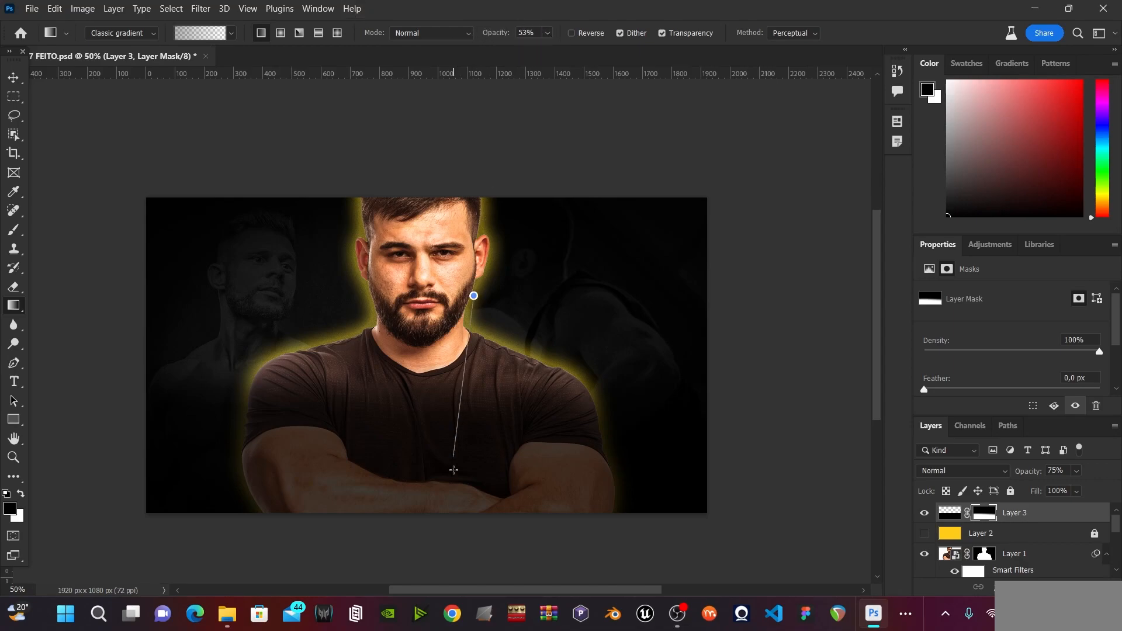
{"action": "left_click_drag", "start_coordinate": [286, 296], "coordinate": [285, 478]}
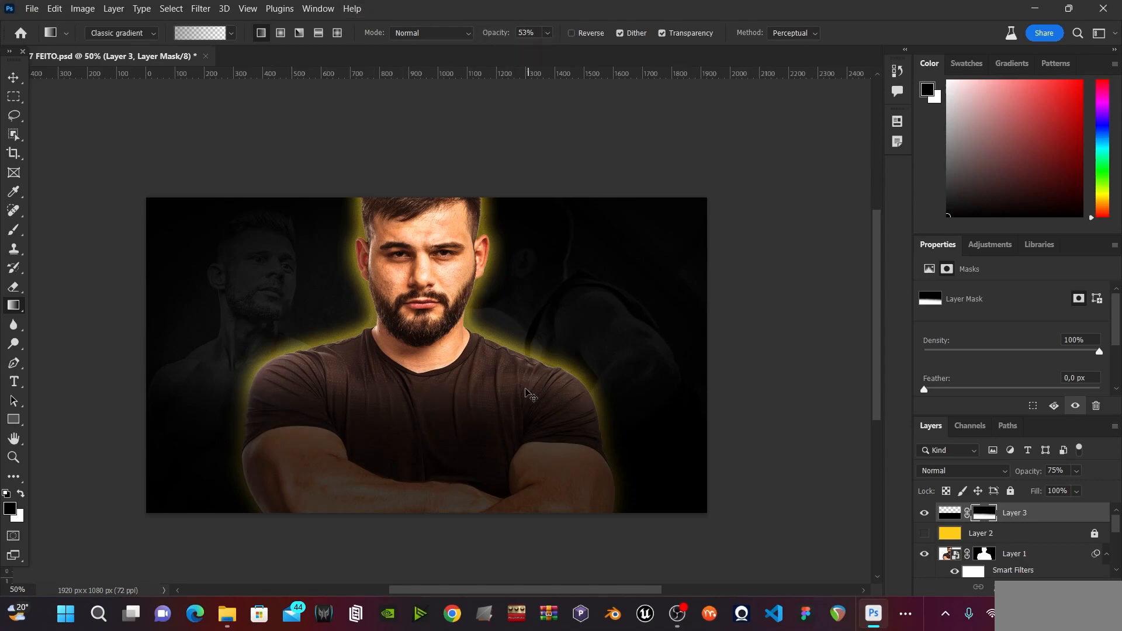
Stretch the masked black layer slightly upward with Free Transform and save the document.
{"action": "key", "text": "ctrl+t"}
{"action": "left_click_drag", "start_coordinate": [426, 363], "coordinate": [426, 355]}
{"action": "key", "text": "Return"}
{"action": "key", "text": "ctrl+s"}
{"action": "key", "text": "z"}
{"action": "key", "text": "ctrl+plus"}
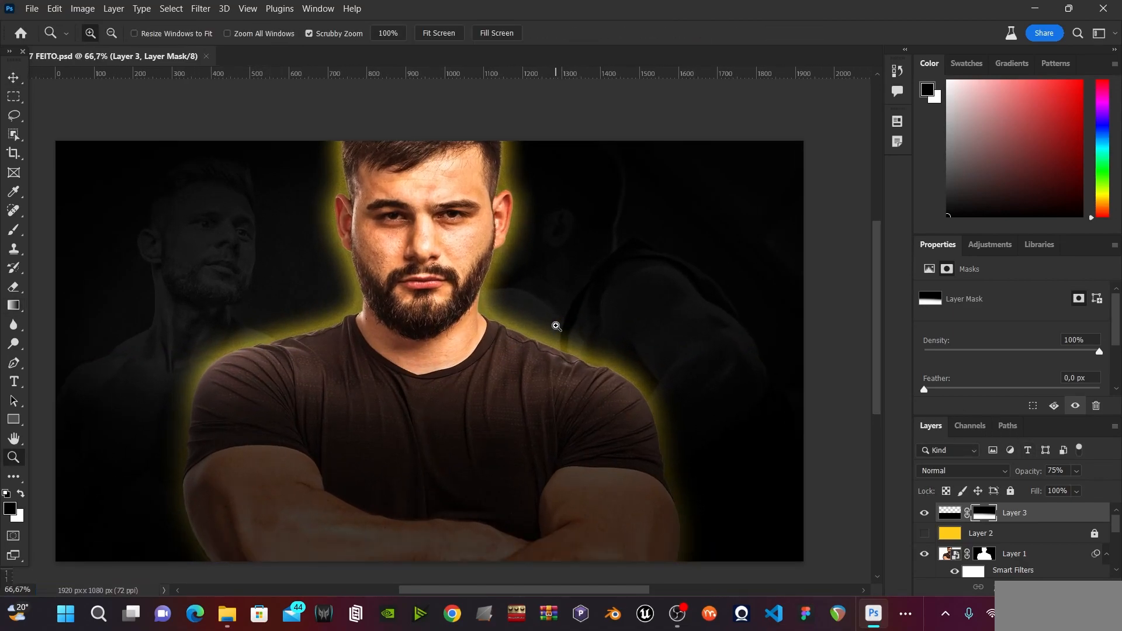
{"action": "key", "text": "v"}
{"action": "key", "text": "ctrl+minus"}
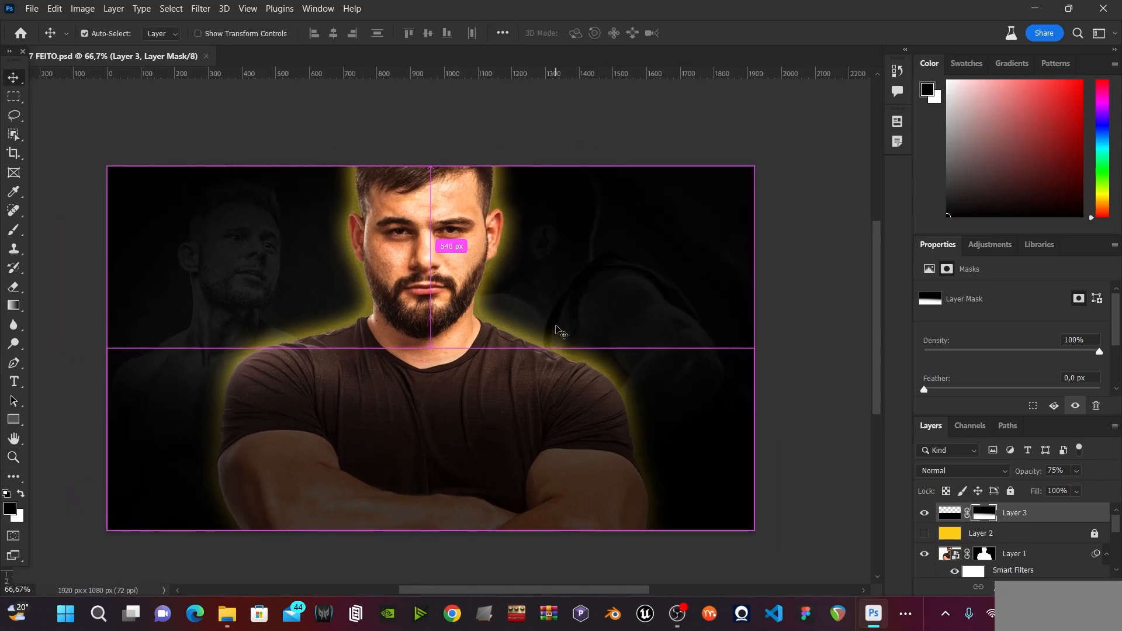
{"action": "key", "text": "z"}
{"action": "left_click", "coordinate": [477, 393]}
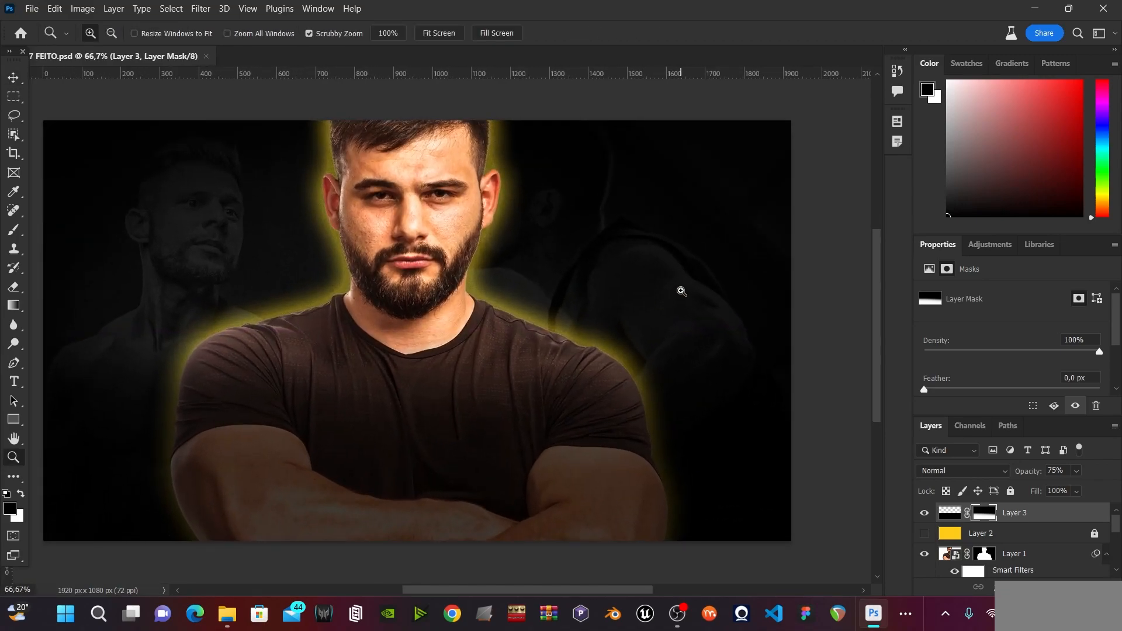
{"action": "key", "text": "ctrl+minus"}
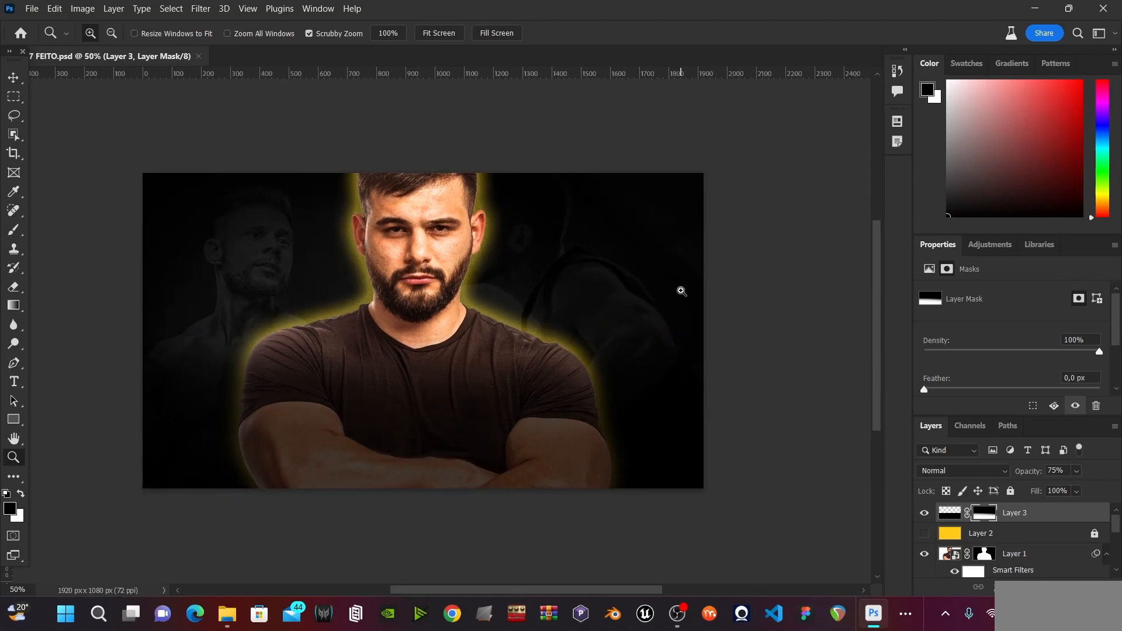
Add the headline MASSA MUSCULAR NATURAL in Mangold Regular at 100 pt over the man's sleeve on a new text layer.
{"action": "key", "text": "v"}
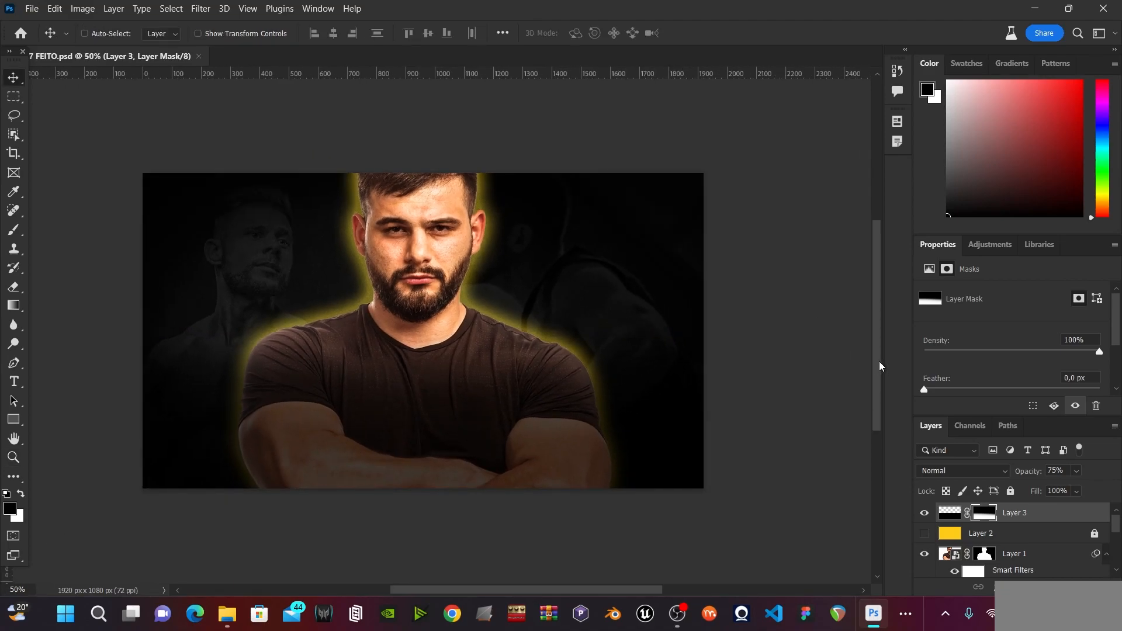
{"action": "key", "text": "t"}
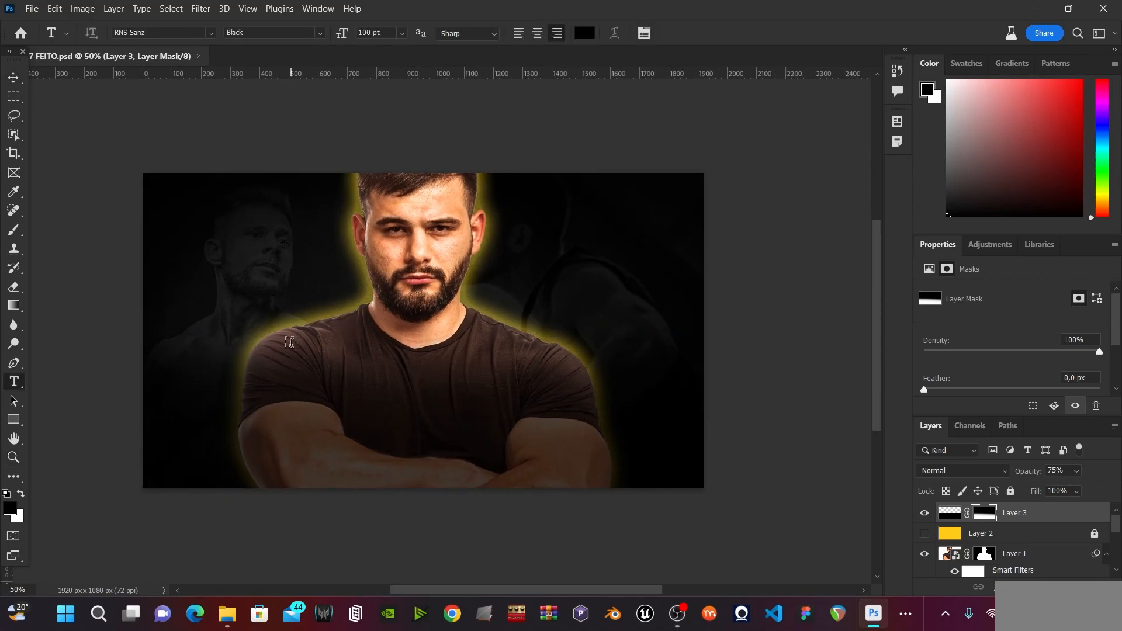
{"action": "left_click", "coordinate": [148, 31]}
{"action": "type", "text": "mangl"}
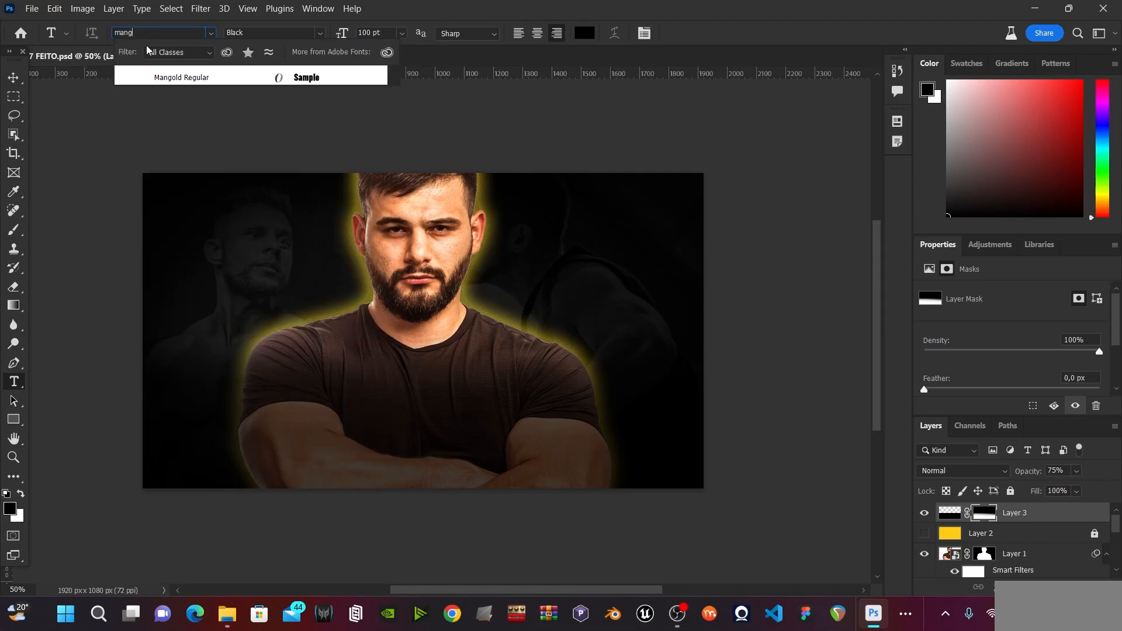
{"action": "left_click", "coordinate": [141, 77]}
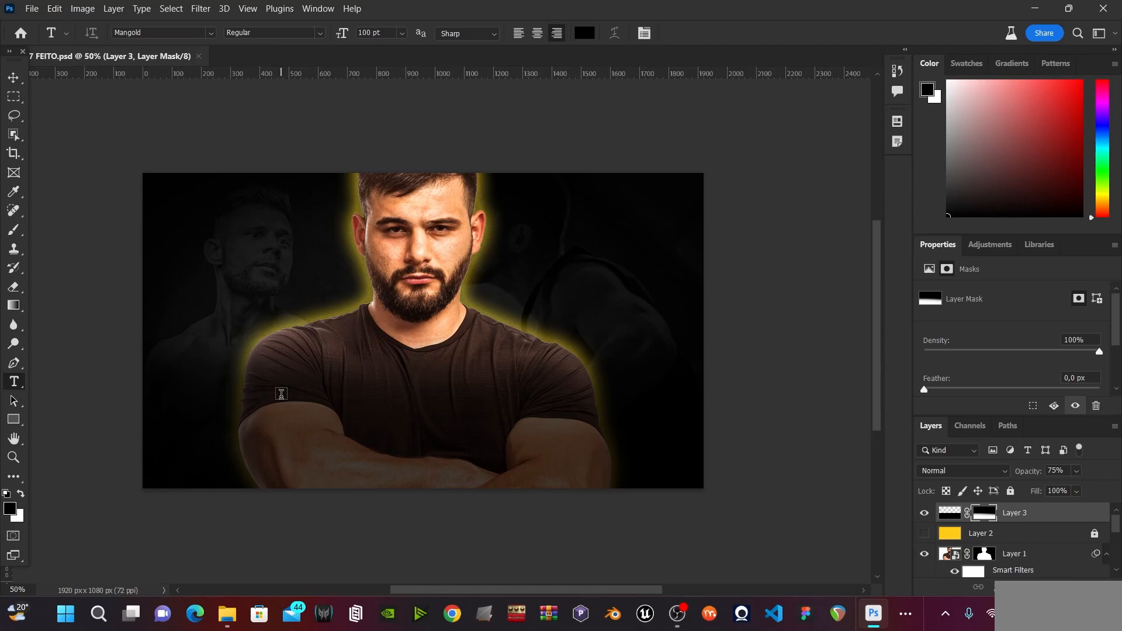
{"action": "left_click", "coordinate": [281, 394]}
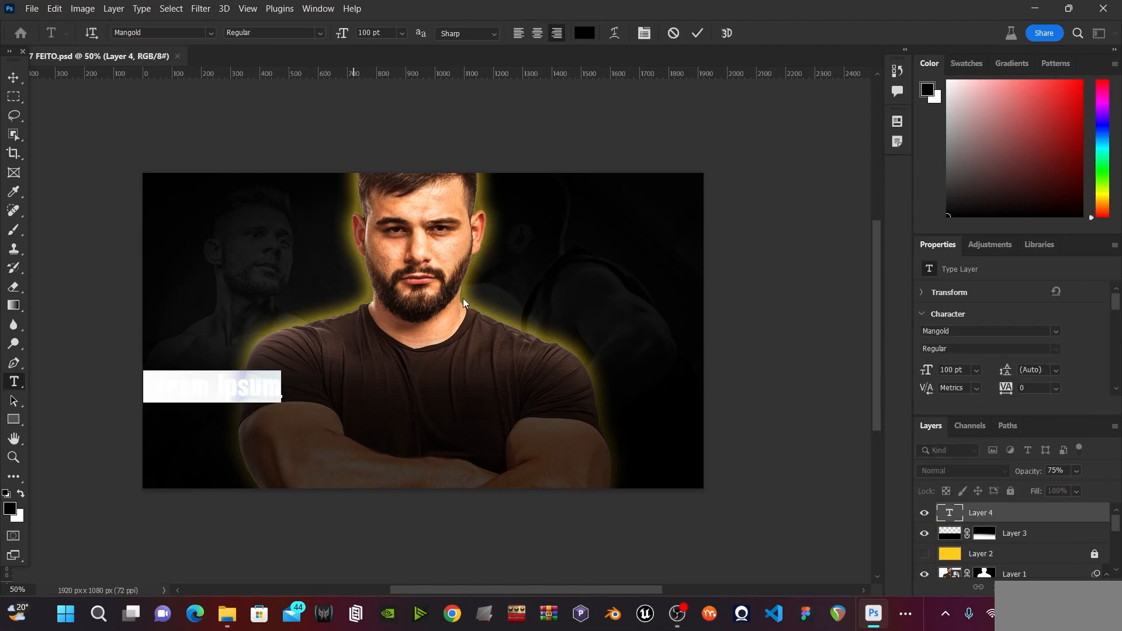
{"action": "key", "text": "Caps_Lock"}
{"action": "type", "text": "MUSCULAR NAT"}
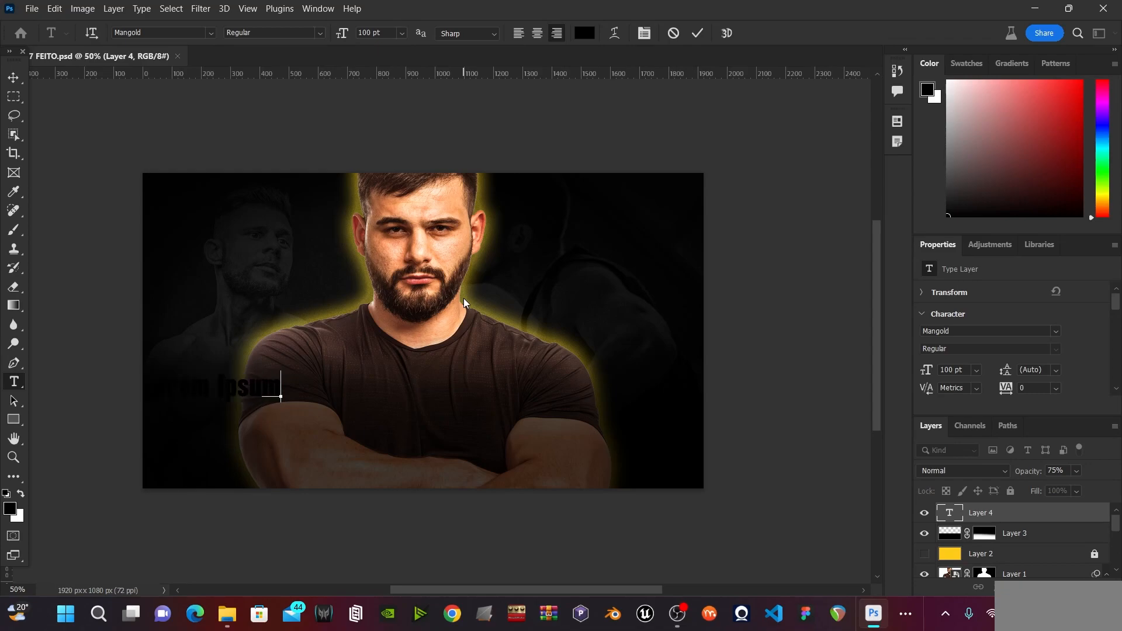
{"action": "type", "text": "URAL"}
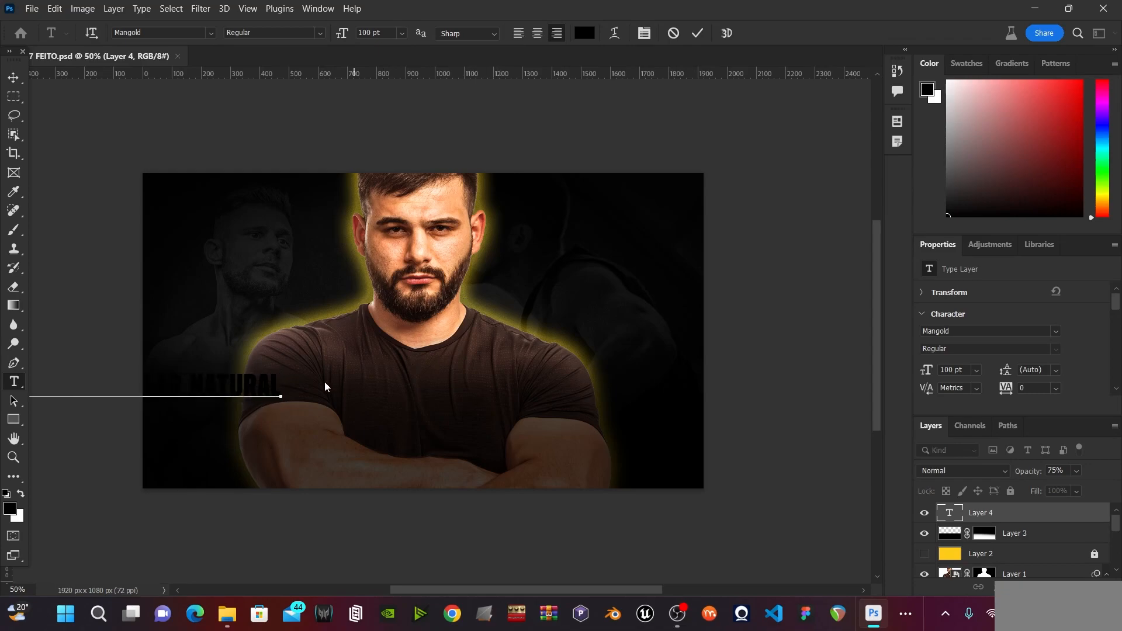
Change the whole headline's text color to the near-white ececec.
{"action": "triple_click", "coordinate": [259, 378]}
{"action": "left_click", "coordinate": [584, 32]}
{"action": "left_click", "coordinate": [657, 164]}
{"action": "left_click_drag", "start_coordinate": [635, 118], "coordinate": [635, 117]}
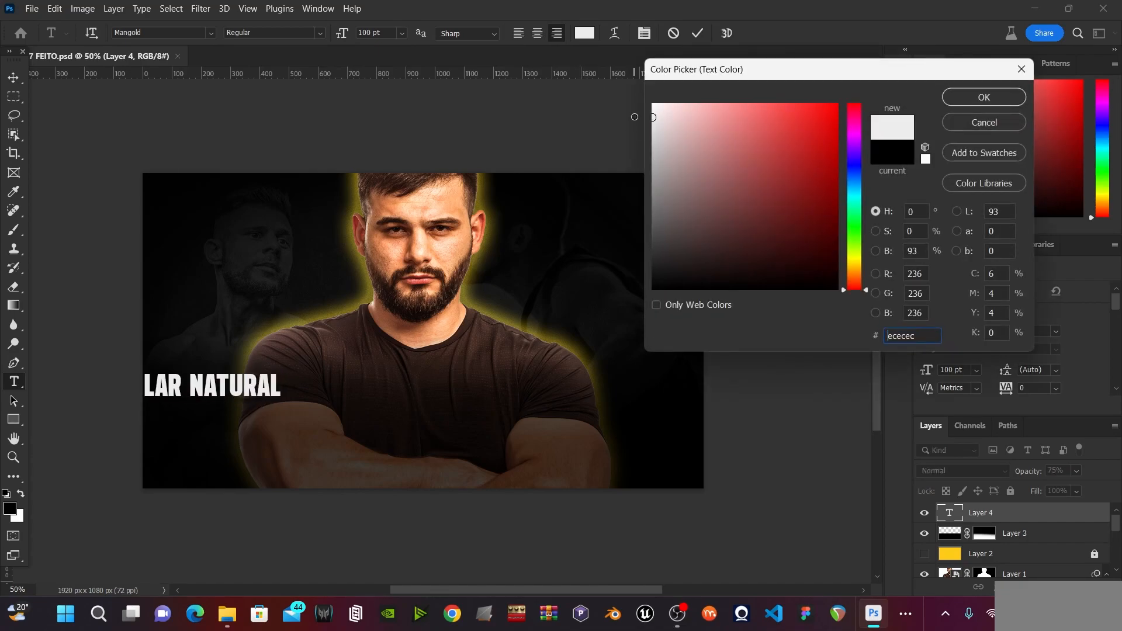
{"action": "left_click", "coordinate": [1006, 100]}
Move the headline over the man's crossed arms and scale it up with Free Transform to about 156 pt.
{"action": "left_click", "coordinate": [14, 77]}
{"action": "left_click_drag", "start_coordinate": [261, 386], "coordinate": [477, 422]}
{"action": "key", "text": "ctrl+t"}
{"action": "left_click_drag", "start_coordinate": [541, 397], "coordinate": [665, 380]}
{"action": "left_click_drag", "start_coordinate": [593, 419], "coordinate": [579, 425]}
{"action": "key", "text": "Return"}
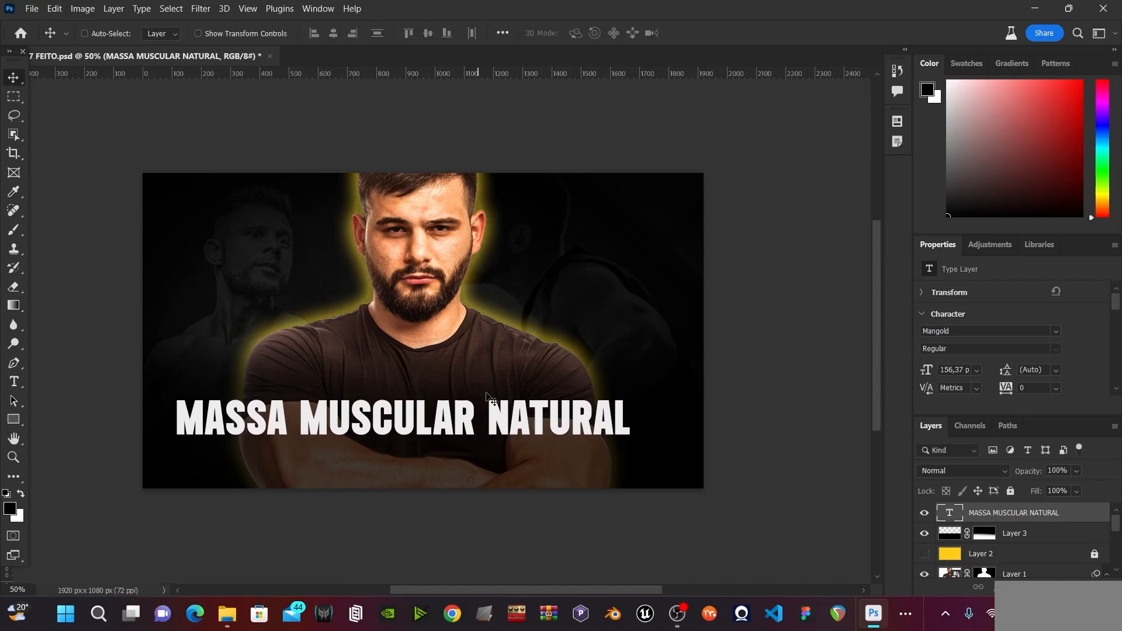
Raise the headline slightly and center it horizontally relative to the canvas.
{"action": "left_click_drag", "start_coordinate": [477, 423], "coordinate": [478, 401]}
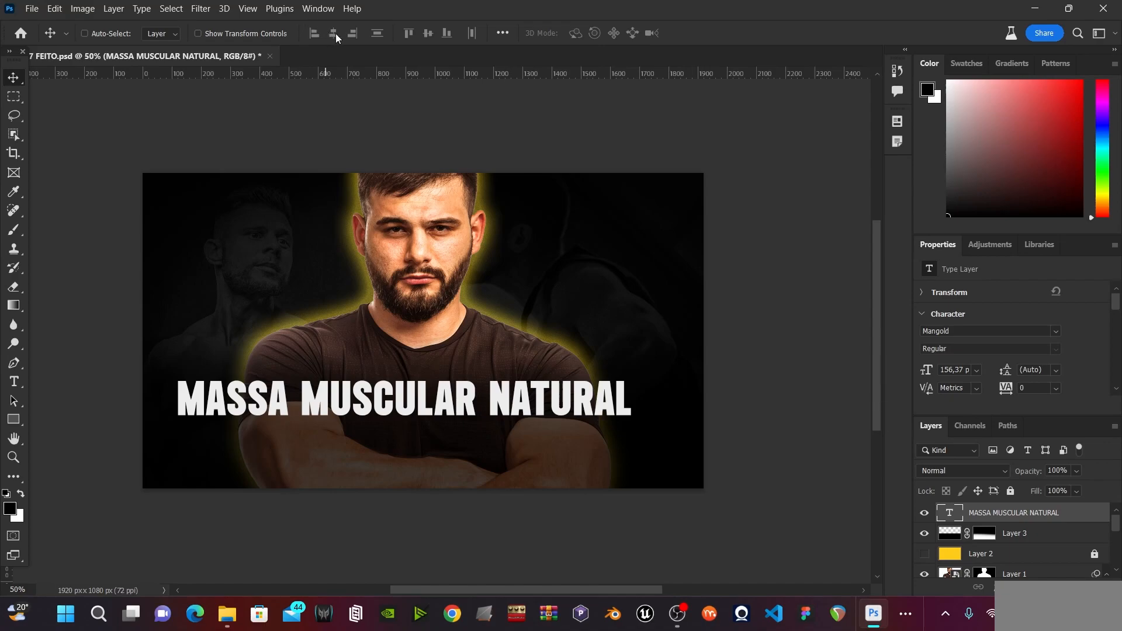
{"action": "left_click", "coordinate": [503, 33]}
{"action": "left_click", "coordinate": [543, 166]}
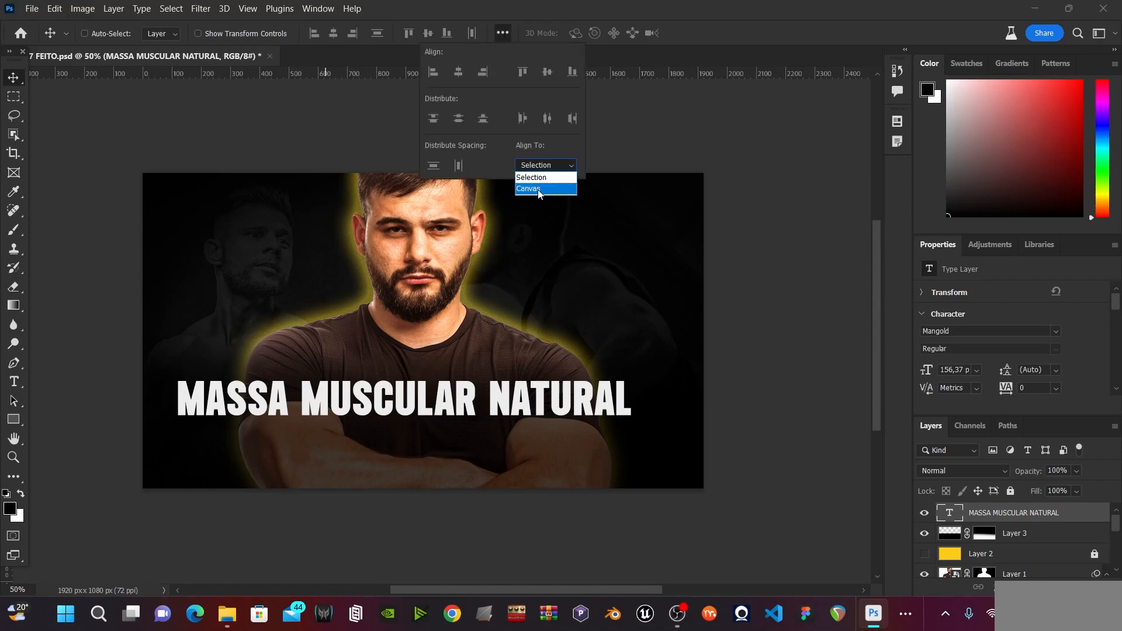
{"action": "left_click", "coordinate": [538, 189]}
{"action": "left_click", "coordinate": [458, 71]}
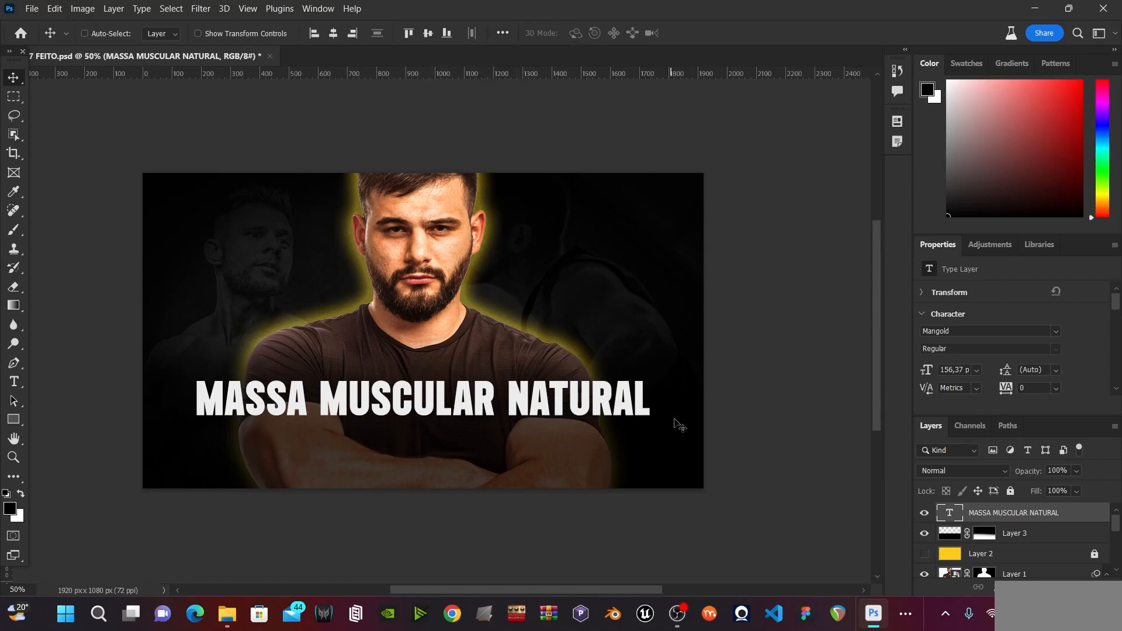
Check the space under the headline with a temporary rectangular selection, and nudge the headline up a few pixels.
{"action": "left_click", "coordinate": [14, 97]}
{"action": "left_click_drag", "start_coordinate": [526, 442], "coordinate": [733, 518]}
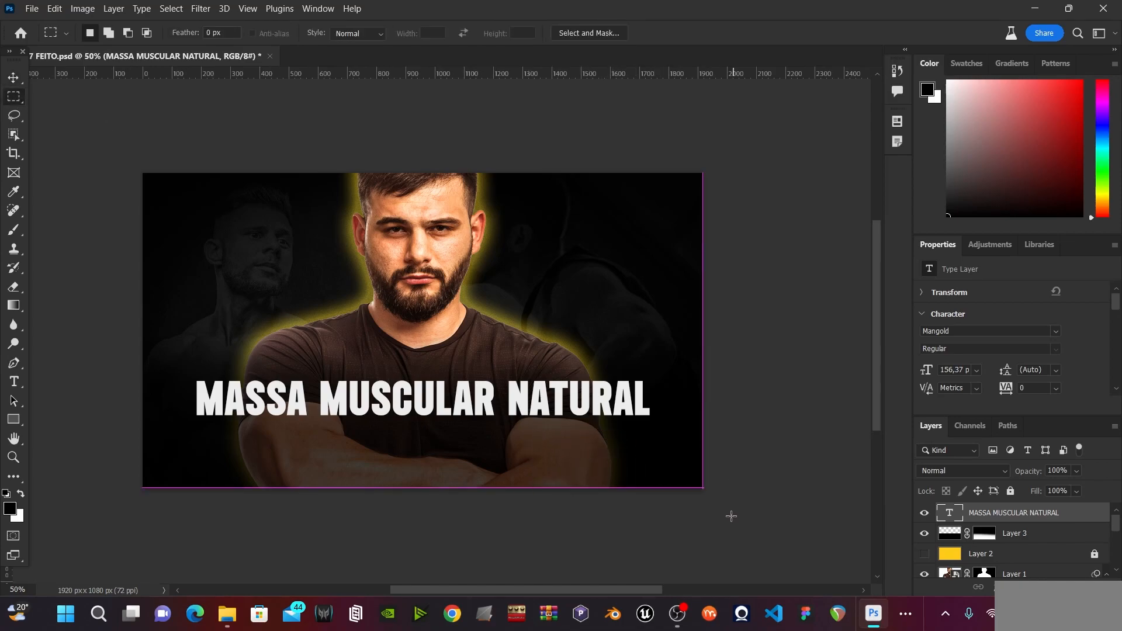
{"action": "key", "text": "ctrl+d"}
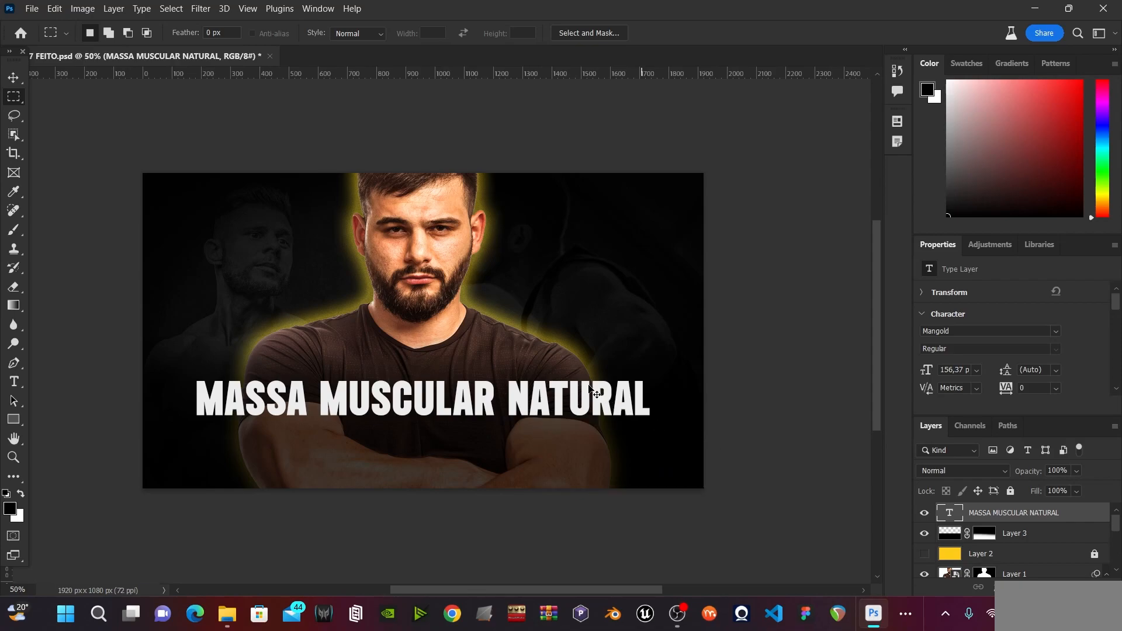
{"action": "key", "text": "v"}
{"action": "key", "text": "Up"}
{"action": "key", "text": "Up"}
{"action": "key", "text": "Up"}
{"action": "key", "text": "Up"}
{"action": "key", "text": "Up"}
{"action": "key", "text": "Up"}
{"action": "key", "text": "Up"}
{"action": "key", "text": "Up"}
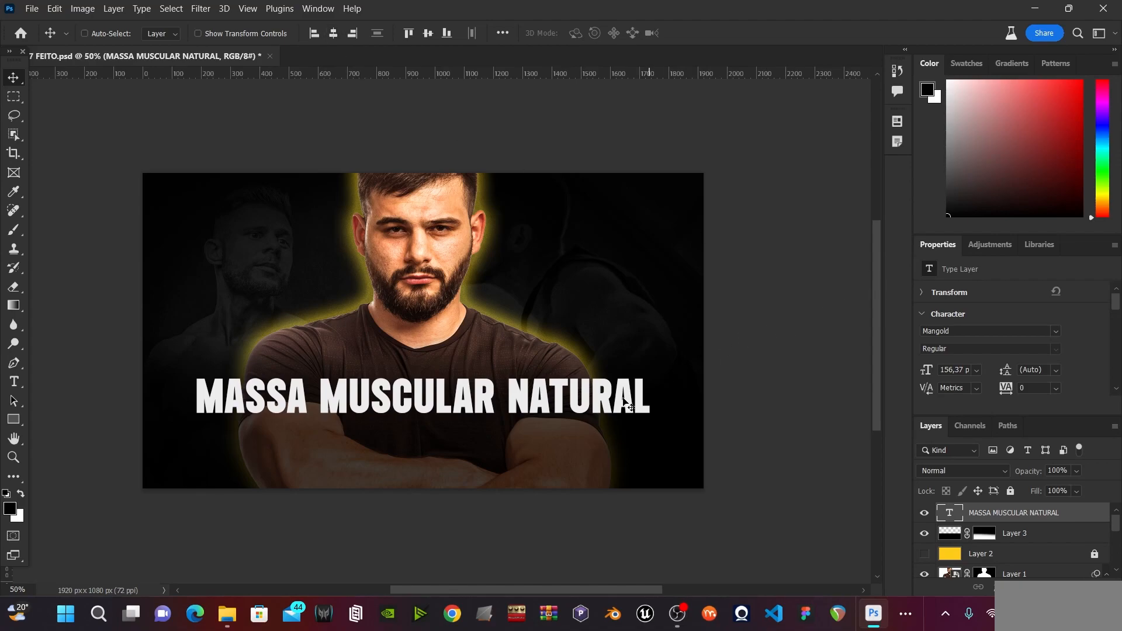
Enlarge the headline to 102% with Free Transform and center it horizontally on the canvas again.
{"action": "key", "text": "ctrl+t"}
{"action": "left_click_drag", "start_coordinate": [650, 374], "coordinate": [659, 370]}
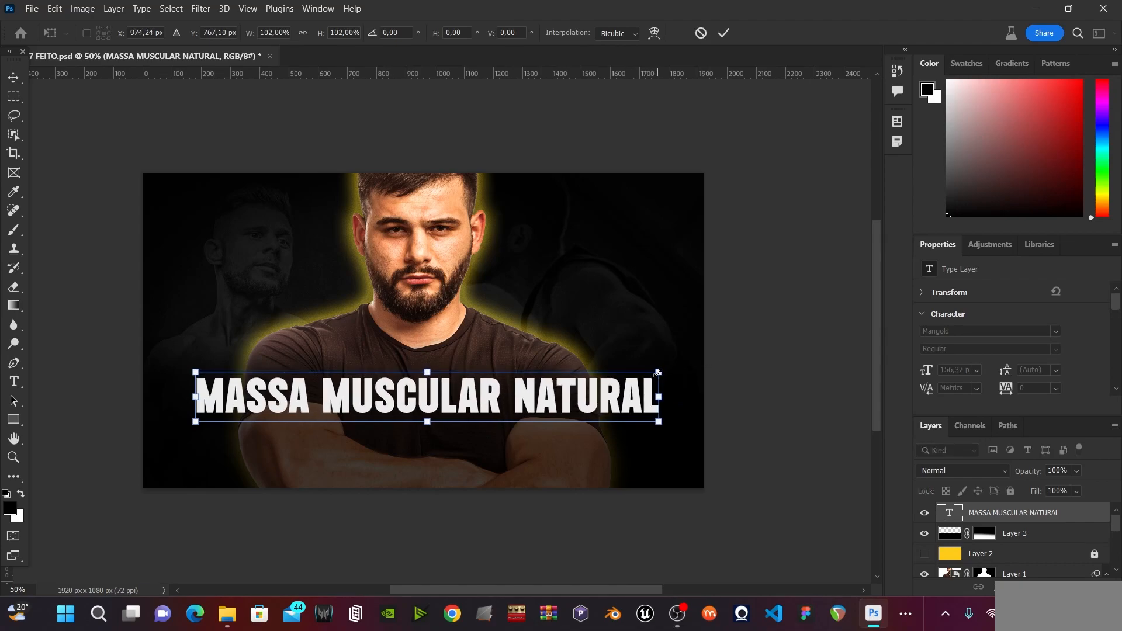
{"action": "key", "text": "Return"}
{"action": "left_click", "coordinate": [333, 34]}
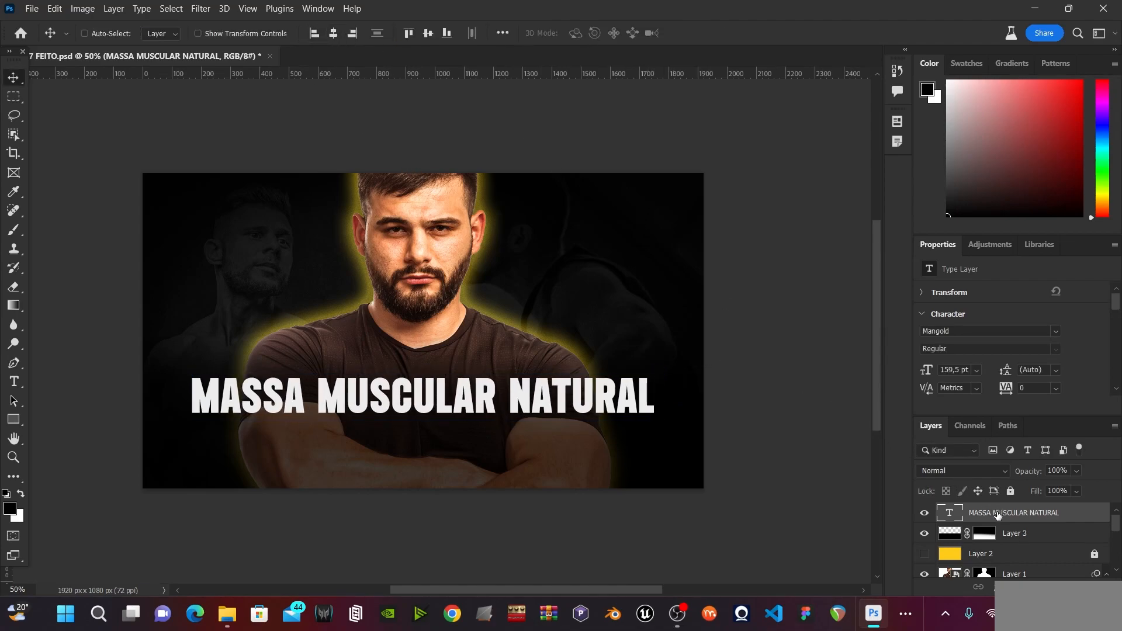
{"action": "left_click", "coordinate": [993, 587]}
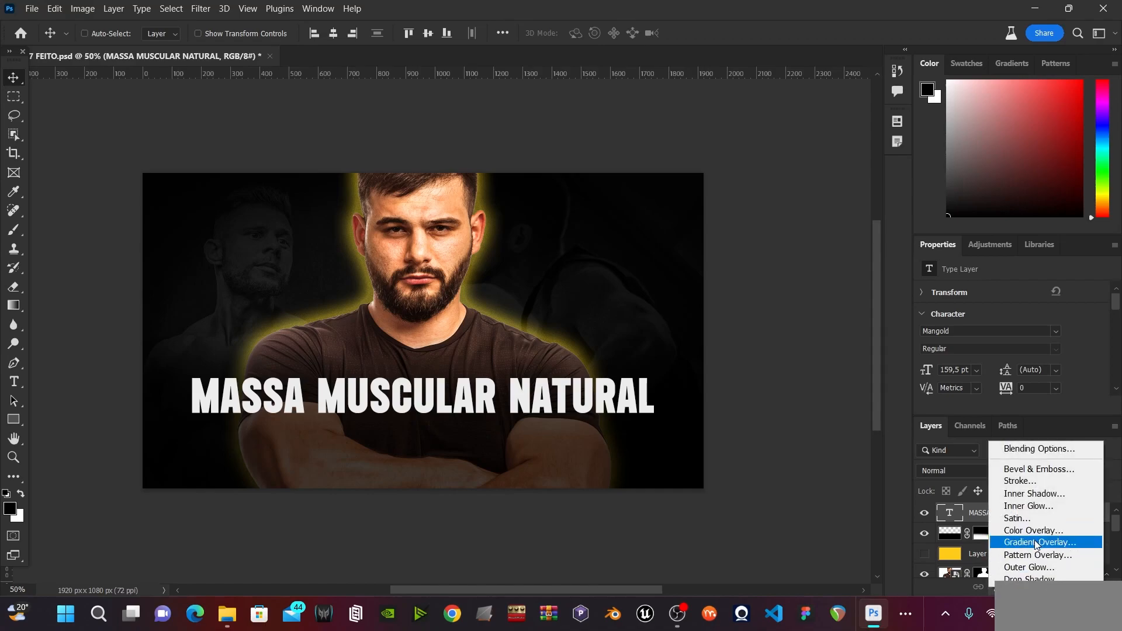
{"action": "left_click", "coordinate": [1036, 542]}
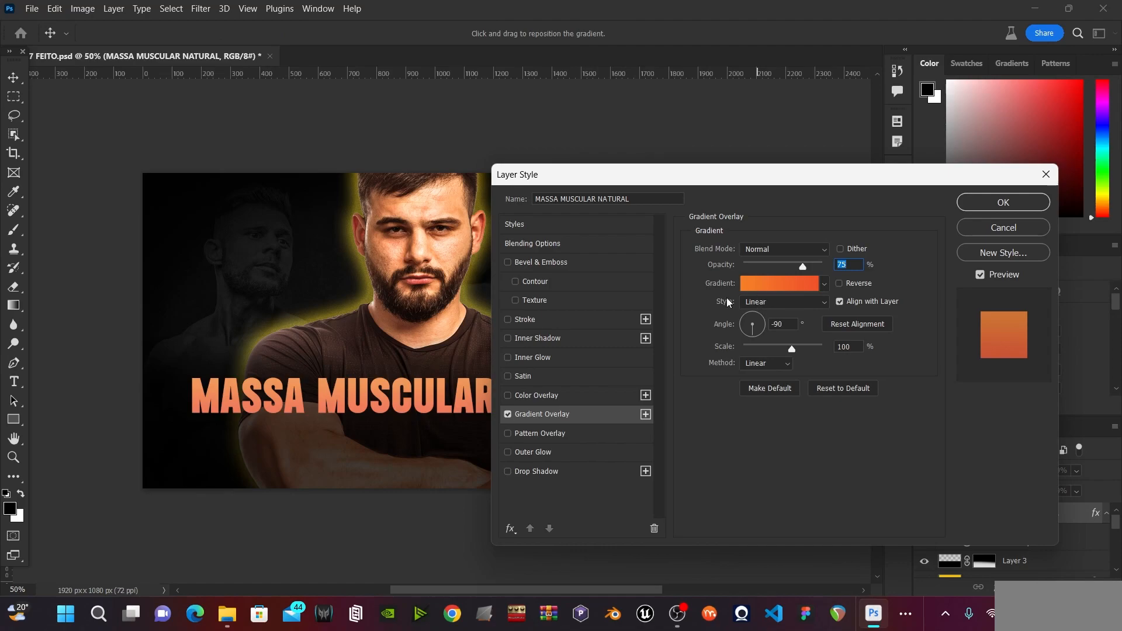
{"action": "left_click", "coordinate": [976, 229]}
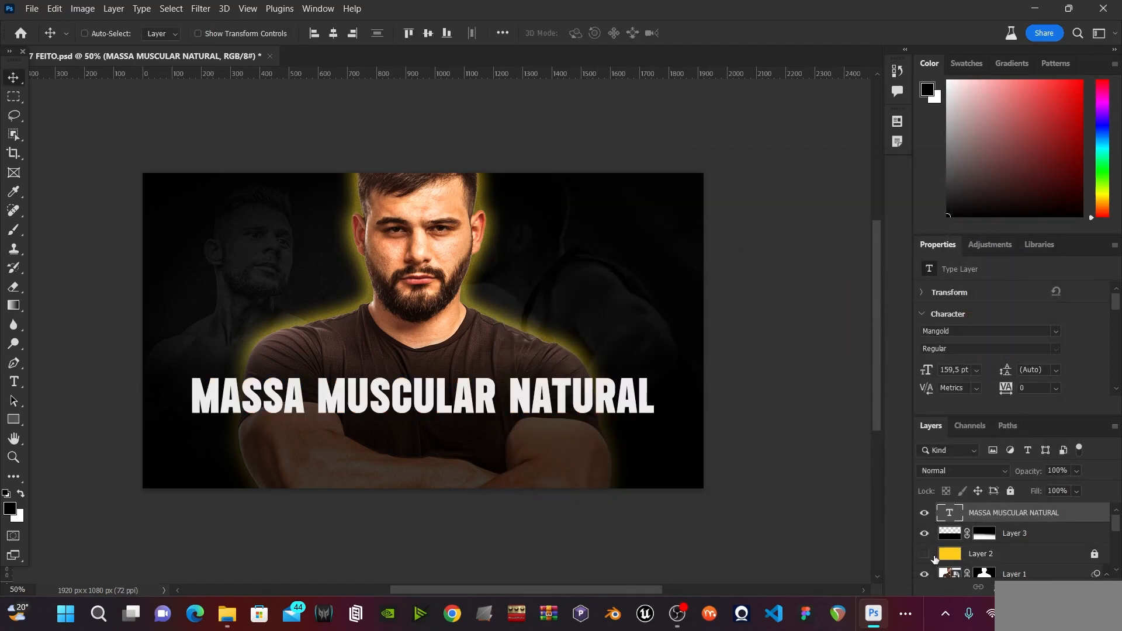
Sample the yellow ffcb17 from the hidden yellow layer as the foreground color, hide that layer again and place it above the headline.
{"action": "left_click", "coordinate": [924, 554]}
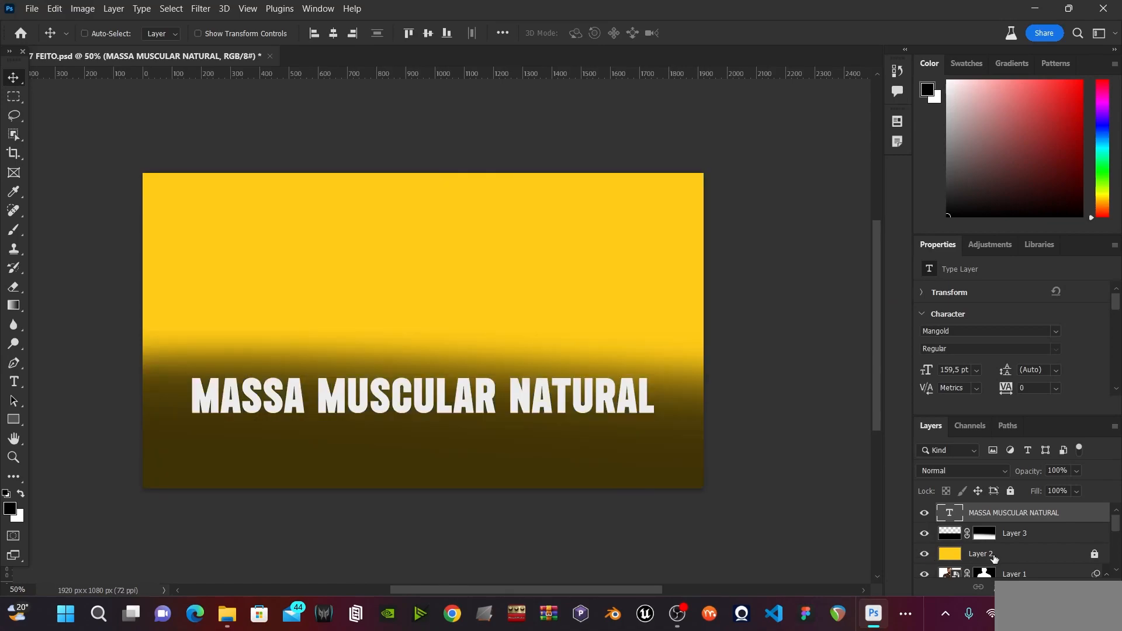
{"action": "left_click", "coordinate": [994, 555]}
{"action": "key", "text": "i"}
{"action": "left_click", "coordinate": [409, 199]}
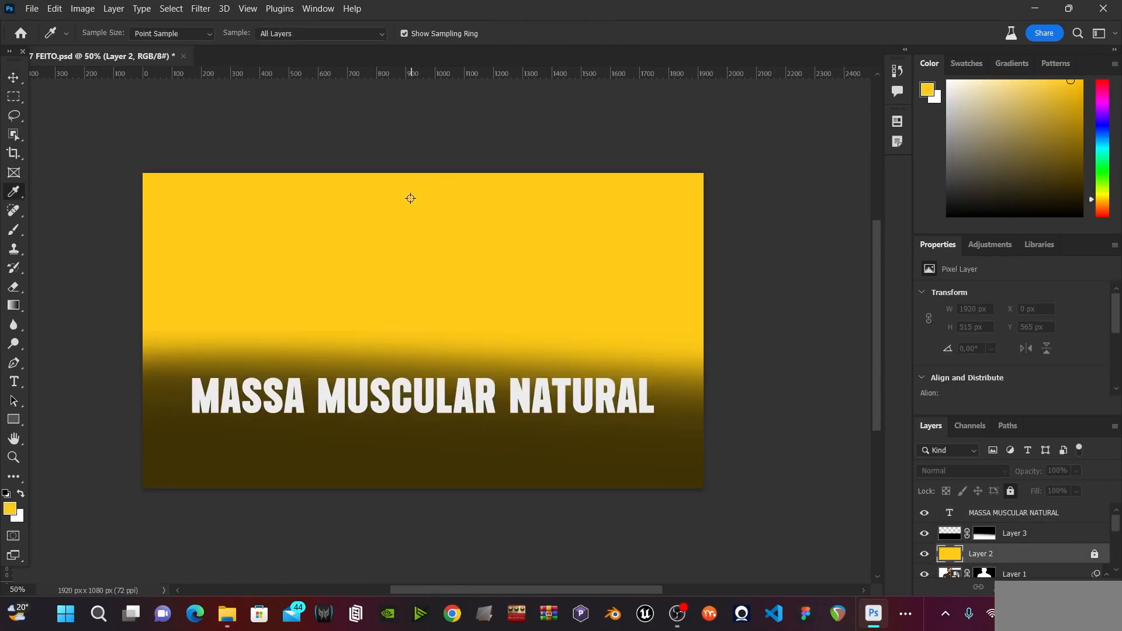
{"action": "left_click", "coordinate": [10, 509]}
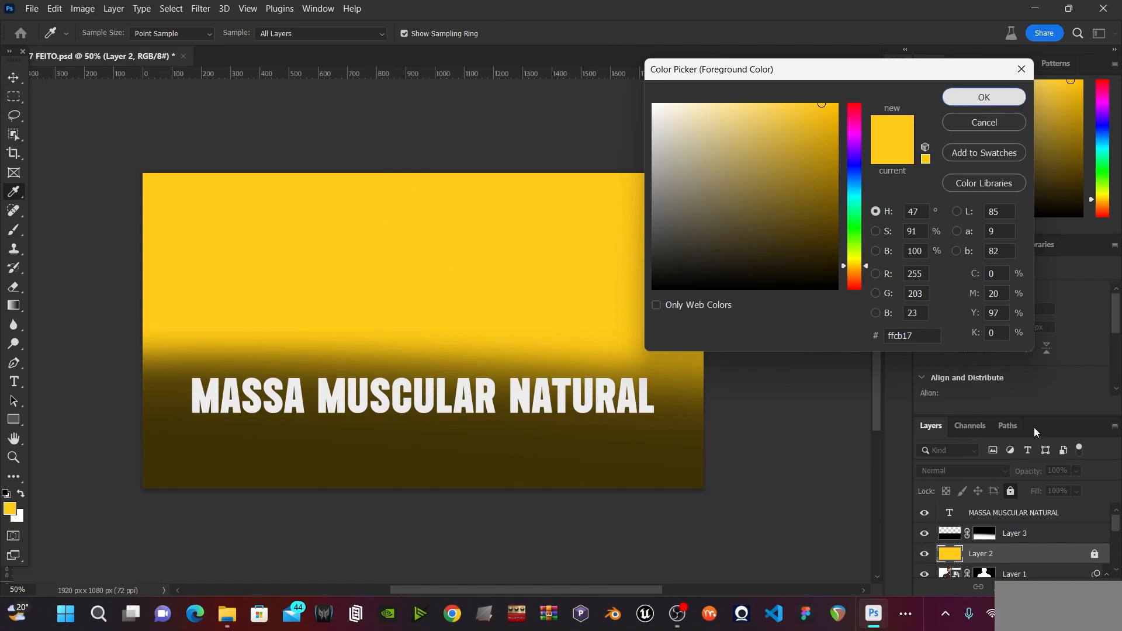
{"action": "key", "text": "Return"}
{"action": "key", "text": "v"}
{"action": "left_click", "coordinate": [925, 553]}
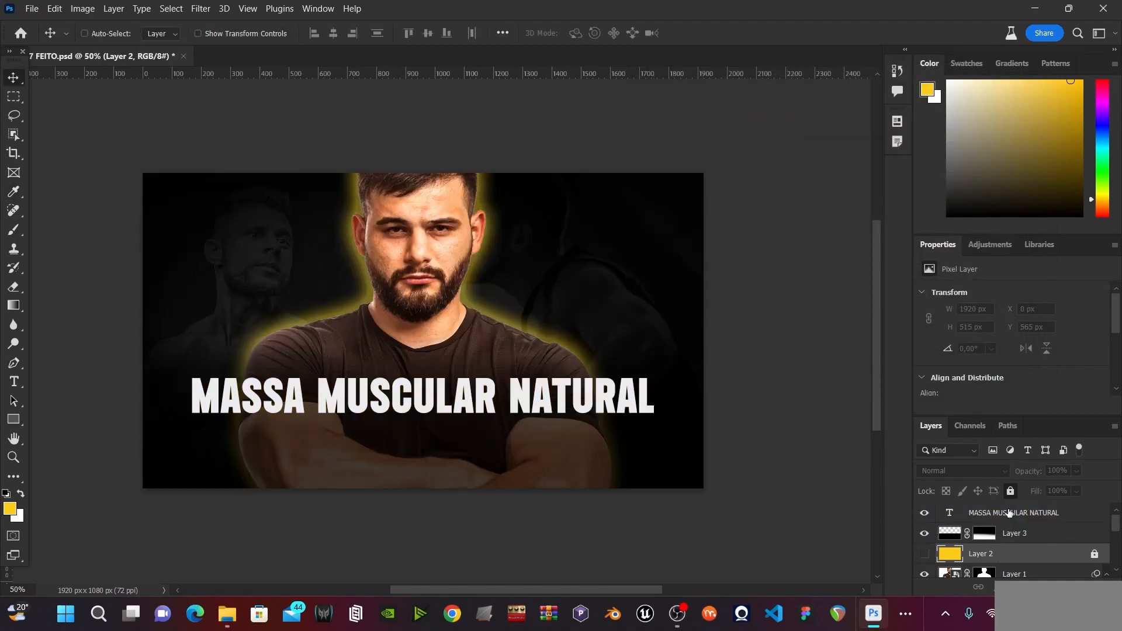
{"action": "left_click_drag", "start_coordinate": [1007, 510], "coordinate": [1005, 513]}
Add a Gradient Overlay to the headline layer and set the gradient's starting color stop to ffcb17.
{"action": "left_click", "coordinate": [1001, 535]}
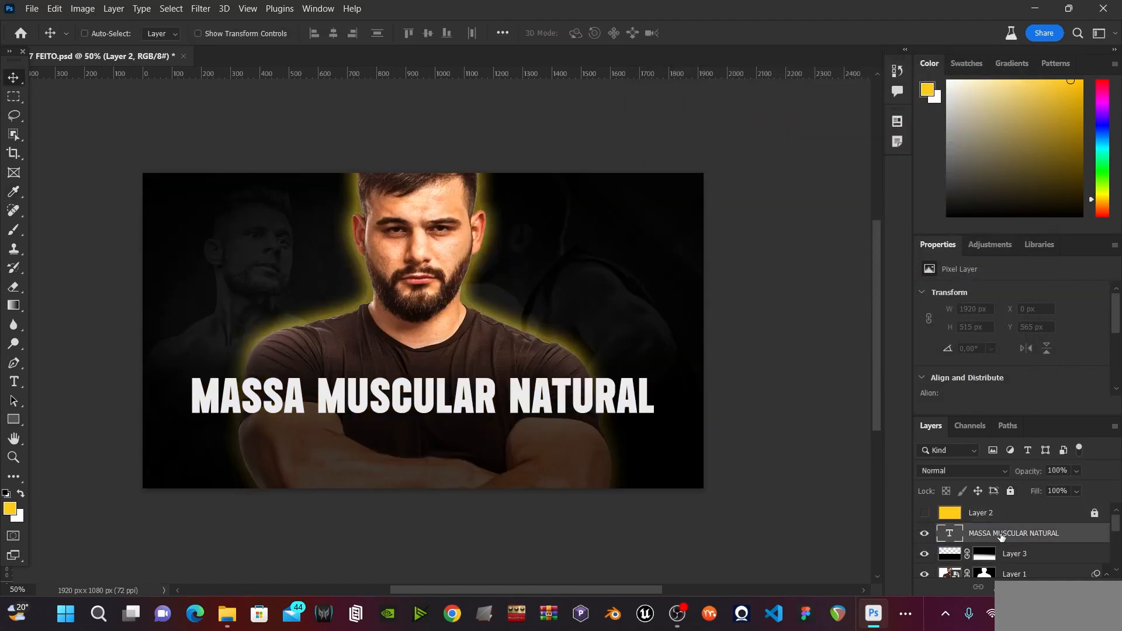
{"action": "left_click", "coordinate": [982, 587]}
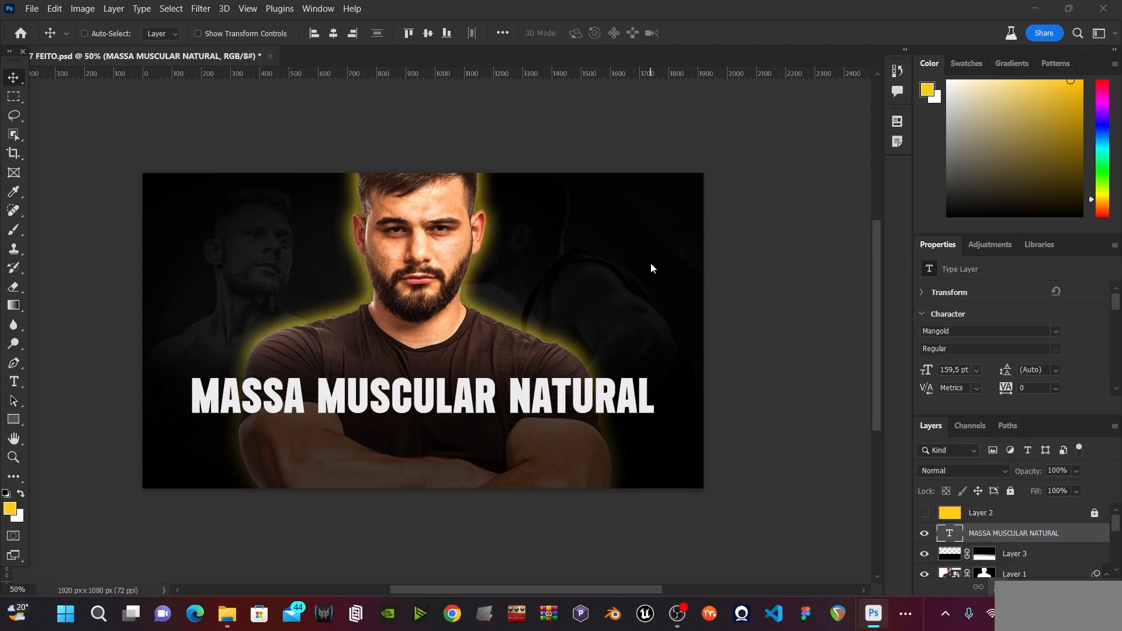
{"action": "left_click", "coordinate": [773, 286]}
{"action": "double_click", "coordinate": [408, 332]}
{"action": "type", "text": "fcc21c"}
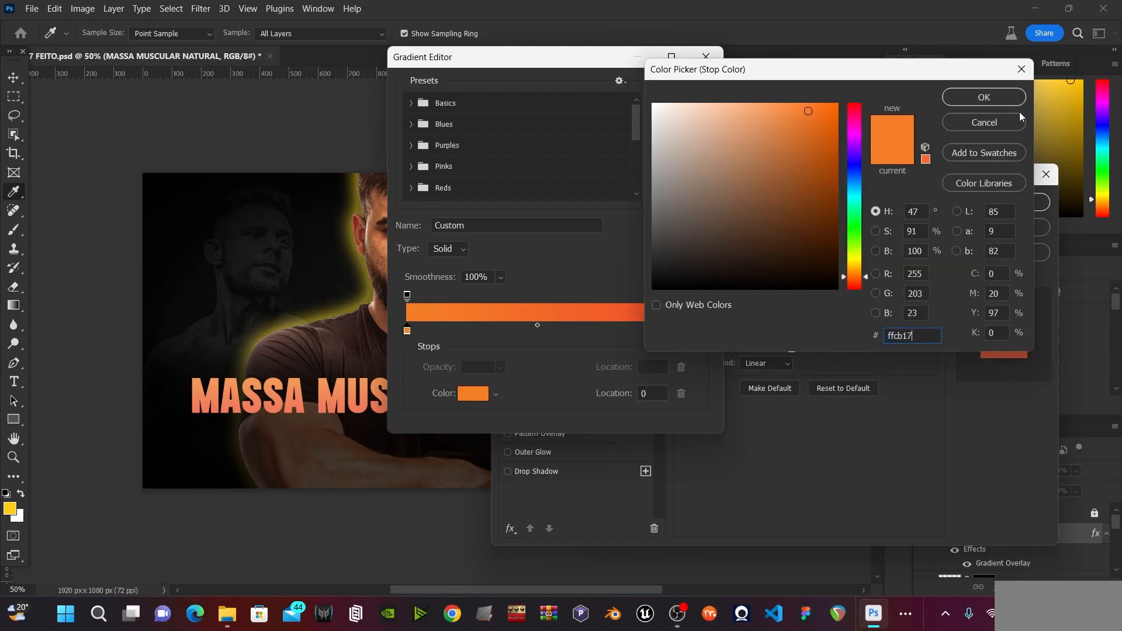
{"action": "key", "text": "Return"}
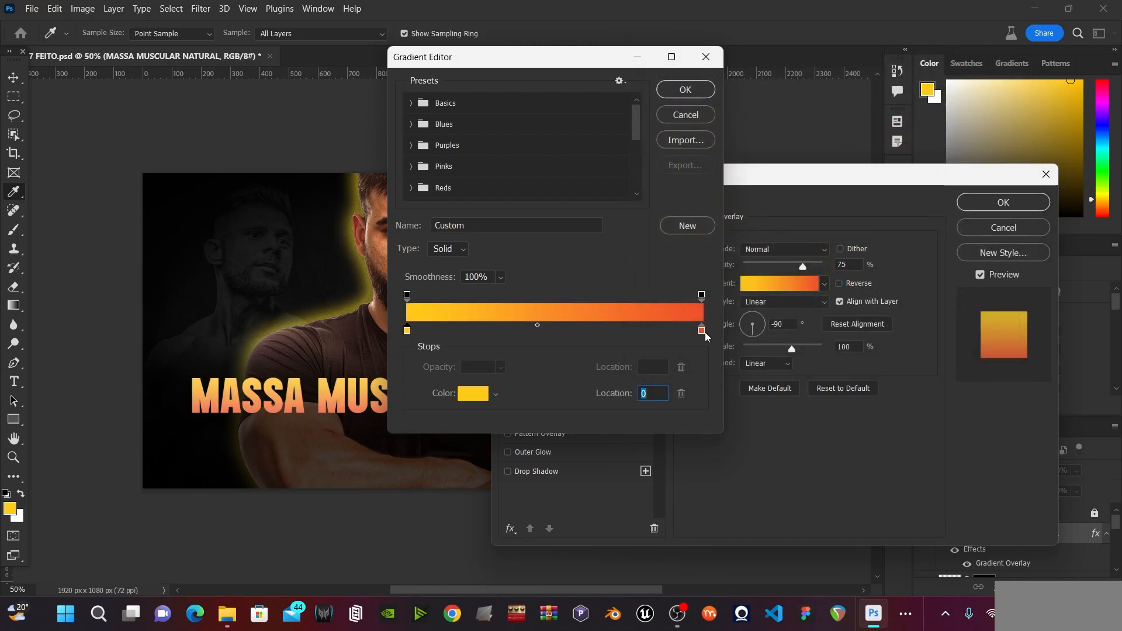
Set the gradient's ending color stop to ffcb17.
{"action": "left_click", "coordinate": [702, 331]}
{"action": "double_click", "coordinate": [702, 331]}
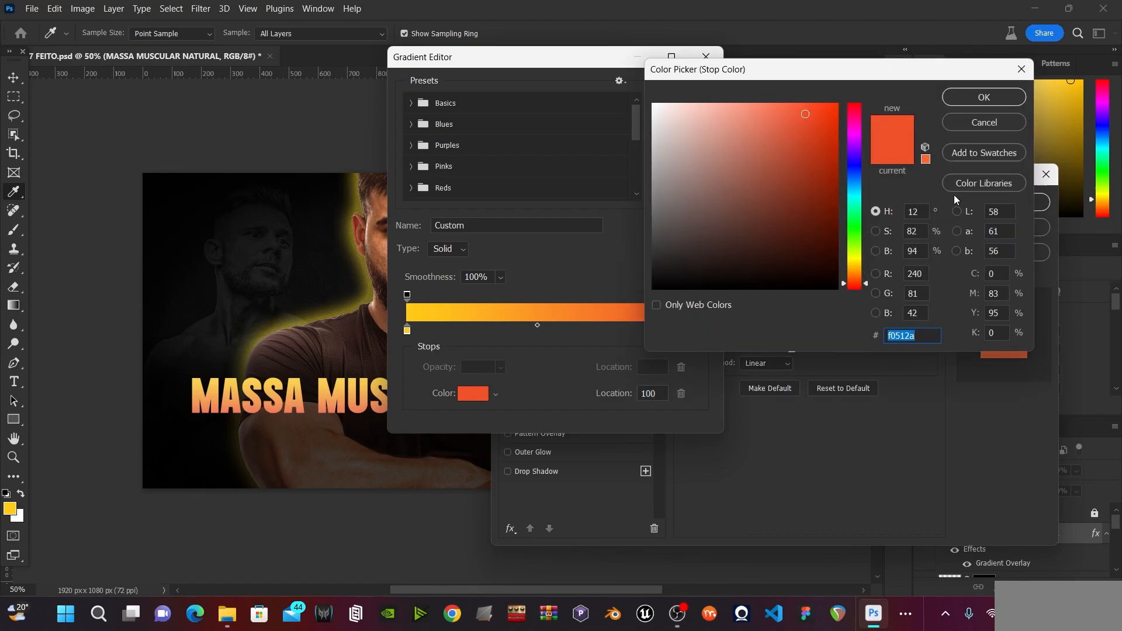
{"action": "type", "text": "ffcb17"}
{"action": "left_click", "coordinate": [984, 97]}
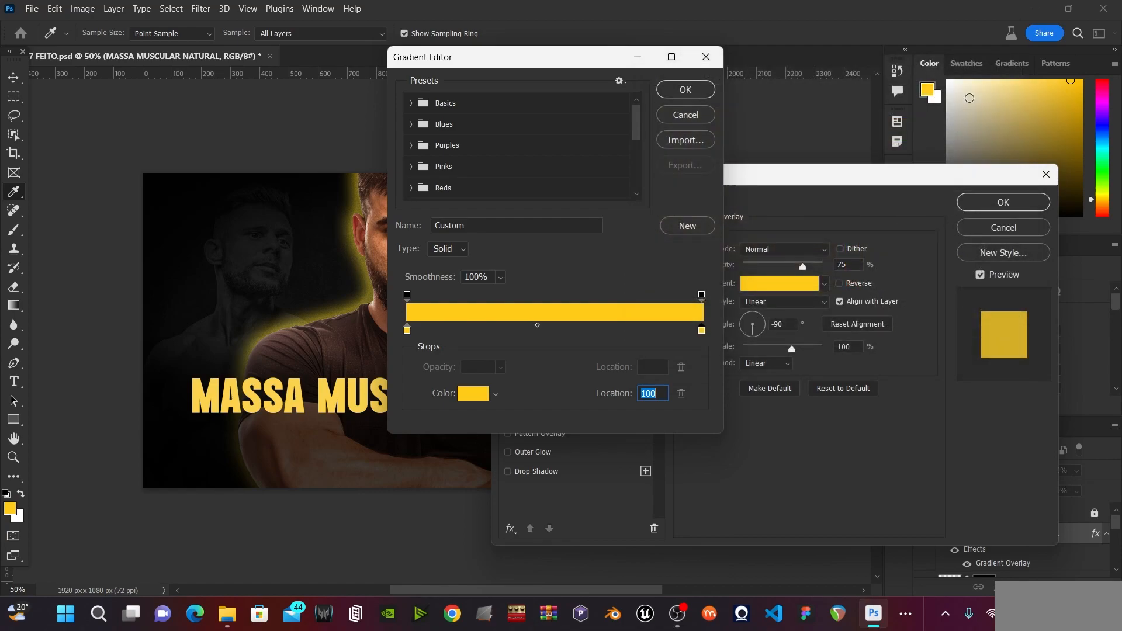
Change the gradient's ending color stop to the orange-red ff4217.
{"action": "left_click_drag", "start_coordinate": [555, 56], "coordinate": [807, 163]}
{"action": "double_click", "coordinate": [953, 437]}
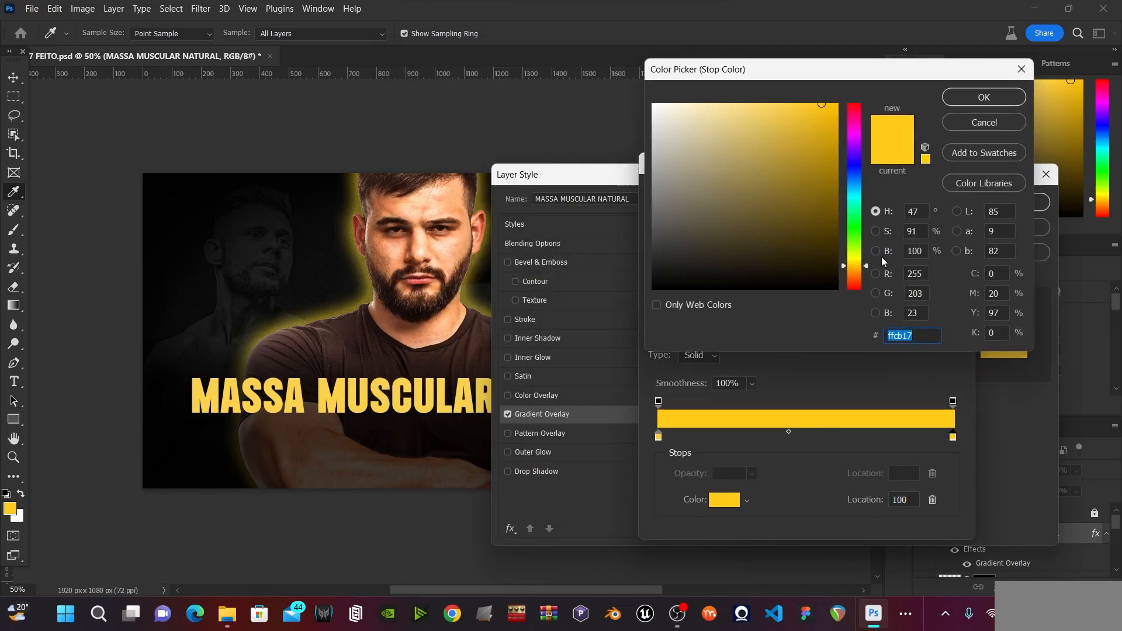
{"action": "left_click", "coordinate": [876, 275]}
{"action": "left_click", "coordinate": [876, 294]}
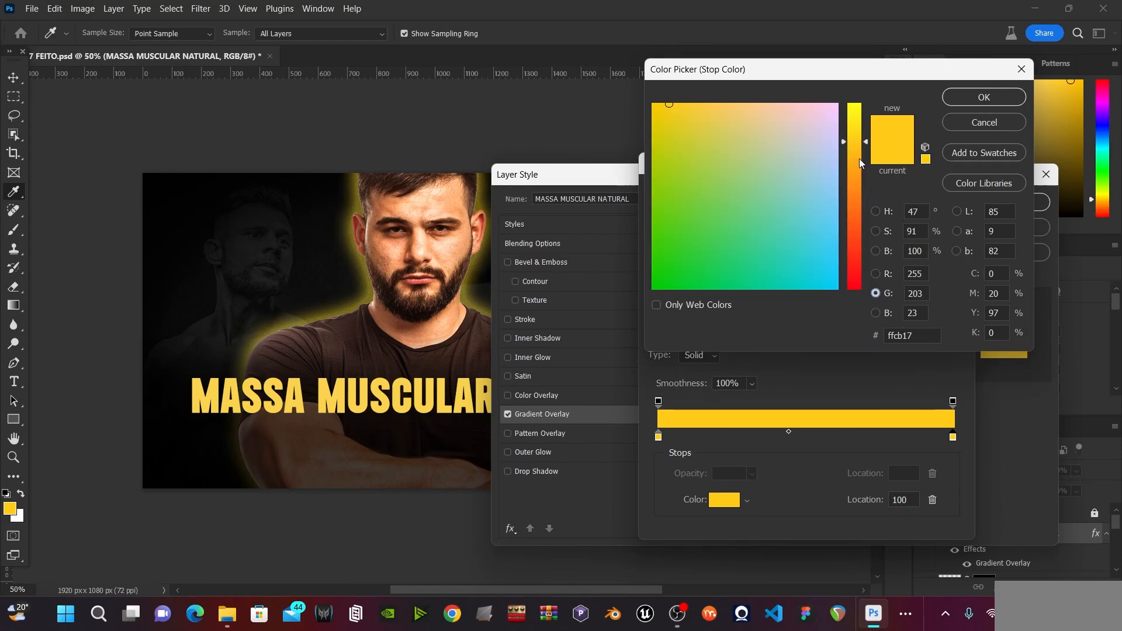
{"action": "left_click_drag", "start_coordinate": [832, 75], "coordinate": [809, 75]}
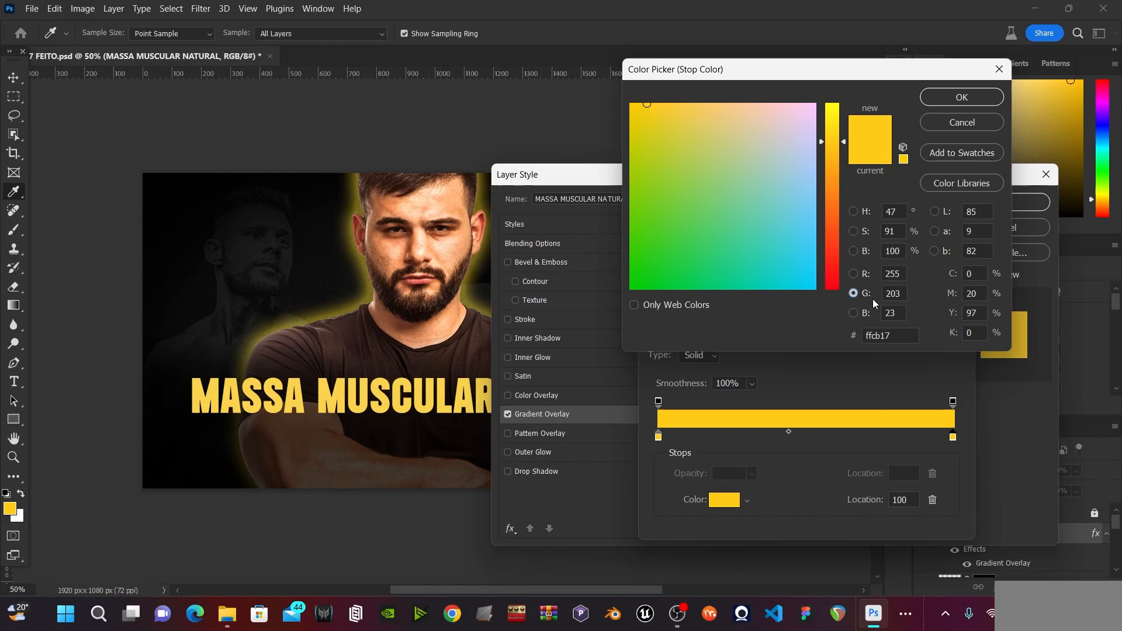
{"action": "left_click_drag", "start_coordinate": [840, 77], "coordinate": [763, 92]}
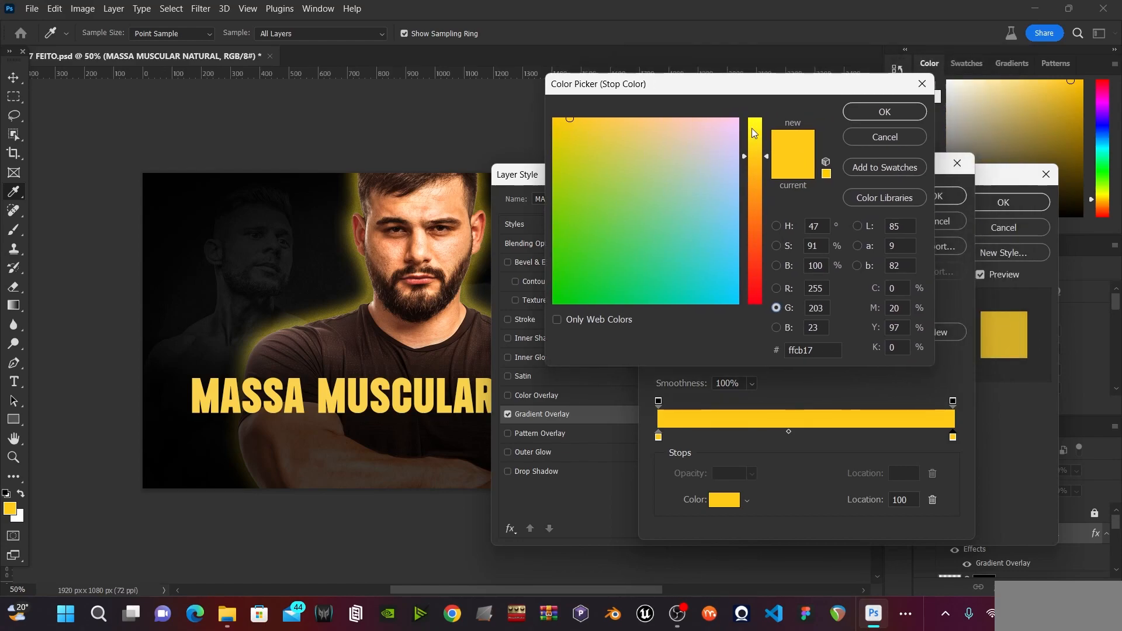
{"action": "left_click", "coordinate": [757, 184]}
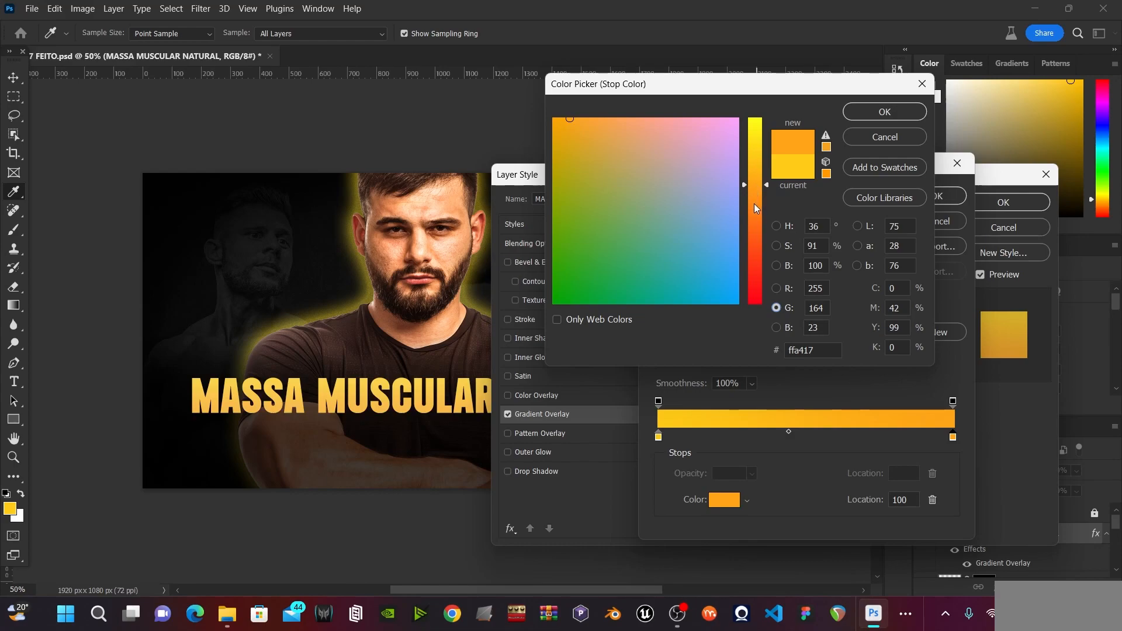
{"action": "left_click", "coordinate": [754, 203]}
{"action": "left_click", "coordinate": [755, 226]}
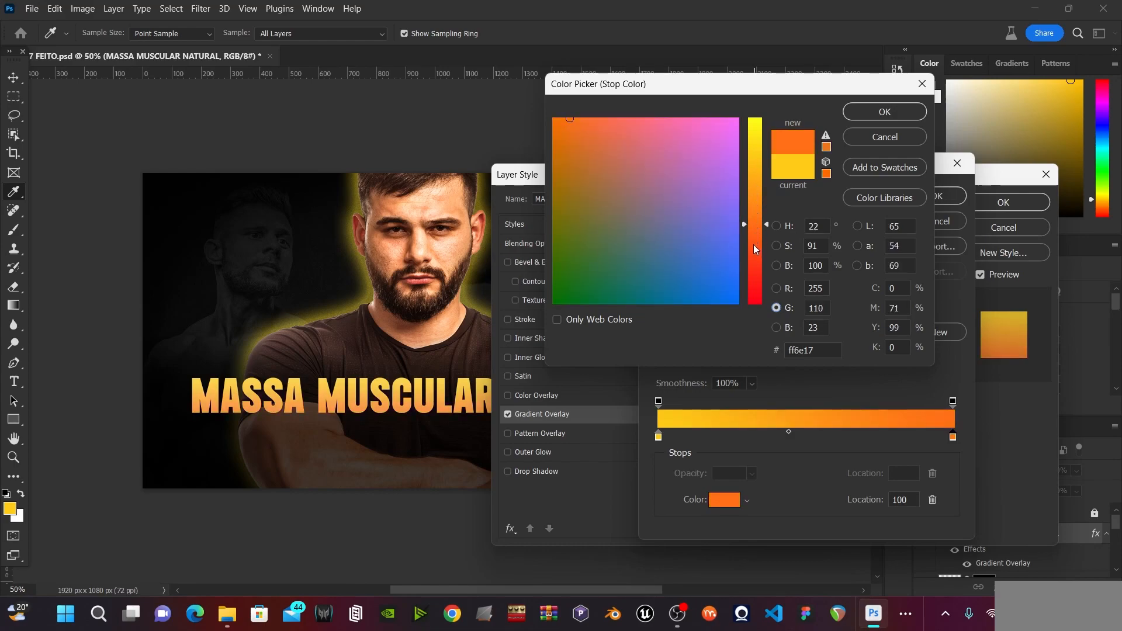
{"action": "left_click", "coordinate": [753, 245]}
{"action": "left_click", "coordinate": [753, 252]}
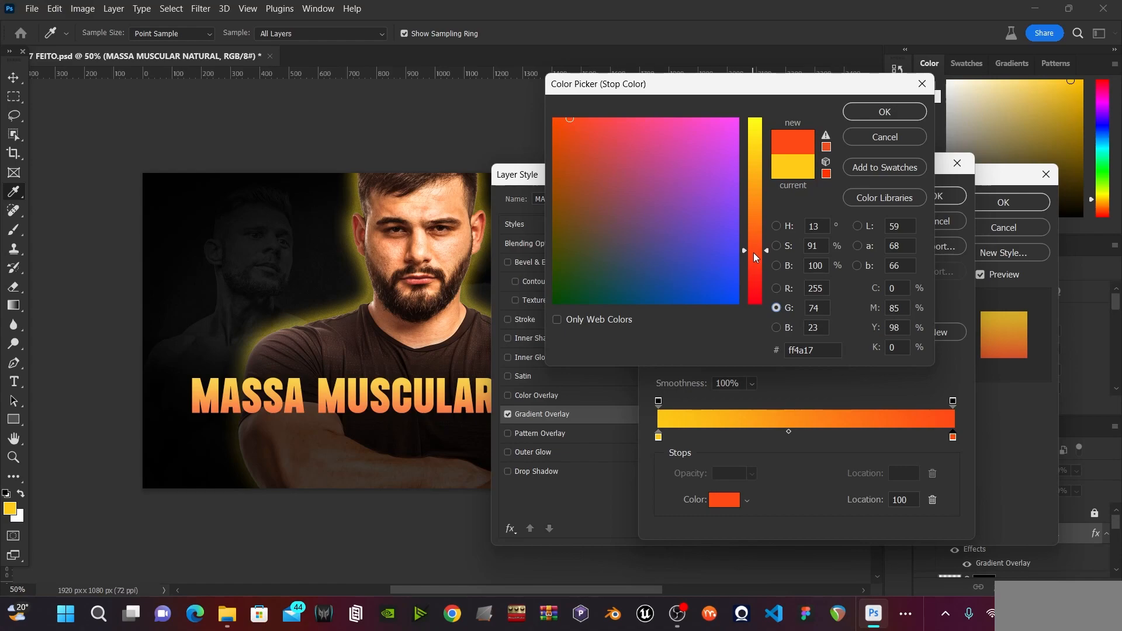
{"action": "left_click", "coordinate": [753, 254]}
{"action": "left_click", "coordinate": [884, 112]}
{"action": "left_click", "coordinate": [936, 196]}
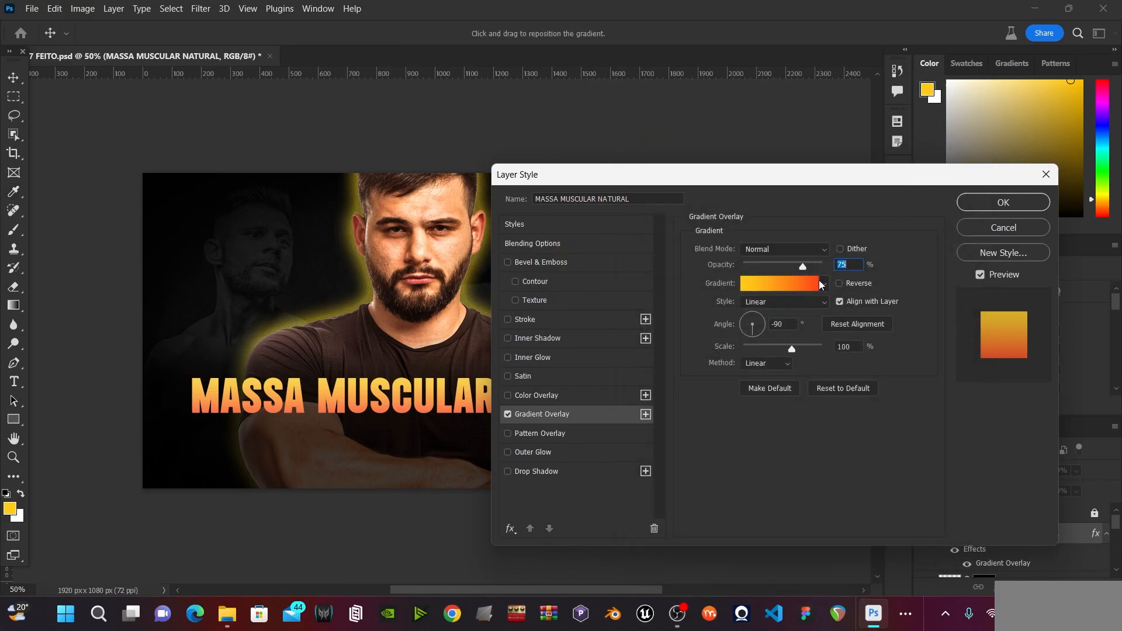
Raise the Gradient Overlay's opacity to 100% and set the gradient's ending color stop to the orange ff6817.
{"action": "left_click_drag", "start_coordinate": [804, 267], "coordinate": [825, 268]}
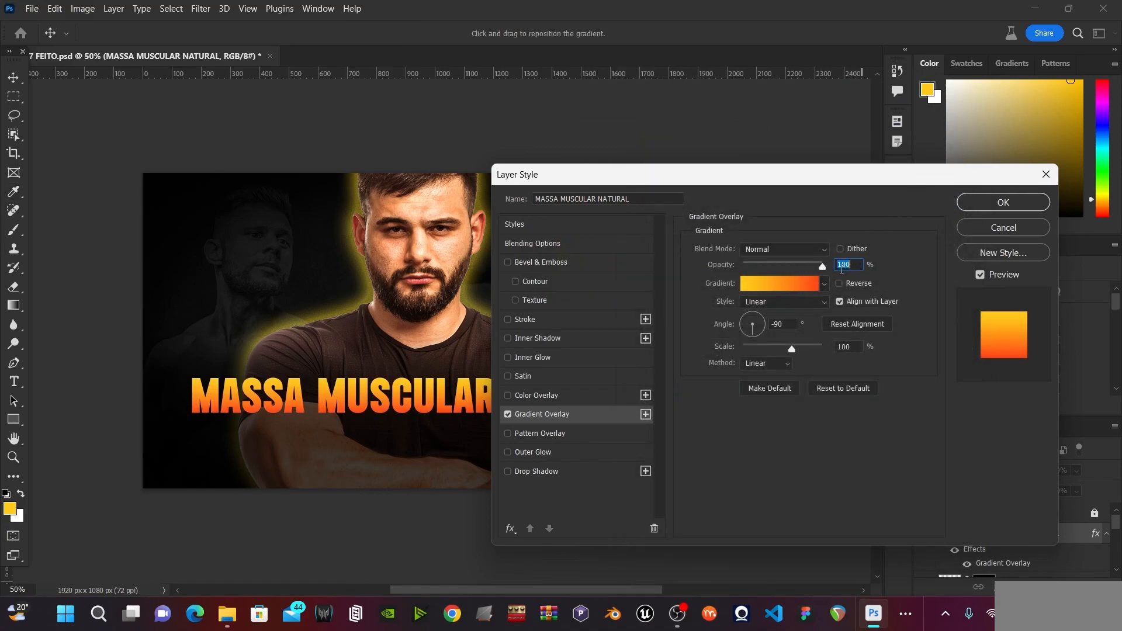
{"action": "left_click", "coordinate": [788, 289]}
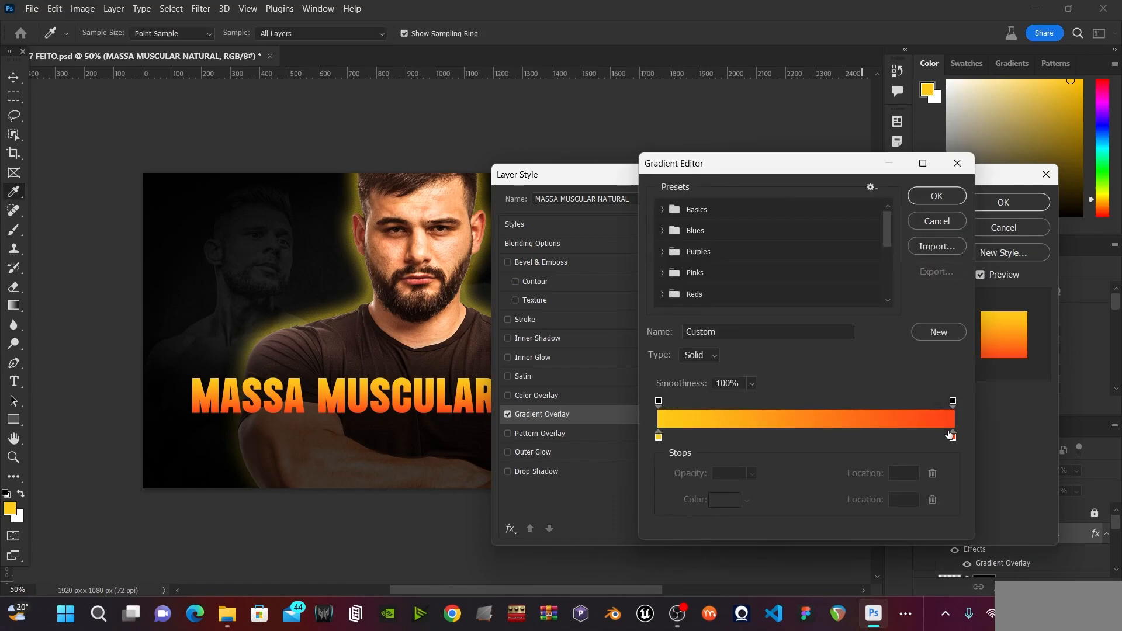
{"action": "left_click", "coordinate": [954, 438]}
{"action": "double_click", "coordinate": [953, 438]}
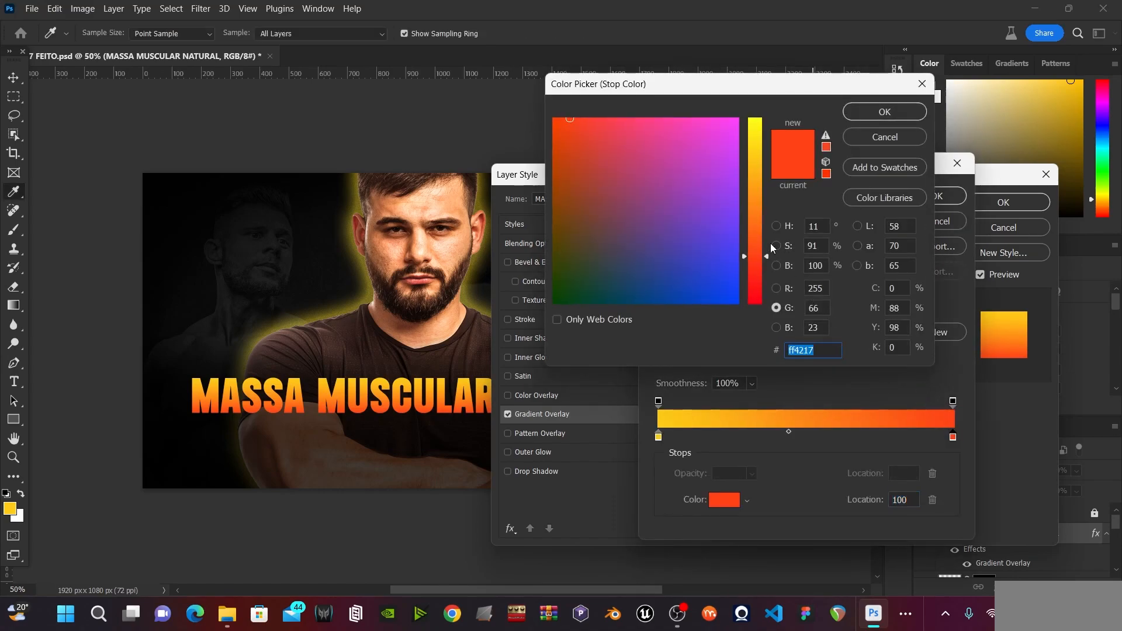
{"action": "left_click", "coordinate": [759, 228]}
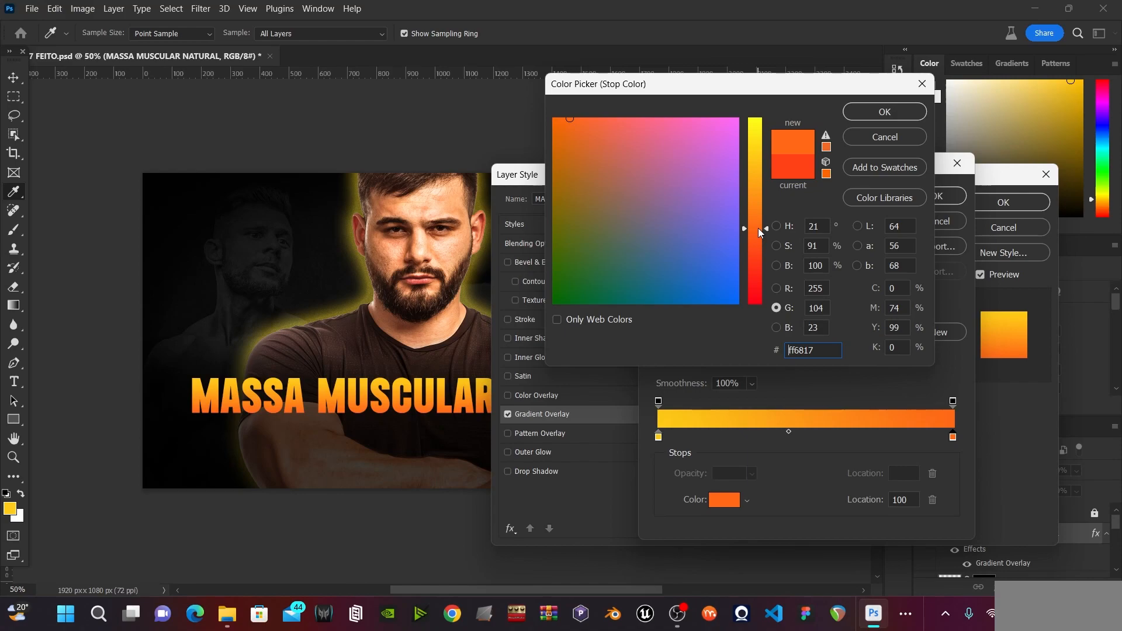
{"action": "left_click", "coordinate": [885, 111]}
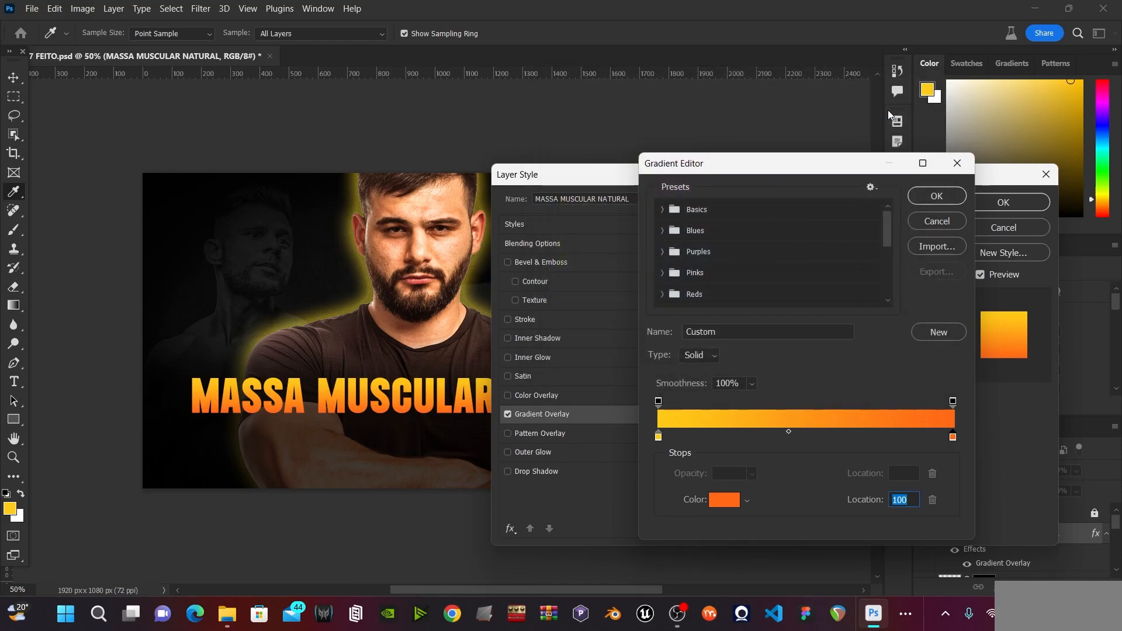
Add a ffcb17 color stop at location 14 and set the gradient's starting color stop to the brighter yellow ffec17.
{"action": "left_click", "coordinate": [659, 437]}
{"action": "left_click", "coordinate": [688, 437]}
{"action": "left_click", "coordinate": [659, 438]}
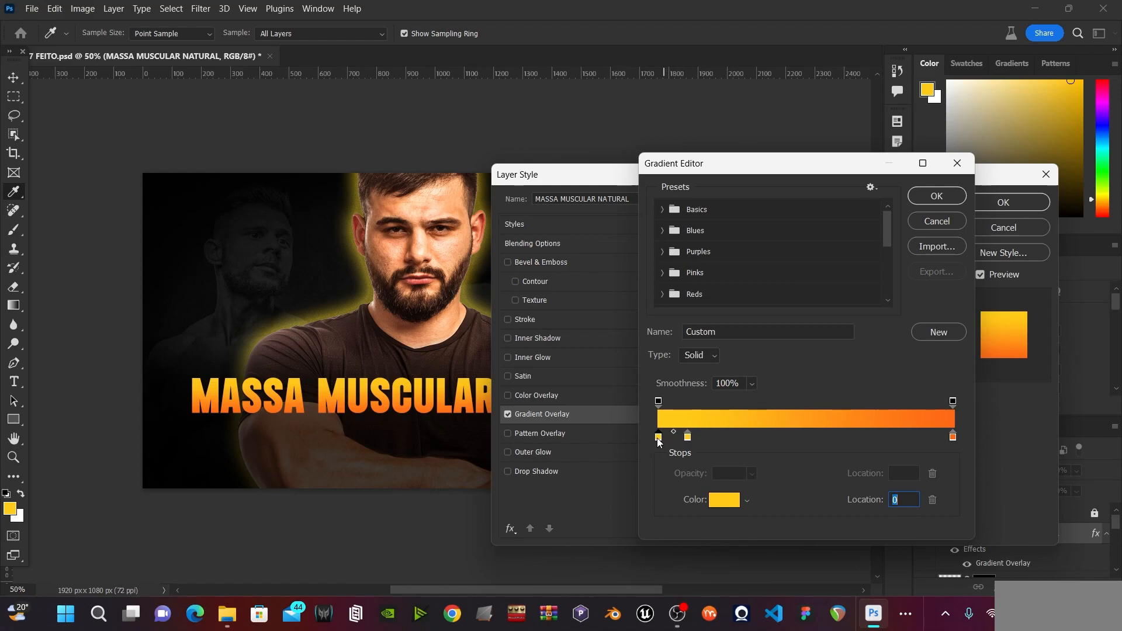
{"action": "double_click", "coordinate": [658, 439]}
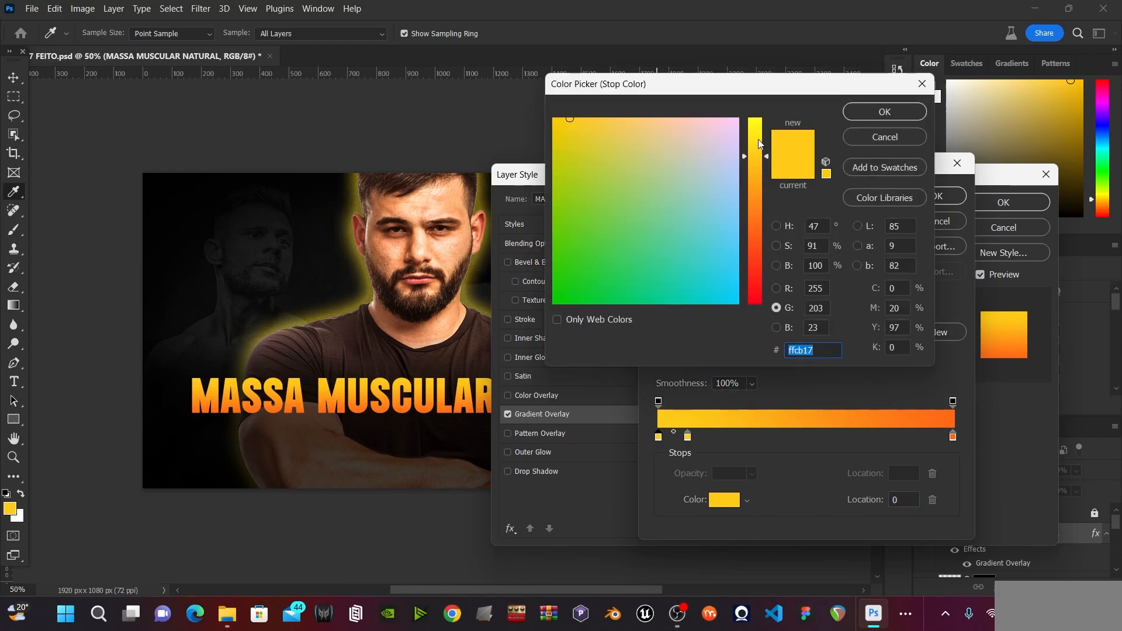
{"action": "left_click", "coordinate": [759, 139]}
{"action": "left_click_drag", "start_coordinate": [758, 139], "coordinate": [760, 133]}
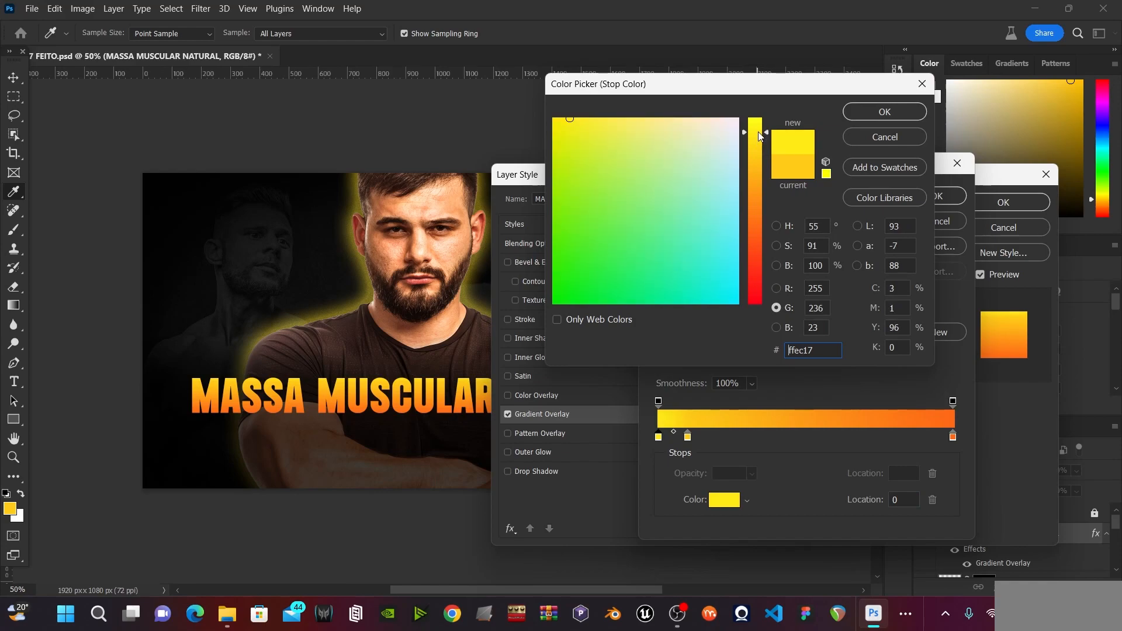
{"action": "left_click", "coordinate": [884, 112]}
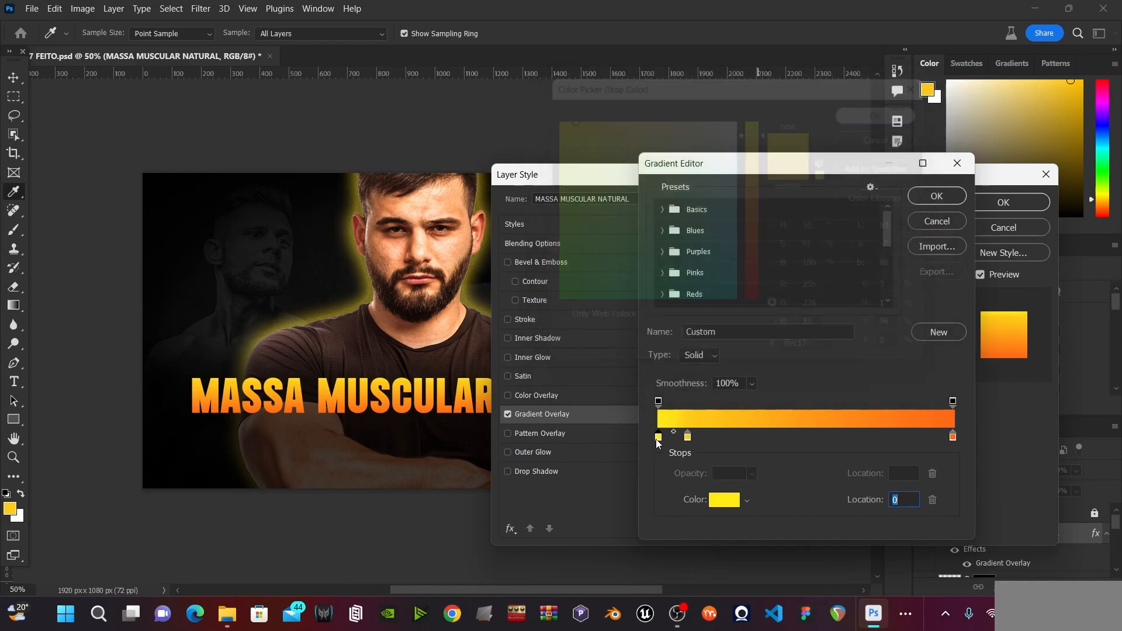
{"action": "left_click_drag", "start_coordinate": [688, 437], "coordinate": [702, 439]}
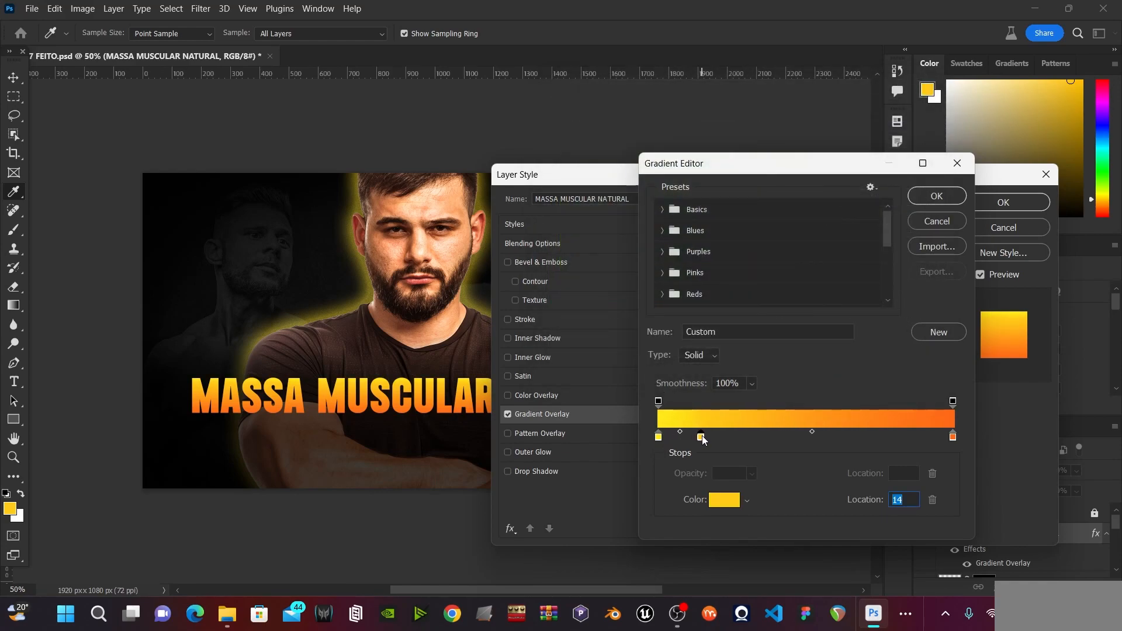
{"action": "left_click", "coordinate": [930, 198]}
Add a Drop Shadow to the headline with 100% opacity, a 138° angle, 39 px distance and 0 px size.
{"action": "left_click_drag", "start_coordinate": [792, 175], "coordinate": [774, 167]}
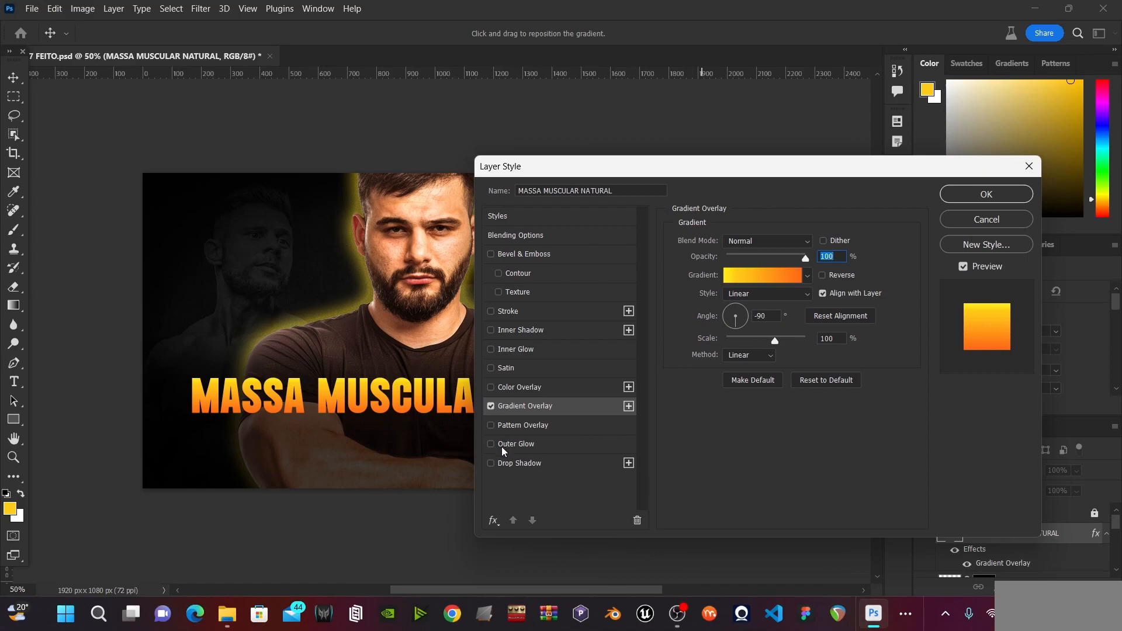
{"action": "left_click", "coordinate": [527, 465]}
{"action": "left_click_drag", "start_coordinate": [756, 338], "coordinate": [759, 338]}
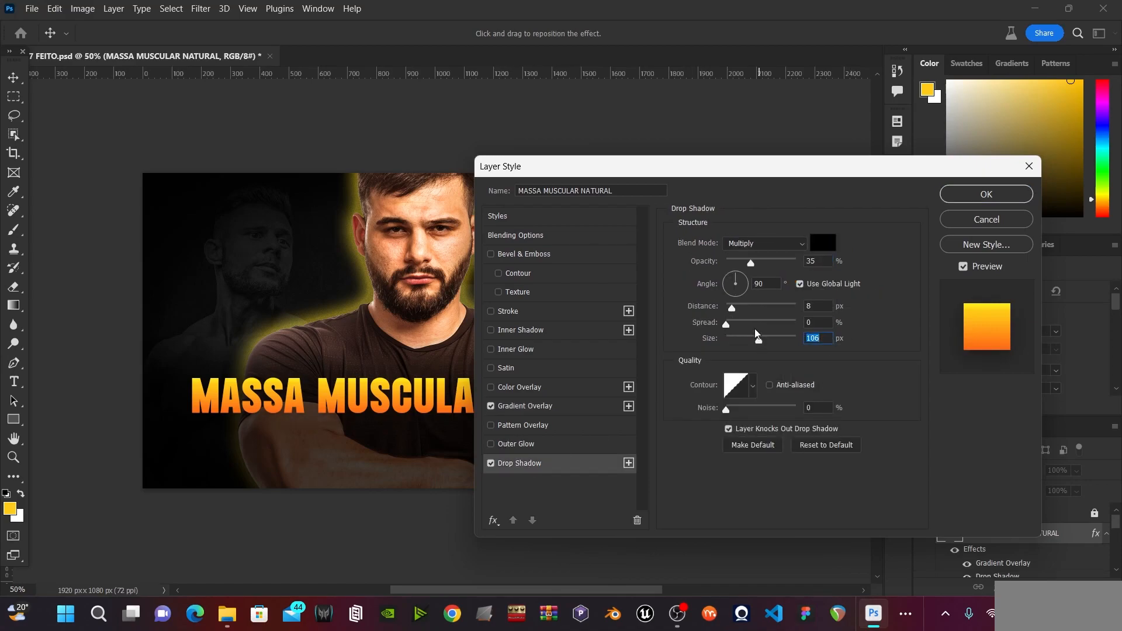
{"action": "left_click_drag", "start_coordinate": [762, 264], "coordinate": [769, 265]}
{"action": "left_click_drag", "start_coordinate": [732, 313], "coordinate": [722, 346]}
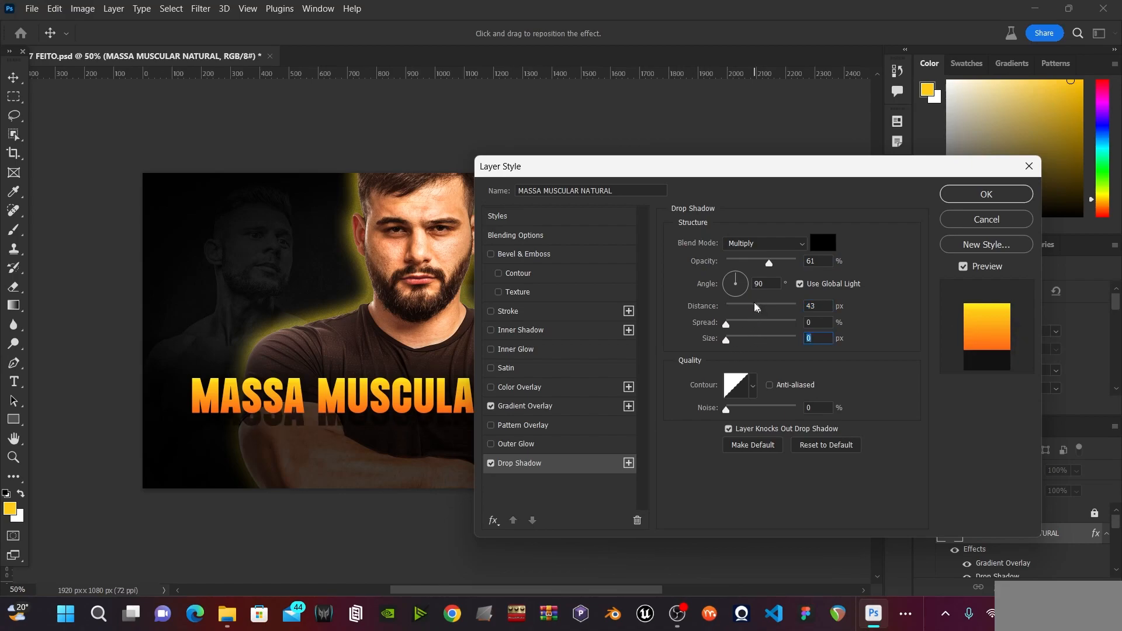
{"action": "left_click_drag", "start_coordinate": [762, 310], "coordinate": [812, 264]}
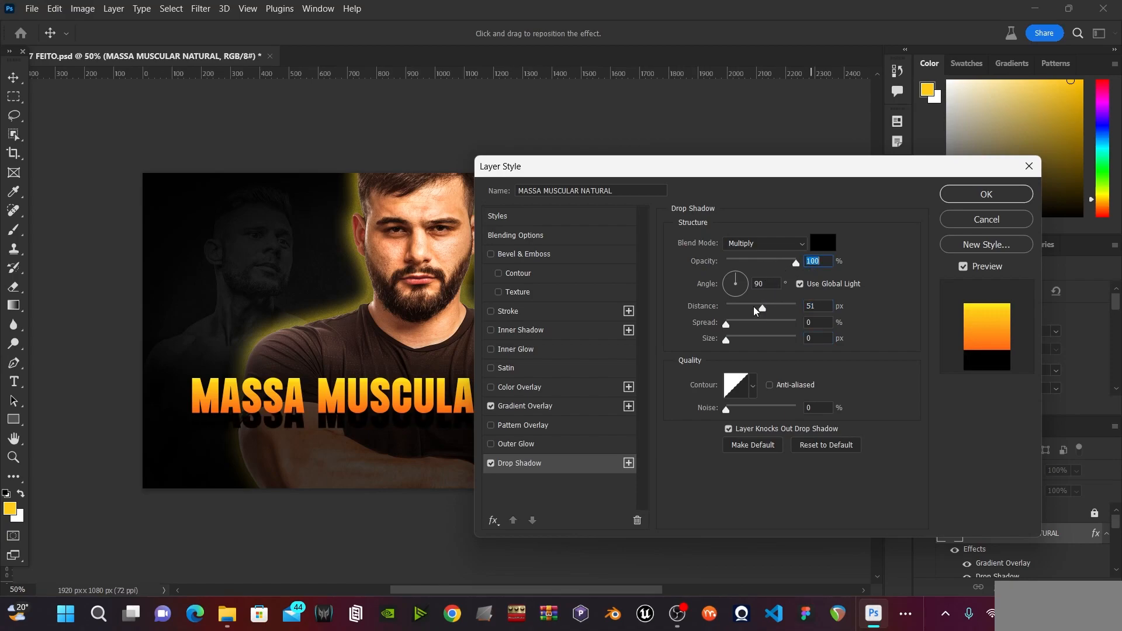
{"action": "left_click_drag", "start_coordinate": [762, 310], "coordinate": [734, 284]}
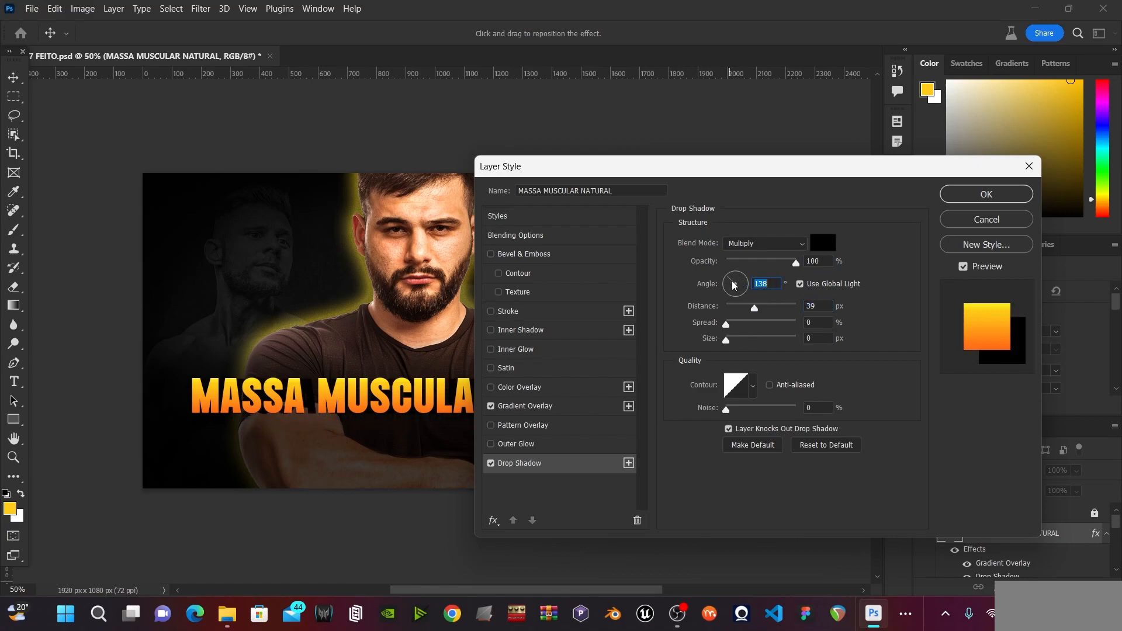
Set the headline's drop shadow to a 142° angle and 49 px distance.
{"action": "left_click_drag", "start_coordinate": [741, 175], "coordinate": [933, 152]}
{"action": "left_click_drag", "start_coordinate": [924, 260], "coordinate": [955, 291]}
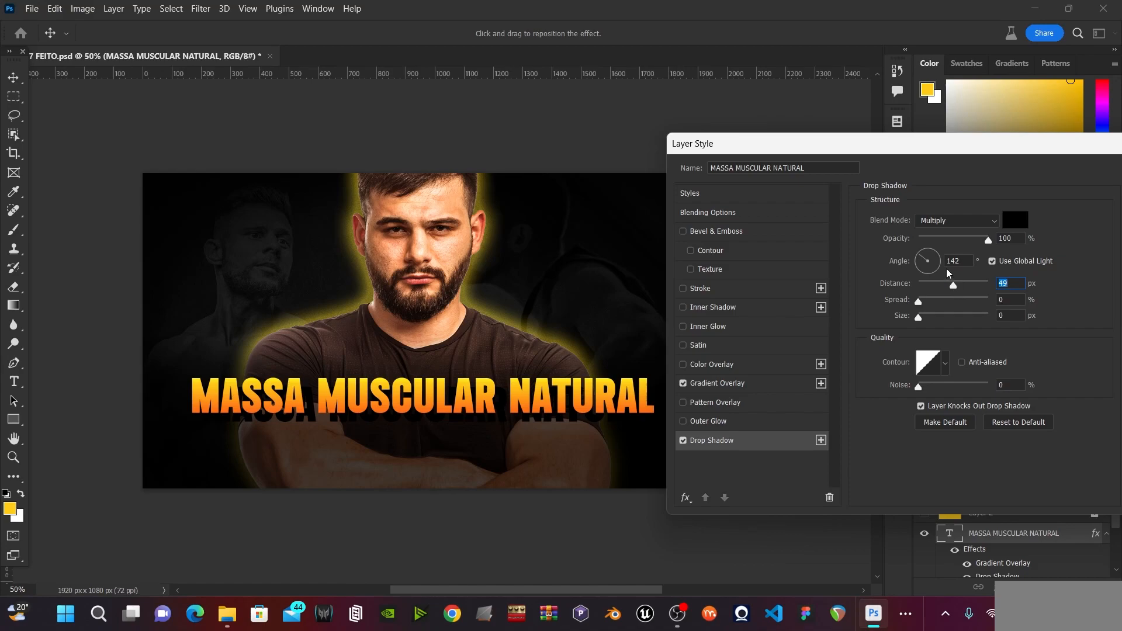
{"action": "left_click_drag", "start_coordinate": [863, 147], "coordinate": [771, 184]}
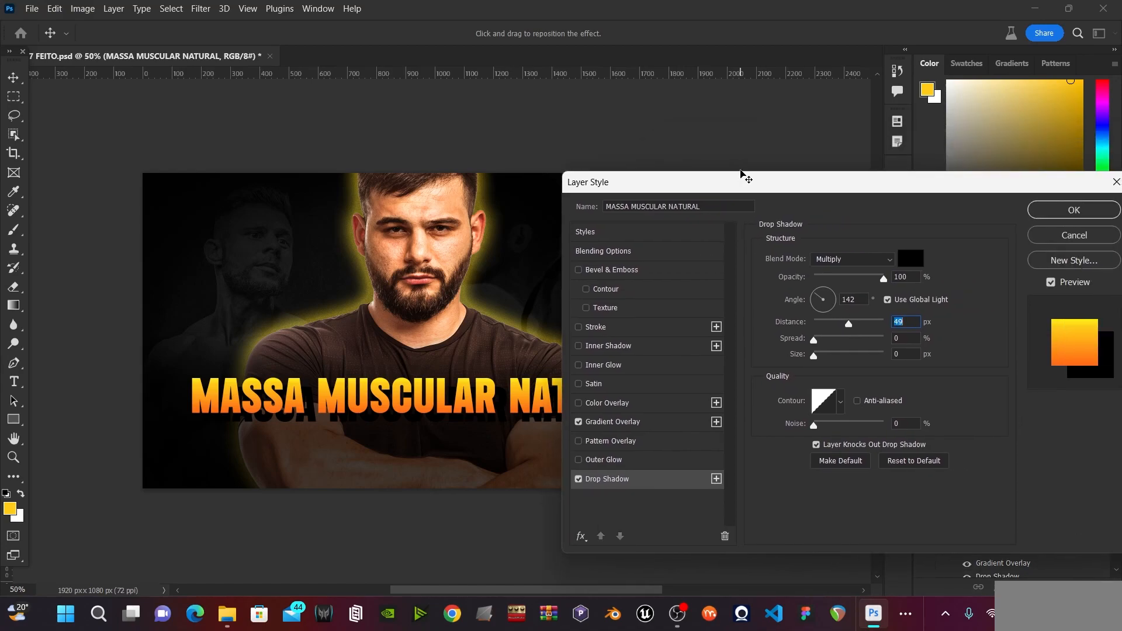
{"action": "left_click_drag", "start_coordinate": [741, 173], "coordinate": [664, 195]}
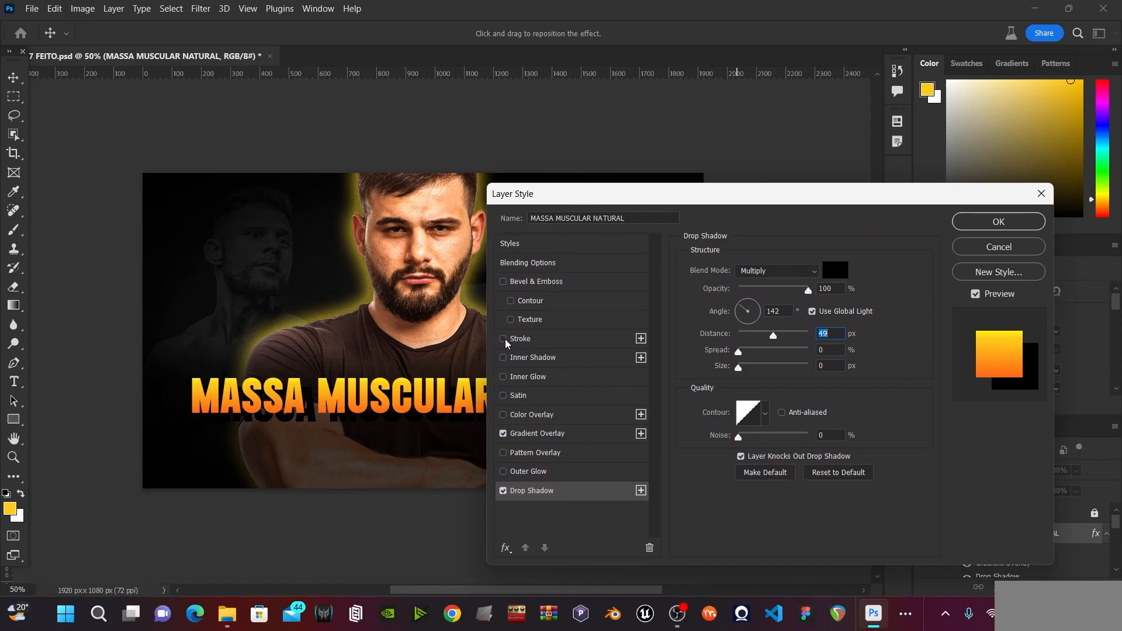
Add a 1 px white Stroke positioned outside to the headline and apply the layer style.
{"action": "left_click", "coordinate": [504, 340]}
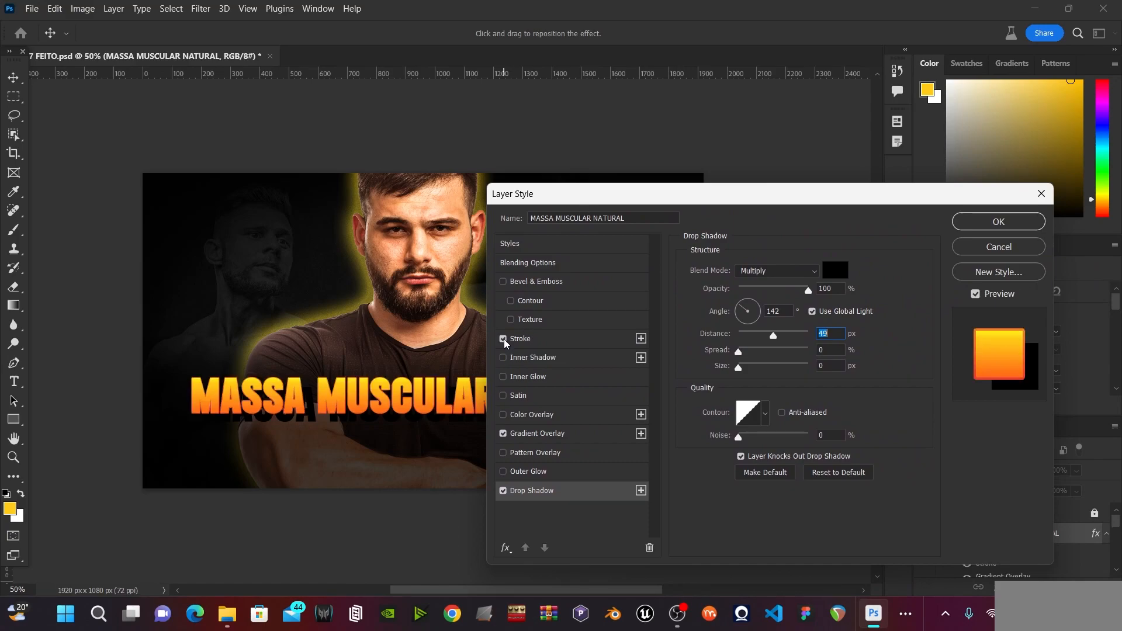
{"action": "left_click", "coordinate": [751, 352]}
{"action": "left_click", "coordinate": [738, 365]}
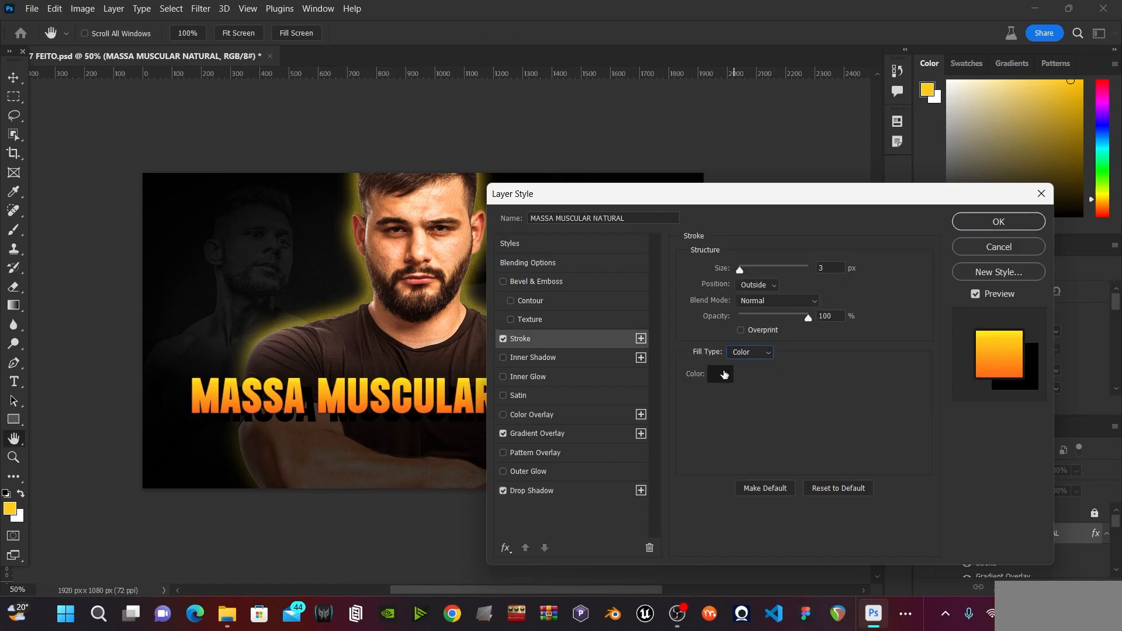
{"action": "left_click", "coordinate": [724, 375]}
{"action": "left_click", "coordinate": [776, 227]}
{"action": "left_click_drag", "start_coordinate": [585, 140], "coordinate": [514, 120]}
{"action": "left_click", "coordinate": [884, 113]}
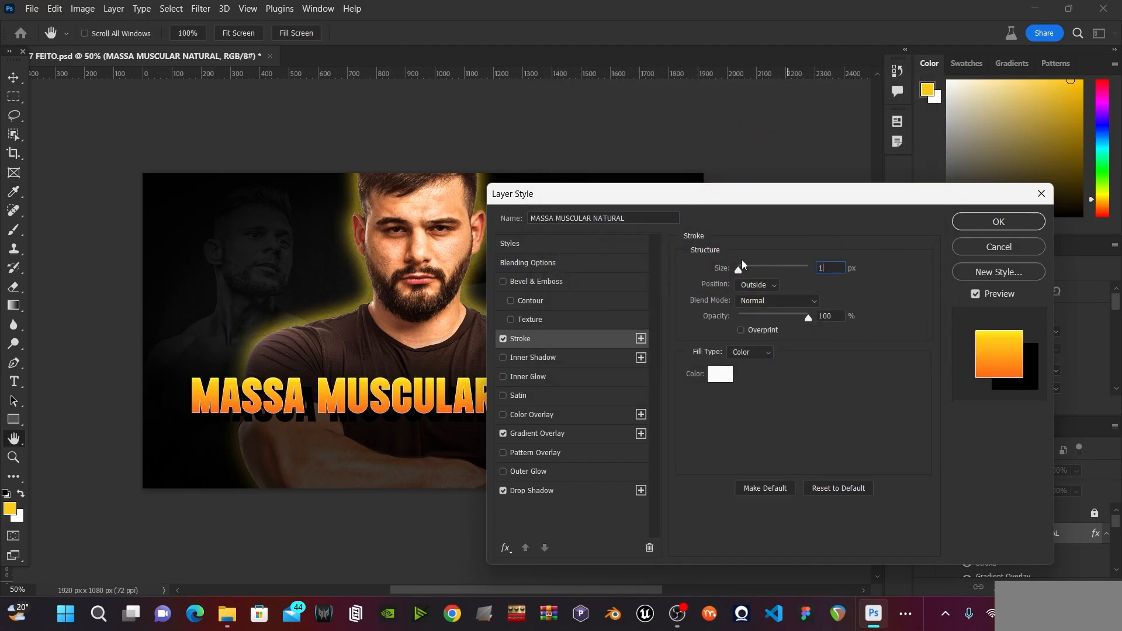
{"action": "left_click", "coordinate": [749, 286]}
{"action": "left_click", "coordinate": [760, 289]}
{"action": "left_click", "coordinate": [975, 223]}
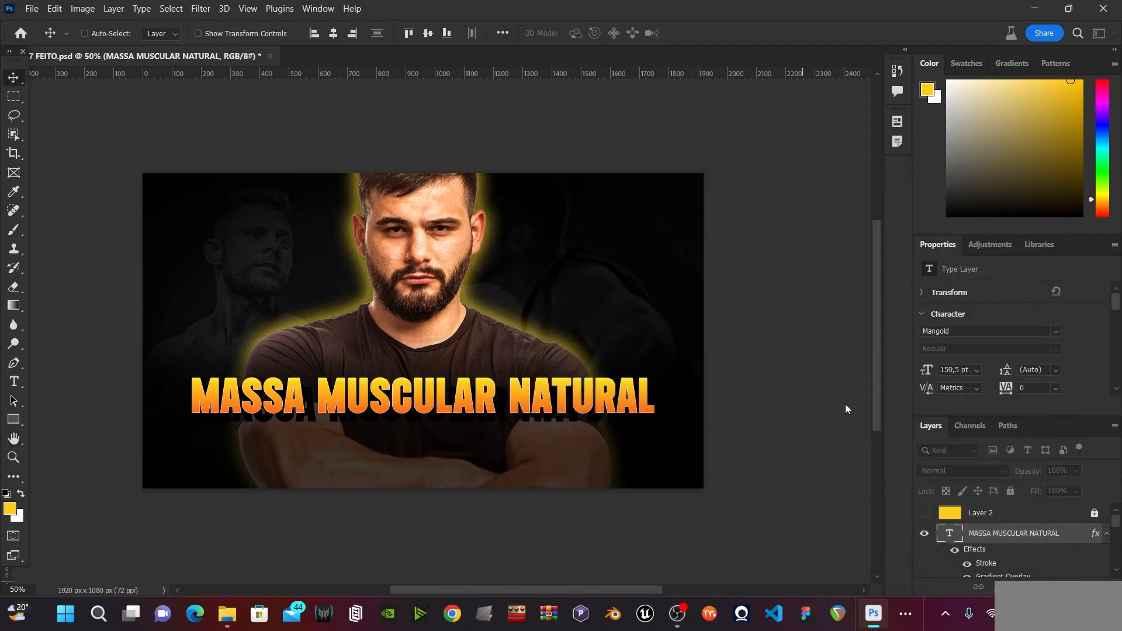
Group the headline layer and rename the group as TEXTO.
{"action": "key", "text": "ctrl"}
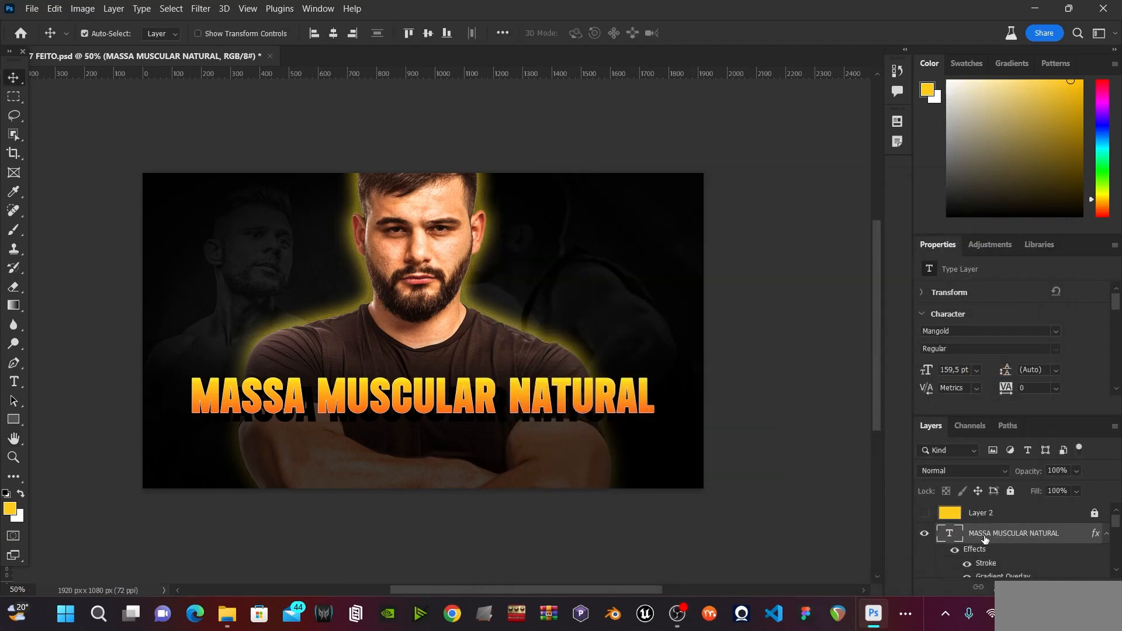
{"action": "key", "text": "ctrl+g"}
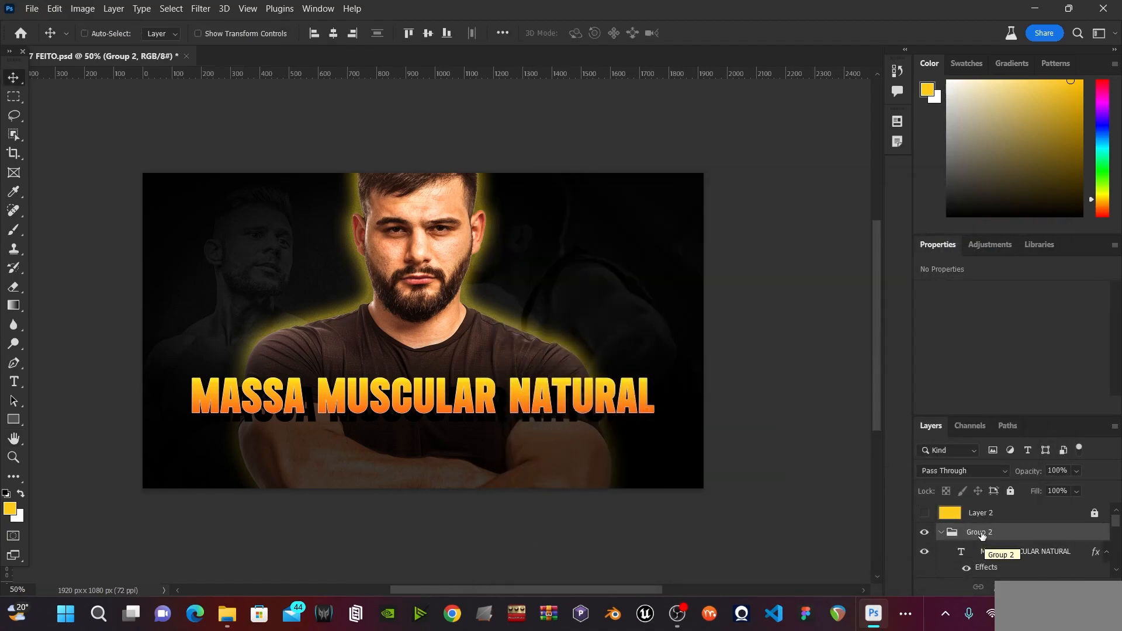
{"action": "double_click", "coordinate": [980, 533]}
{"action": "type", "text": "TEXTO"}
{"action": "key", "text": "Return"}
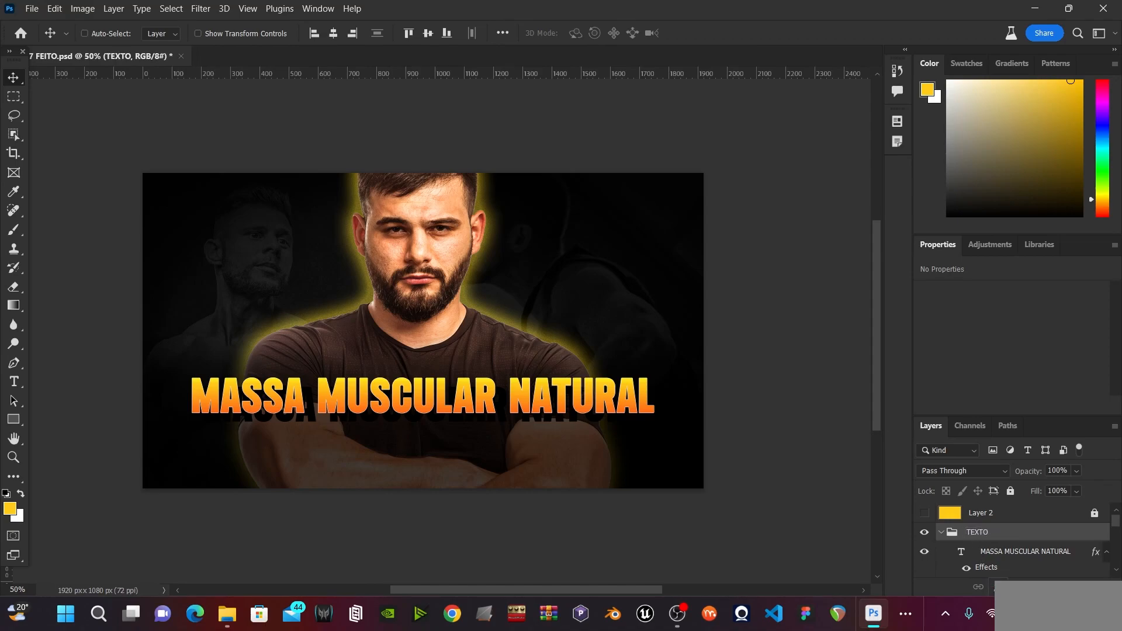
Give the TEXTO group a 1 px white outside Stroke plus a second, 16 px outside Stroke in dark grey #222222.
{"action": "left_click", "coordinate": [996, 586]}
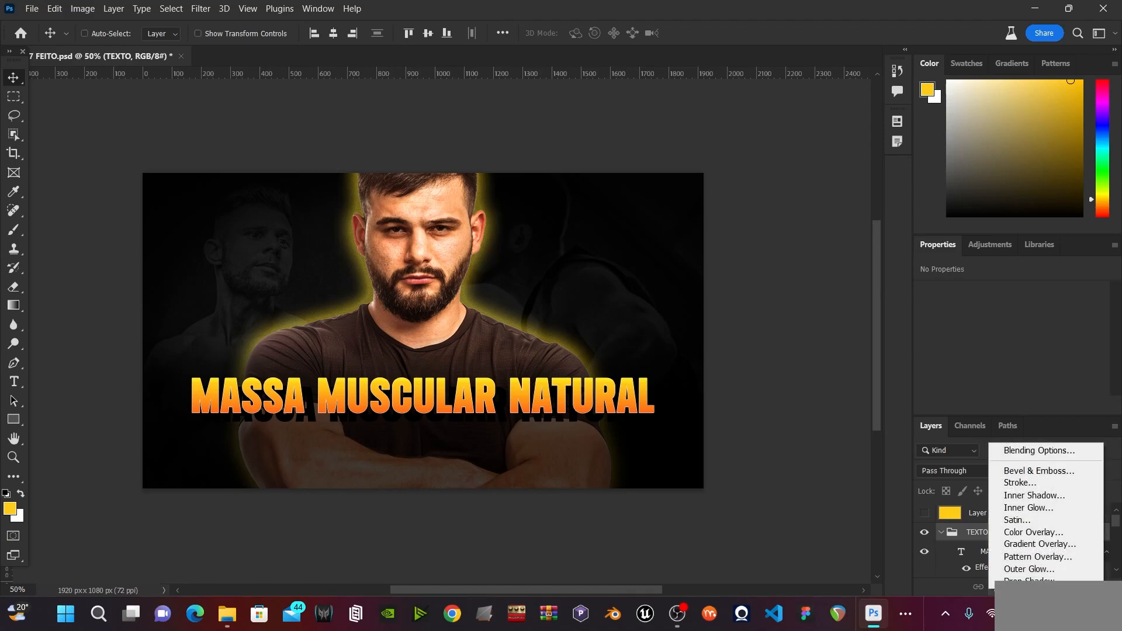
{"action": "left_click", "coordinate": [1020, 483]}
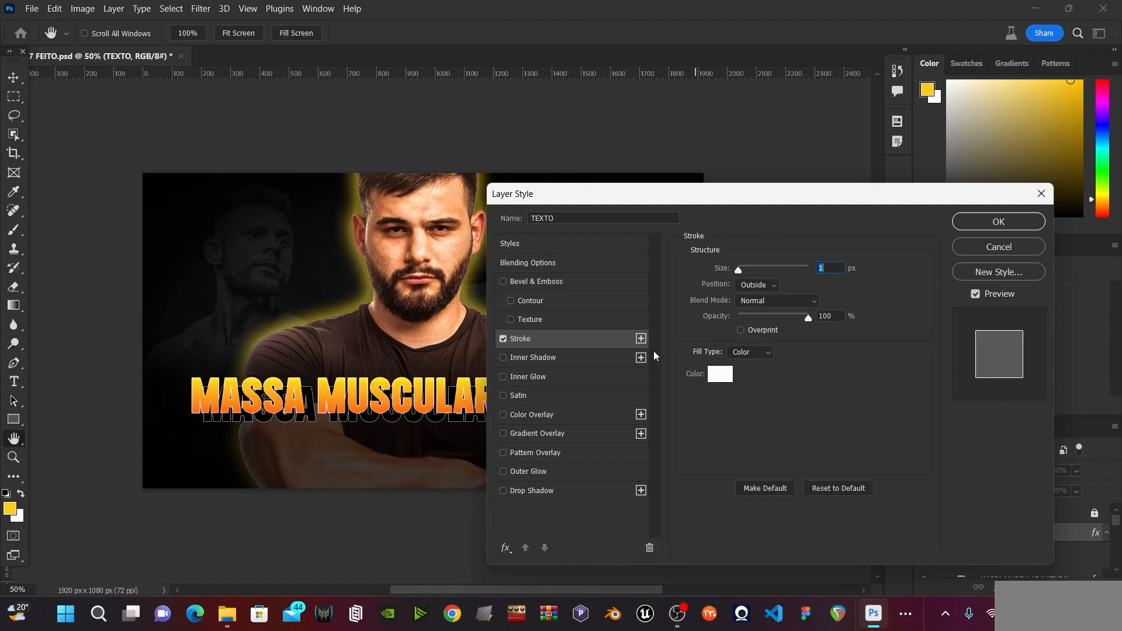
{"action": "left_click_drag", "start_coordinate": [657, 208], "coordinate": [760, 228]}
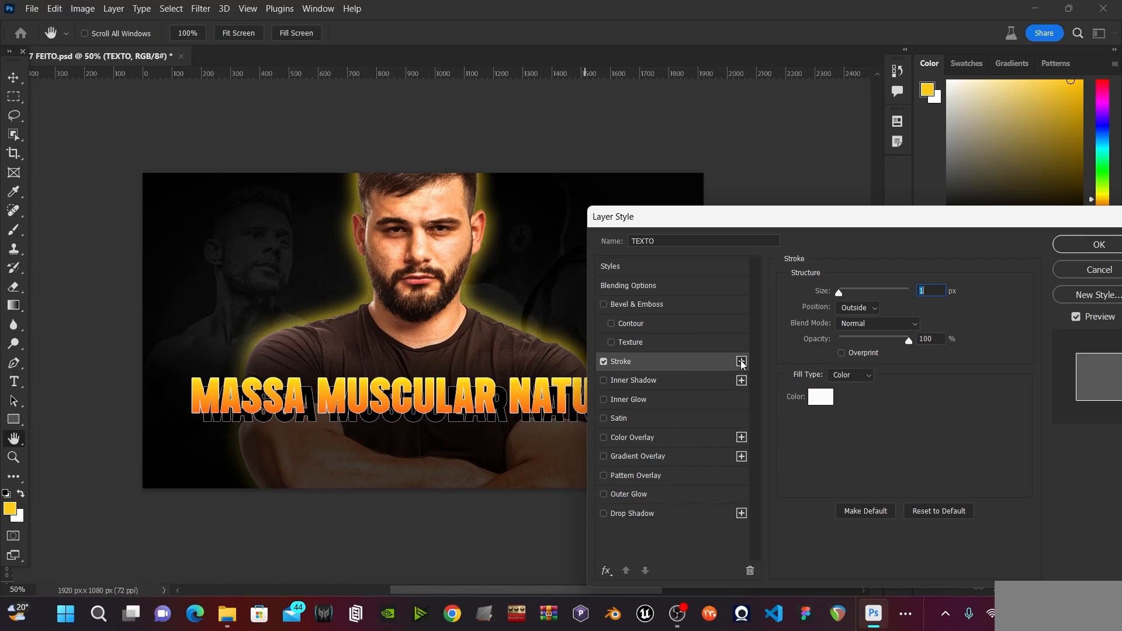
{"action": "left_click", "coordinate": [742, 362]}
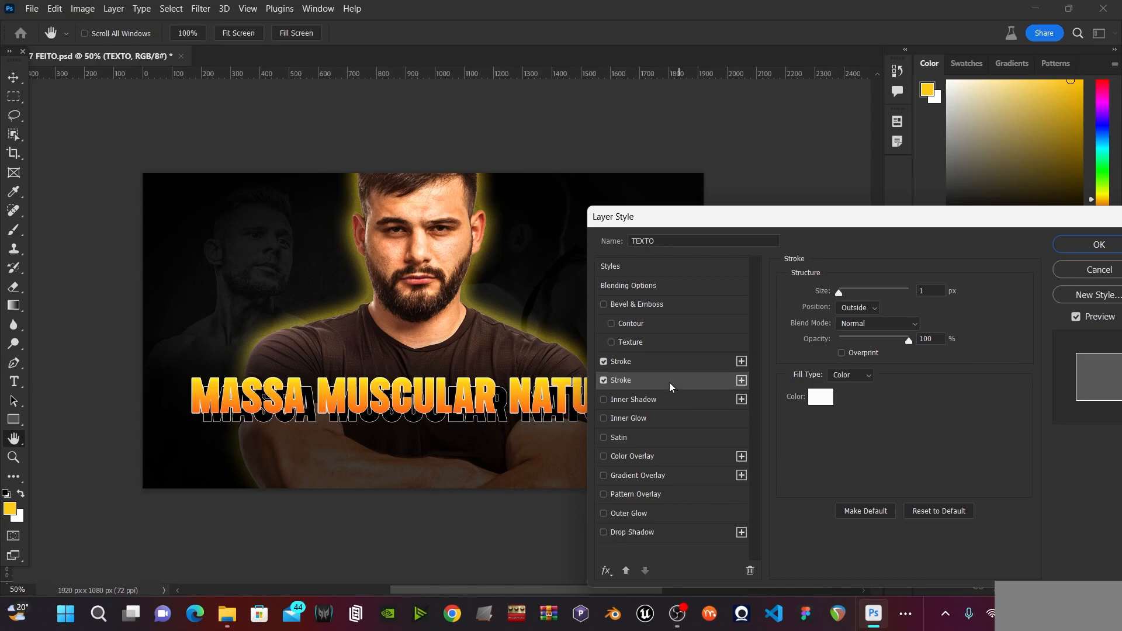
{"action": "left_click", "coordinate": [821, 397]}
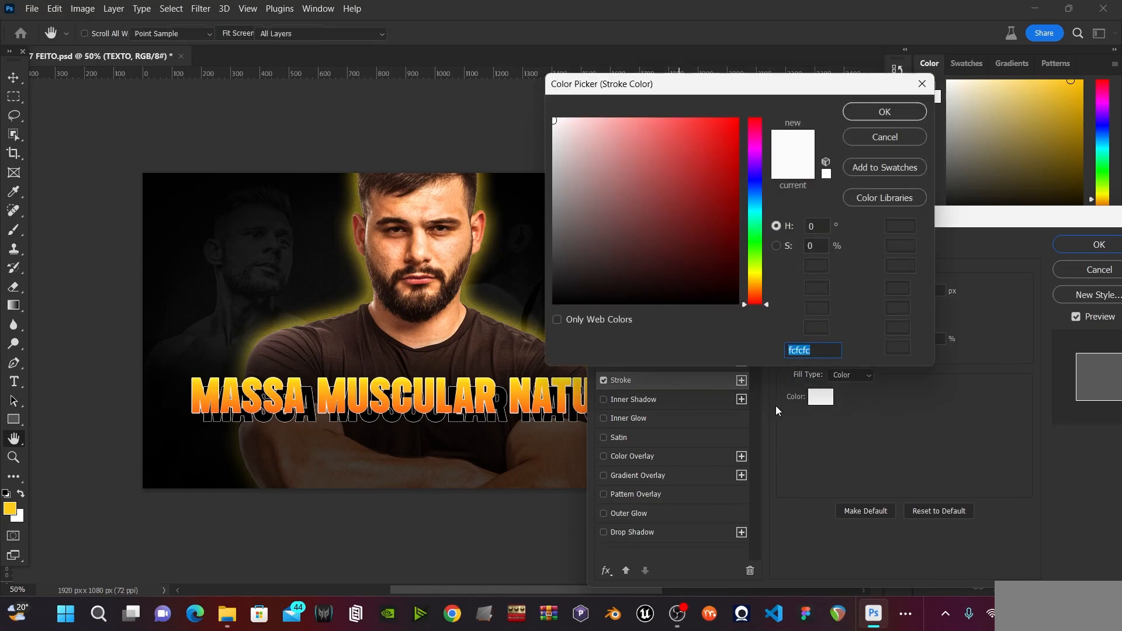
{"action": "left_click", "coordinate": [556, 289]}
{"action": "left_click", "coordinate": [885, 111]}
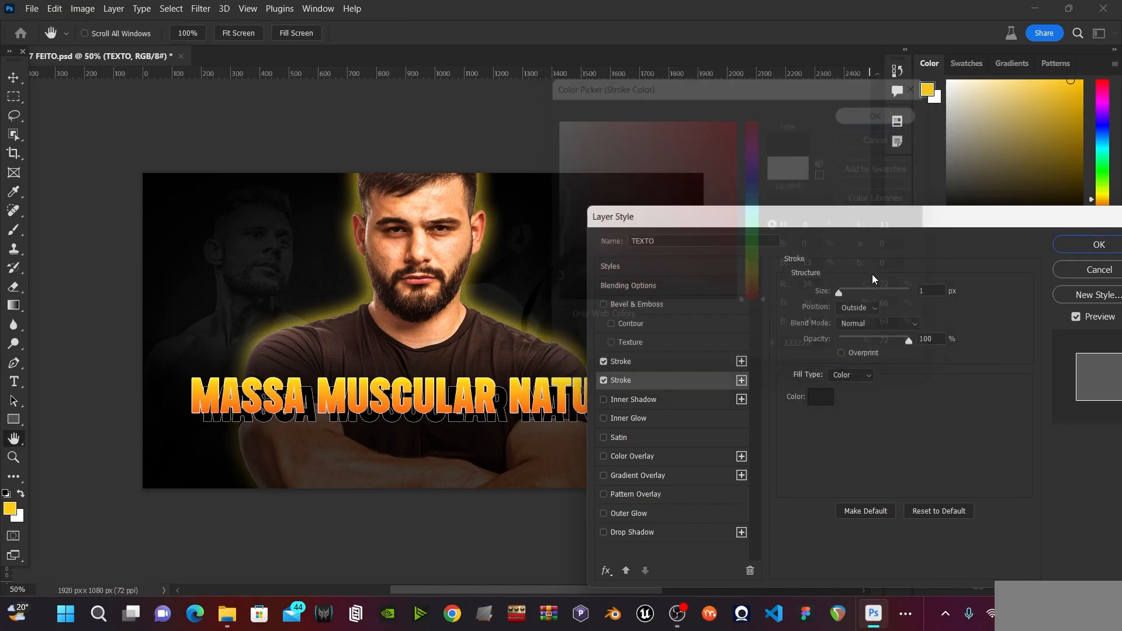
{"action": "left_click_drag", "start_coordinate": [854, 289], "coordinate": [848, 290]}
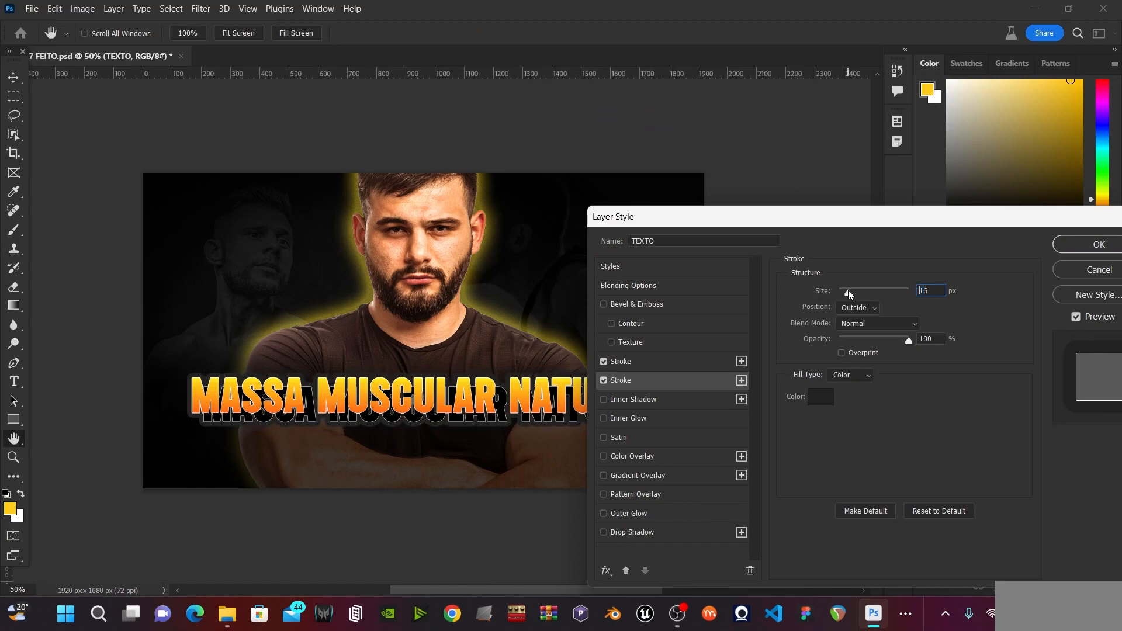
Set the TEXTO group's 16 px stroke color to near-black #080808 and apply the layer style.
{"action": "left_click", "coordinate": [821, 397]}
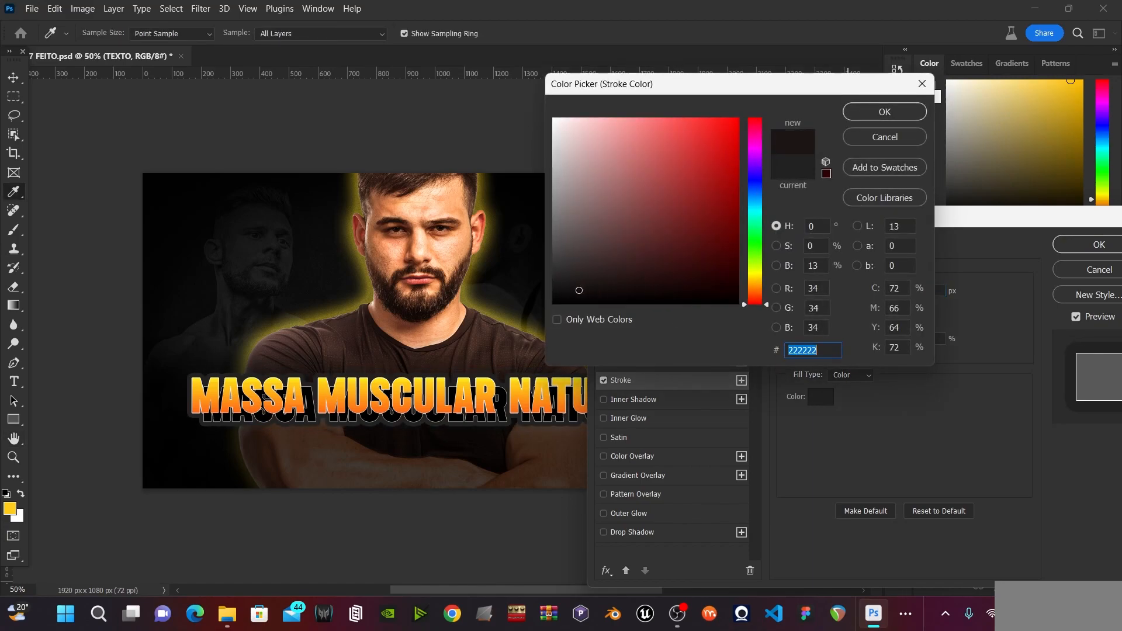
{"action": "left_click_drag", "start_coordinate": [552, 292], "coordinate": [544, 302]}
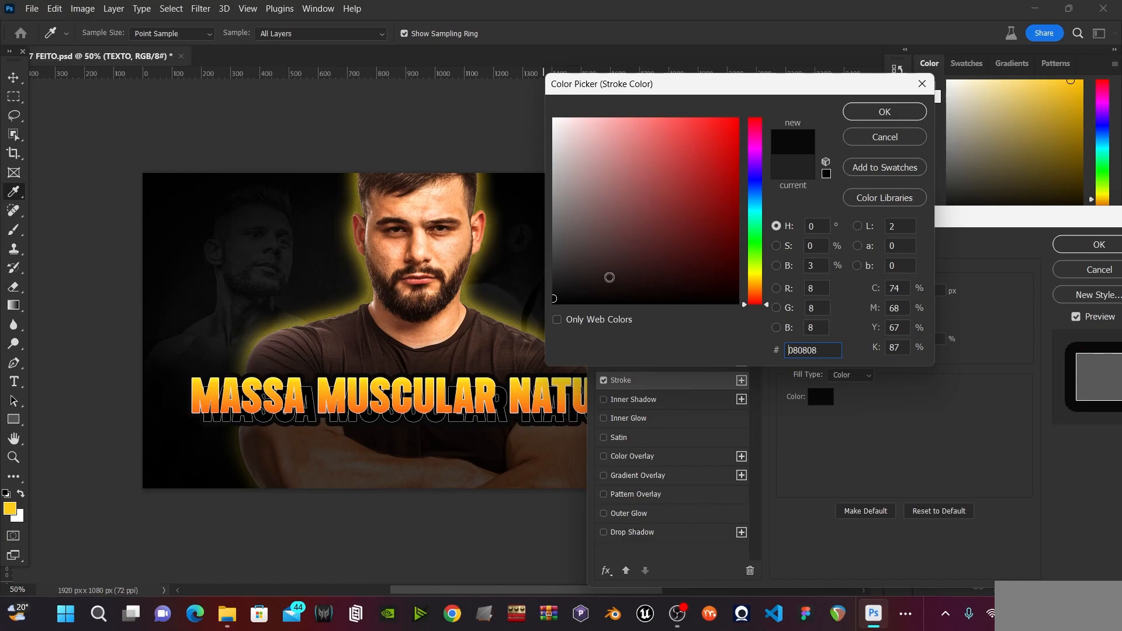
{"action": "left_click", "coordinate": [865, 112]}
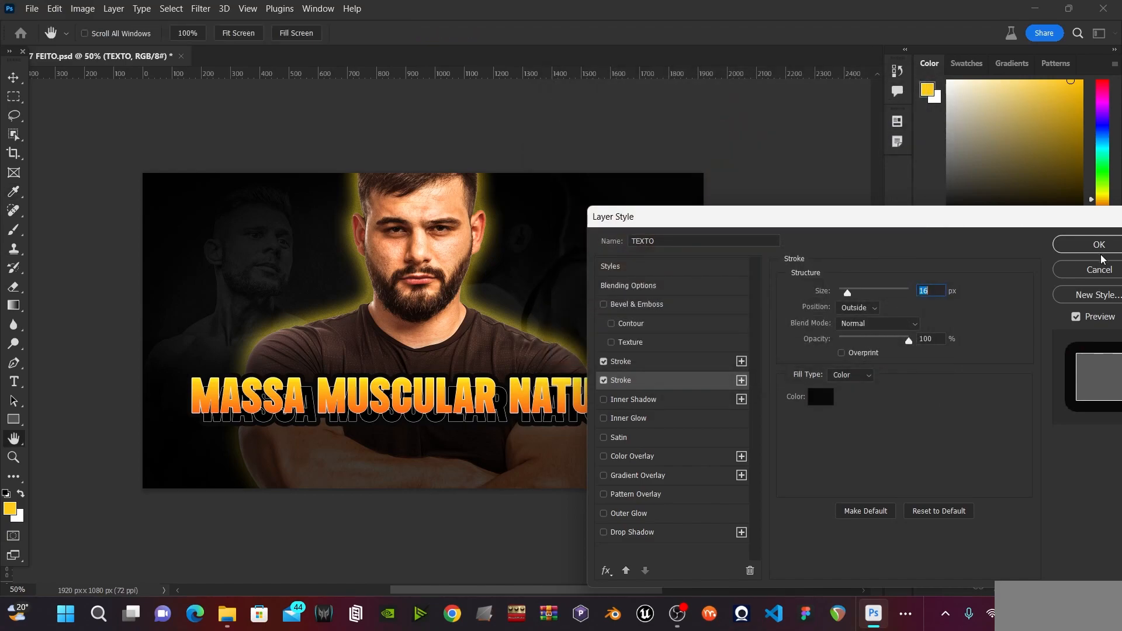
{"action": "left_click", "coordinate": [1098, 246]}
Turn off the headline text layer's own Stroke, set its Drop Shadow distance to 17 px and apply the style.
{"action": "scroll", "coordinate": [982, 513], "scroll_direction": "down", "scroll_amount": 1}
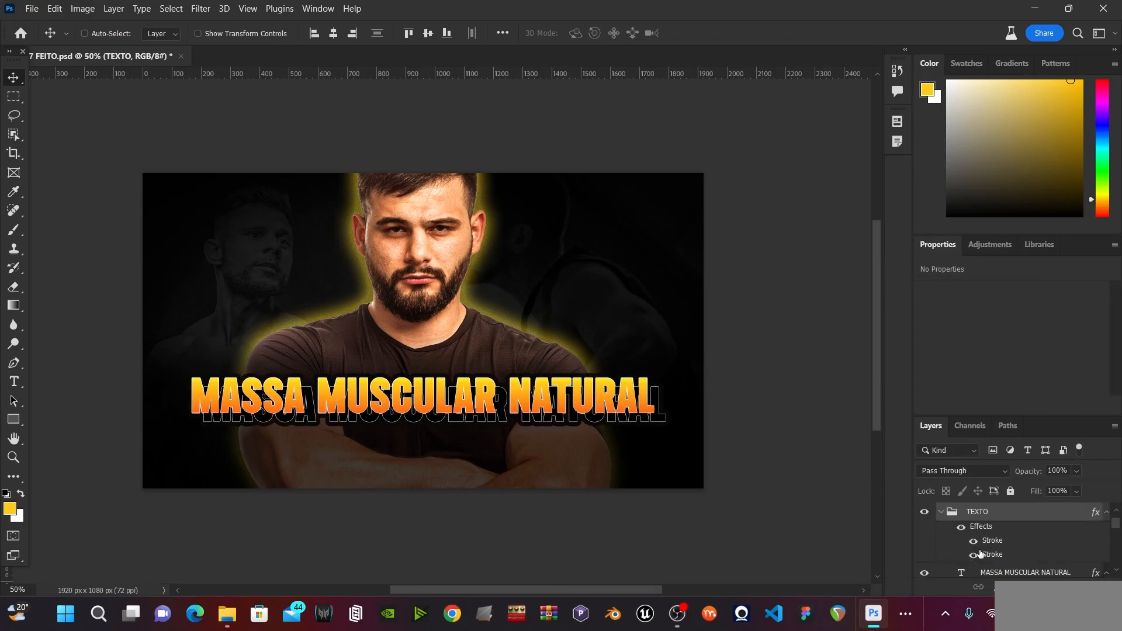
{"action": "scroll", "coordinate": [980, 547], "scroll_direction": "down", "scroll_amount": 1}
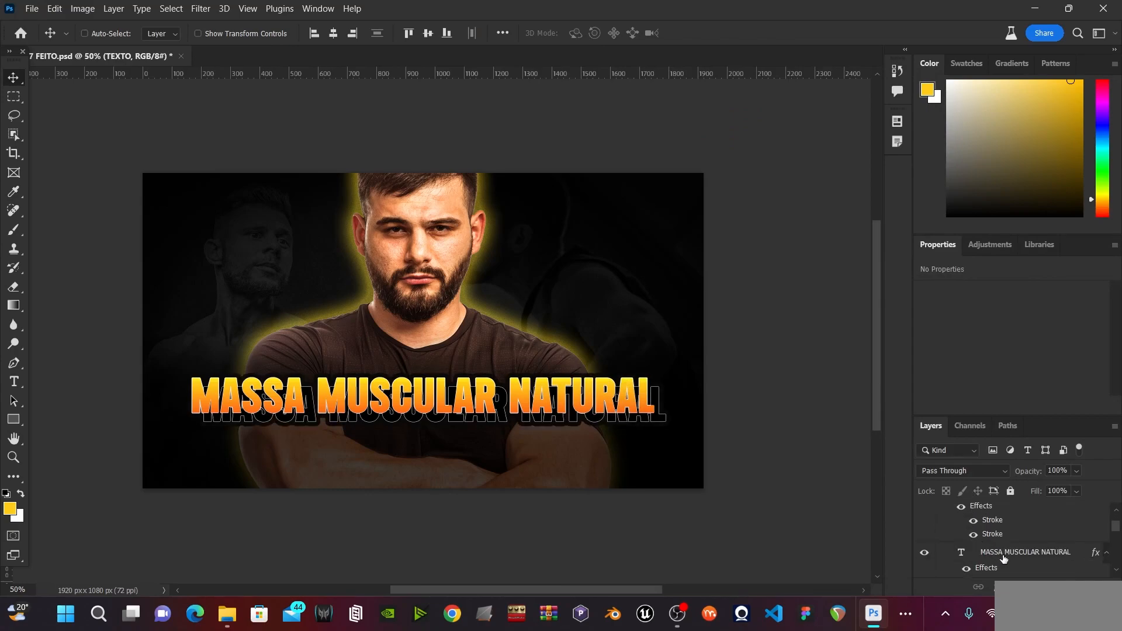
{"action": "left_click", "coordinate": [992, 570]}
{"action": "scroll", "coordinate": [992, 570], "scroll_direction": "down", "scroll_amount": 1}
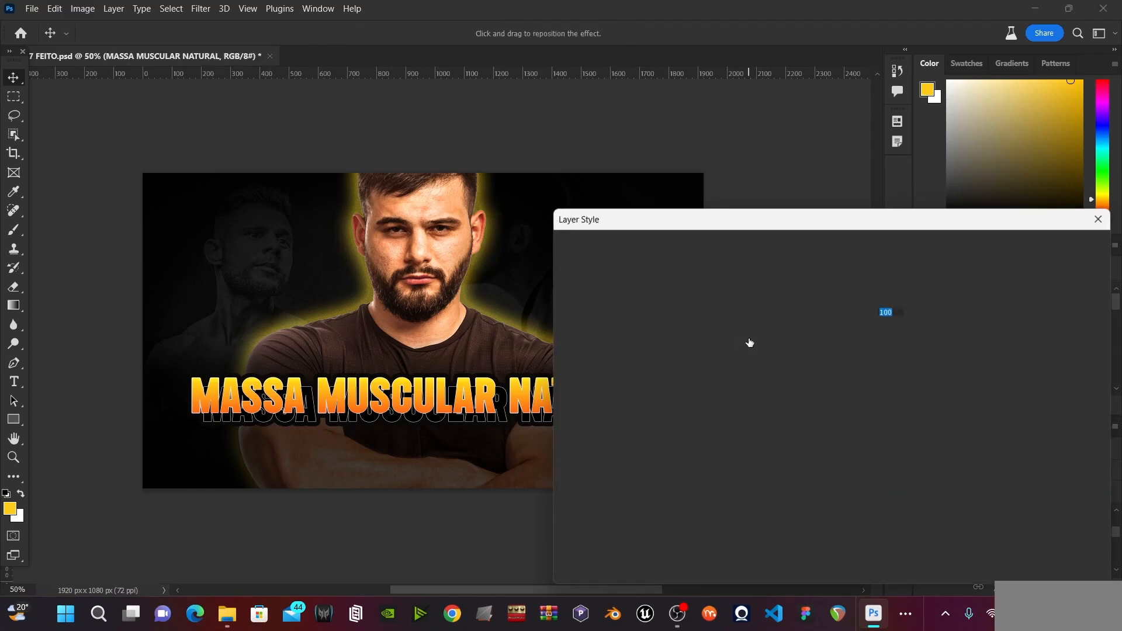
{"action": "left_click", "coordinate": [565, 362]}
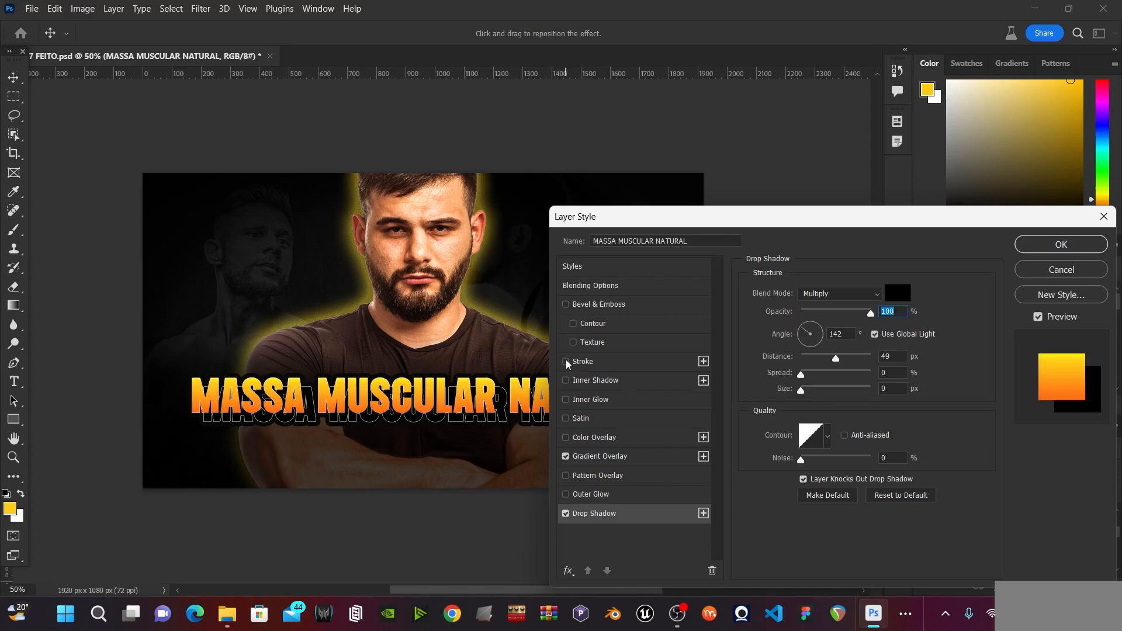
{"action": "left_click_drag", "start_coordinate": [750, 221], "coordinate": [733, 223]}
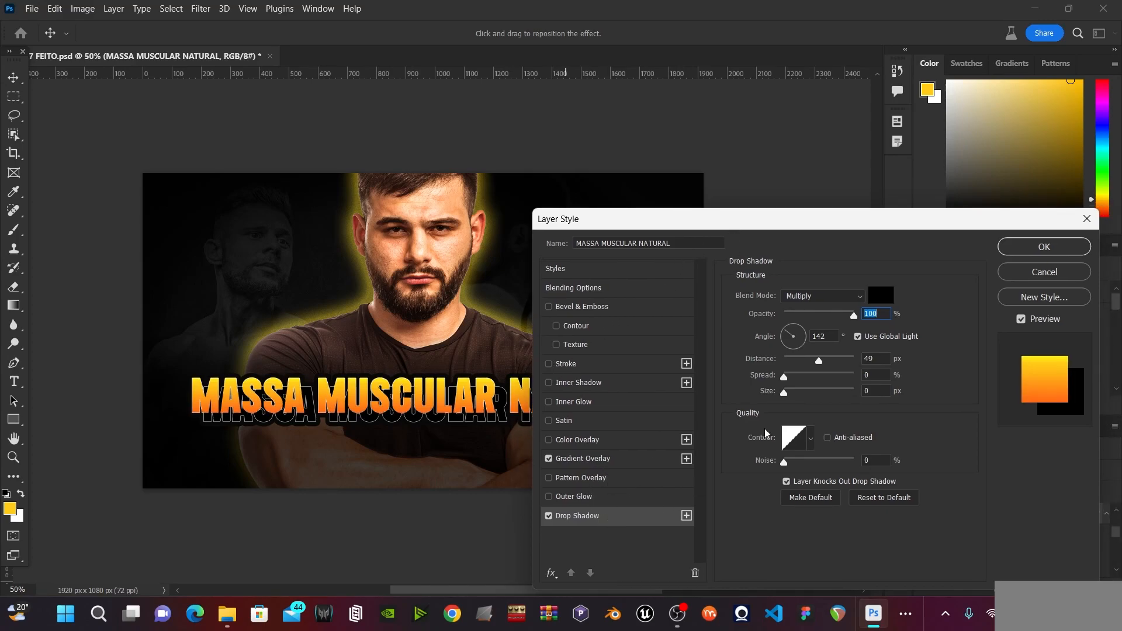
{"action": "mouse_move", "coordinate": [819, 362]}
{"action": "left_mouse_down"}
{"action": "mouse_move", "coordinate": [789, 364]}
{"action": "mouse_move", "coordinate": [797, 367]}
{"action": "left_mouse_up"}
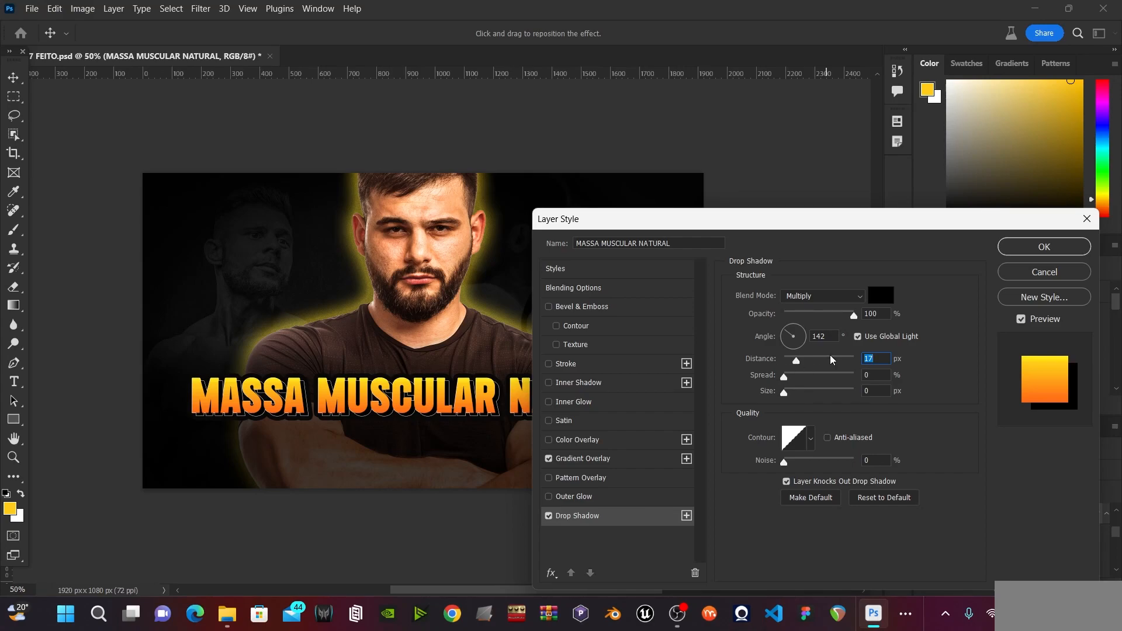
{"action": "mouse_move", "coordinate": [723, 223]}
{"action": "left_mouse_down"}
{"action": "mouse_move", "coordinate": [951, 257]}
{"action": "mouse_move", "coordinate": [724, 227]}
{"action": "left_mouse_up"}
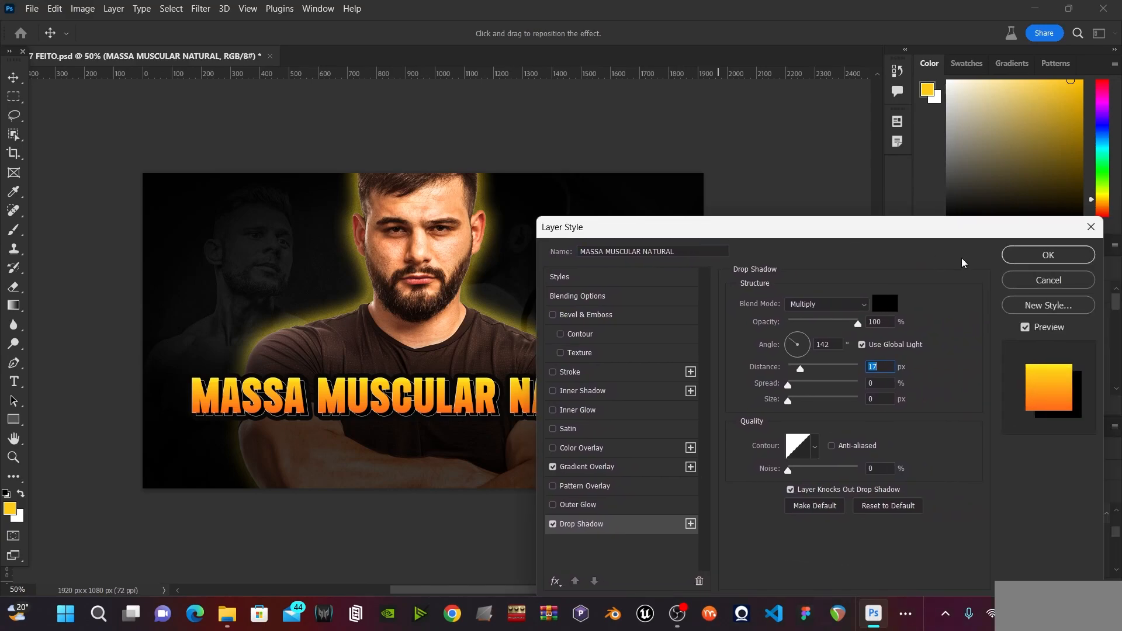
{"action": "left_click", "coordinate": [1022, 257]}
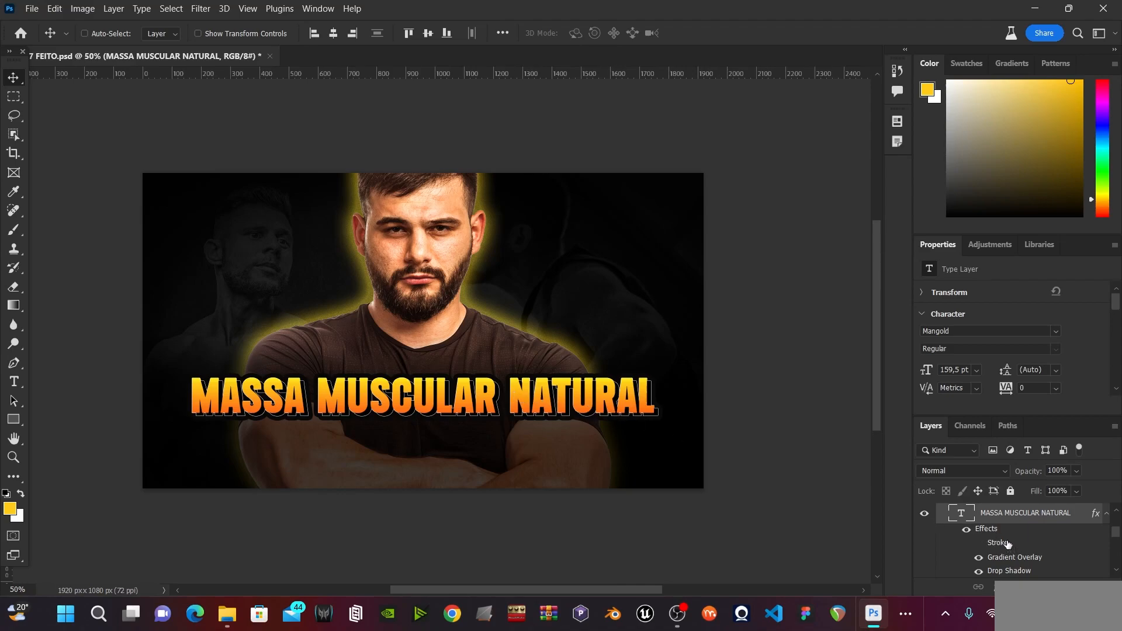
Hide and reshow the TEXTO group's 1 px white Stroke to compare its effect on the headline.
{"action": "scroll", "coordinate": [1007, 544], "scroll_direction": "up", "scroll_amount": 1}
{"action": "scroll", "coordinate": [1007, 544], "scroll_direction": "up", "scroll_amount": 3}
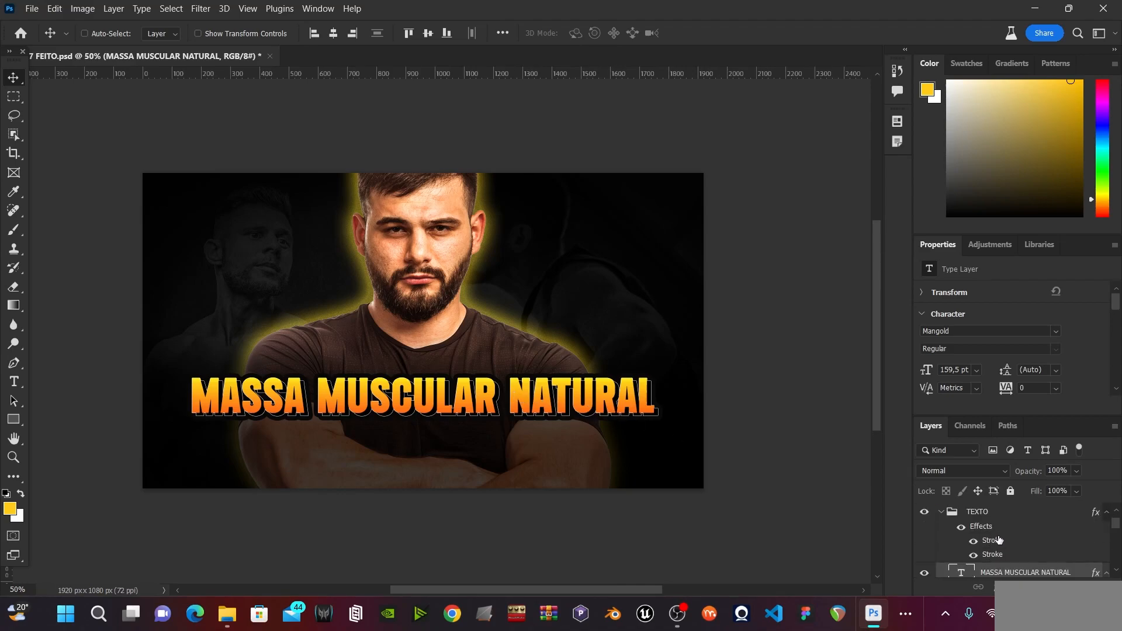
{"action": "left_click", "coordinate": [973, 542]}
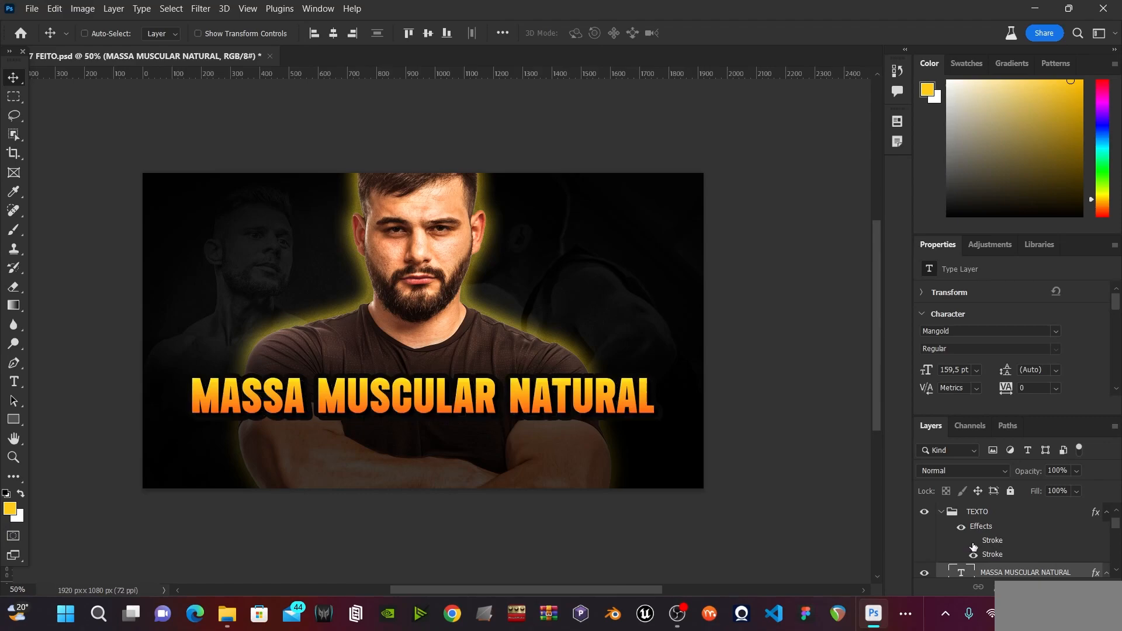
{"action": "left_click", "coordinate": [973, 541]}
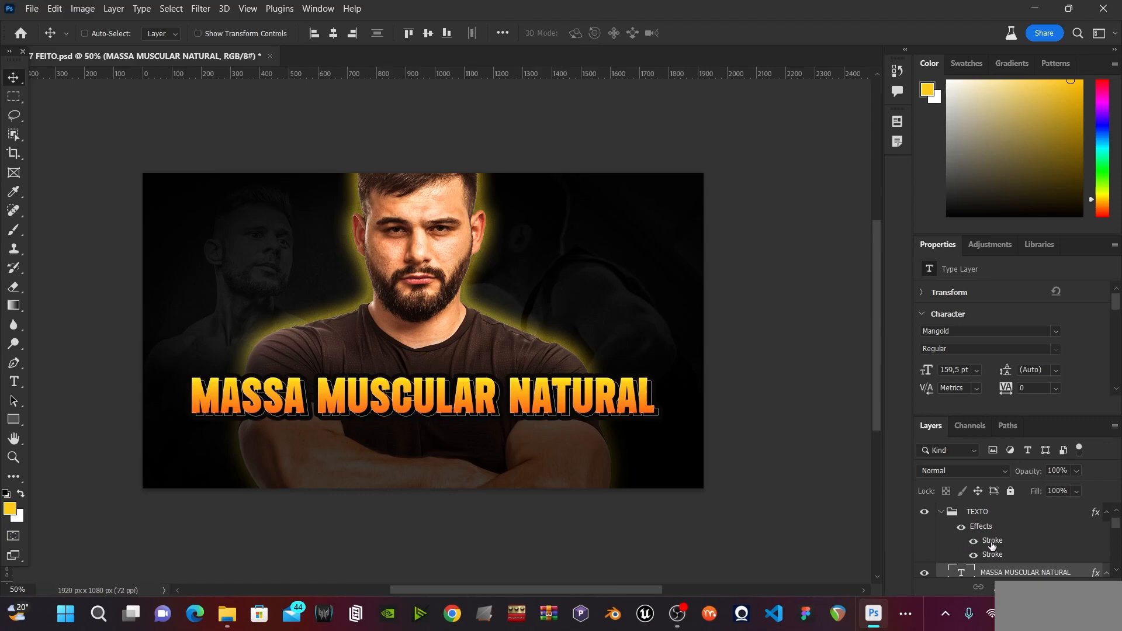
Switch the TEXTO group's 1 px Stroke to a Gradient fill and set its first color stop to light grey #ececec.
{"action": "left_click", "coordinate": [992, 542]}
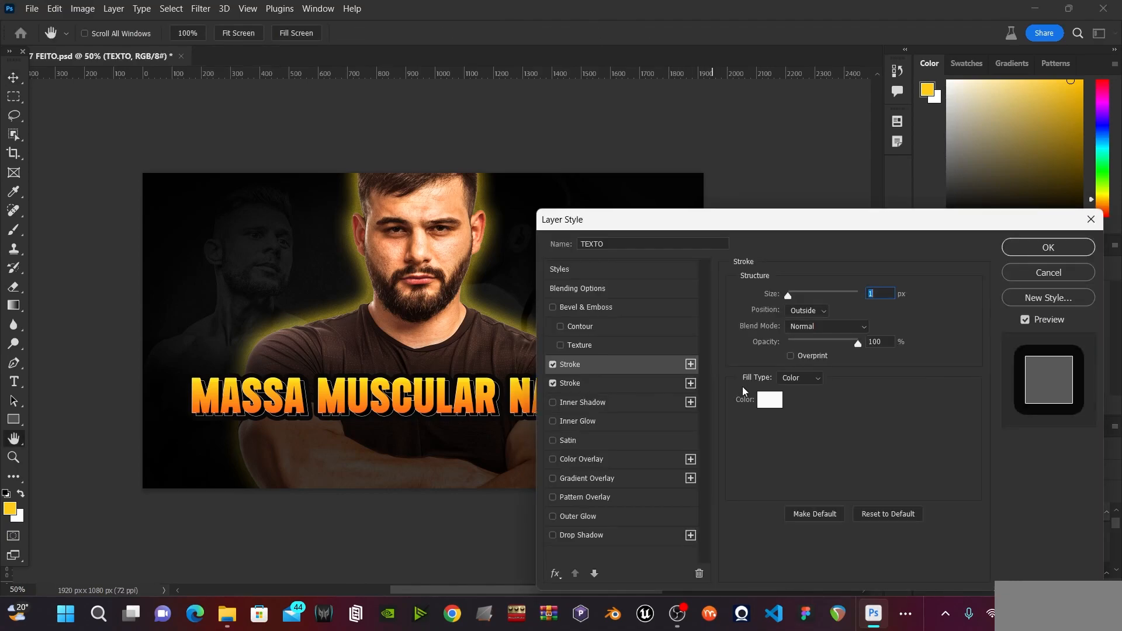
{"action": "left_click", "coordinate": [792, 386]}
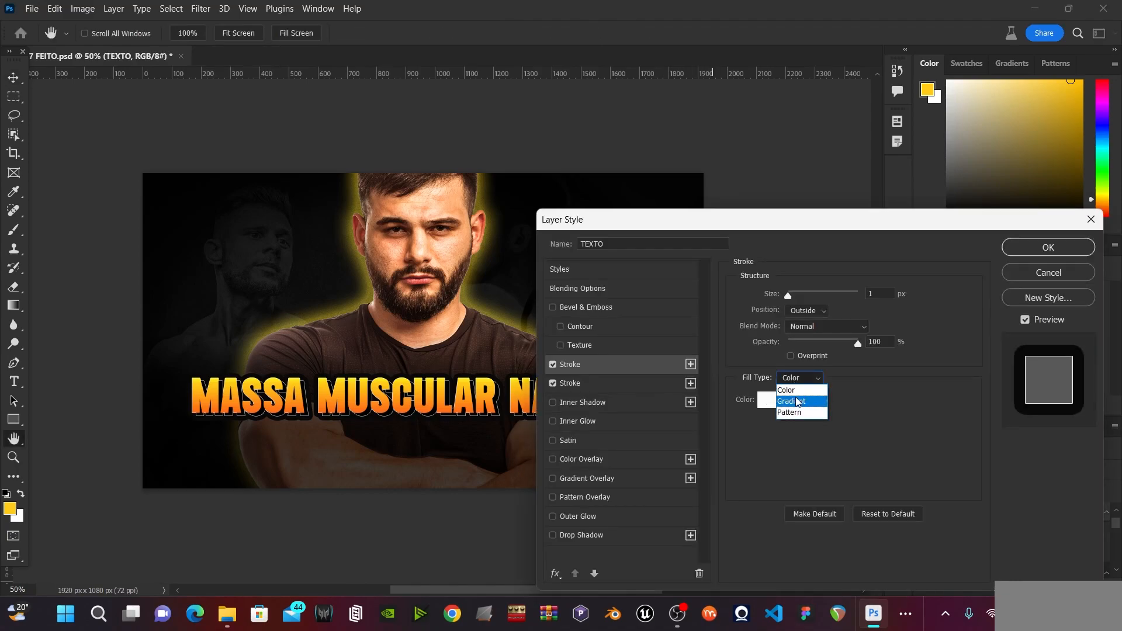
{"action": "left_click", "coordinate": [794, 397]}
{"action": "left_click", "coordinate": [783, 404]}
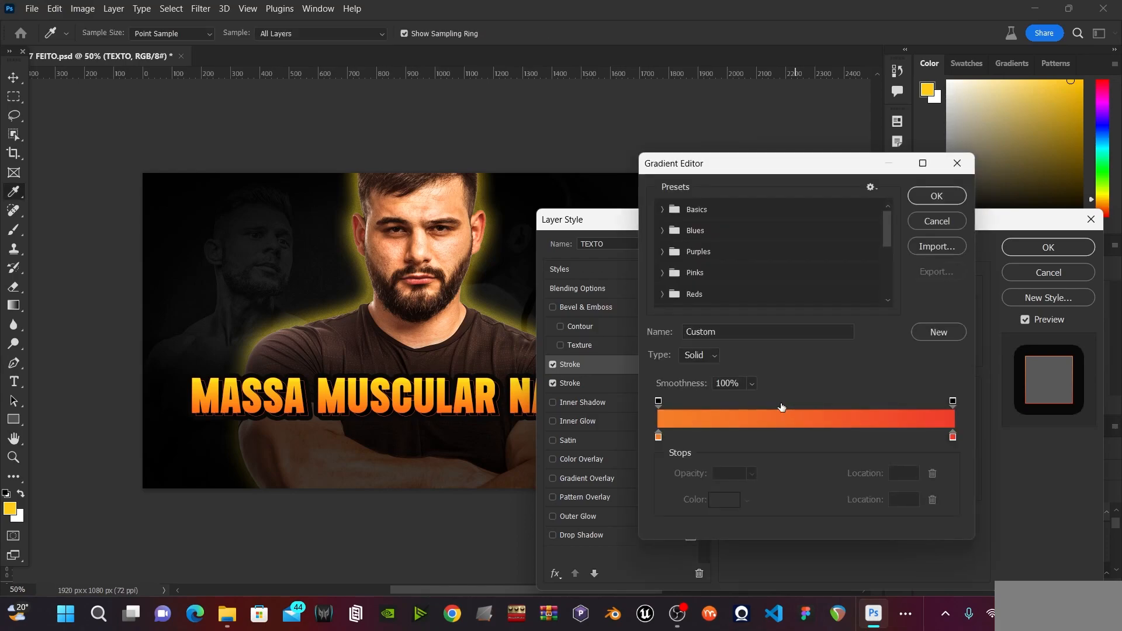
{"action": "double_click", "coordinate": [659, 437]}
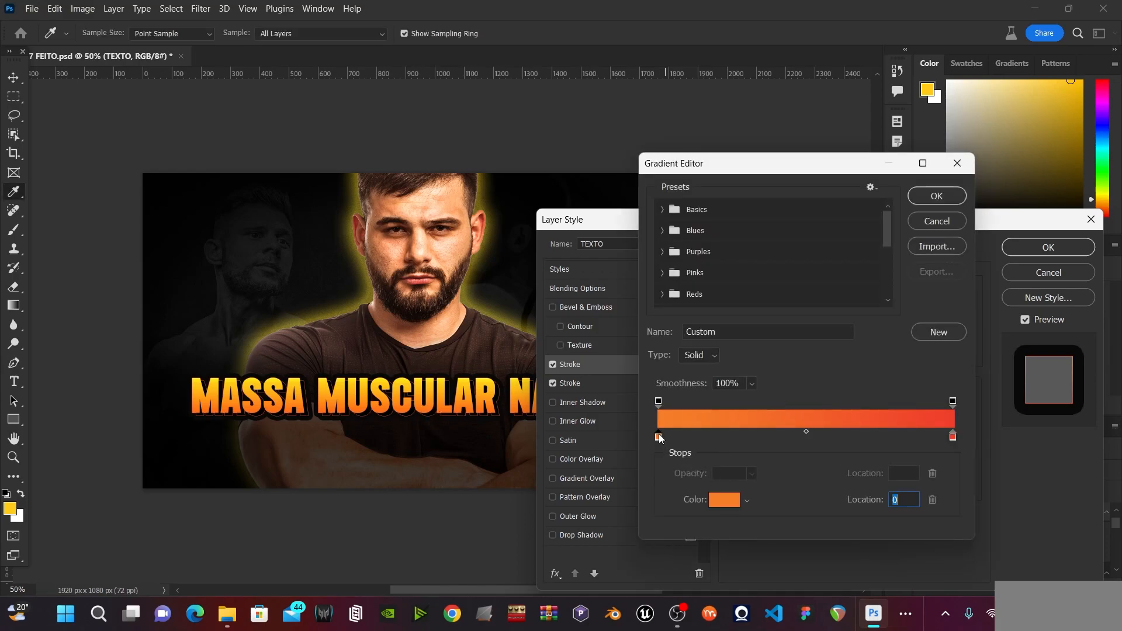
{"action": "left_click", "coordinate": [554, 132]}
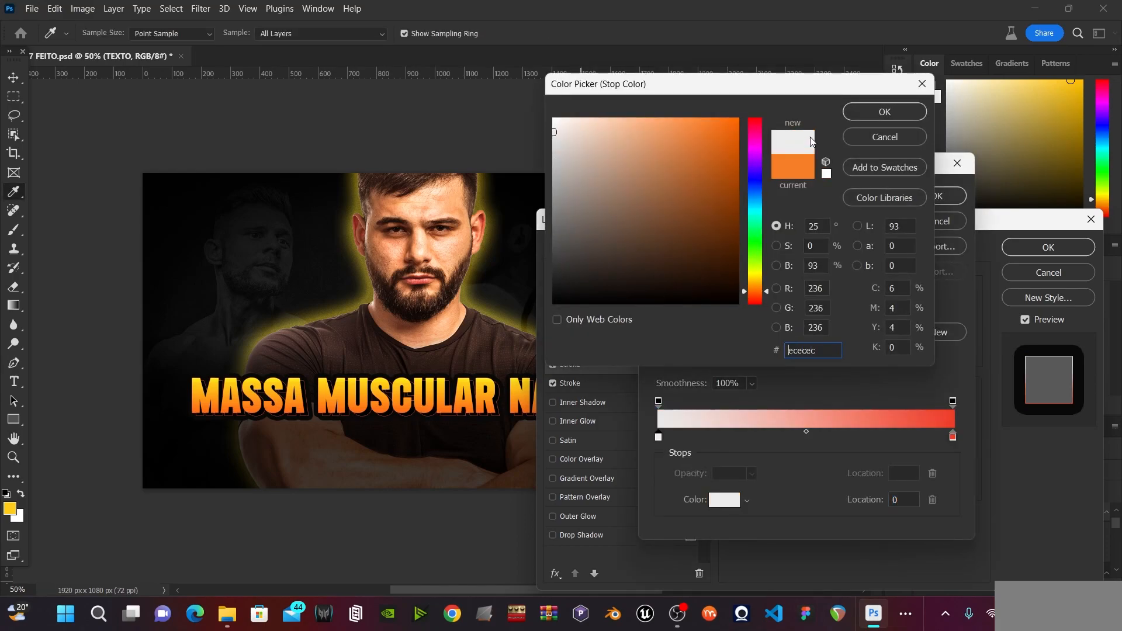
{"action": "left_click", "coordinate": [884, 111]}
Set the stroke gradient's end stop to #111111, shift the color midpoint toward the dark end and accept the gradient.
{"action": "left_click", "coordinate": [953, 437]}
{"action": "double_click", "coordinate": [954, 439]}
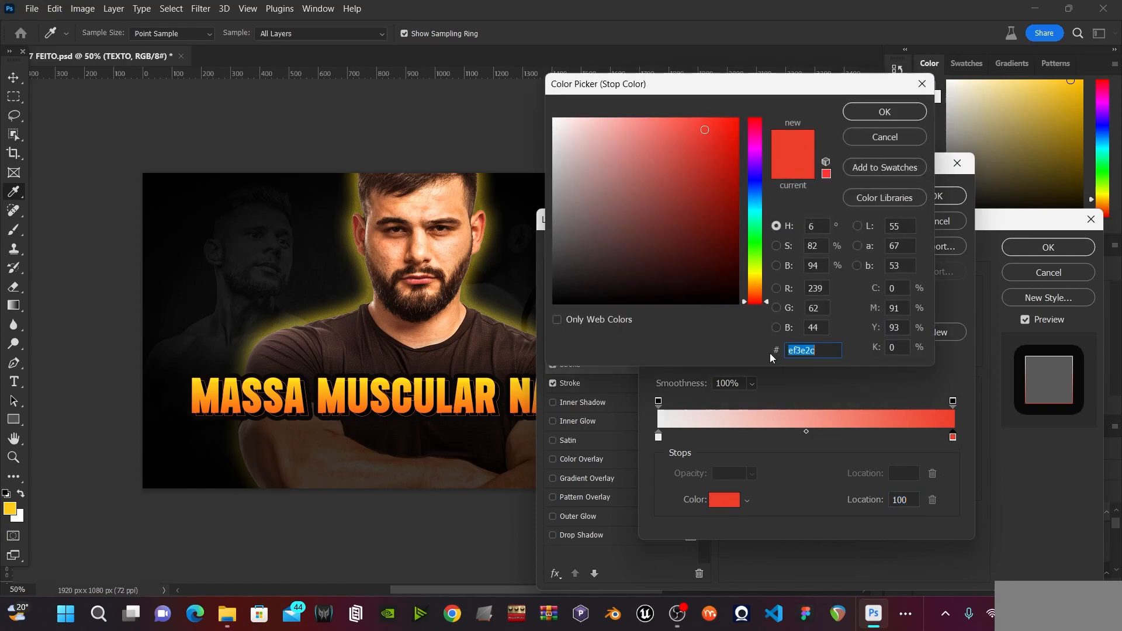
{"action": "left_click", "coordinate": [554, 292]}
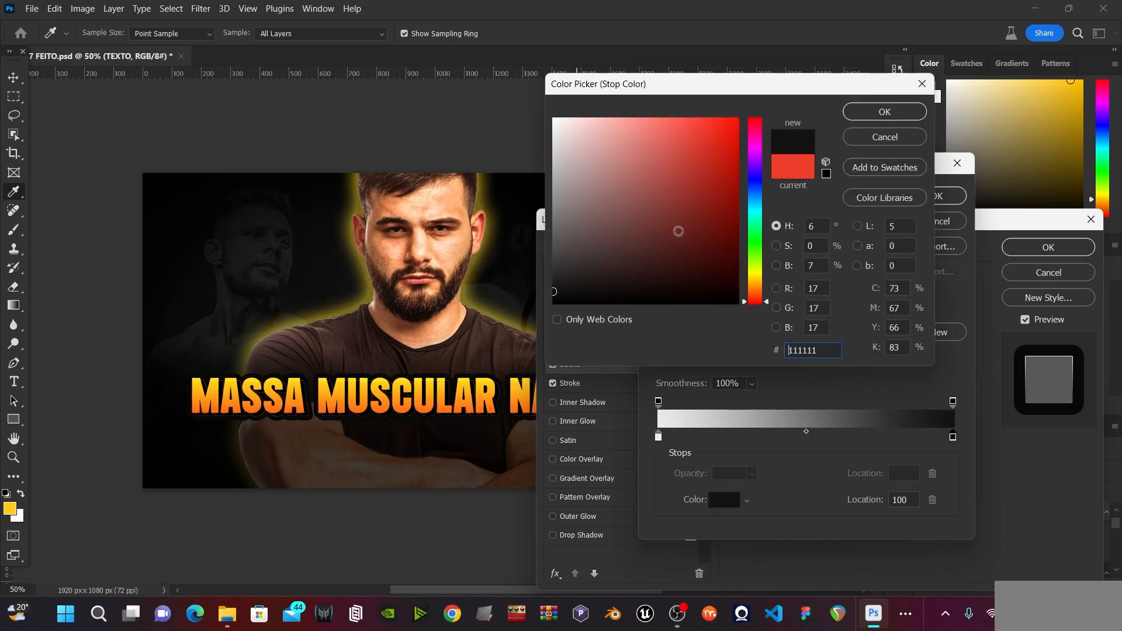
{"action": "left_click", "coordinate": [884, 112]}
{"action": "left_click_drag", "start_coordinate": [806, 432], "coordinate": [871, 434]}
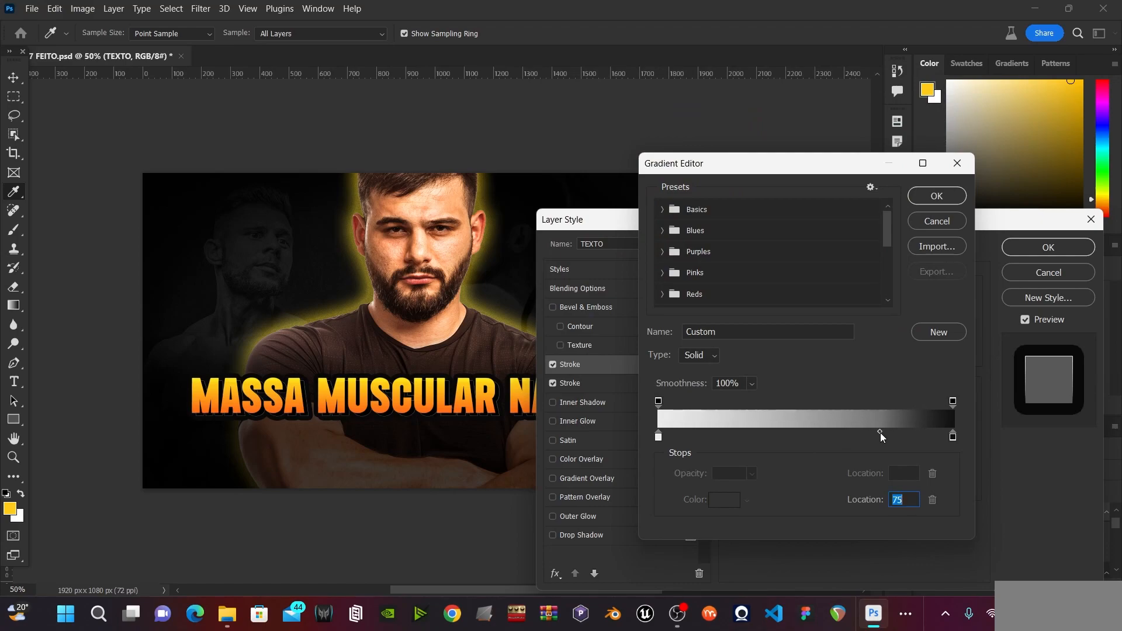
{"action": "left_click_drag", "start_coordinate": [880, 432], "coordinate": [871, 431]}
{"action": "left_click", "coordinate": [957, 196]}
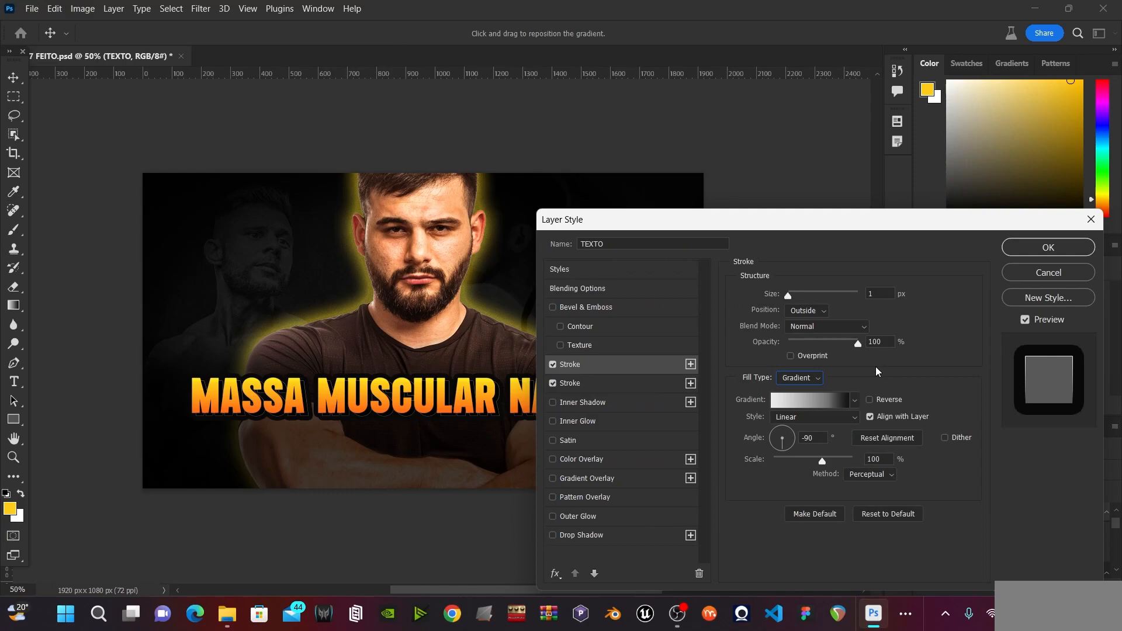
Adjust the gradient stroke's opacity, finishing at 100%, and apply the TEXTO group's layer style.
{"action": "left_click_drag", "start_coordinate": [745, 227], "coordinate": [839, 230]}
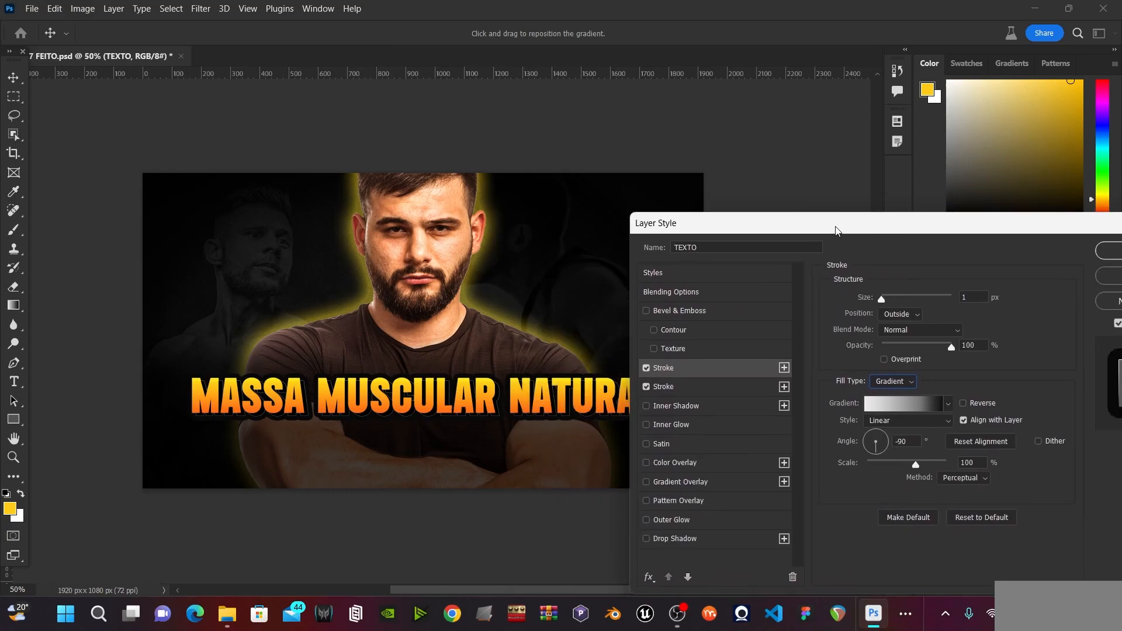
{"action": "left_click", "coordinate": [920, 347]}
{"action": "left_click_drag", "start_coordinate": [919, 346], "coordinate": [982, 347]}
{"action": "left_click_drag", "start_coordinate": [782, 231], "coordinate": [577, 247]}
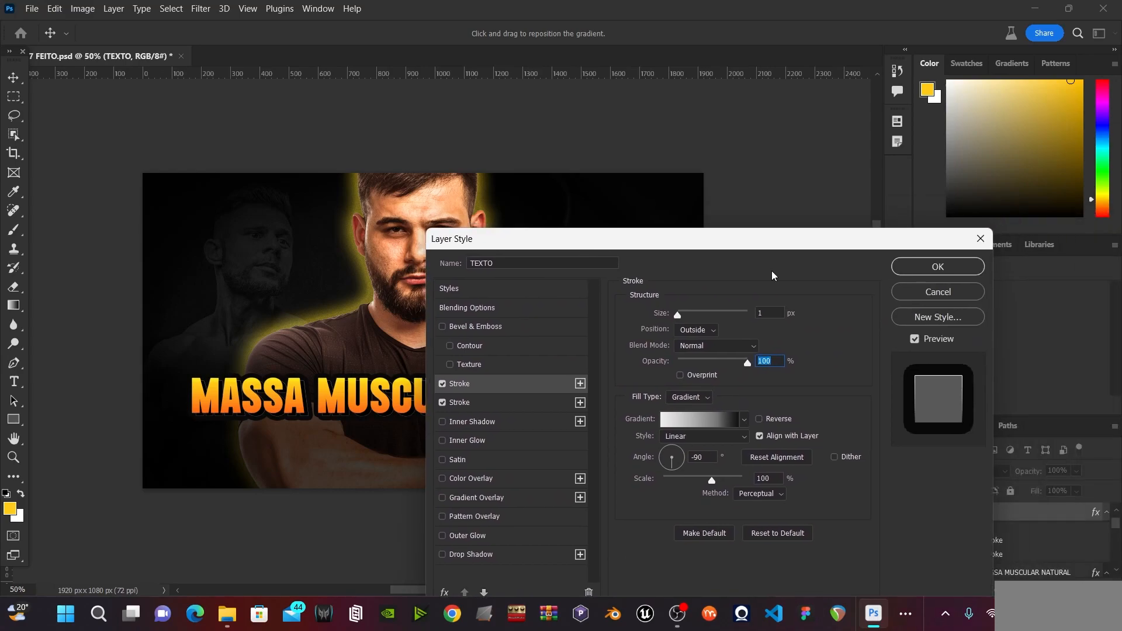
{"action": "left_click", "coordinate": [937, 269]}
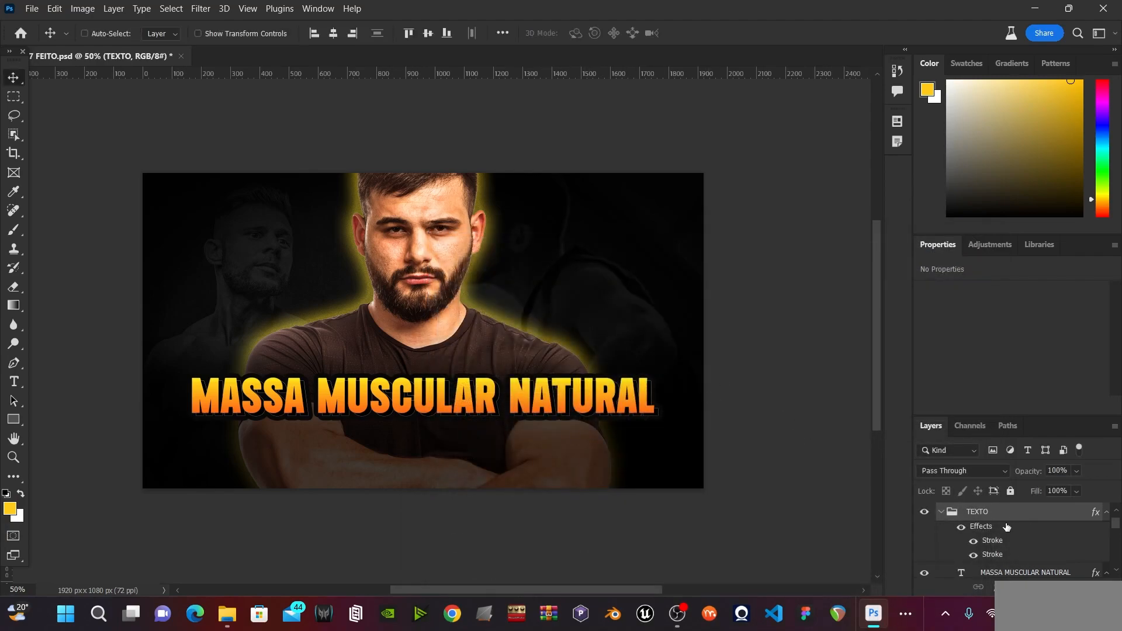
Skew the TEXTO headline group horizontally by -6.5° and save the banner.
{"action": "key", "text": "ctrl+t"}
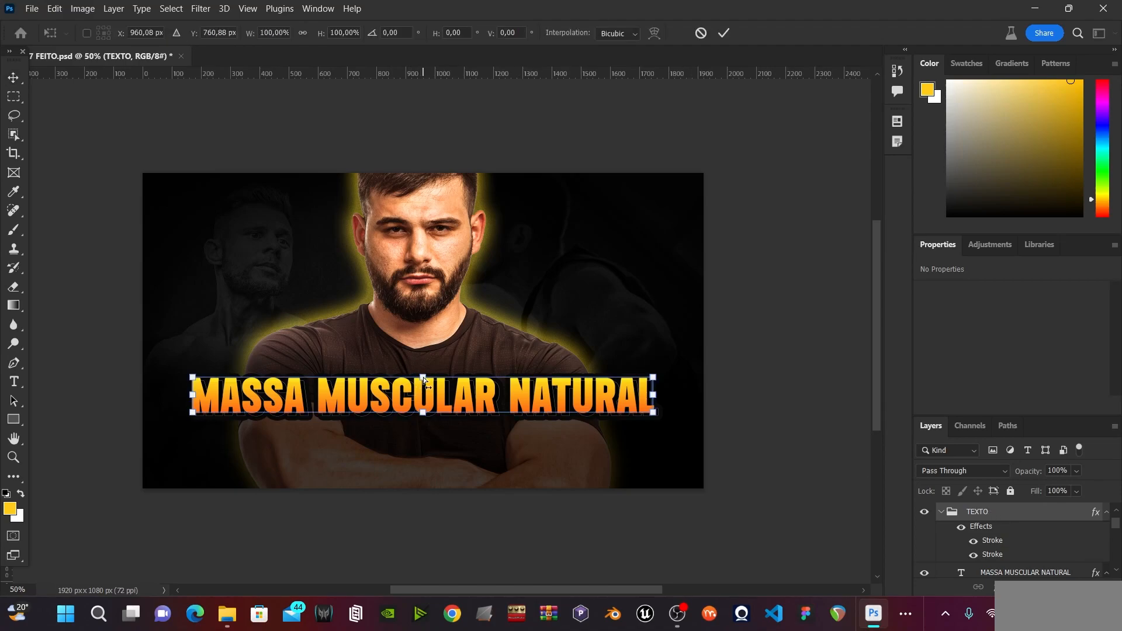
{"action": "left_click_drag", "start_coordinate": [425, 378], "coordinate": [428, 380]}
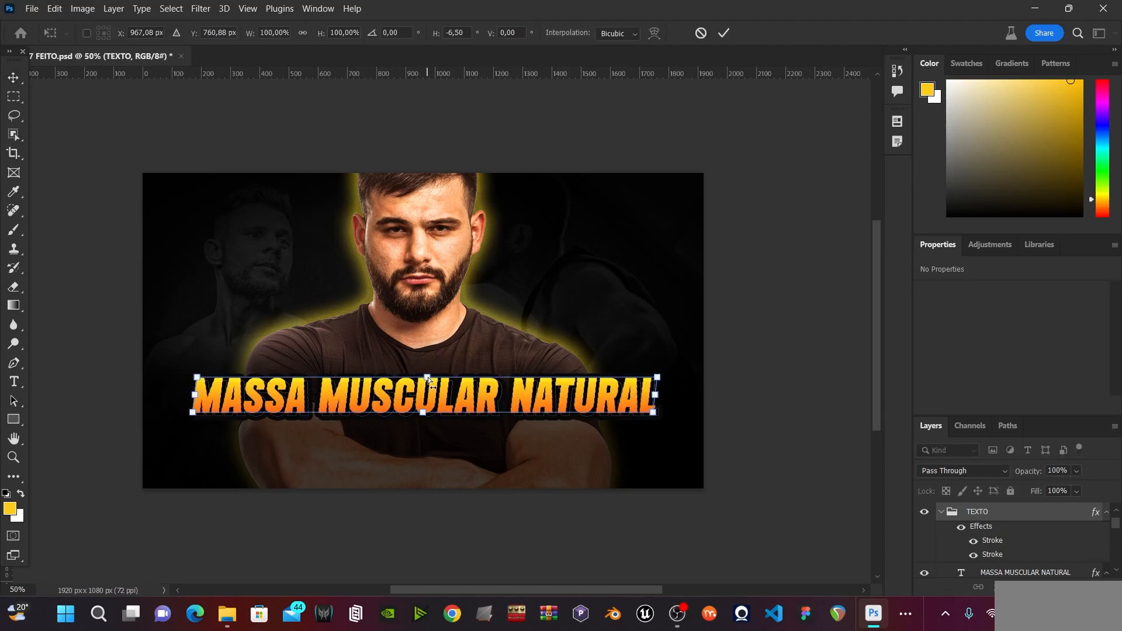
{"action": "key", "text": "Return"}
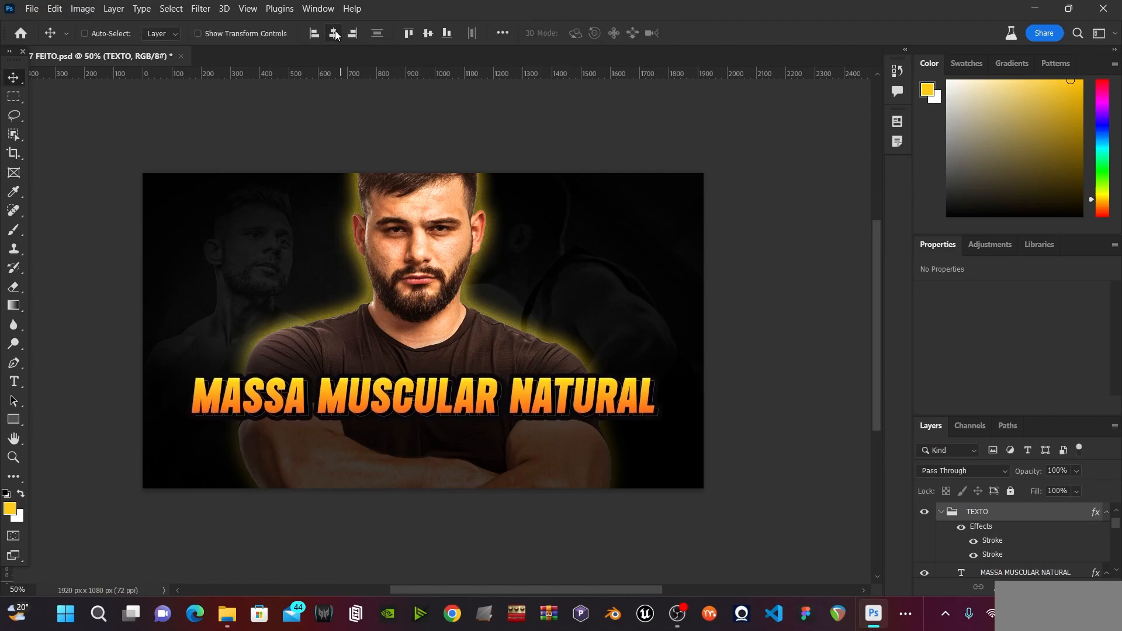
{"action": "key", "text": "ctrl+s"}
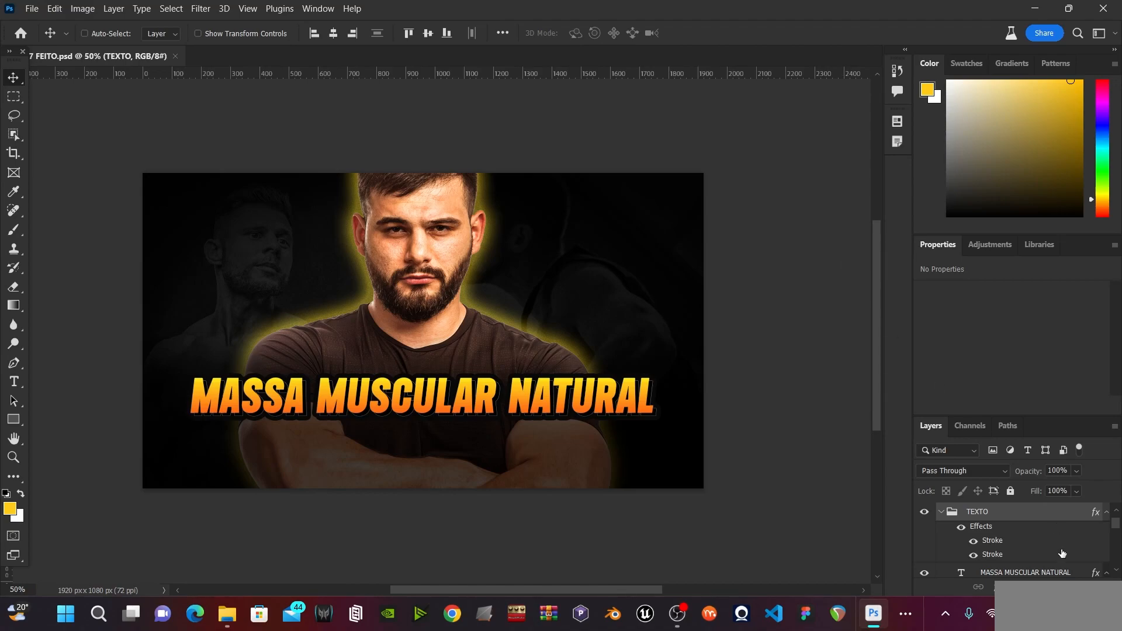
Open the Group 1 smart object, move the Layer 7 athlete right to X 343 px, save it and return to the banner.
{"action": "scroll", "coordinate": [1043, 564], "scroll_direction": "down", "scroll_amount": 5}
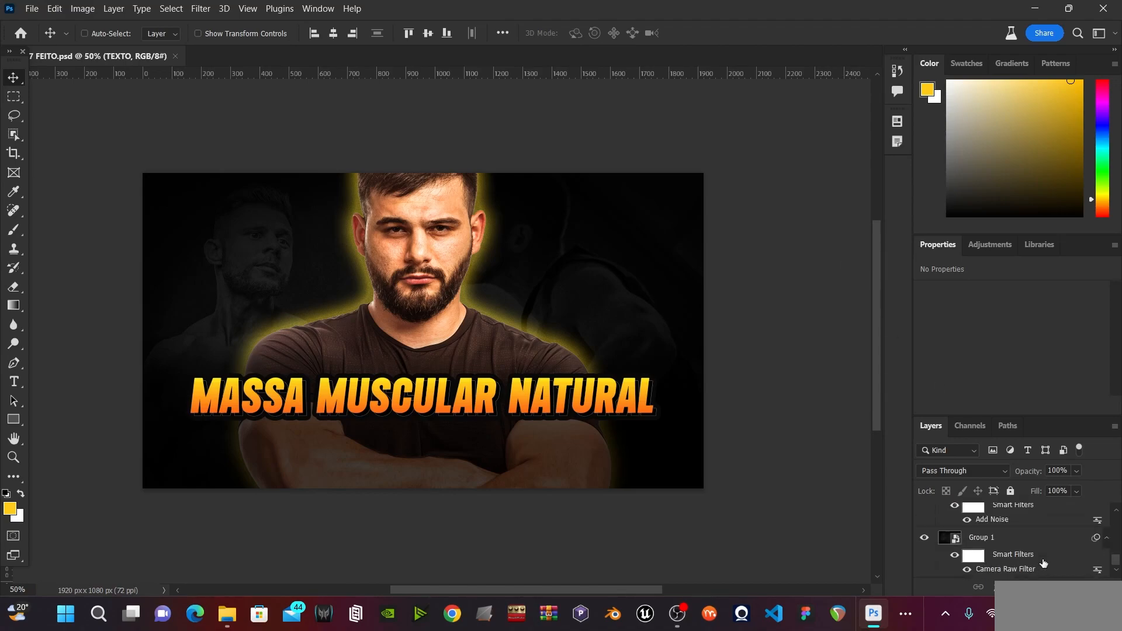
{"action": "double_click", "coordinate": [956, 539]}
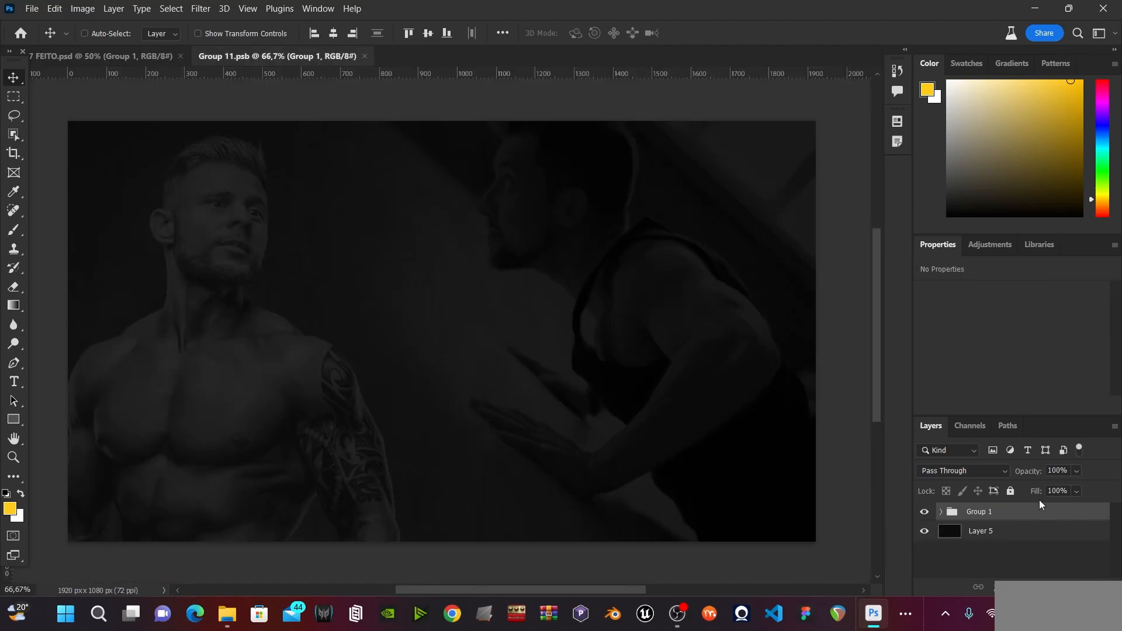
{"action": "left_click", "coordinate": [941, 512]}
{"action": "left_click", "coordinate": [960, 538]}
{"action": "left_click_drag", "start_coordinate": [553, 300], "coordinate": [589, 301]}
{"action": "key", "text": "ctrl+s"}
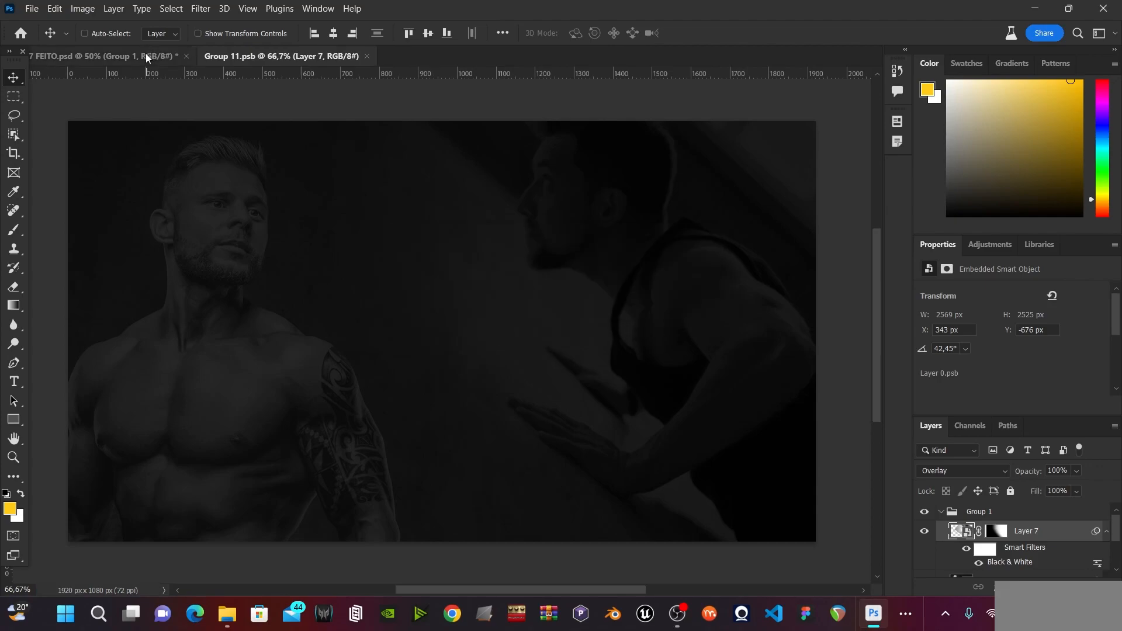
{"action": "left_click", "coordinate": [128, 56]}
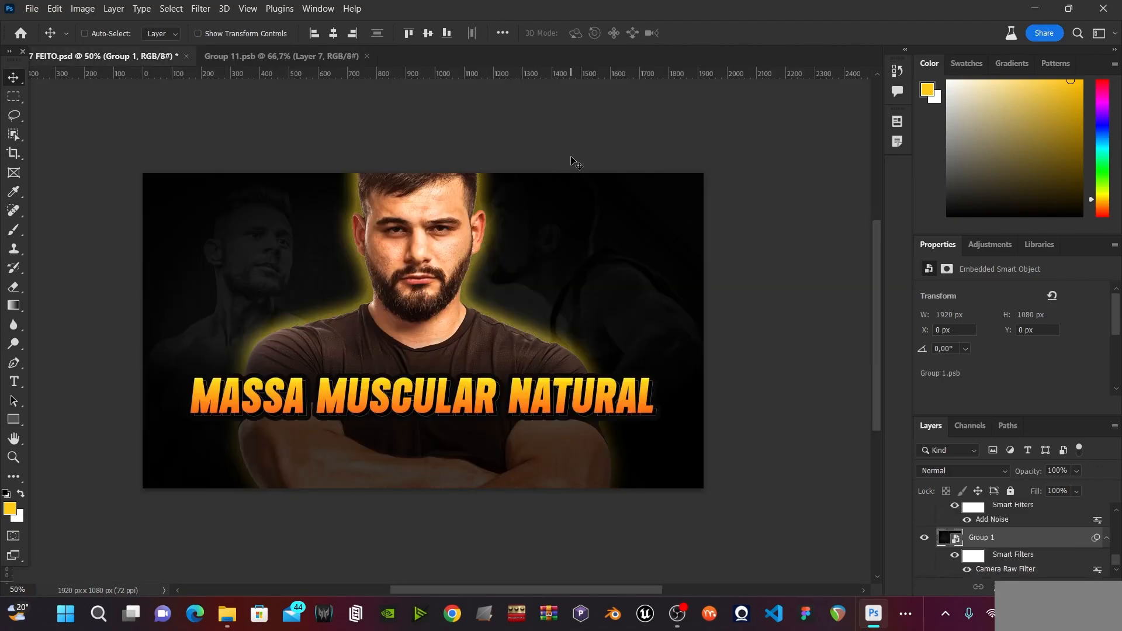
Check the banner's background athletes, and in the Group 1 smart object move the Layer 7 athlete left to X 248 px.
{"action": "key", "text": "ctrl+minus"}
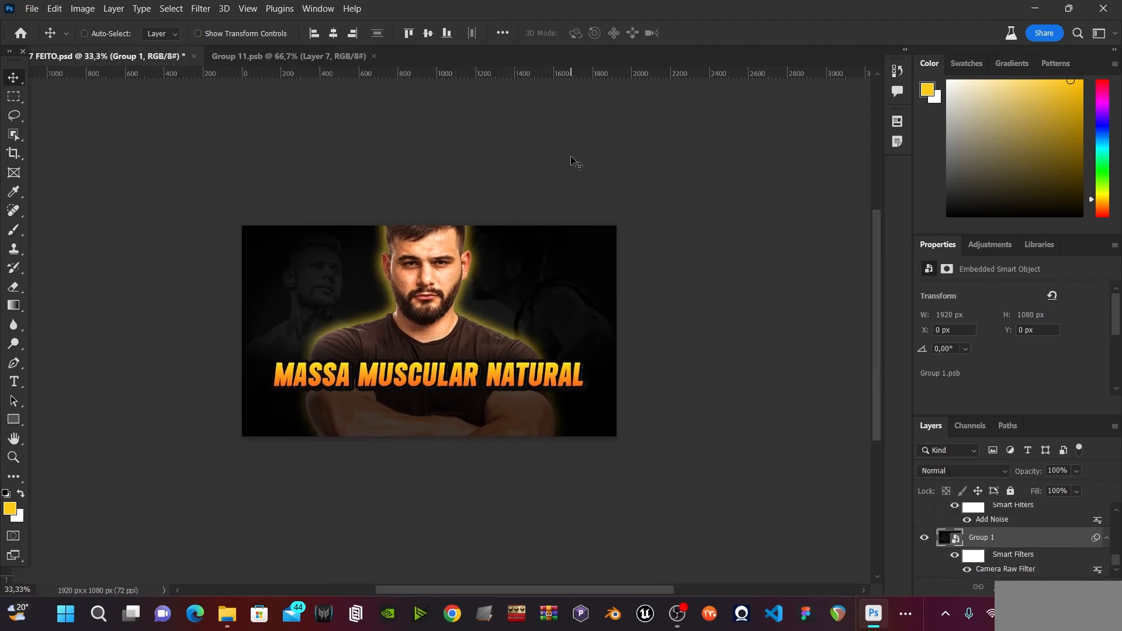
{"action": "key", "text": "z"}
{"action": "left_click", "coordinate": [522, 307]}
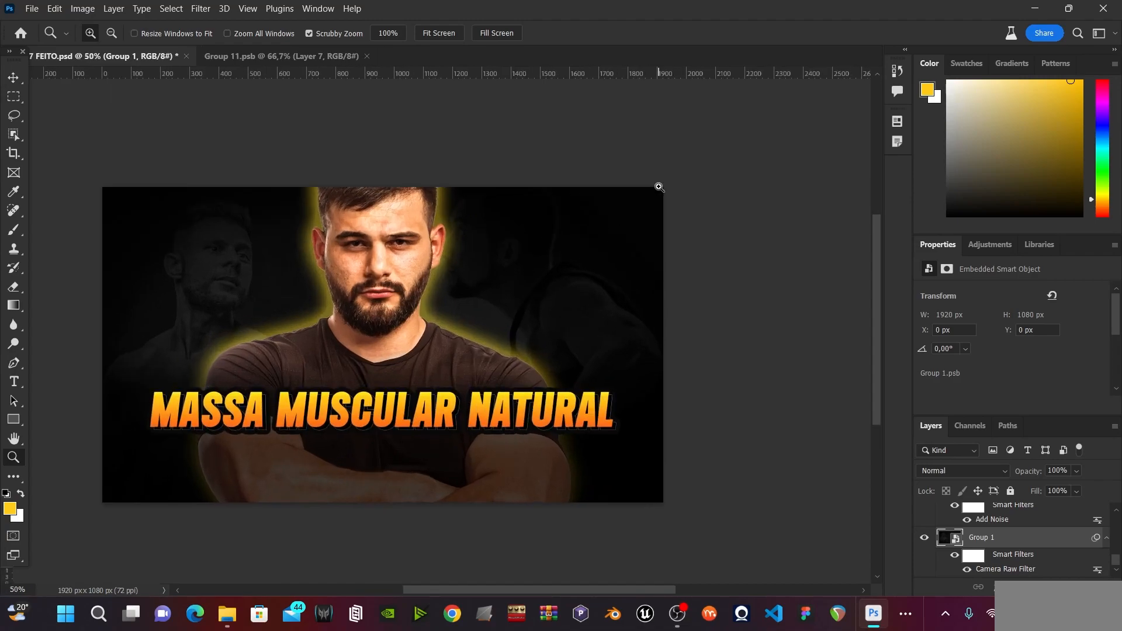
{"action": "key", "text": "v"}
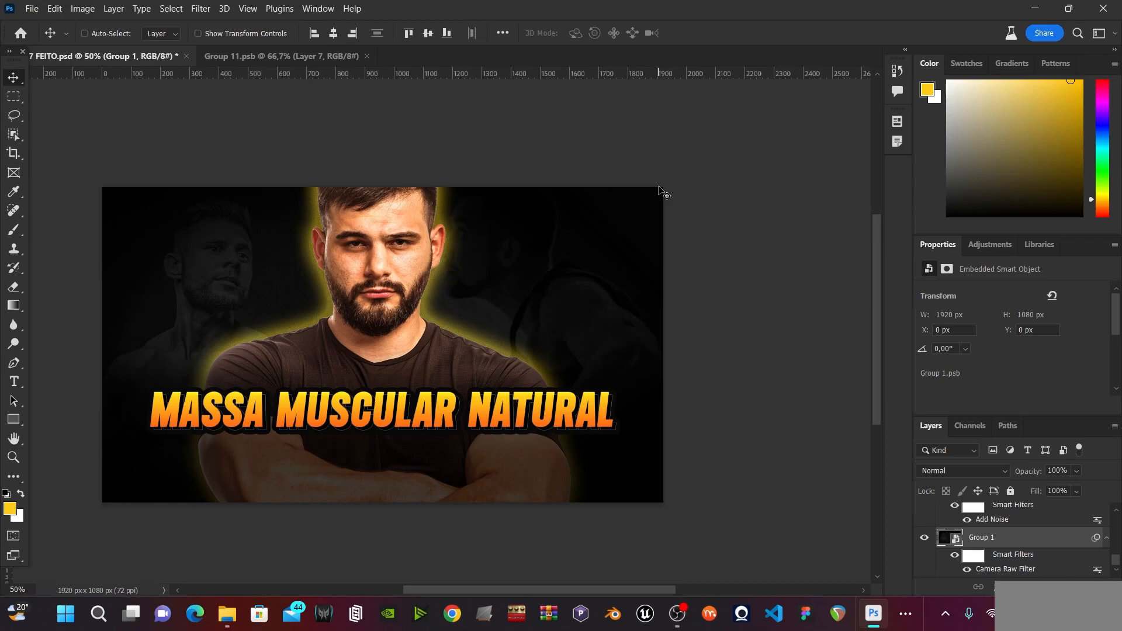
{"action": "left_click", "coordinate": [326, 57]}
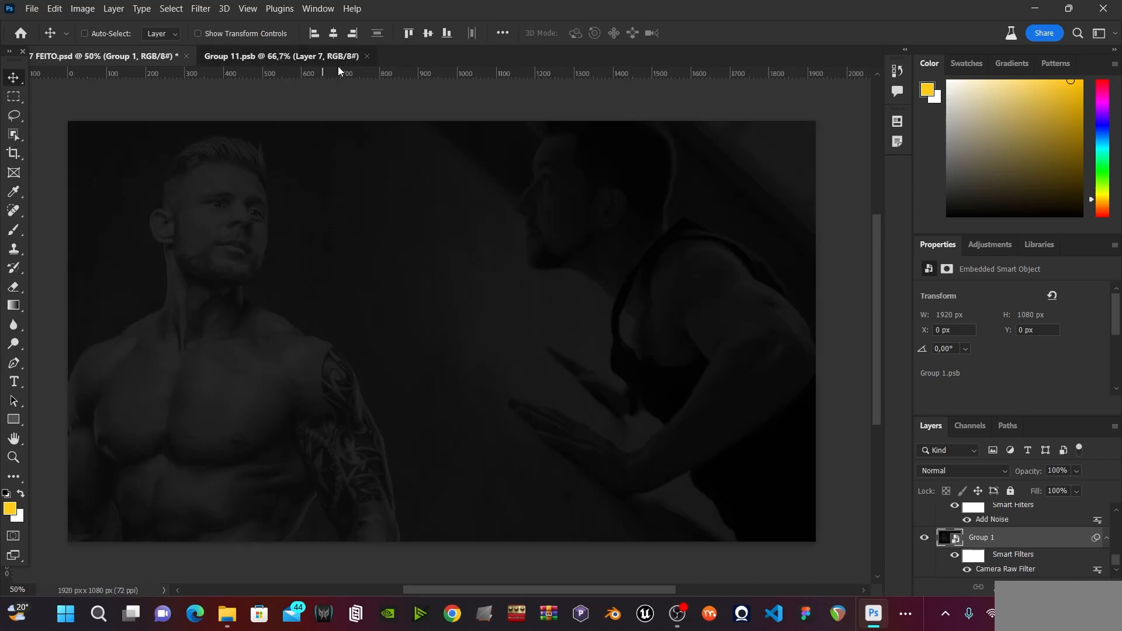
{"action": "left_click_drag", "start_coordinate": [629, 242], "coordinate": [592, 241]}
Enlarge Layer 7 to 2728 × 2681 px at X 122, Y -800 px, save the smart object and return to the banner.
{"action": "key", "text": "ctrl+minus"}
{"action": "key", "text": "ctrl+t"}
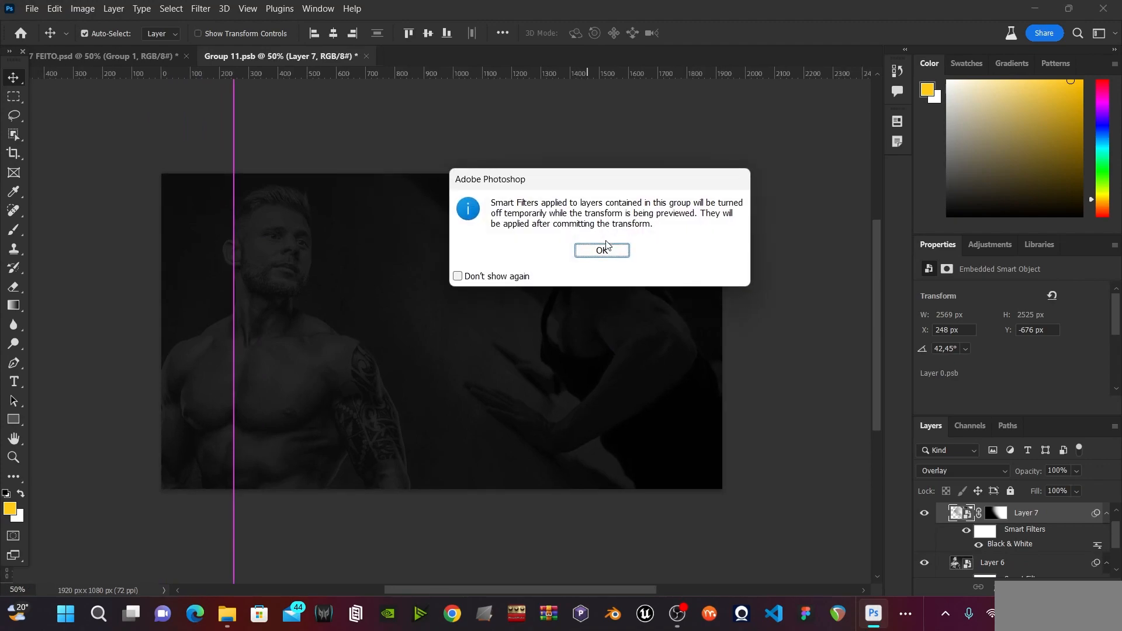
{"action": "left_click", "coordinate": [605, 246]}
{"action": "key", "text": "ctrl+minus"}
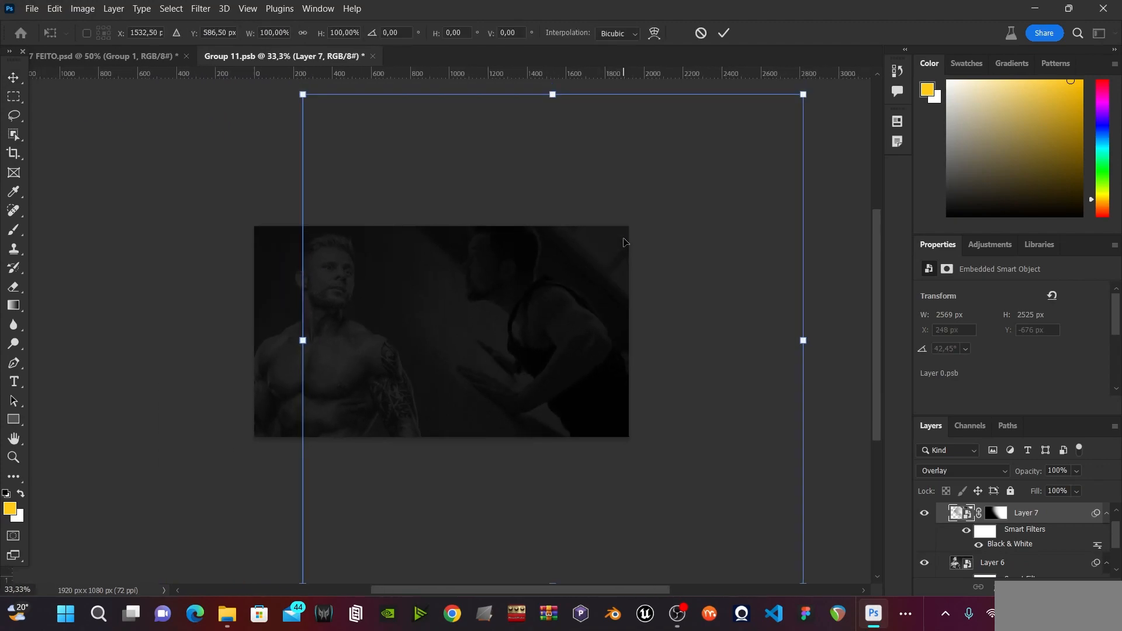
{"action": "scroll", "coordinate": [312, 161], "scroll_direction": "up", "scroll_amount": 2}
{"action": "left_click_drag", "start_coordinate": [304, 153], "coordinate": [271, 122]}
{"action": "left_click_drag", "start_coordinate": [549, 393], "coordinate": [556, 401]}
{"action": "key", "text": "Return"}
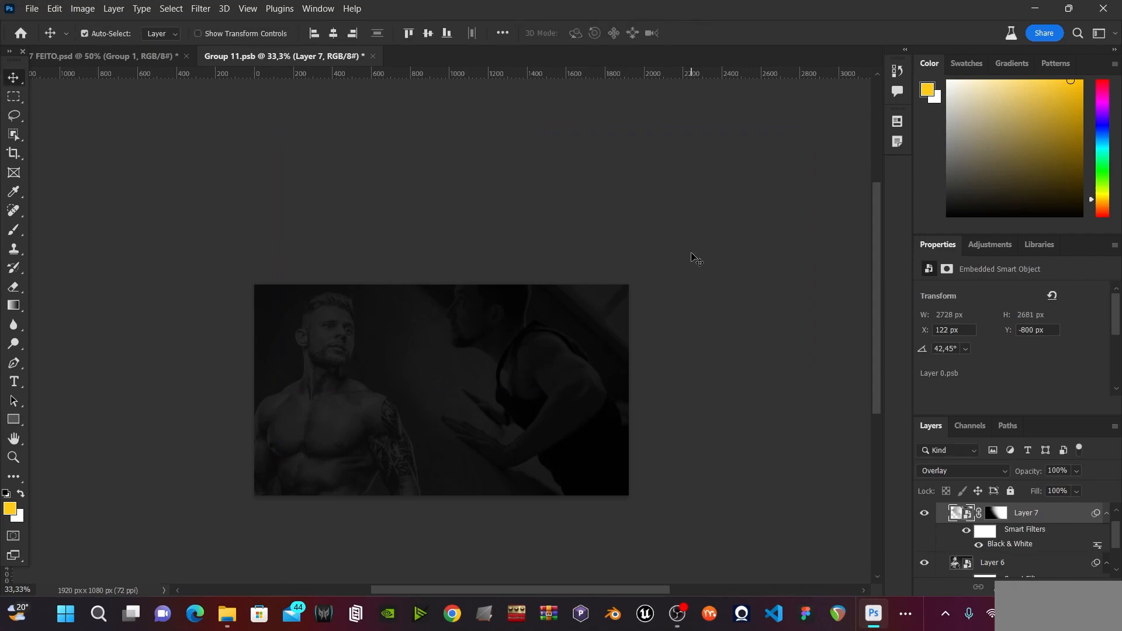
{"action": "key", "text": "ctrl+s"}
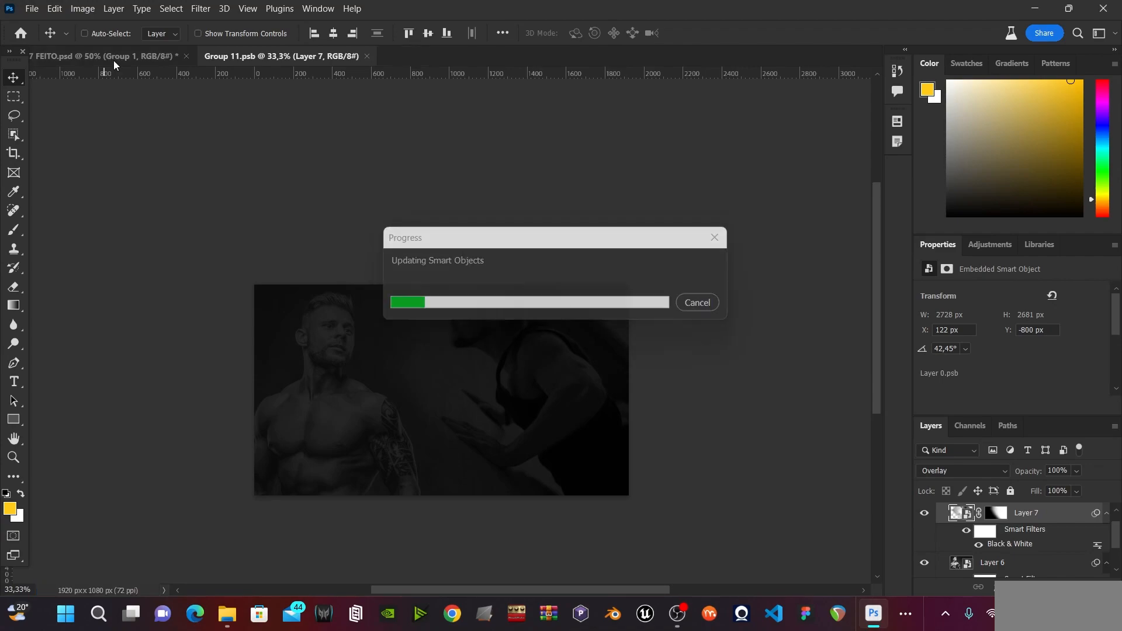
{"action": "left_click", "coordinate": [107, 57]}
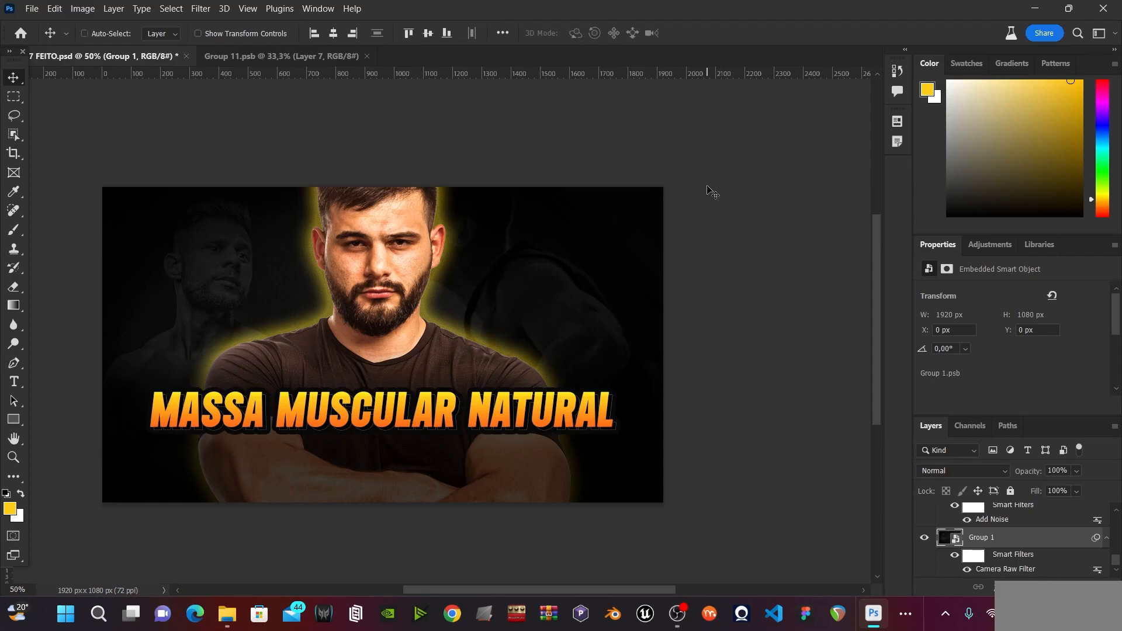
Save the updated banner and select the hidden yellow Layer 2 at the top of the layer stack.
{"action": "key", "text": "ctrl+minus"}
{"action": "key", "text": "ctrl+s"}
{"action": "key", "text": "z"}
{"action": "key", "text": "ctrl+plus"}
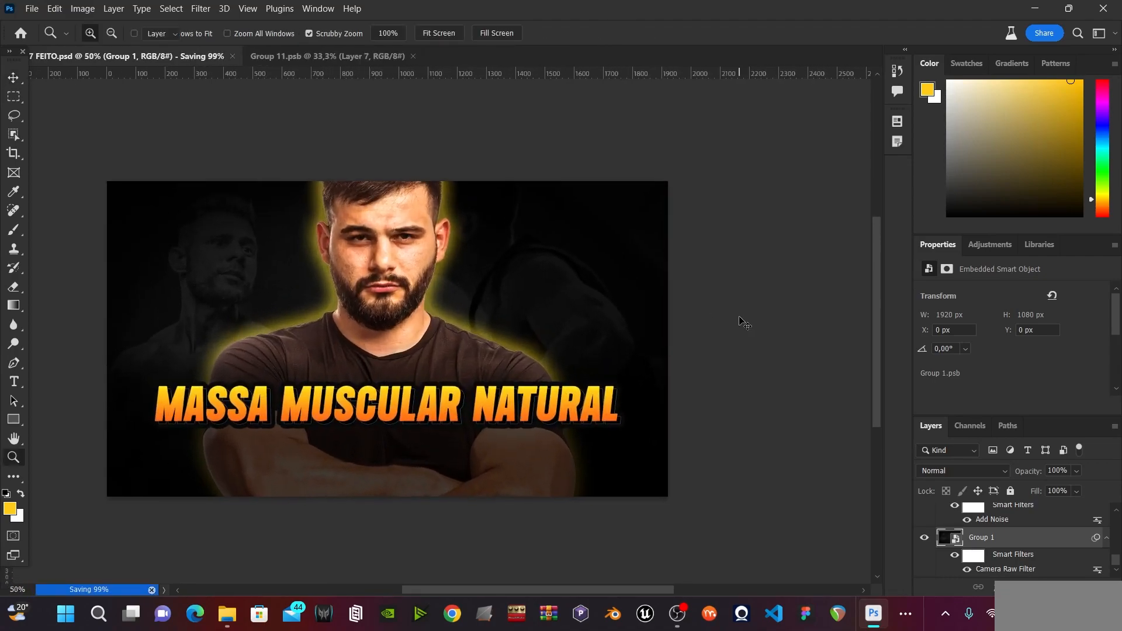
{"action": "key", "text": "v"}
{"action": "scroll", "coordinate": [1042, 532], "scroll_direction": "up", "scroll_amount": 5}
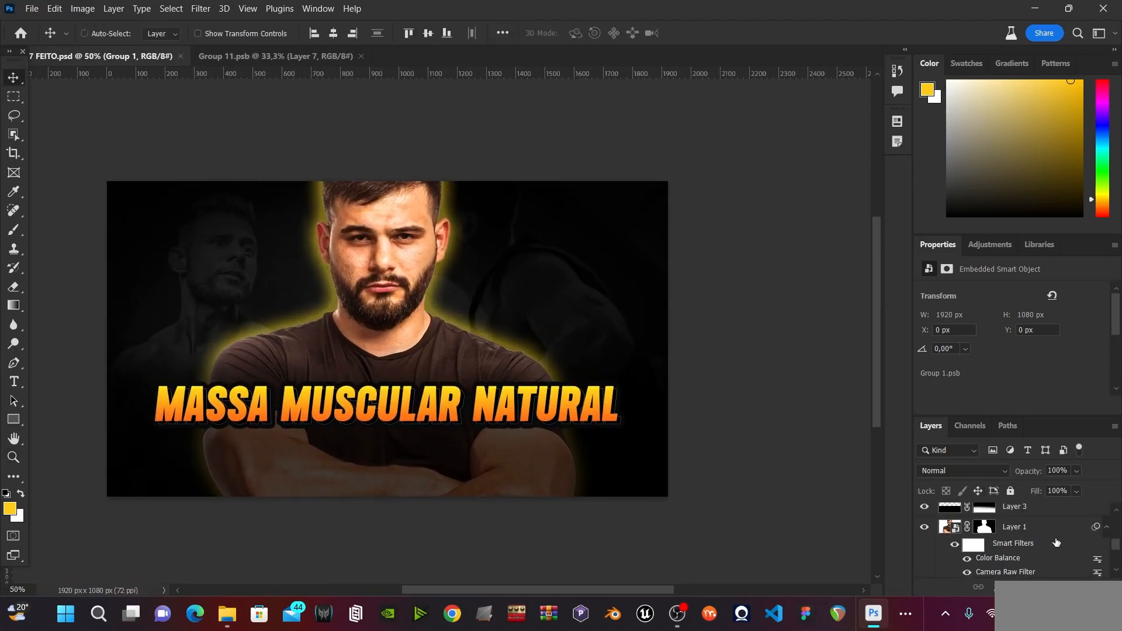
{"action": "left_click", "coordinate": [1078, 521]}
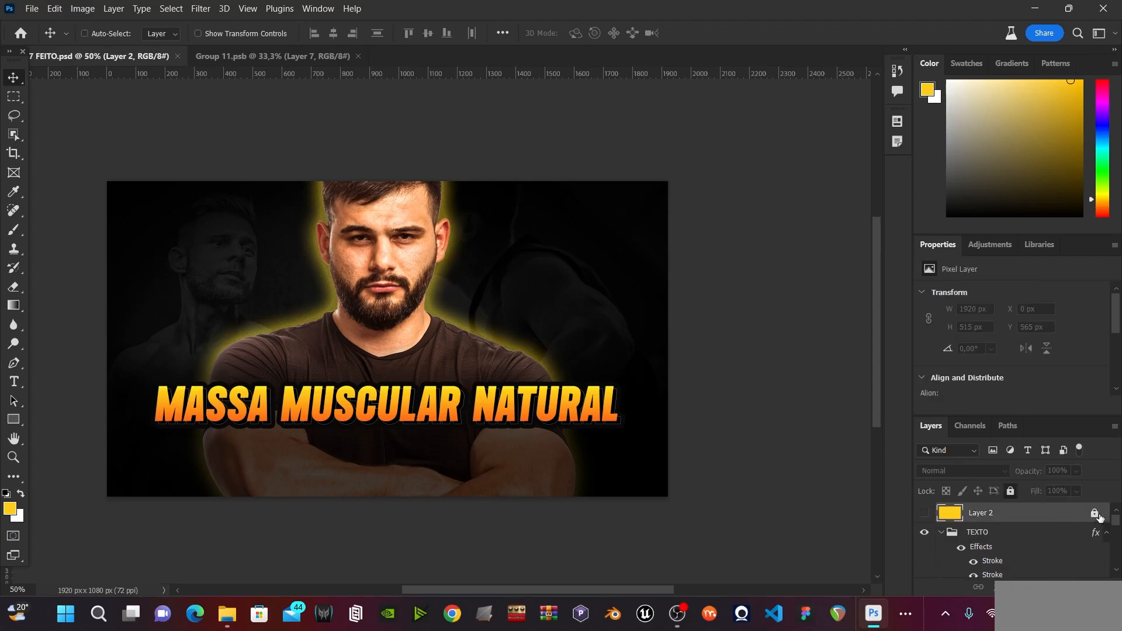
{"action": "left_click", "coordinate": [1095, 514]}
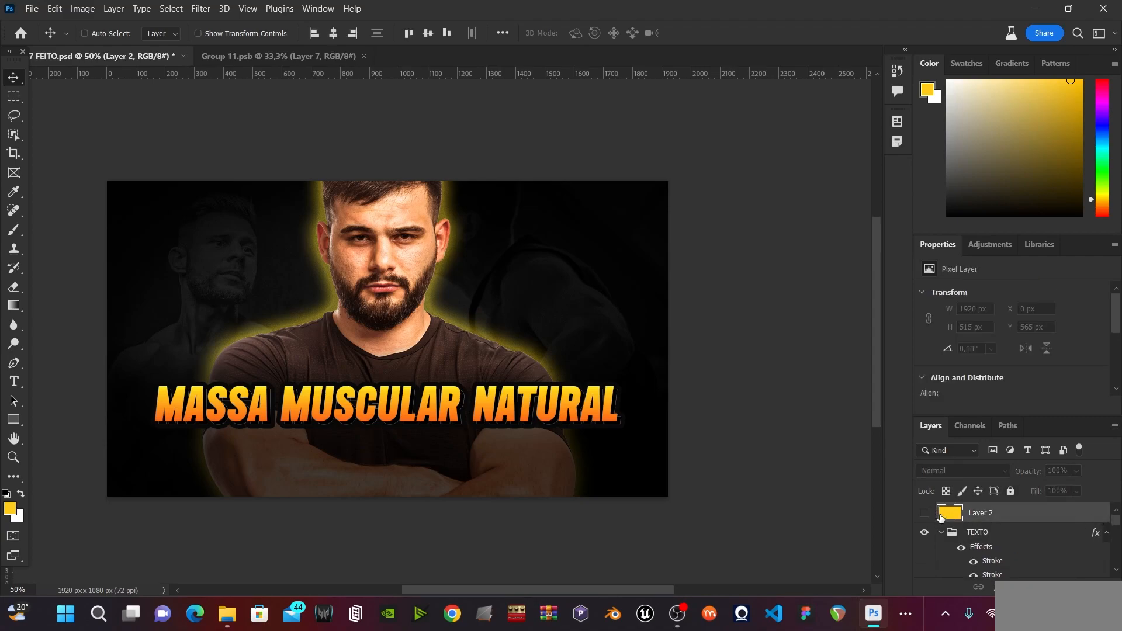
{"action": "left_click", "coordinate": [9, 510]}
{"action": "left_click", "coordinate": [880, 116]}
{"action": "key", "text": "ctrl+slash"}
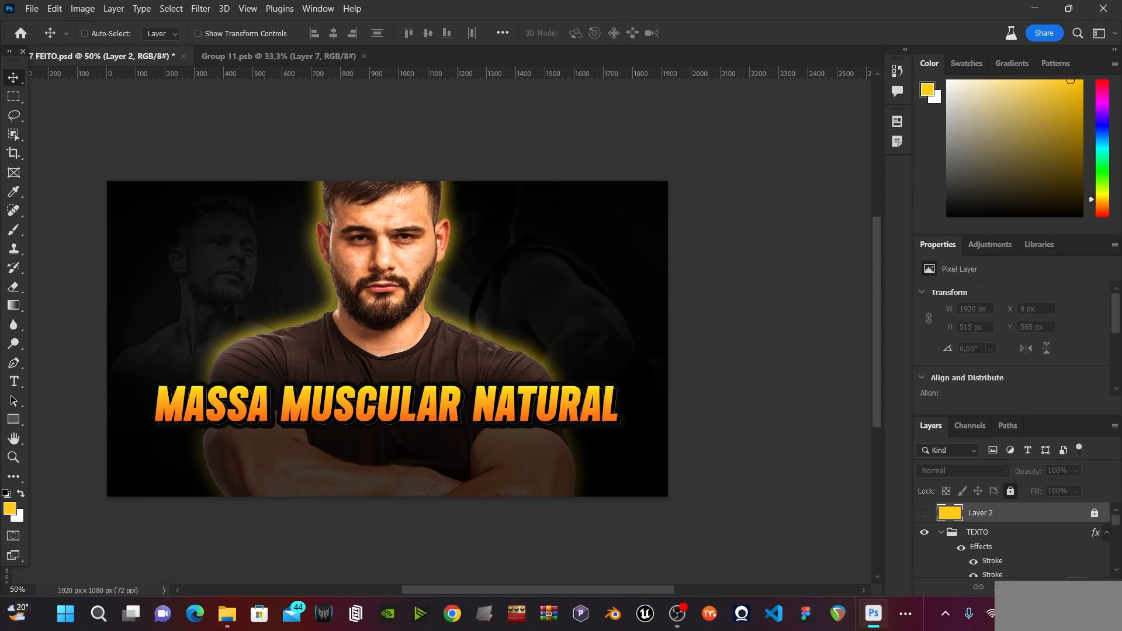
On a new layer above Layer 2, try a soft yellow Brush dab about 1800 px wide beyond the banner's upper-right corner.
{"action": "key", "text": "ctrl+shift+alt+n"}
{"action": "key", "text": "b"}
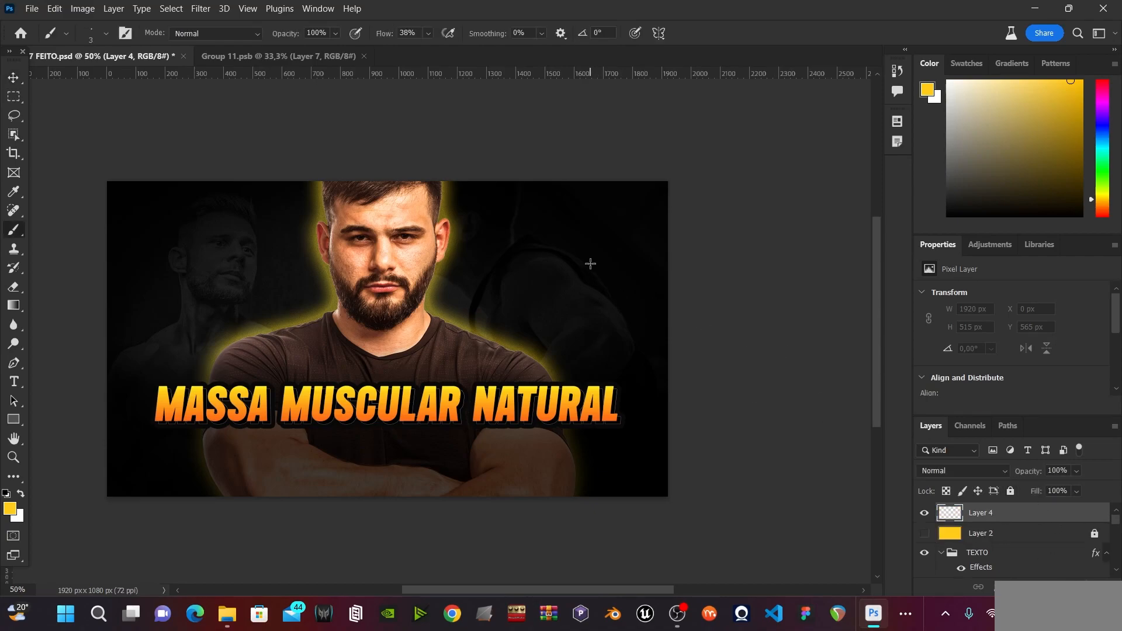
{"action": "key", "text": "Caps_Lock"}
{"action": "key", "text": "ctrl+minus"}
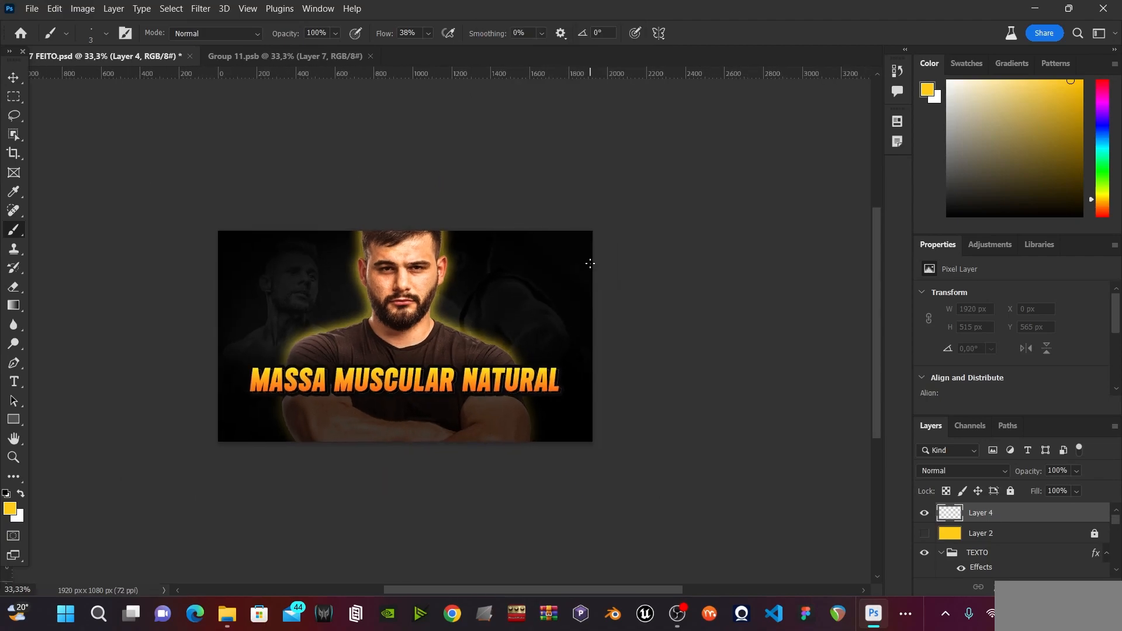
{"action": "key", "text": "bracketright"}
{"action": "key", "text": "bracketright"}
{"action": "key", "text": "bracketright"}
{"action": "key", "text": "bracketright"}
{"action": "key", "text": "bracketright"}
{"action": "key", "text": "bracketright"}
{"action": "key", "text": "bracketright"}
{"action": "key", "text": "bracketright"}
{"action": "key", "text": "bracketright"}
{"action": "key", "text": "bracketright"}
{"action": "key", "text": "bracketright"}
{"action": "key", "text": "bracketright"}
{"action": "key", "text": "bracketright"}
{"action": "key", "text": "bracketright"}
{"action": "key", "text": "bracketright"}
{"action": "key", "text": "bracketright"}
{"action": "key", "text": "bracketright"}
{"action": "key", "text": "bracketright"}
{"action": "key", "text": "bracketright"}
{"action": "key", "text": "bracketright"}
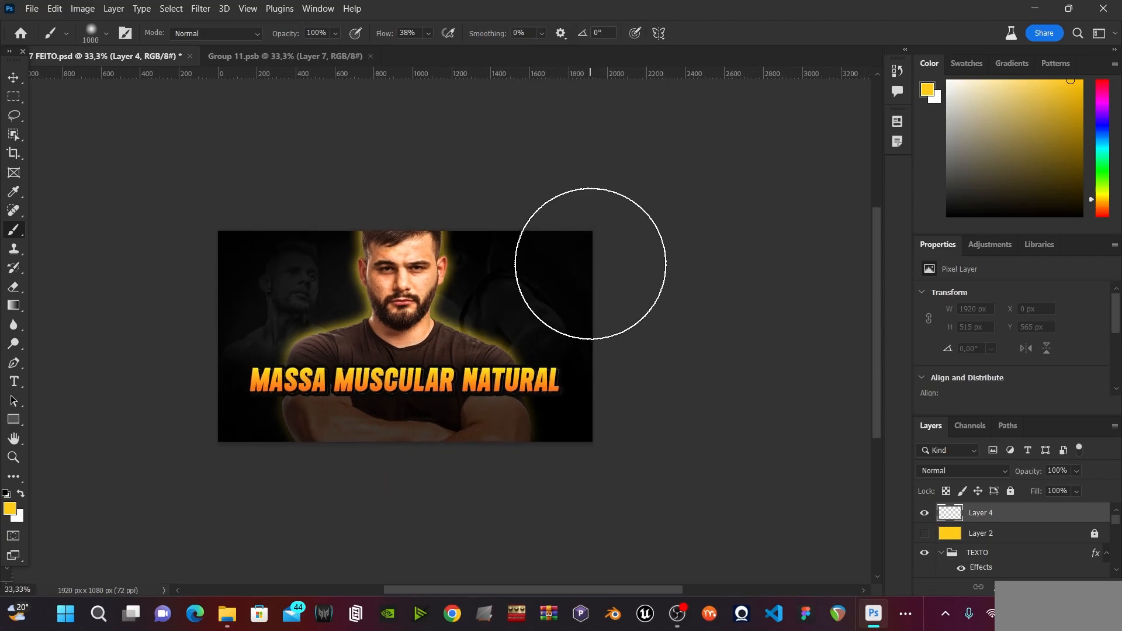
{"action": "key", "text": "bracketright"}
{"action": "key", "text": "bracketright"}
{"action": "key", "text": "bracketright"}
{"action": "key", "text": "bracketright"}
{"action": "key", "text": "bracketright"}
{"action": "scroll", "coordinate": [641, 258], "scroll_direction": "up", "scroll_amount": 2}
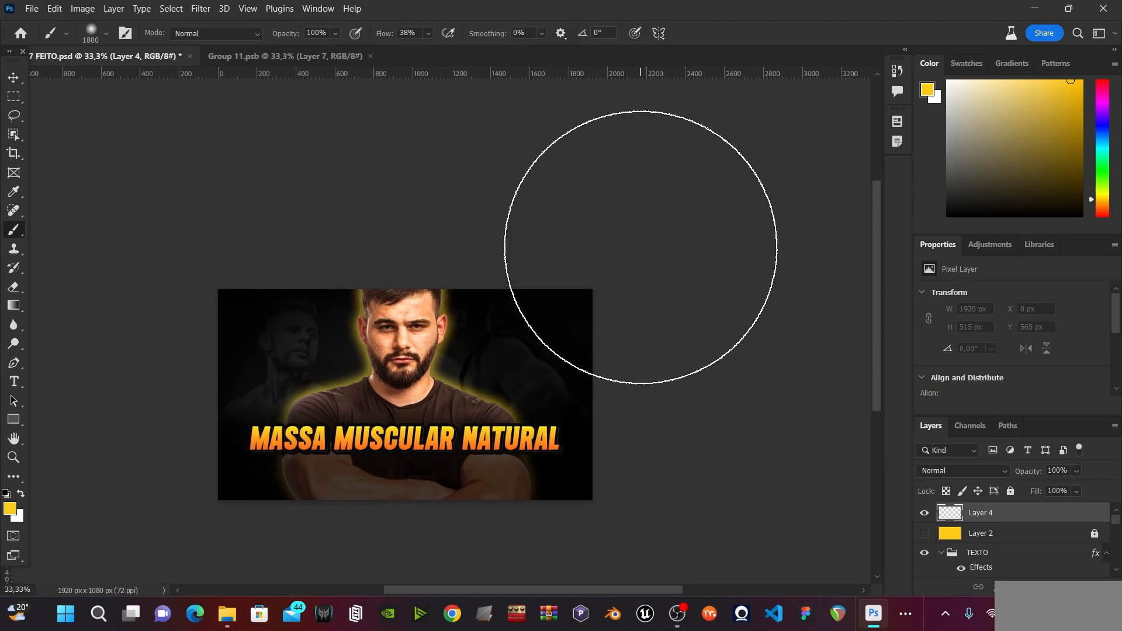
{"action": "left_click", "coordinate": [673, 261]}
Resize the soft yellow brush to 1200 px over the banner's upper-right area.
{"action": "key", "text": "z"}
{"action": "left_click", "coordinate": [572, 291]}
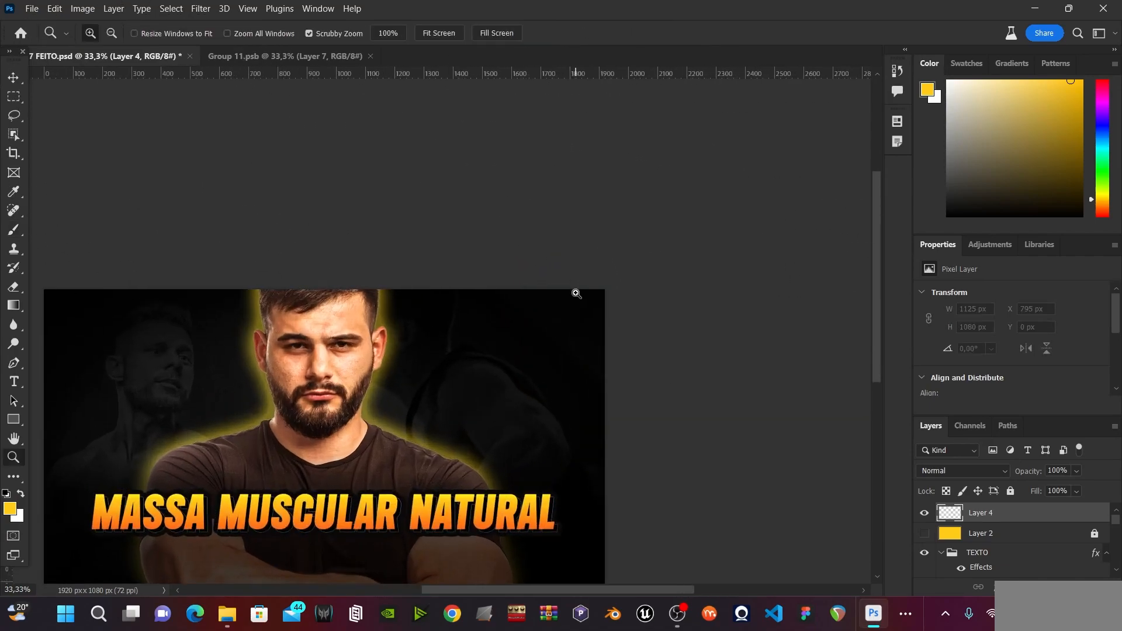
{"action": "key", "text": "h"}
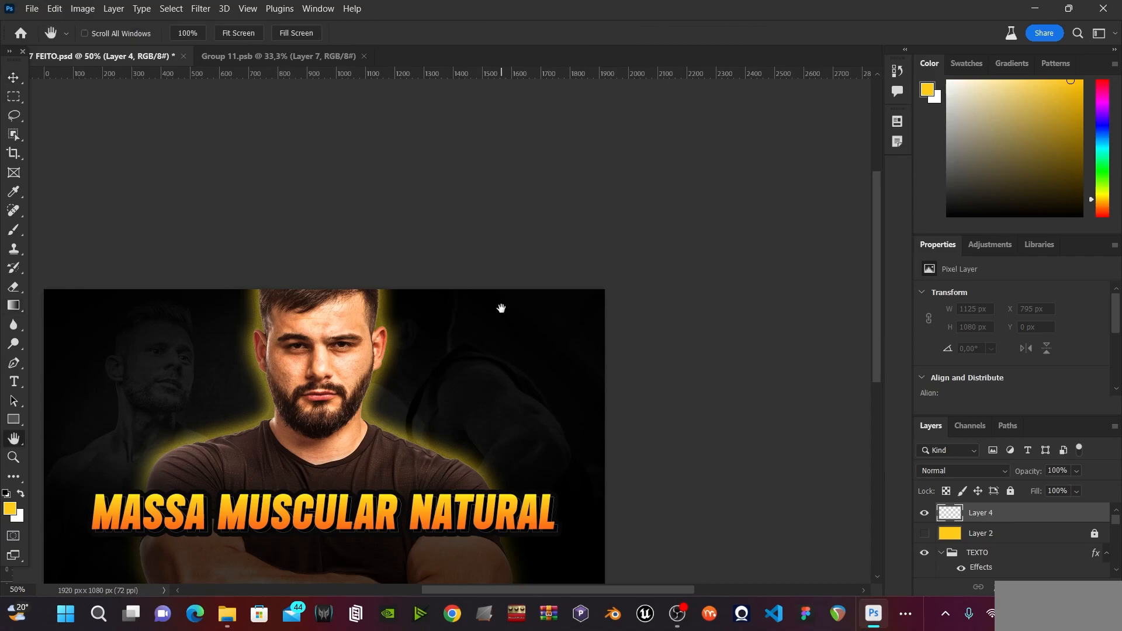
{"action": "left_click_drag", "start_coordinate": [501, 306], "coordinate": [547, 302]}
{"action": "key", "text": "v"}
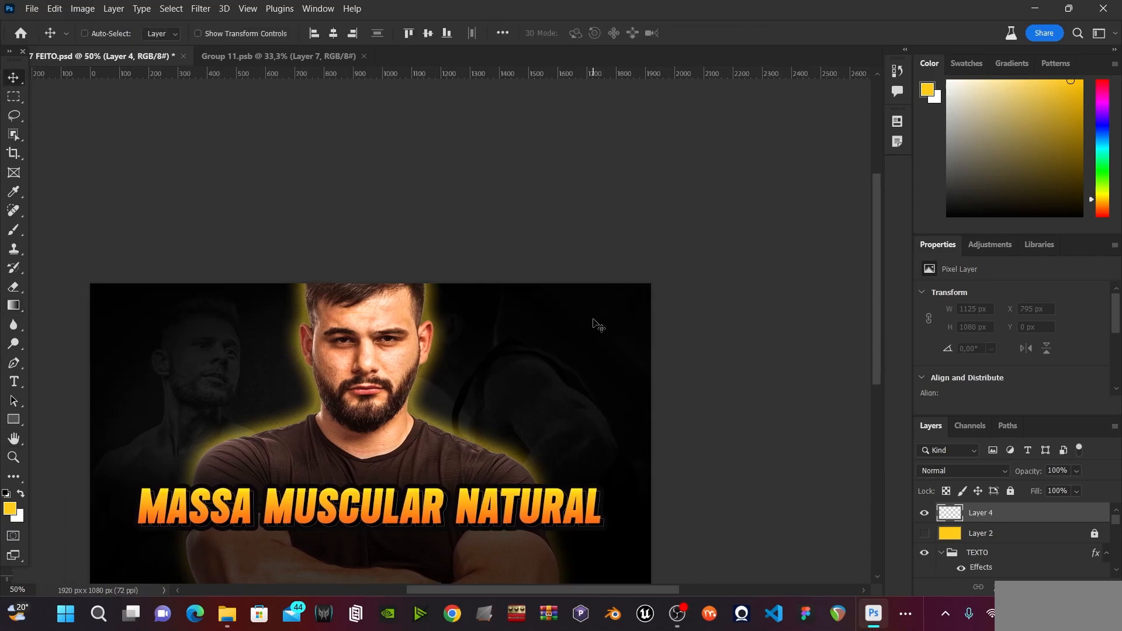
{"action": "key", "text": "b"}
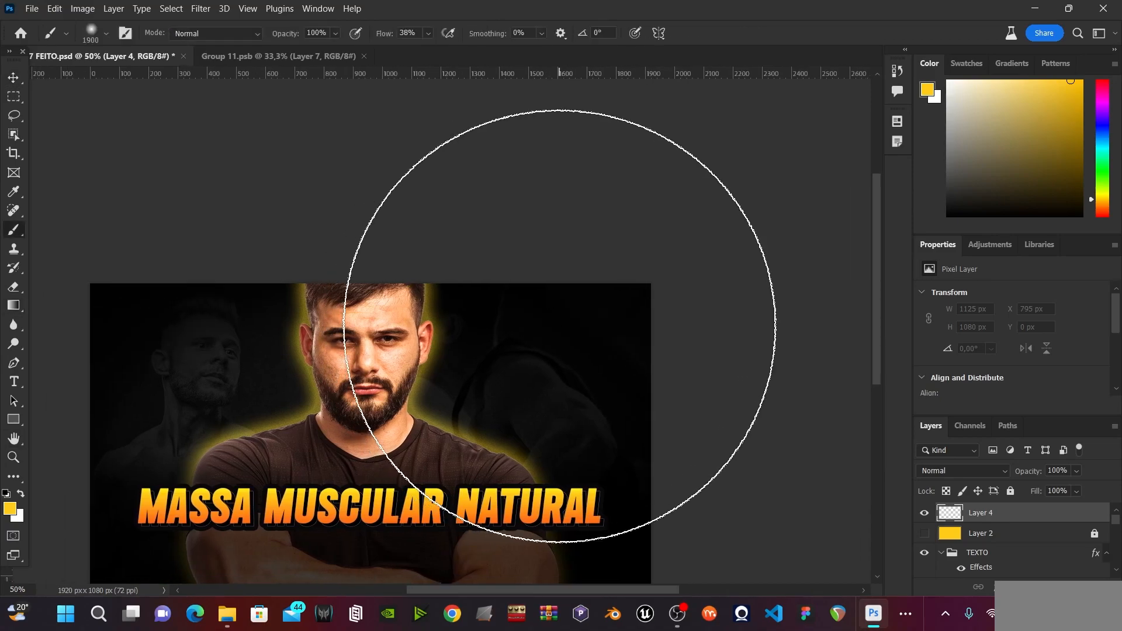
{"action": "key", "text": "bracketleft"}
{"action": "key", "text": "bracketleft"}
{"action": "key", "text": "bracketleft"}
{"action": "key", "text": "bracketleft"}
{"action": "key", "text": "bracketleft"}
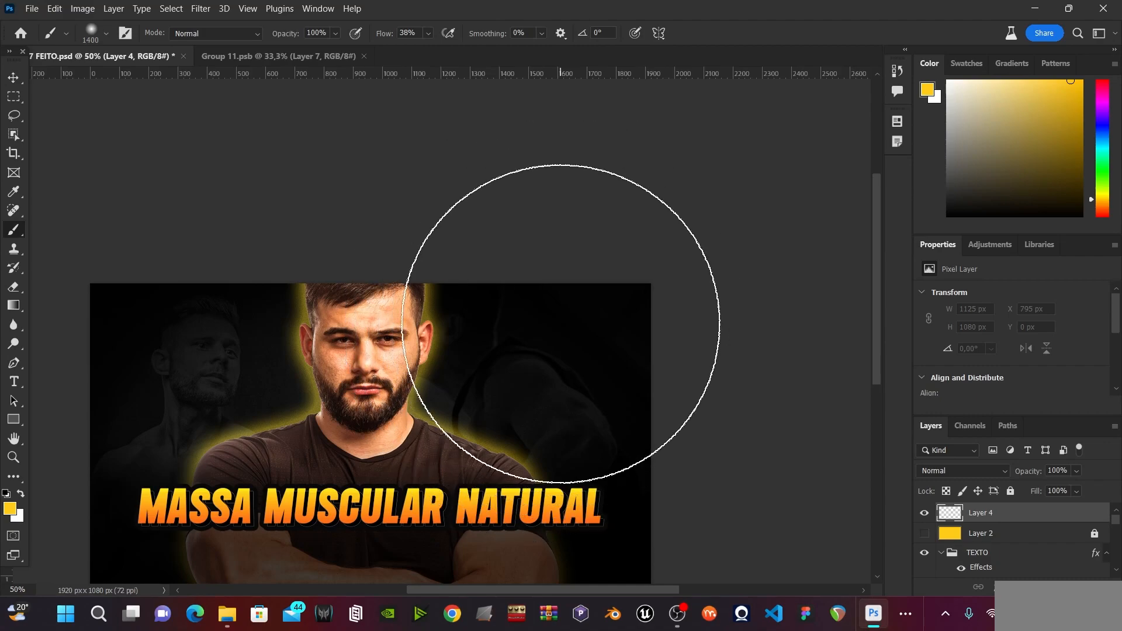
{"action": "key", "text": "bracketleft"}
{"action": "key", "text": "bracketright"}
{"action": "key", "text": "bracketright"}
{"action": "key", "text": "bracketright"}
{"action": "key", "text": "bracketright"}
{"action": "key", "text": "bracketright"}
{"action": "key", "text": "bracketright"}
{"action": "key", "text": "bracketright"}
{"action": "key", "text": "bracketright"}
{"action": "key", "text": "bracketright"}
{"action": "key", "text": "bracketright"}
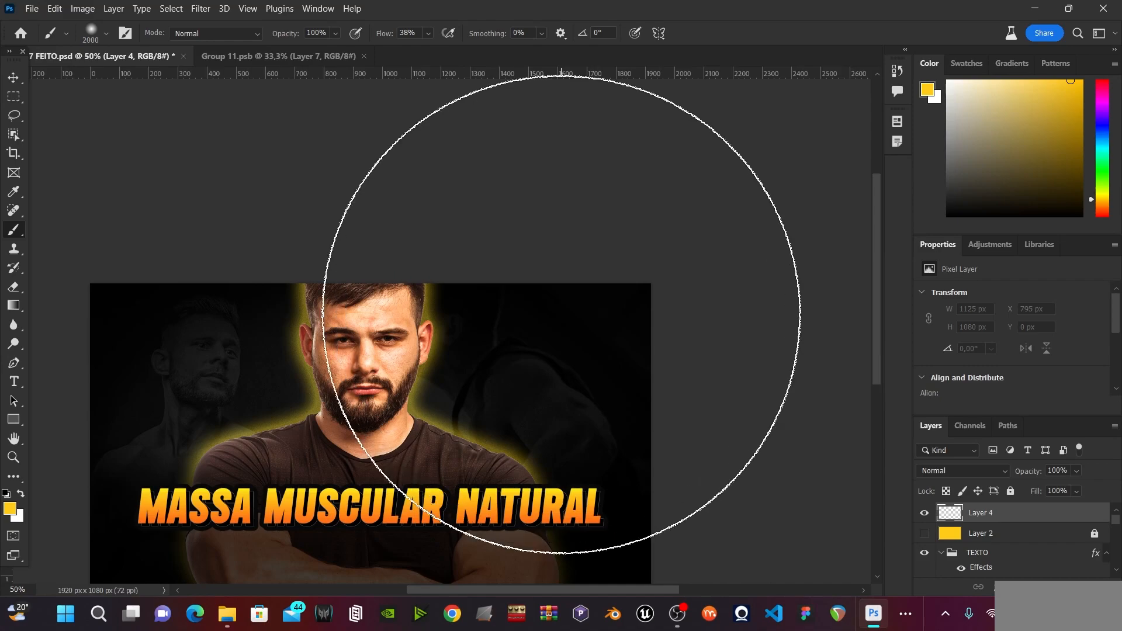
{"action": "key", "text": "bracketleft"}
{"action": "key", "text": "bracketleft"}
{"action": "key", "text": "bracketleft"}
{"action": "key", "text": "bracketleft"}
{"action": "key", "text": "bracketleft"}
{"action": "key", "text": "bracketleft"}
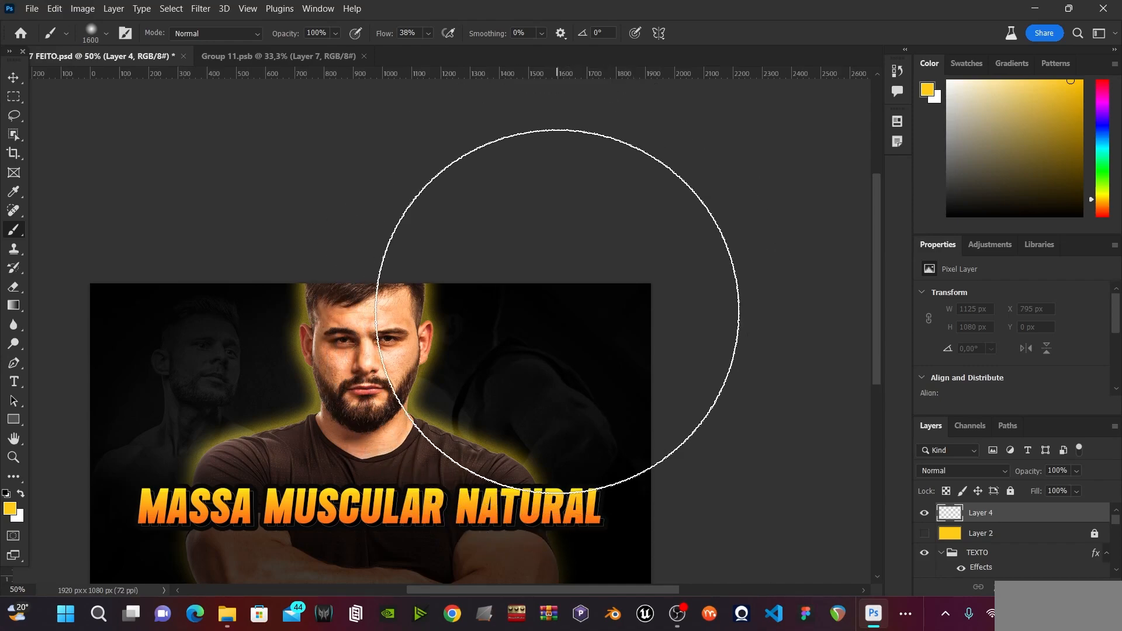
{"action": "key", "text": "bracketleft"}
{"action": "key", "text": "bracketleft"}
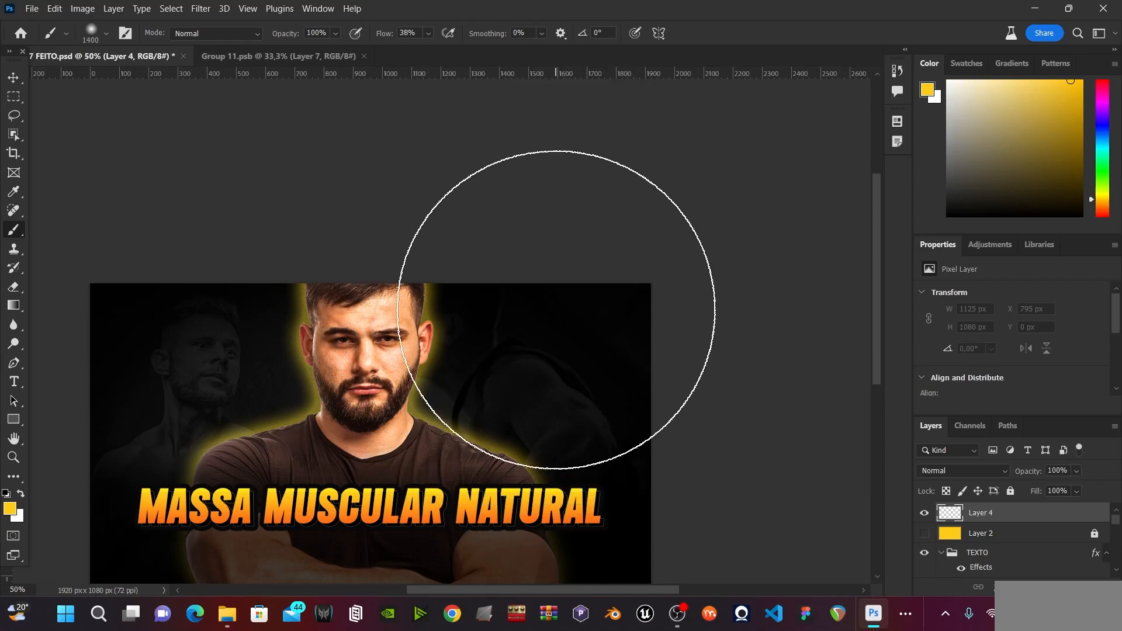
{"action": "key", "text": "bracketleft"}
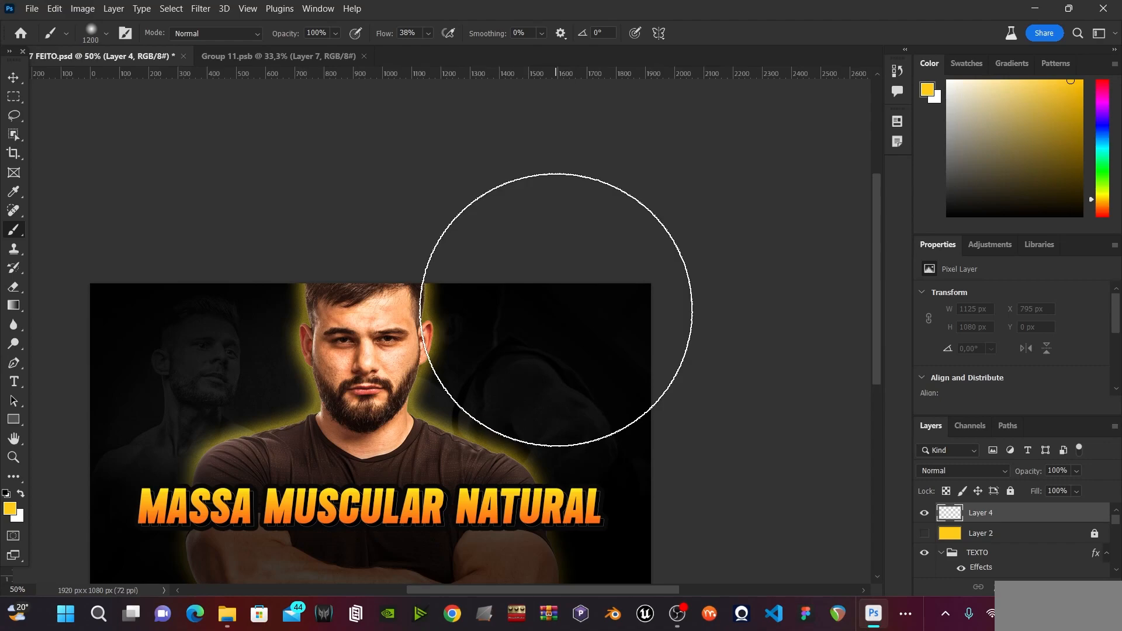
Try soft yellow Brush dabs of 1700 and 2100 px beyond the banner's upper-right corner on Layer 4.
{"action": "key", "text": "bracketright"}
{"action": "key", "text": "bracketright"}
{"action": "key", "text": "bracketright"}
{"action": "key", "text": "bracketright"}
{"action": "key", "text": "bracketright"}
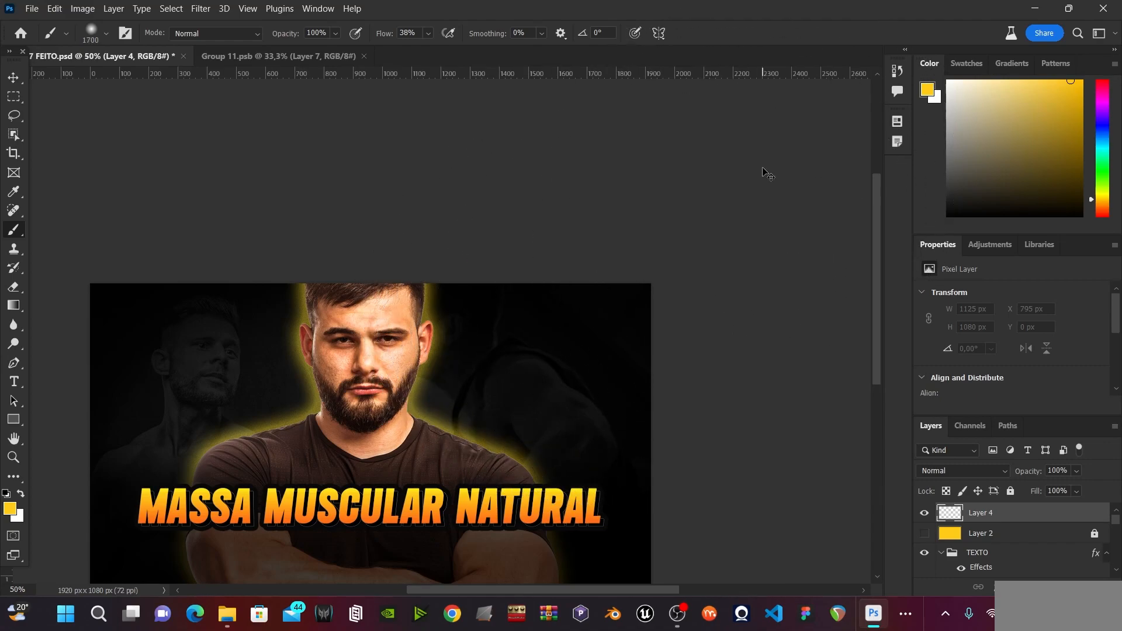
{"action": "key", "text": "ctrl+minus"}
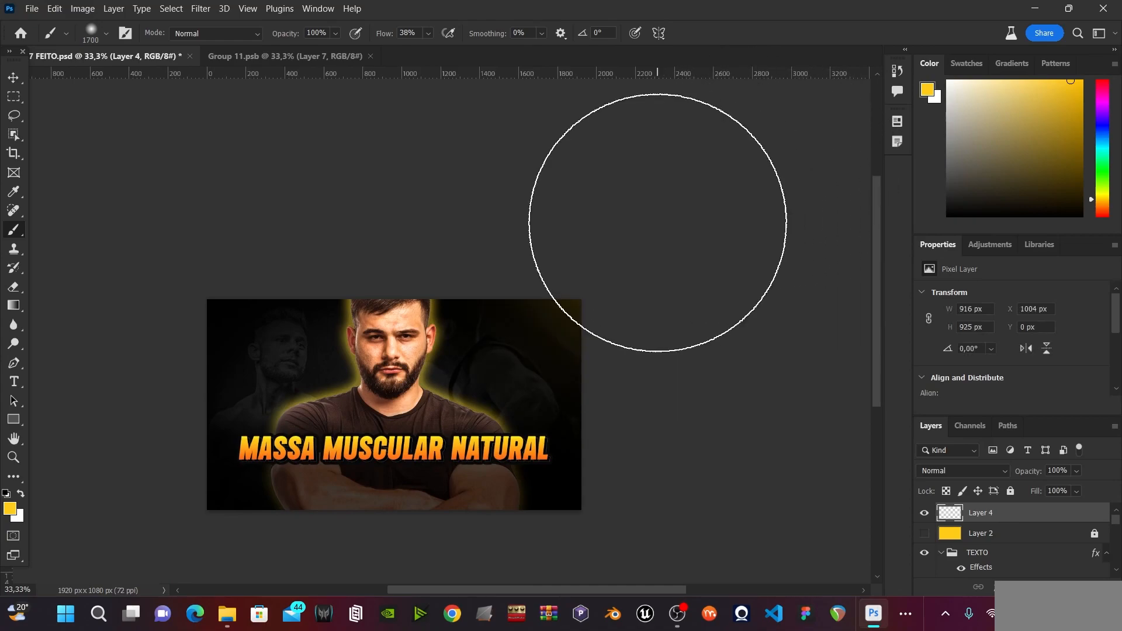
{"action": "key", "text": "bracketright"}
{"action": "key", "text": "bracketright"}
{"action": "key", "text": "bracketright"}
{"action": "key", "text": "bracketright"}
{"action": "left_click", "coordinate": [656, 209]}
Paint a soft yellow 2500 px Brush dab beyond the banner's upper-right corner on Layer 4.
{"action": "key", "text": "bracketright"}
{"action": "key", "text": "bracketright"}
{"action": "key", "text": "bracketright"}
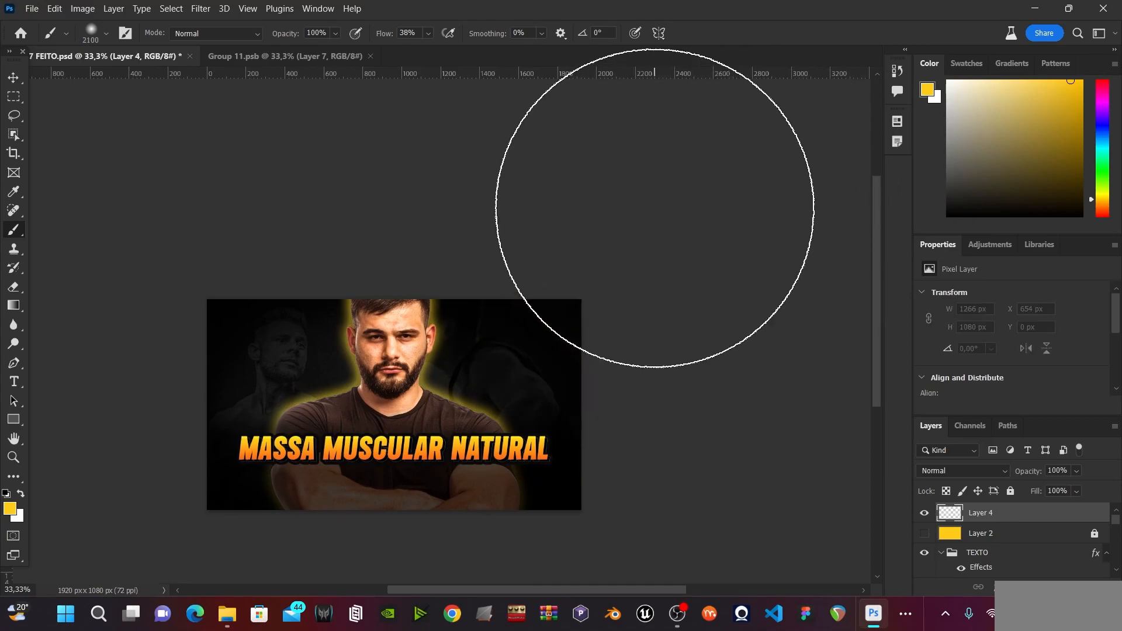
{"action": "key", "text": "bracketright"}
{"action": "scroll", "coordinate": [681, 217], "scroll_direction": "up", "scroll_amount": 2}
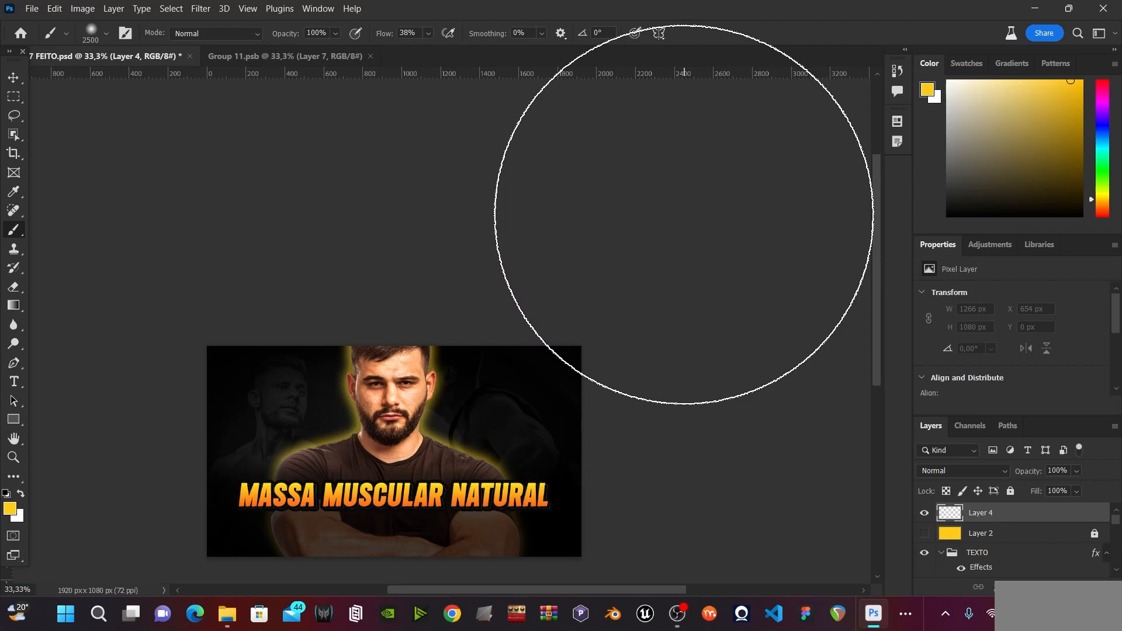
{"action": "left_click", "coordinate": [684, 217]}
{"action": "key", "text": "ctrl+z"}
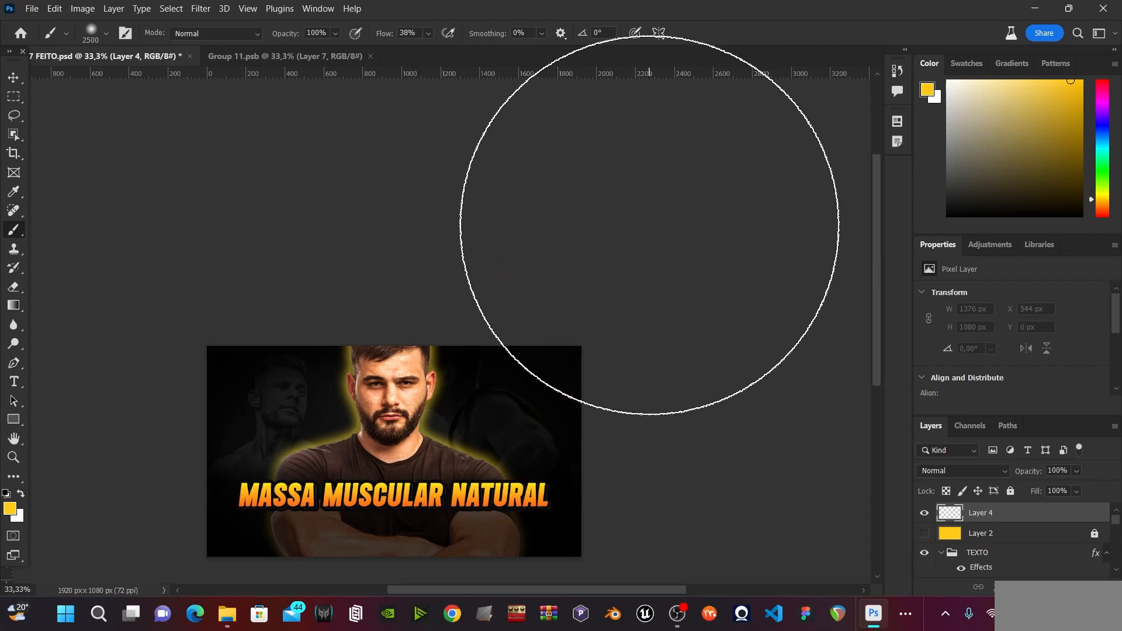
{"action": "left_click", "coordinate": [638, 227]}
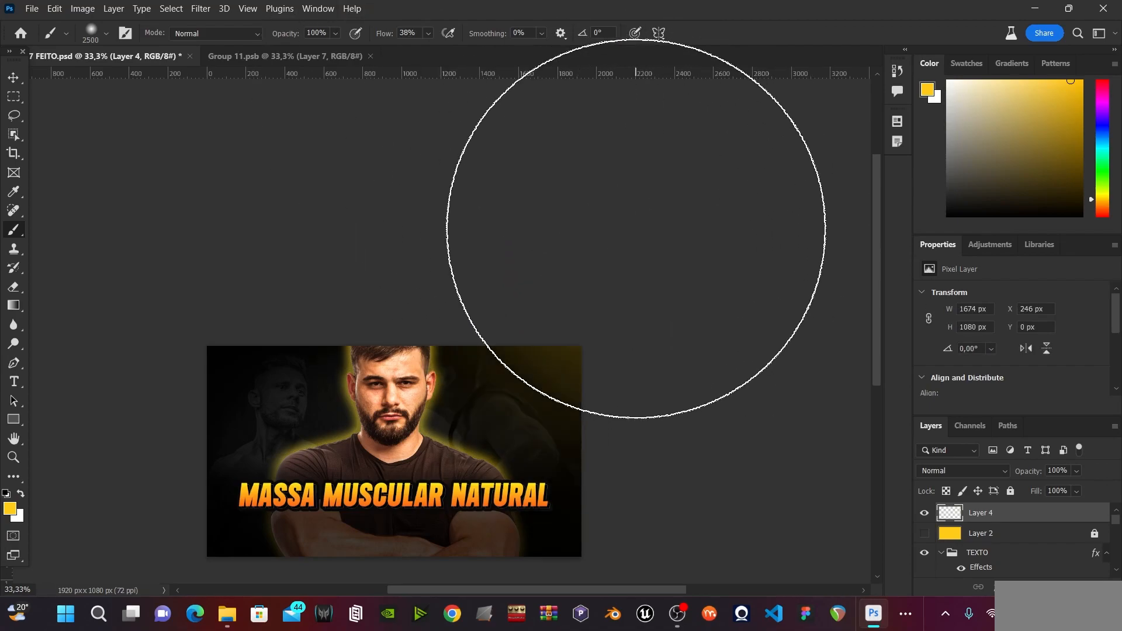
Reduce the brush to 1800 px and set Layer 4's blend mode to Linear Dodge (Add).
{"action": "key", "text": "bracketleft"}
{"action": "key", "text": "bracketleft"}
{"action": "key", "text": "bracketleft"}
{"action": "key", "text": "bracketleft"}
{"action": "key", "text": "bracketleft"}
{"action": "key", "text": "bracketleft"}
{"action": "key", "text": "bracketleft"}
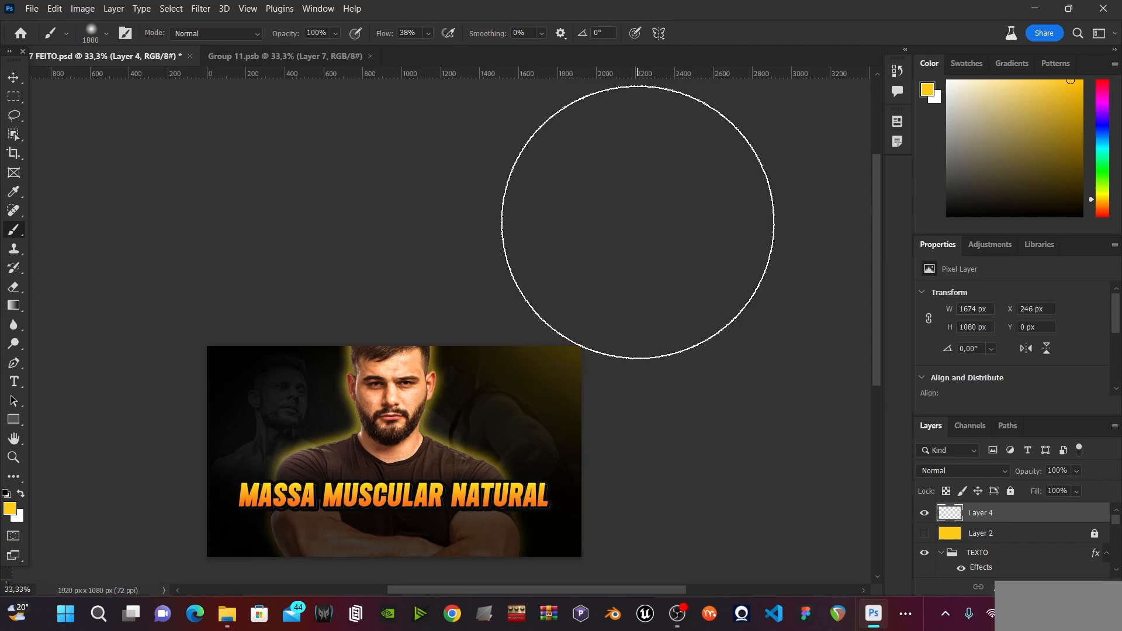
{"action": "left_click", "coordinate": [982, 475]}
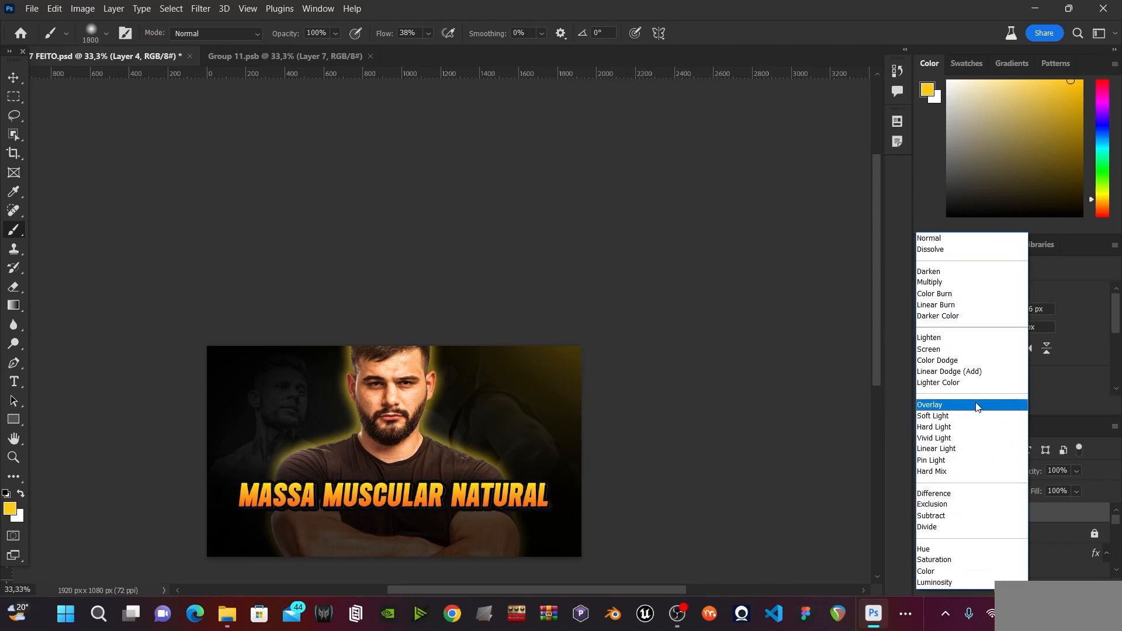
{"action": "left_click", "coordinate": [987, 372]}
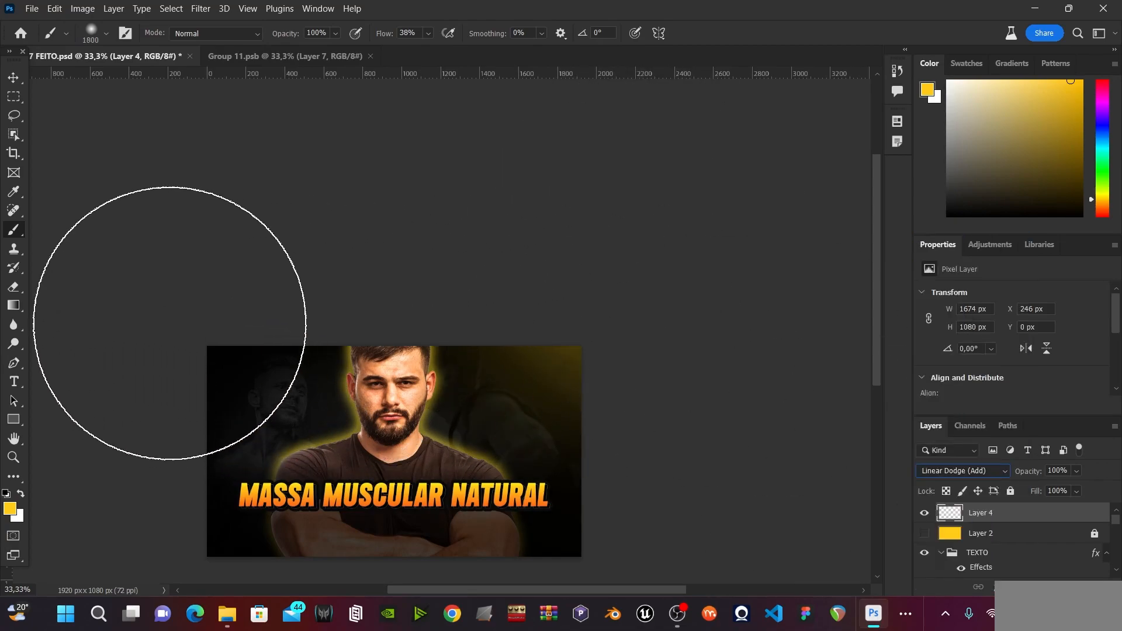
Paint a soft yellow Brush dab about 2700 px wide beyond the banner's lower-left corner on Layer 4.
{"action": "key", "text": "ctrl+minus"}
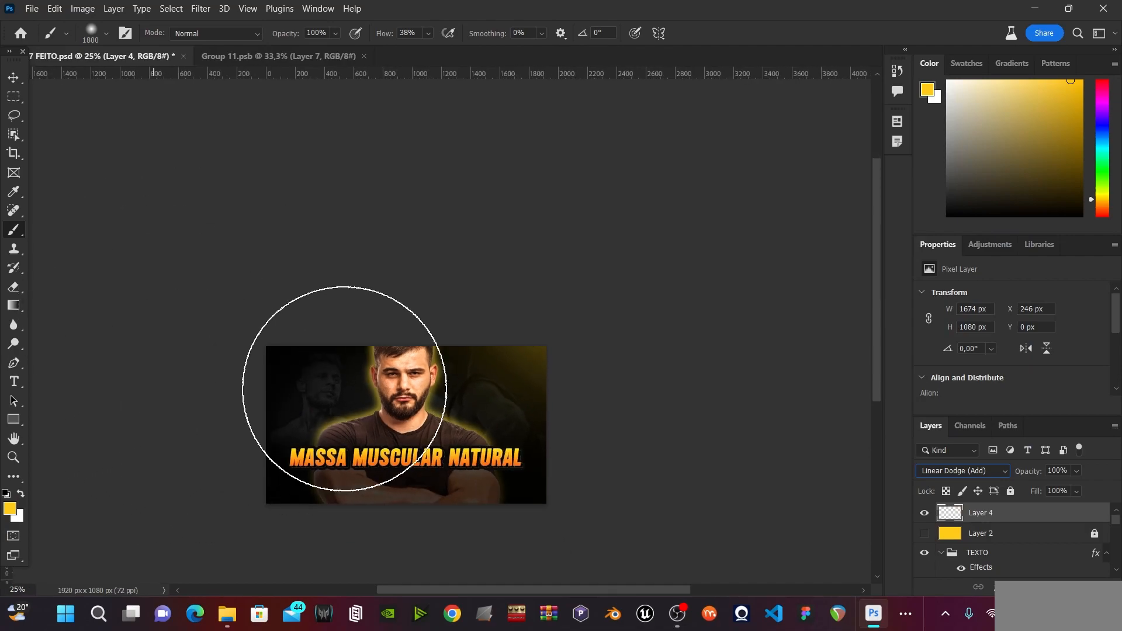
{"action": "scroll", "coordinate": [335, 298], "scroll_direction": "down", "scroll_amount": 3}
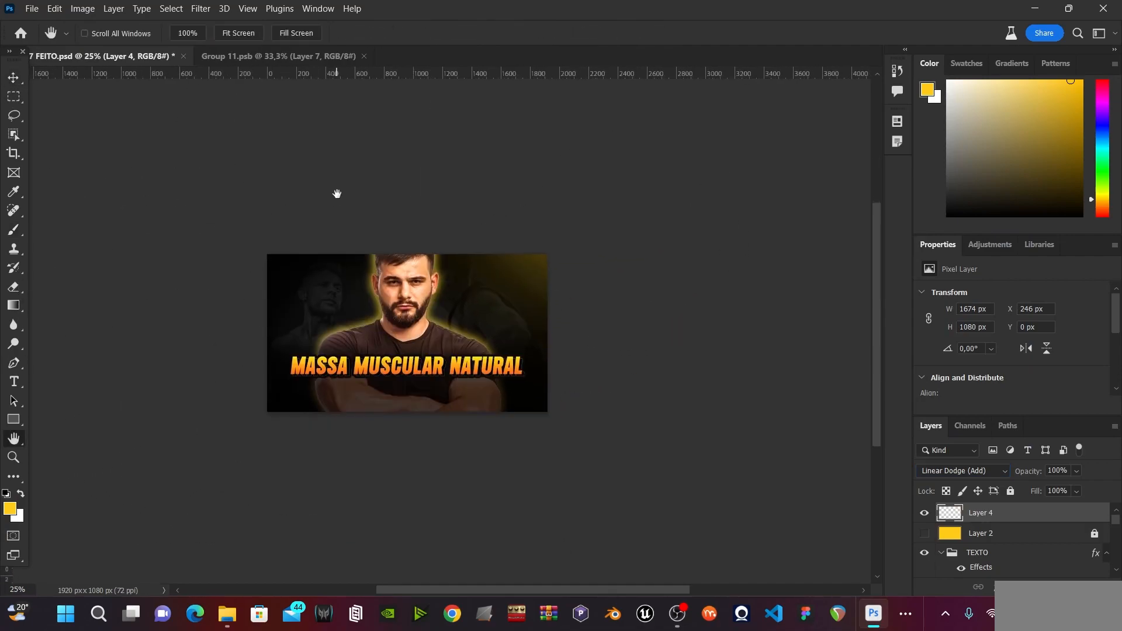
{"action": "key", "text": "bracketright"}
{"action": "key", "text": "bracketright"}
{"action": "key", "text": "bracketright"}
{"action": "key", "text": "bracketright"}
{"action": "key", "text": "bracketright"}
{"action": "key", "text": "bracketright"}
{"action": "key", "text": "bracketright"}
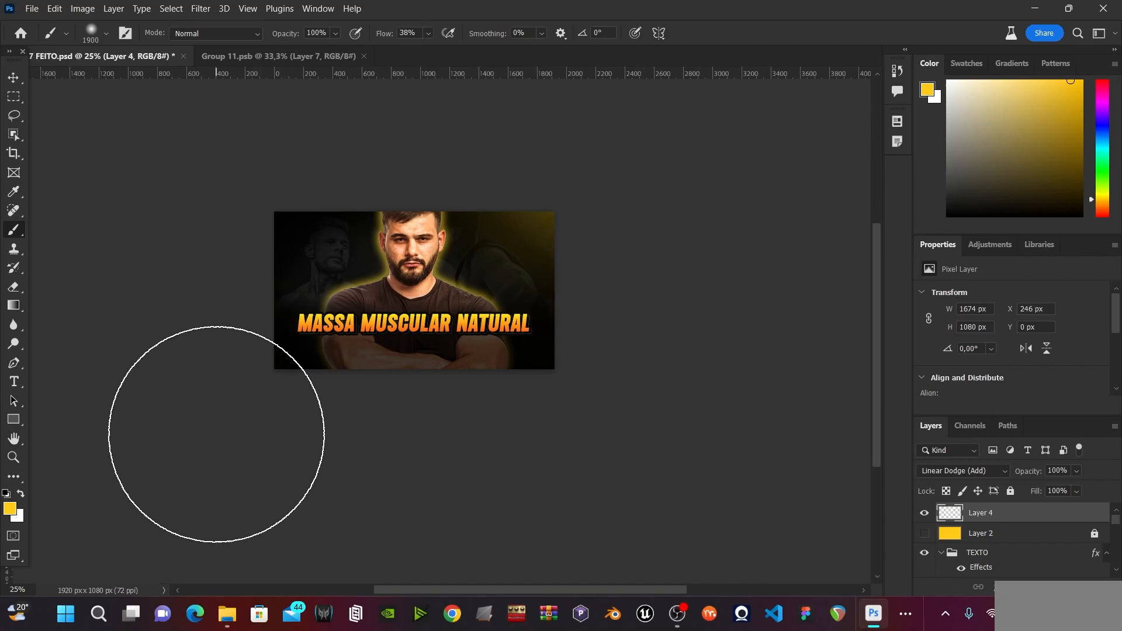
{"action": "left_click", "coordinate": [193, 470]}
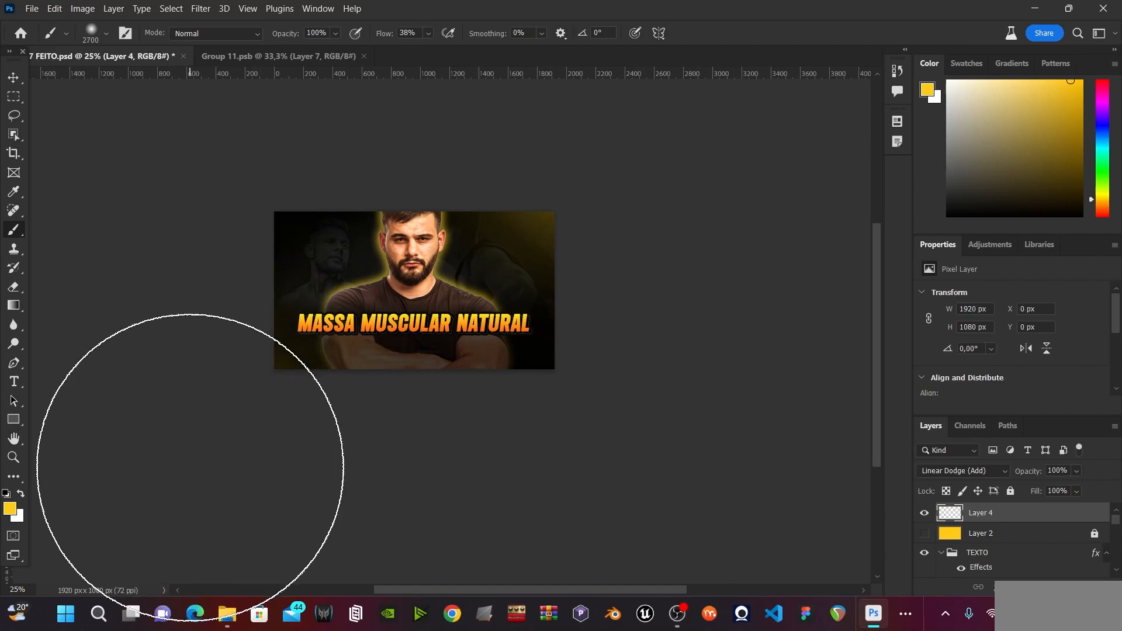
Reduce the brush to 2200 px and save the banner.
{"action": "key", "text": "bracketright"}
{"action": "key", "text": "bracketleft"}
{"action": "key", "text": "bracketleft"}
{"action": "key", "text": "bracketleft"}
{"action": "key", "text": "bracketleft"}
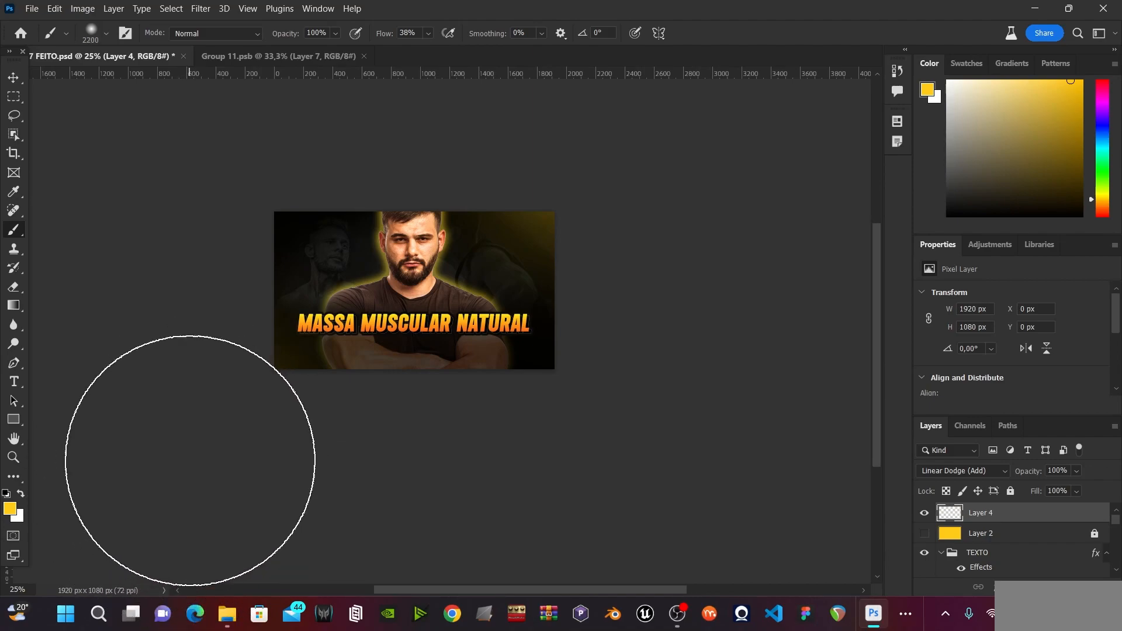
{"action": "left_click", "coordinate": [368, 327], "text": "ctrl"}
{"action": "left_click", "coordinate": [368, 327], "text": "ctrl"}
{"action": "key", "text": "ctrl+s"}
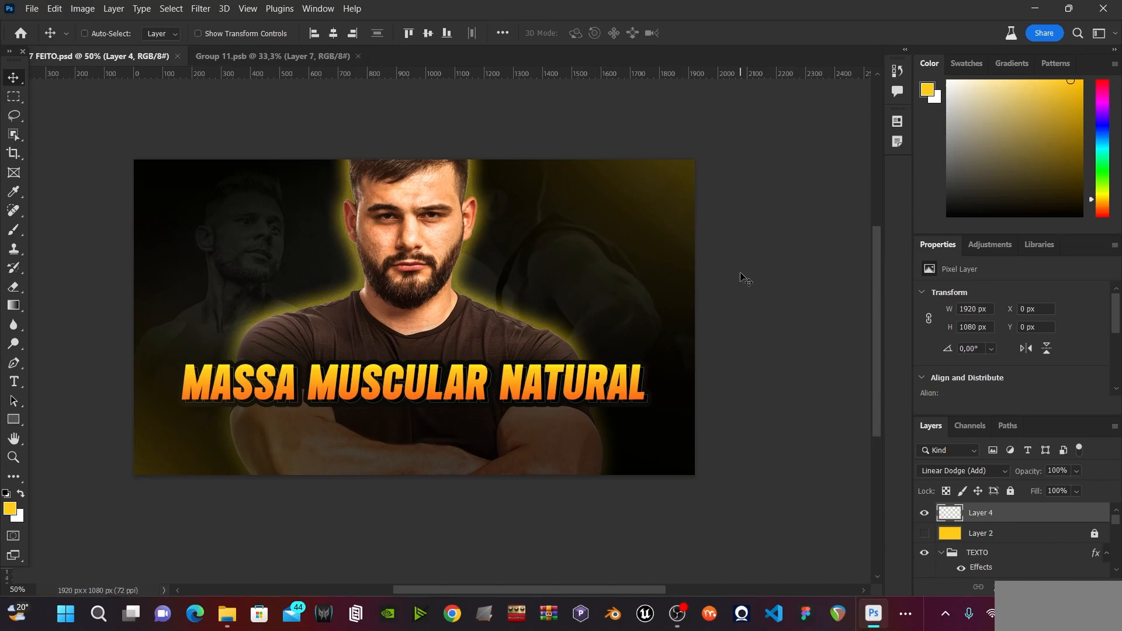
Try stamping all visible layers into a new smart object and opening it in the Camera Raw Filter.
{"action": "key", "text": "ctrl"}
{"action": "key", "text": "ctrl"}
{"action": "key", "text": "ctrl+shift+alt+e"}
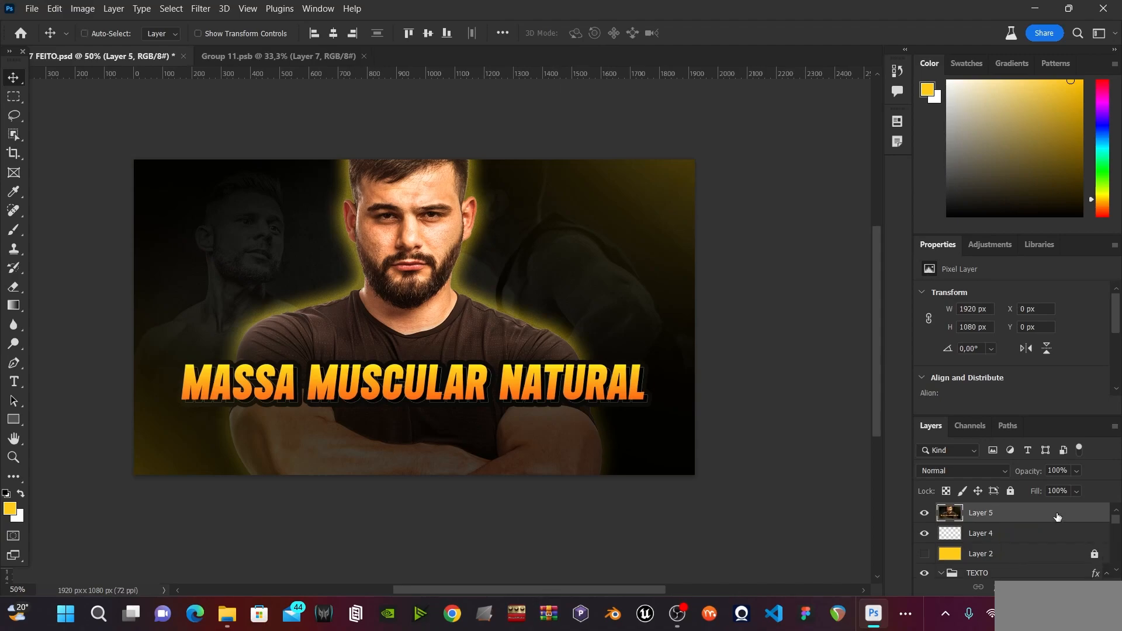
{"action": "right_click", "coordinate": [1058, 517]}
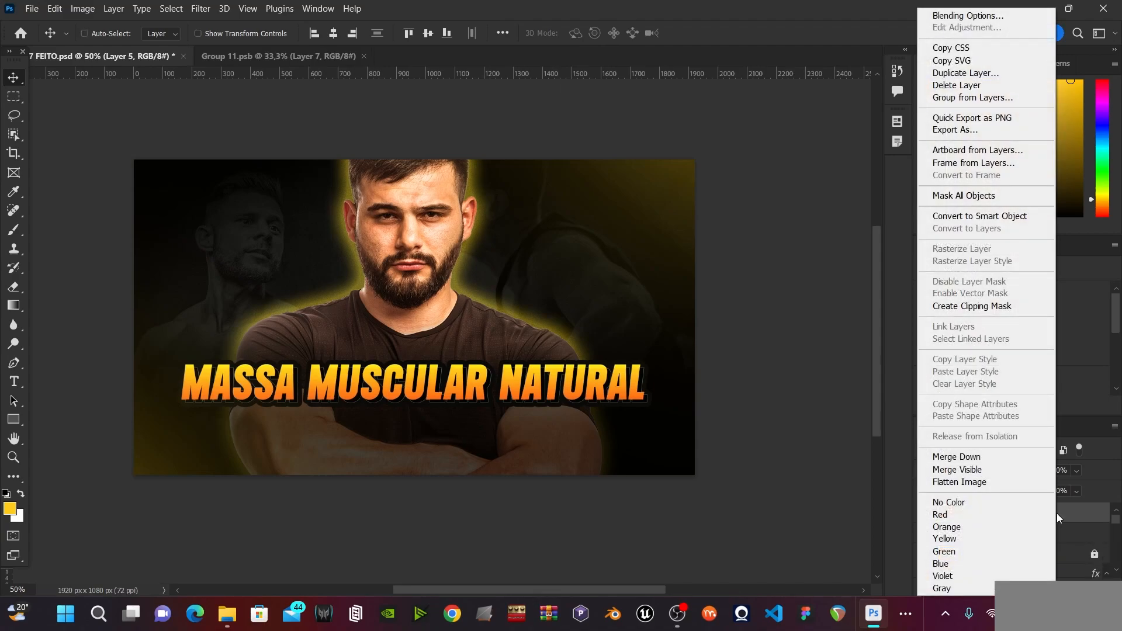
{"action": "left_click", "coordinate": [981, 215]}
{"action": "left_click", "coordinate": [201, 8]}
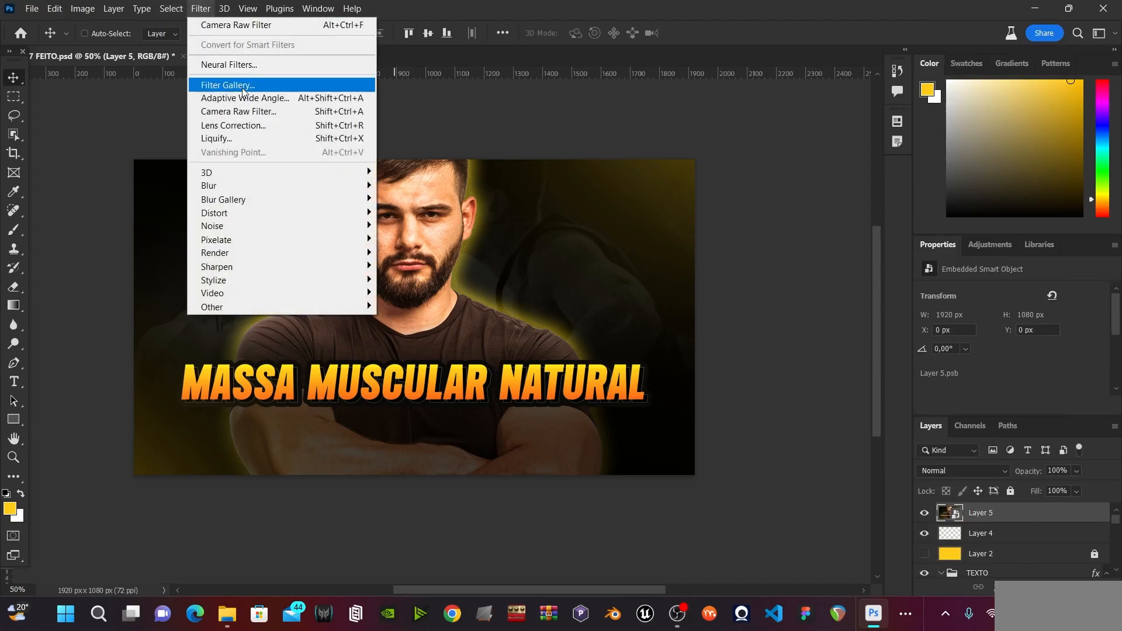
{"action": "left_click", "coordinate": [244, 111]}
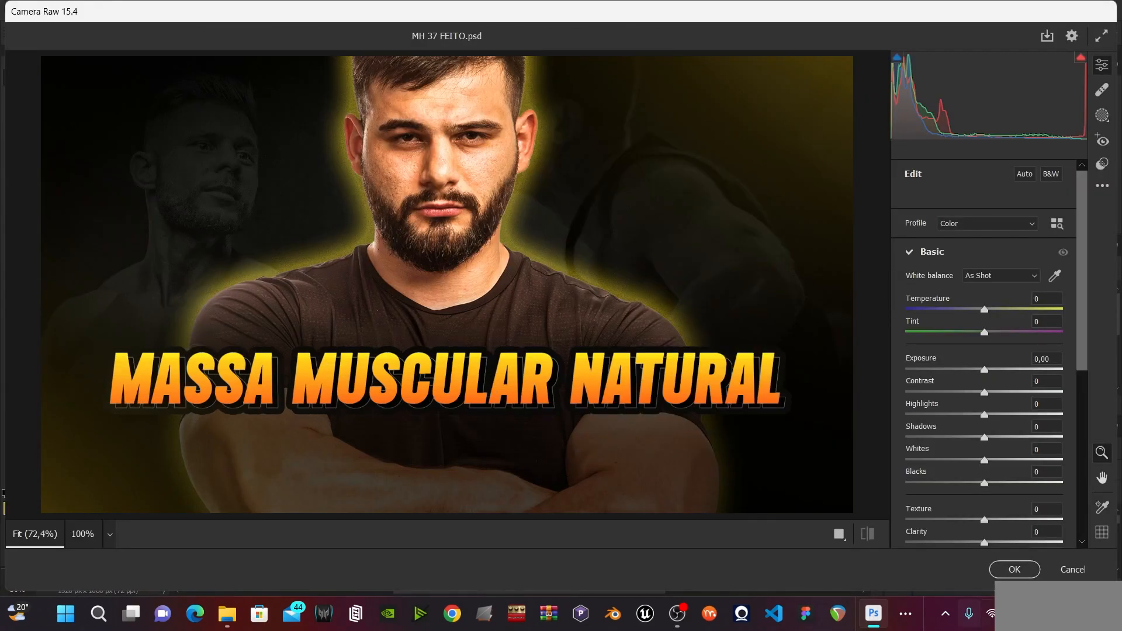
{"action": "left_click", "coordinate": [1073, 570]}
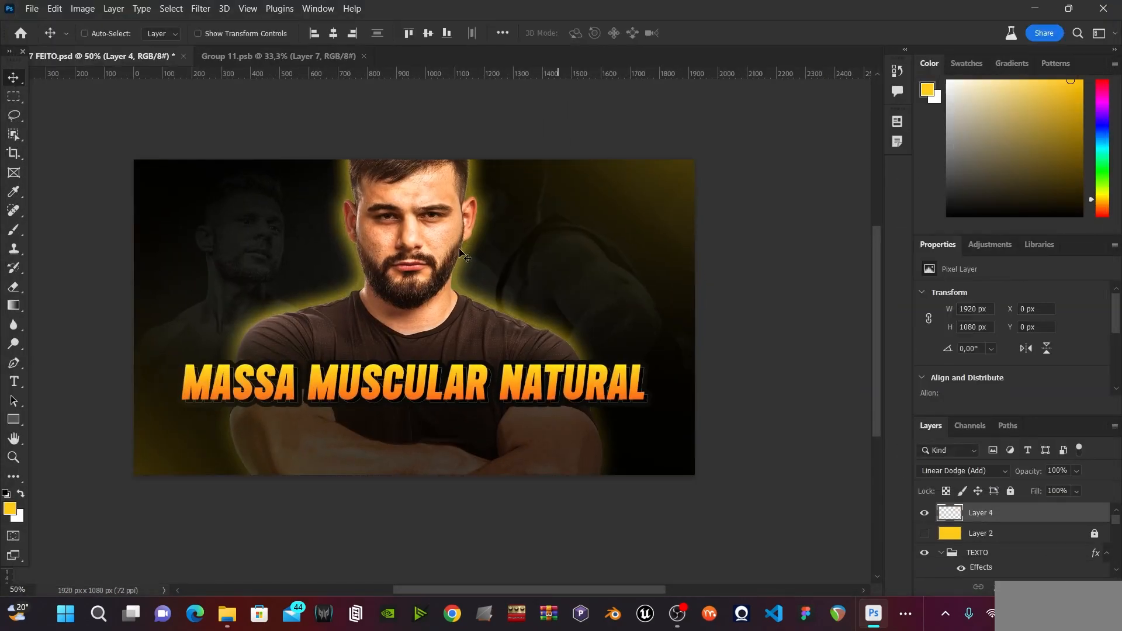
Duplicate the man's Layer 1 and set the copy's fill to 0%.
{"action": "left_click", "coordinate": [725, 497], "text": "ctrl"}
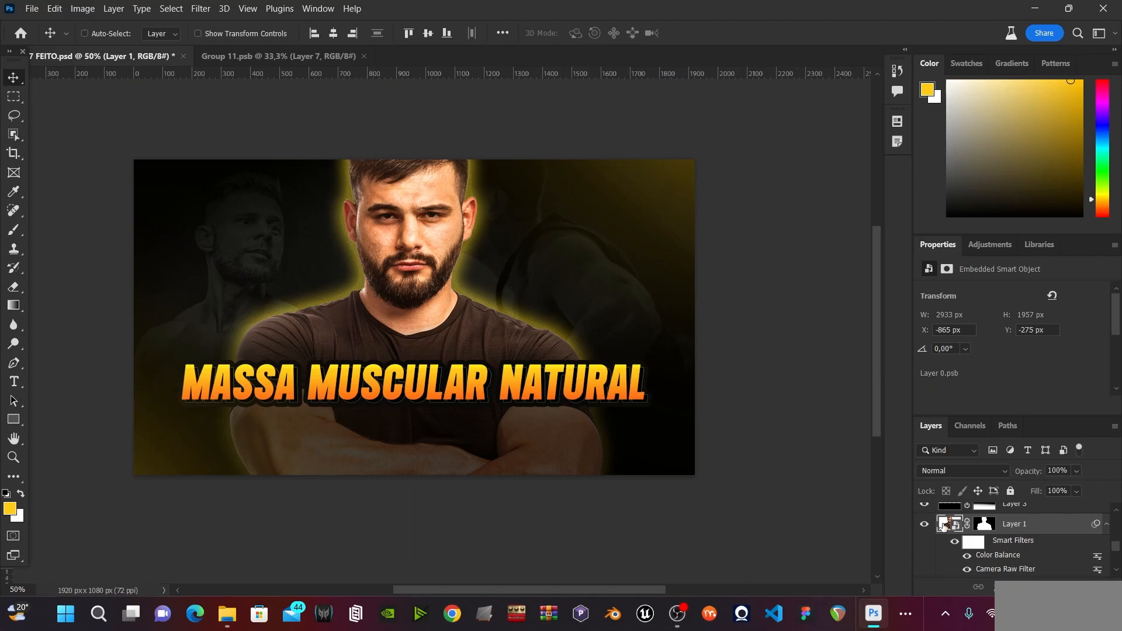
{"action": "key", "text": "ctrl+j"}
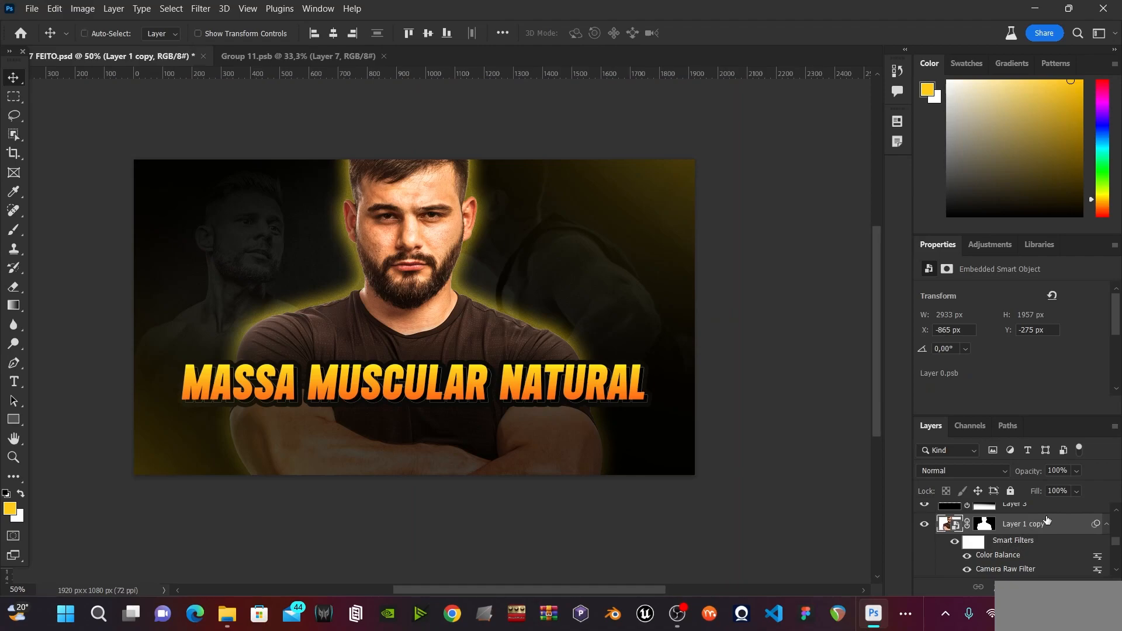
{"action": "left_click", "coordinate": [1076, 491]}
{"action": "left_click_drag", "start_coordinate": [1072, 507], "coordinate": [1006, 511]}
{"action": "left_click", "coordinate": [961, 533]}
Add an Inner Glow effect with colour ffcb17 to Layer 1 copy.
{"action": "left_click", "coordinate": [992, 587]}
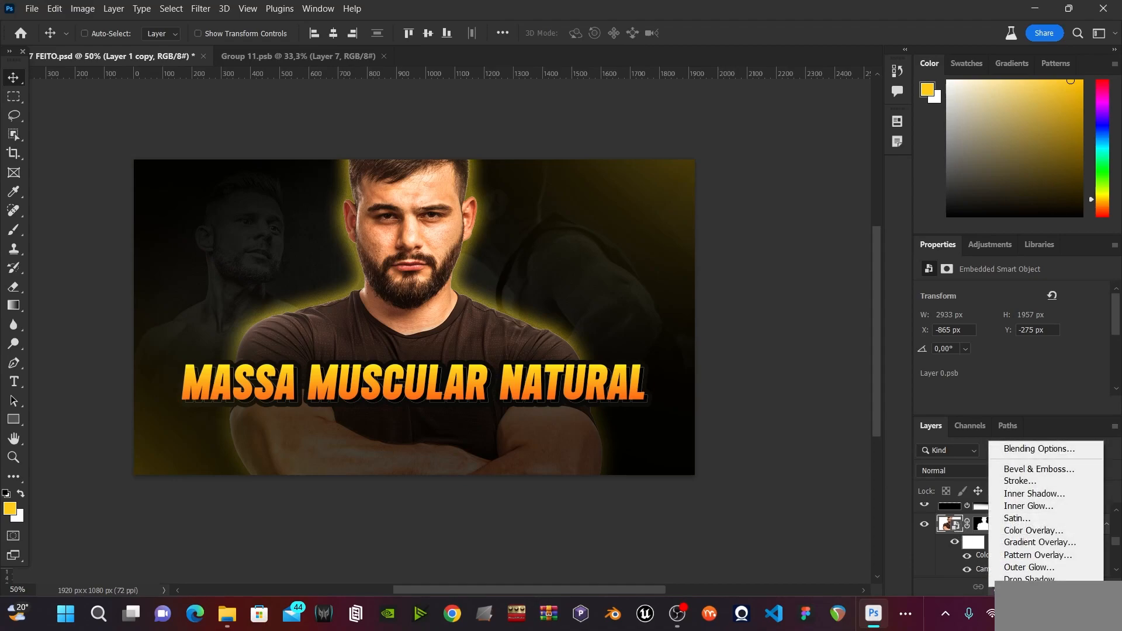
{"action": "left_click", "coordinate": [1041, 507]}
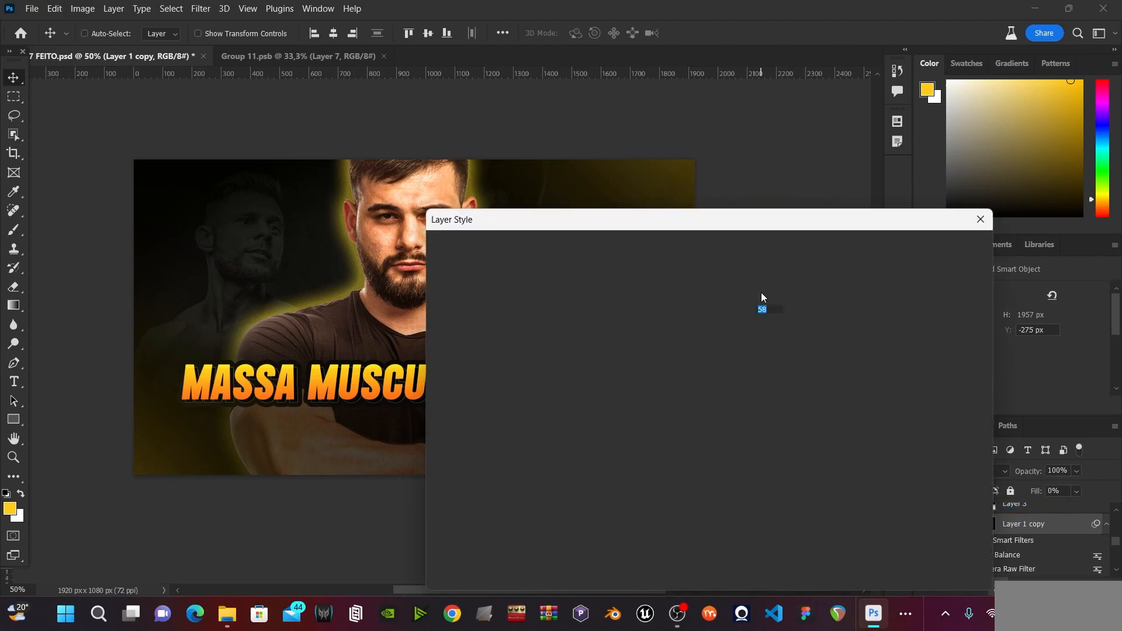
{"action": "left_click_drag", "start_coordinate": [673, 224], "coordinate": [711, 225]}
{"action": "left_click", "coordinate": [701, 345]}
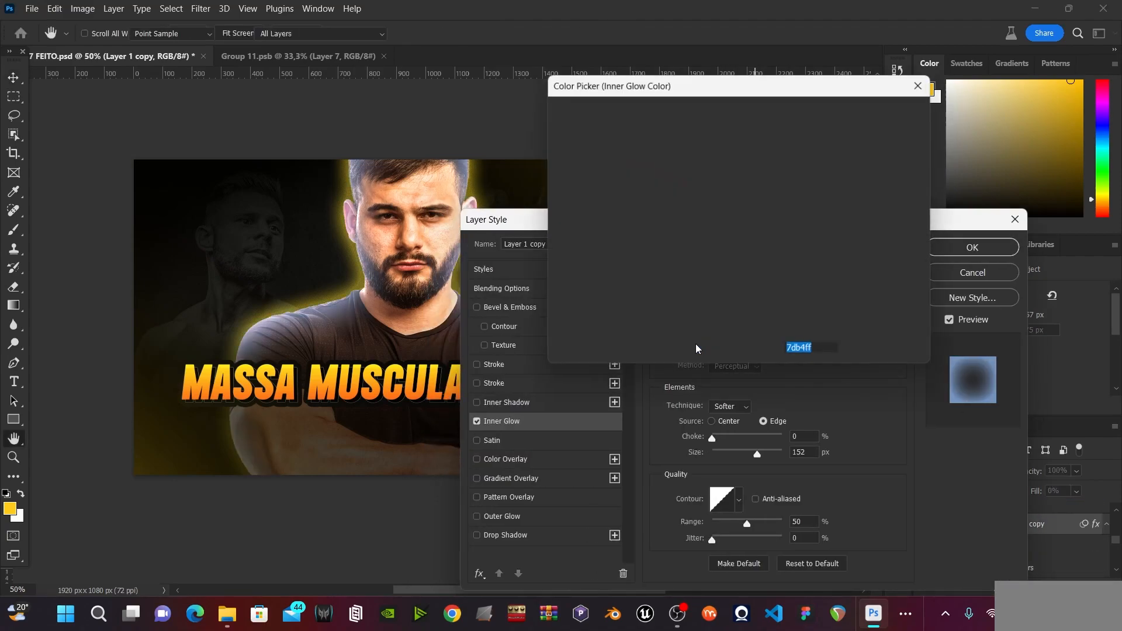
{"action": "type", "text": "ffcb17"}
{"action": "left_click", "coordinate": [884, 112]}
{"action": "left_click_drag", "start_coordinate": [749, 232], "coordinate": [710, 310]}
{"action": "left_click", "coordinate": [902, 330]}
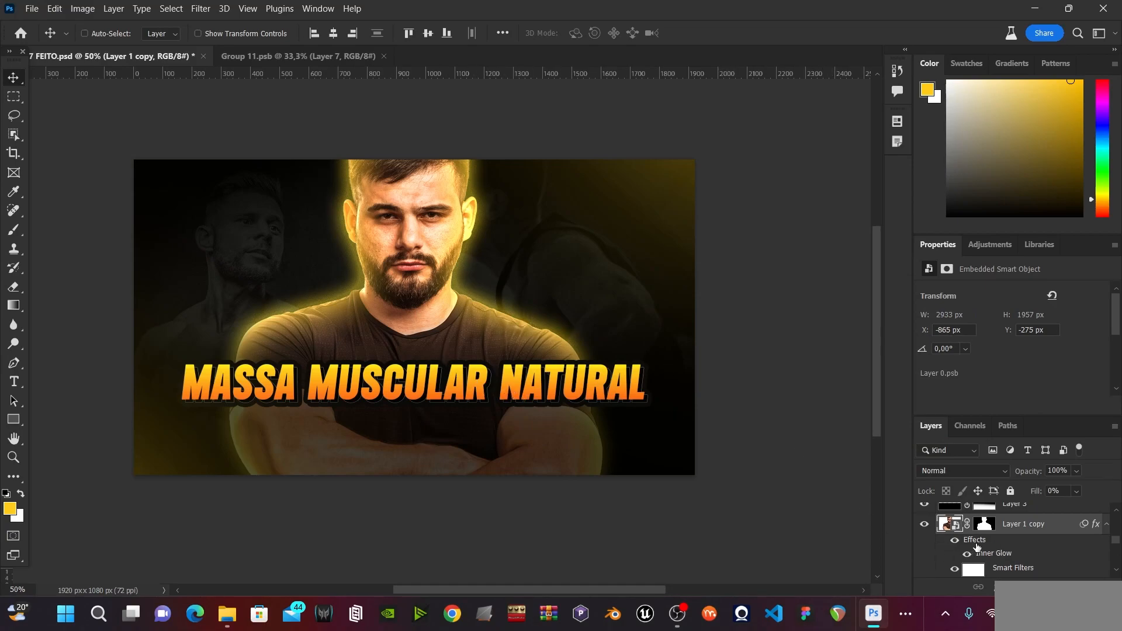
Convert Layer 1 copy's Inner Glow effect into its own layer and compare the image with it hidden and shown.
{"action": "left_click_drag", "start_coordinate": [953, 524], "coordinate": [499, 288]}
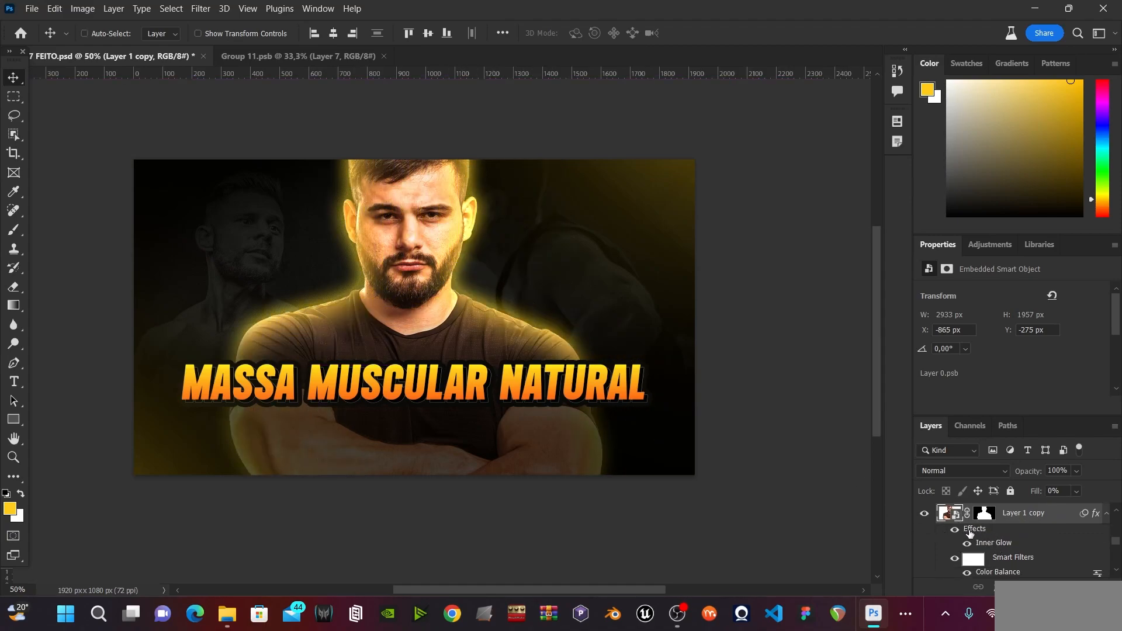
{"action": "right_click", "coordinate": [970, 531]}
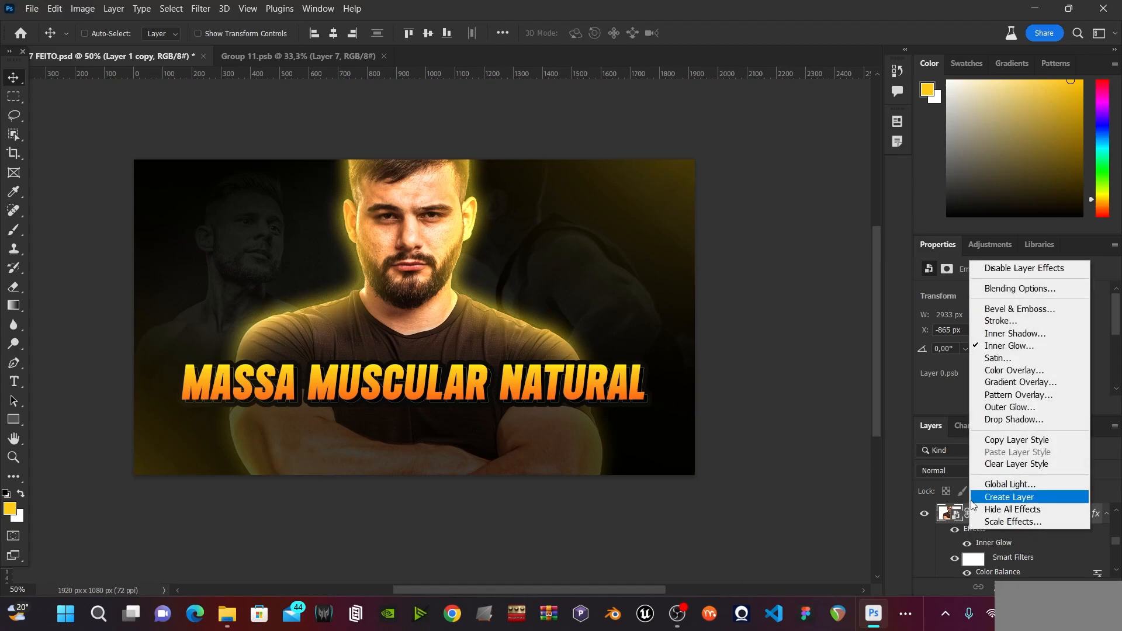
{"action": "left_click", "coordinate": [974, 498]}
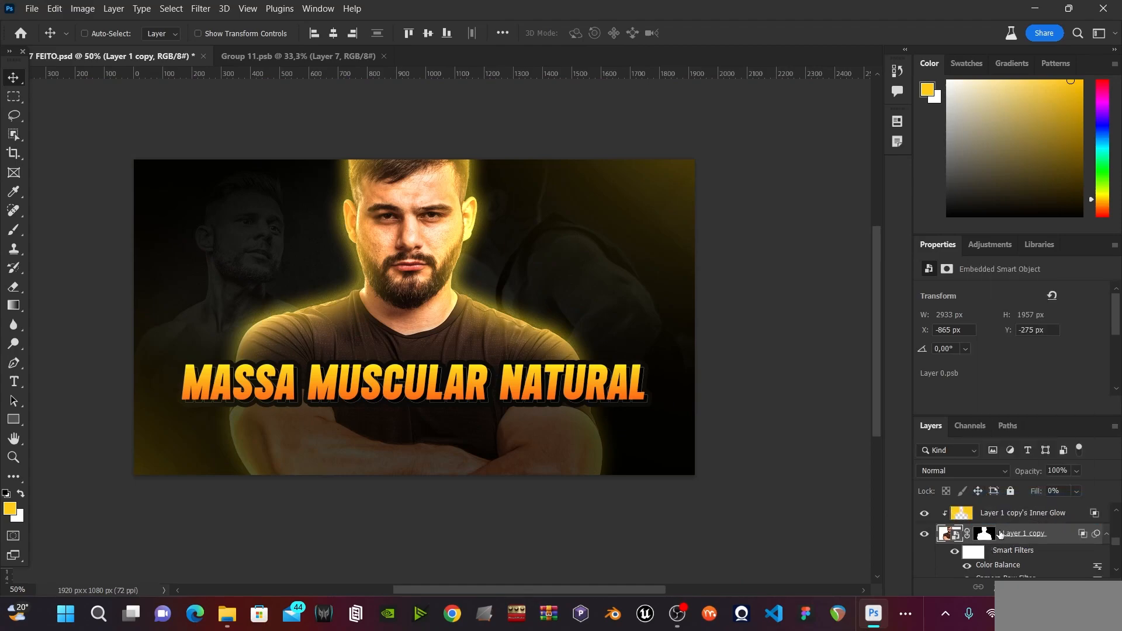
{"action": "left_click", "coordinate": [926, 512]}
{"action": "left_click", "coordinate": [926, 513]}
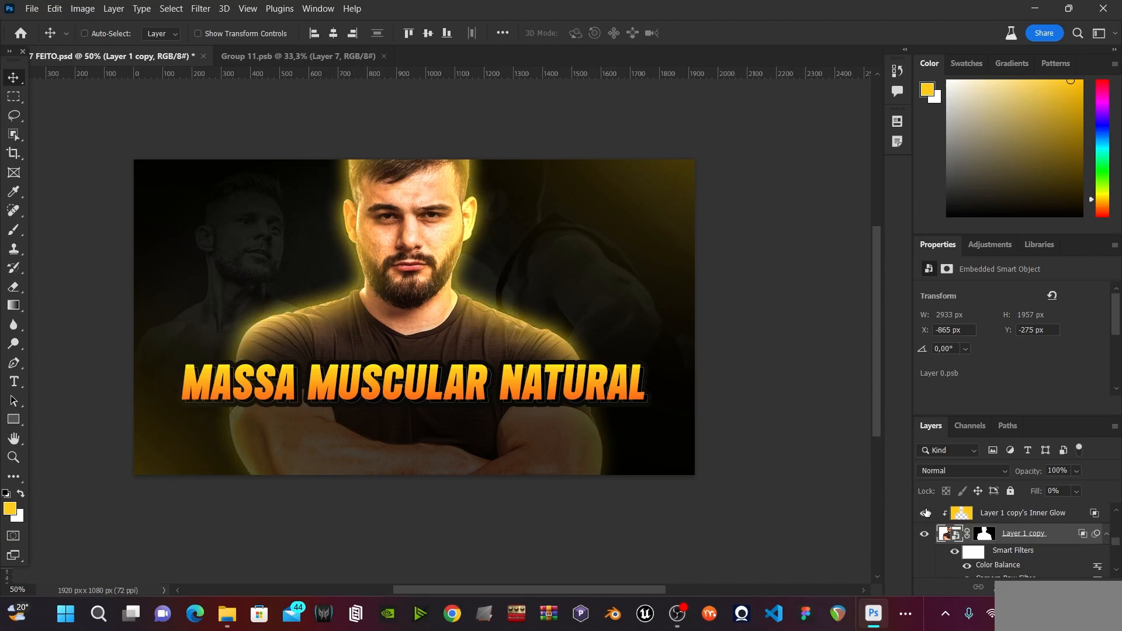
Group the separated Inner Glow layer together with Layer 1 copy.
{"action": "left_click", "coordinate": [1019, 513]}
{"action": "left_click", "coordinate": [1048, 538], "text": "ctrl"}
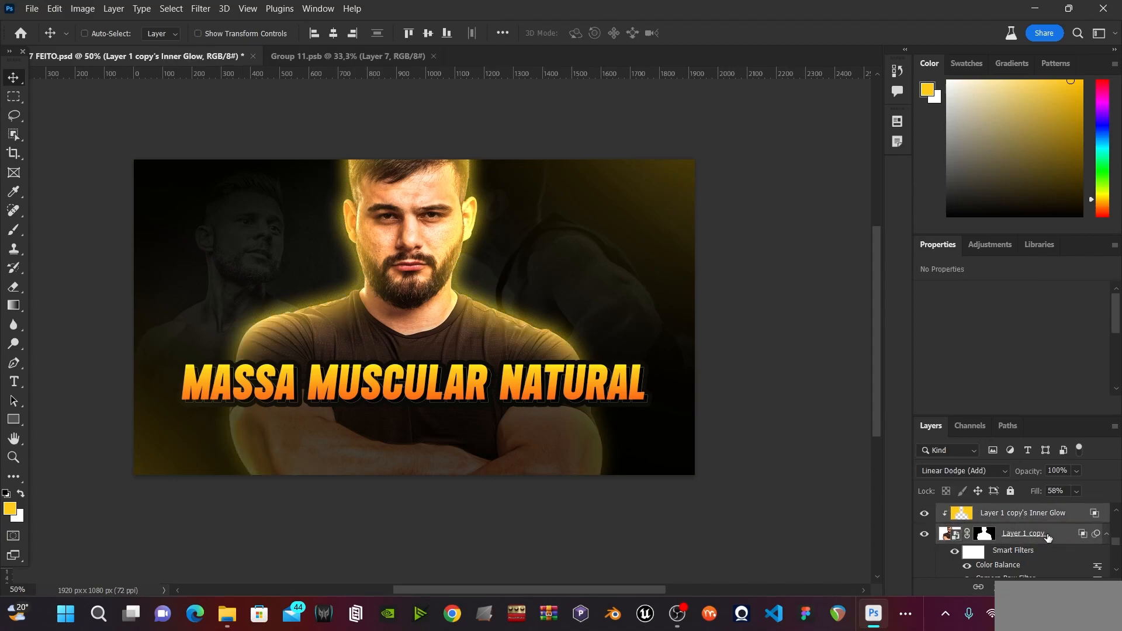
{"action": "key", "text": "ctrl+g"}
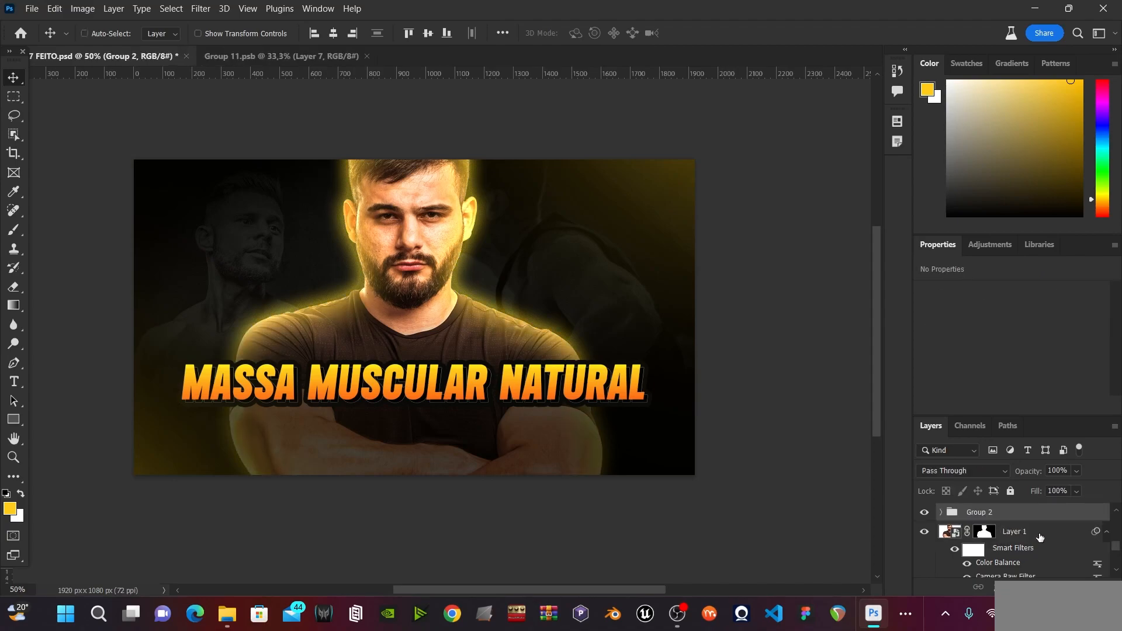
{"action": "left_click", "coordinate": [925, 513]}
Add an inverted, fully black layer mask to the Inner Glow layer in the group and switch the Brush colour to white.
{"action": "left_click", "coordinate": [940, 513]}
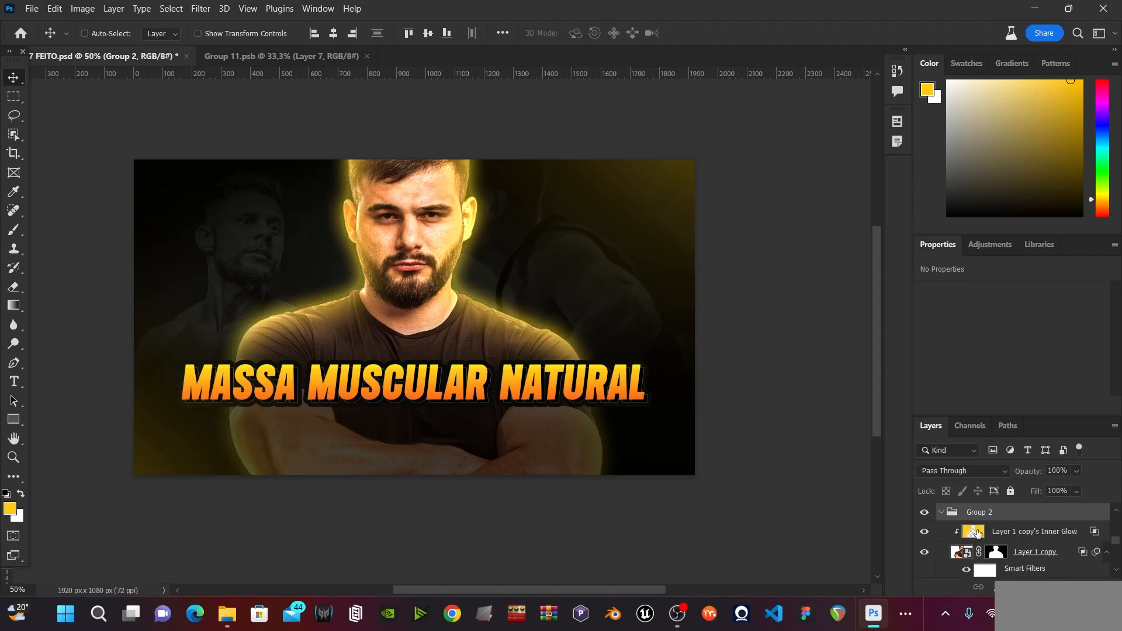
{"action": "left_click", "coordinate": [978, 533]}
{"action": "left_click", "coordinate": [1011, 588]}
{"action": "key", "text": "ctrl+i"}
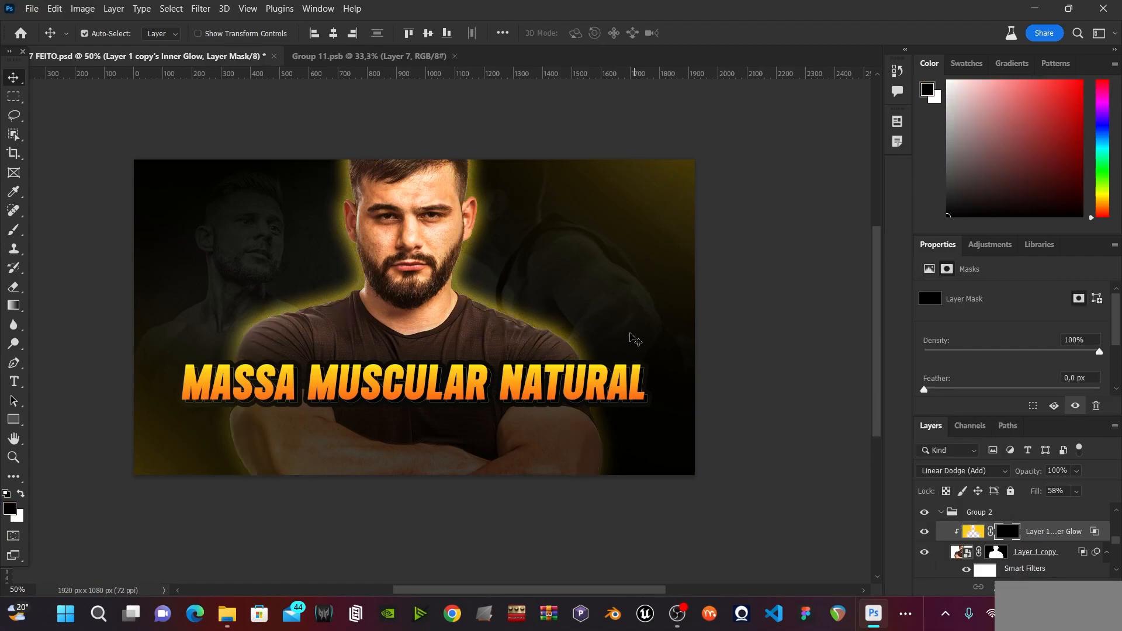
{"action": "key", "text": "ctrl+minus"}
{"action": "key", "text": "x"}
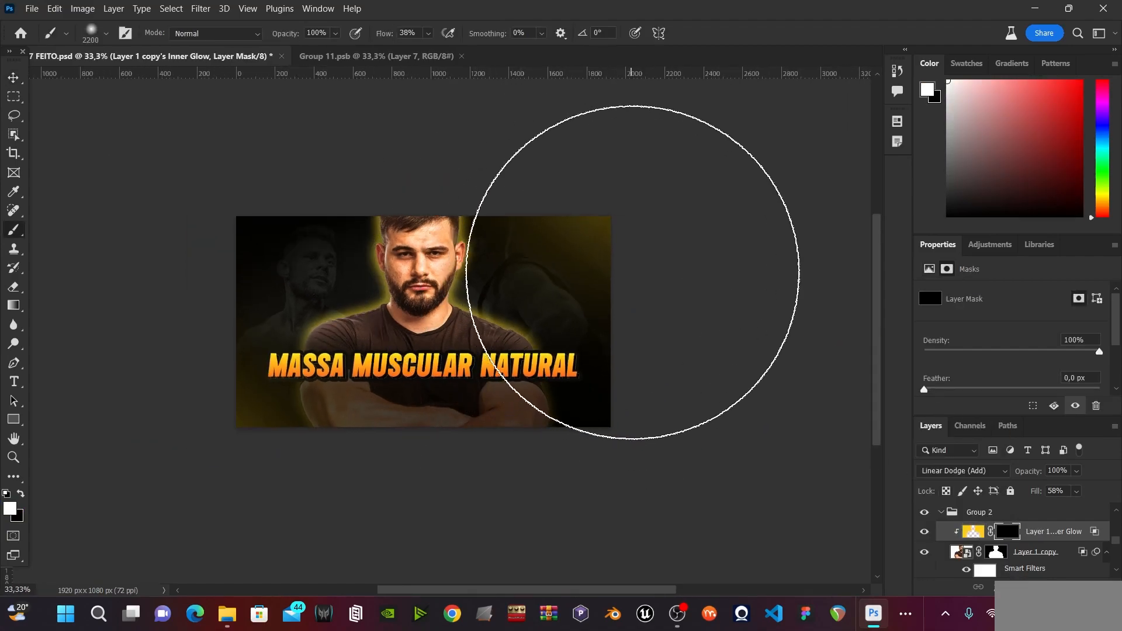
Paint white with a large soft brush on the Inner Glow layer's mask across the right side of the image, and undo the last dab.
{"action": "key", "text": "bracketleft"}
{"action": "key", "text": "bracketleft"}
{"action": "key", "text": "bracketleft"}
{"action": "key", "text": "bracketleft"}
{"action": "key", "text": "bracketleft"}
{"action": "key", "text": "bracketleft"}
{"action": "left_click", "coordinate": [557, 238]}
{"action": "left_click", "coordinate": [545, 242]}
{"action": "left_click", "coordinate": [538, 258]}
{"action": "left_click", "coordinate": [526, 239]}
{"action": "key", "text": "ctrl+z"}
Reveal more of the inner glow beside the man's head on the right by painting the mask white at brush size 1300, and save the document.
{"action": "key", "text": "bracketleft"}
{"action": "key", "text": "bracketleft"}
{"action": "key", "text": "bracketleft"}
{"action": "key", "text": "bracketleft"}
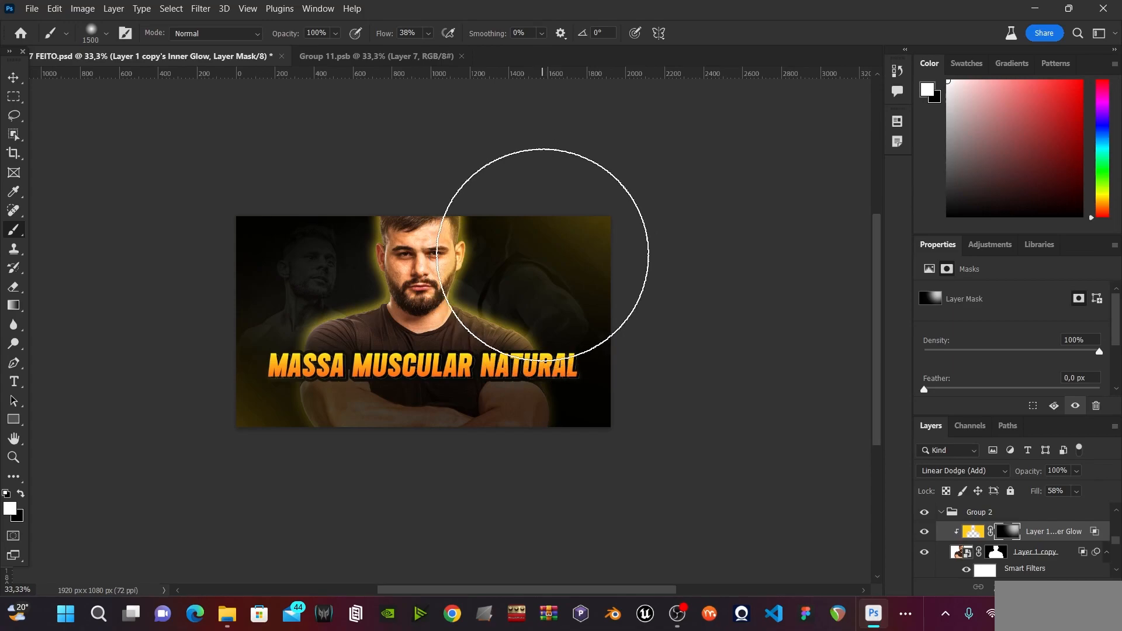
{"action": "key", "text": "bracketright"}
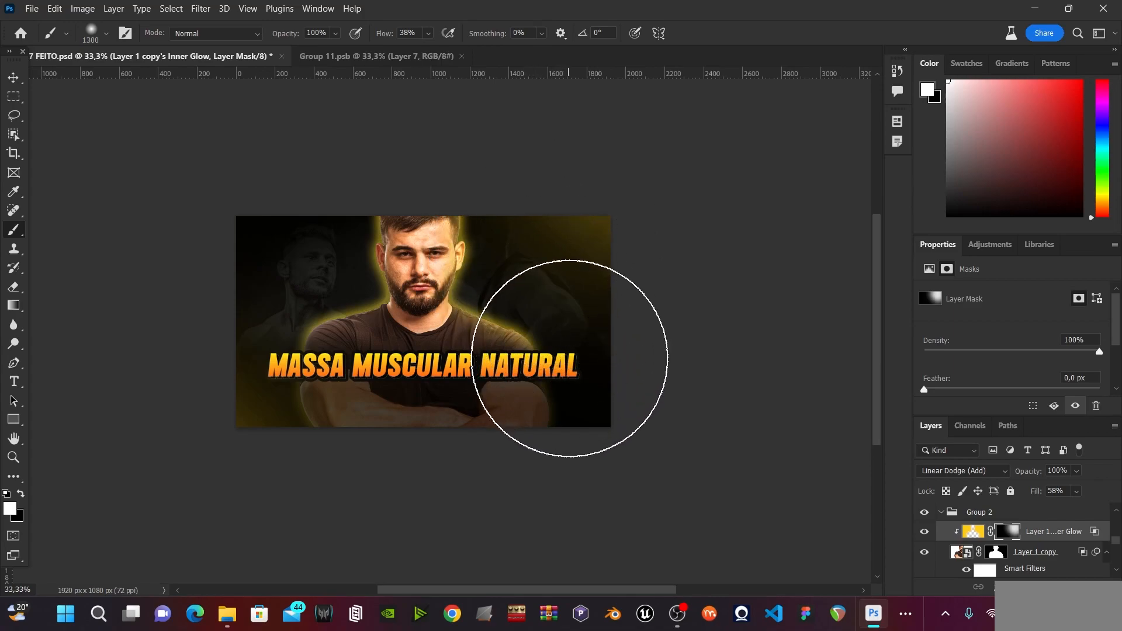
{"action": "left_click", "coordinate": [519, 226]}
{"action": "key", "text": "v"}
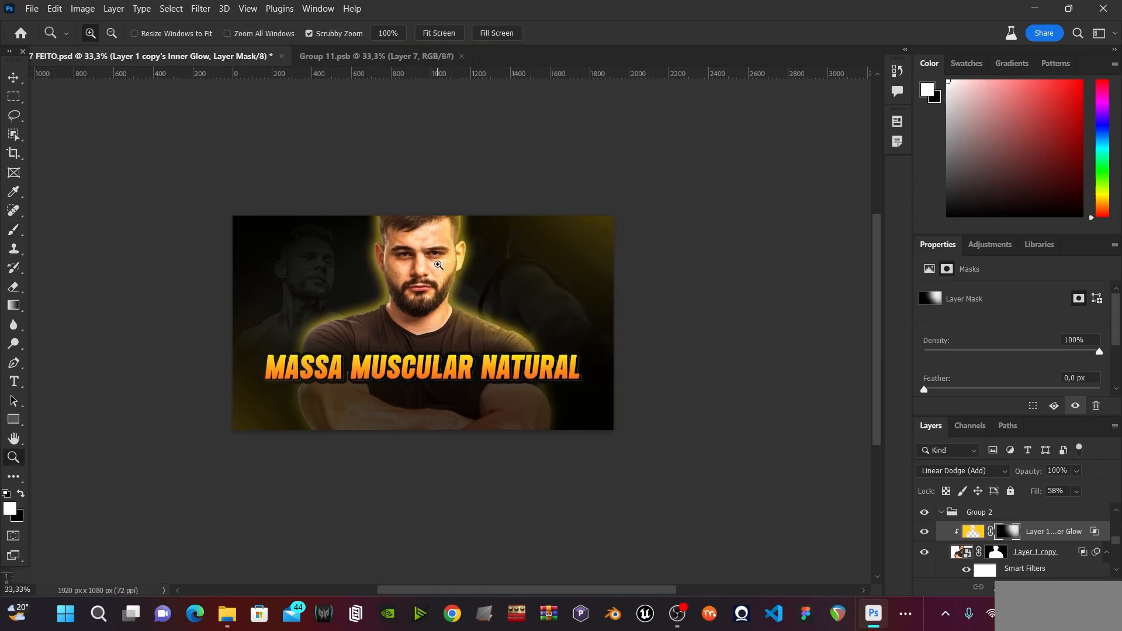
{"action": "key", "text": "ctrl+plus"}
{"action": "key", "text": "ctrl+plus"}
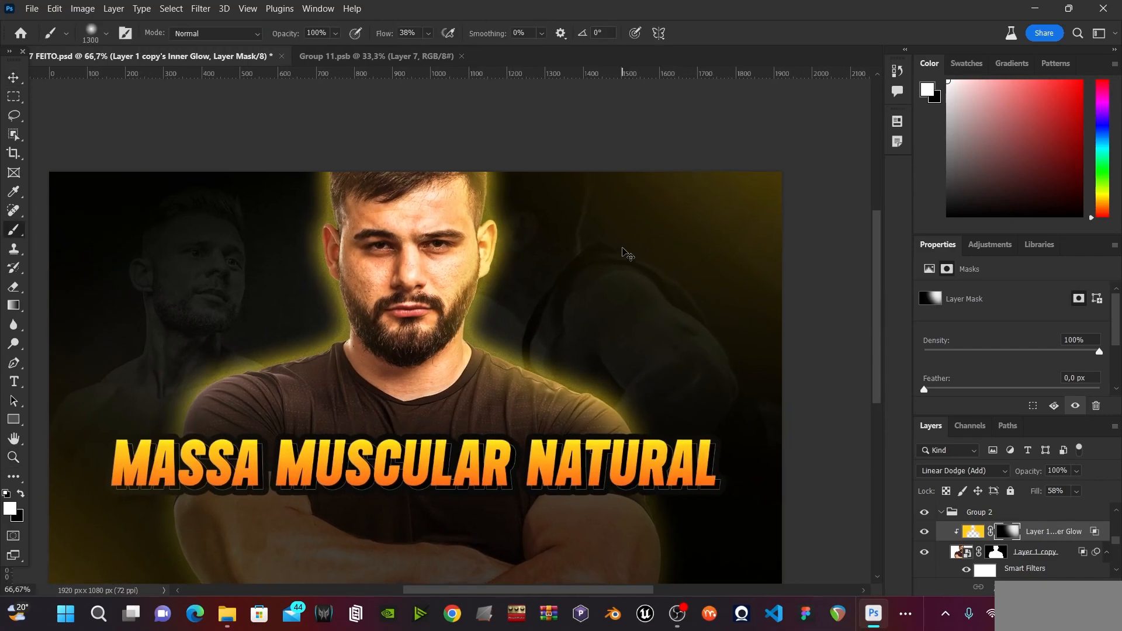
{"action": "key", "text": "ctrl+minus"}
{"action": "key", "text": "b"}
{"action": "key", "text": "ctrl+minus"}
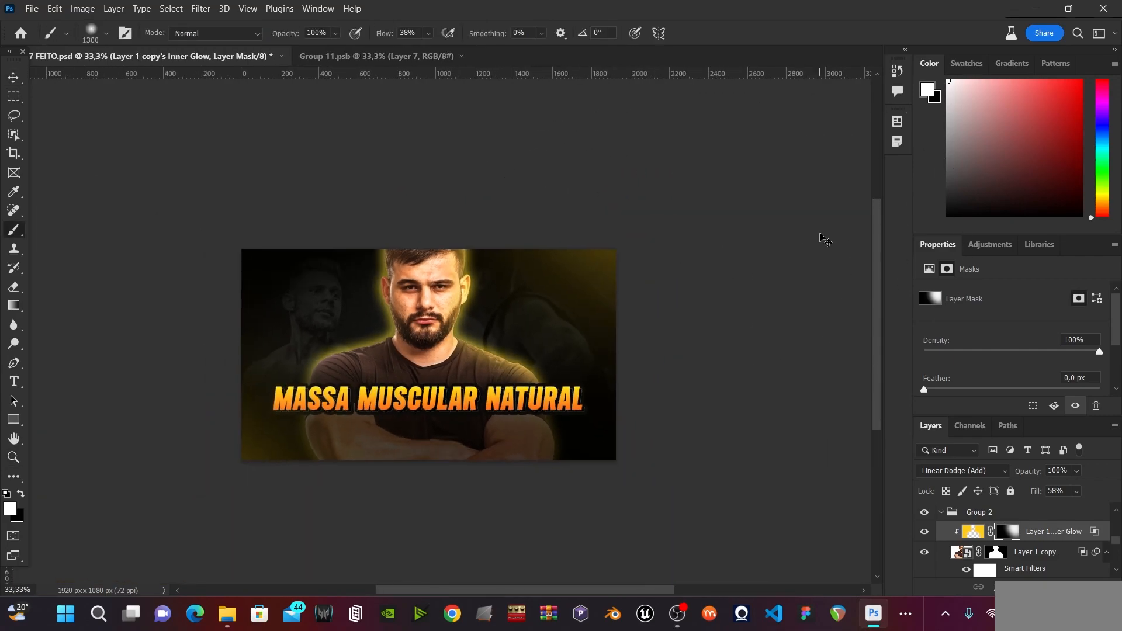
{"action": "key", "text": "ctrl+s"}
{"action": "key", "text": "v"}
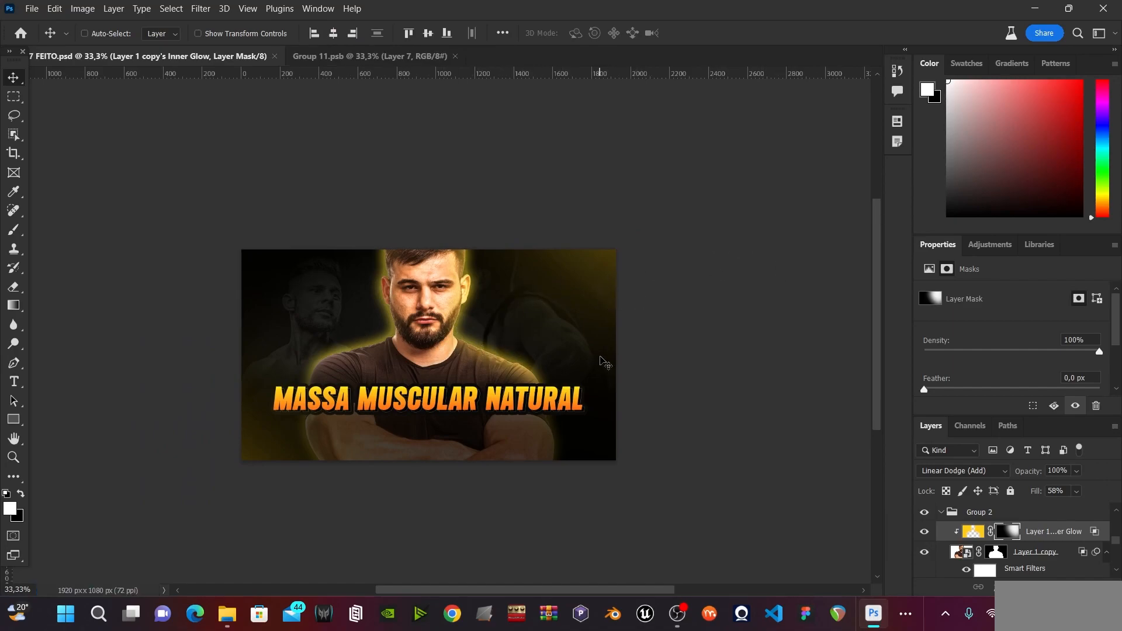
Paint white on the Inner Glow layer's mask over the left side of the man and save the document.
{"action": "left_click", "coordinate": [422, 322], "text": "ctrl"}
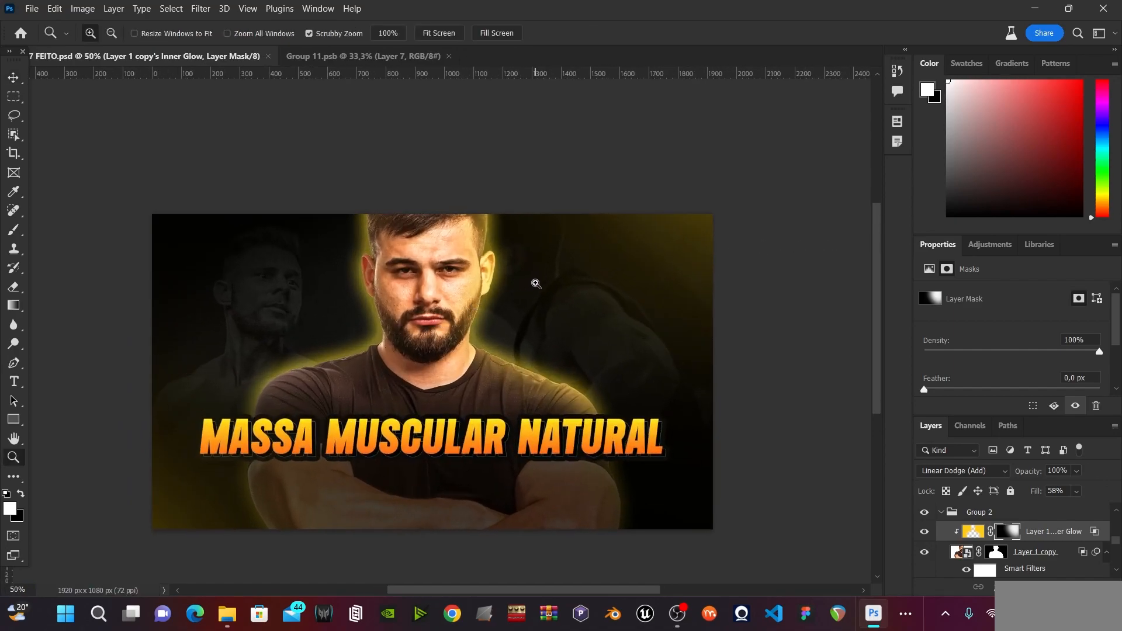
{"action": "key", "text": "b"}
{"action": "left_click", "coordinate": [262, 303]}
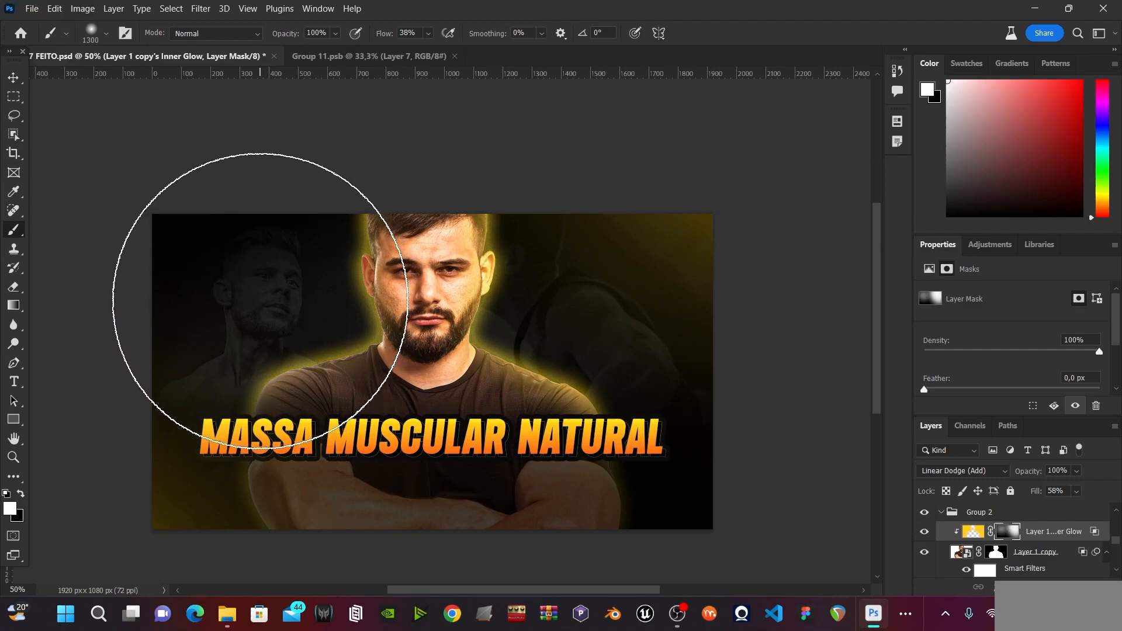
{"action": "key", "text": "ctrl+minus"}
{"action": "key", "text": "ctrl+s"}
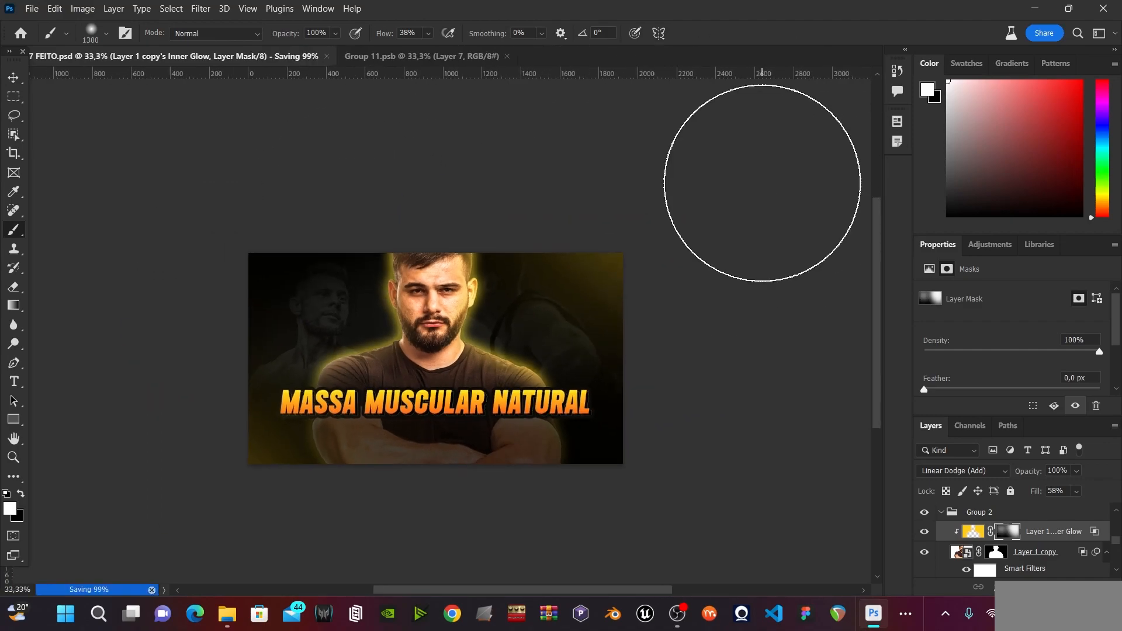
{"action": "left_click", "coordinate": [469, 318], "text": "ctrl"}
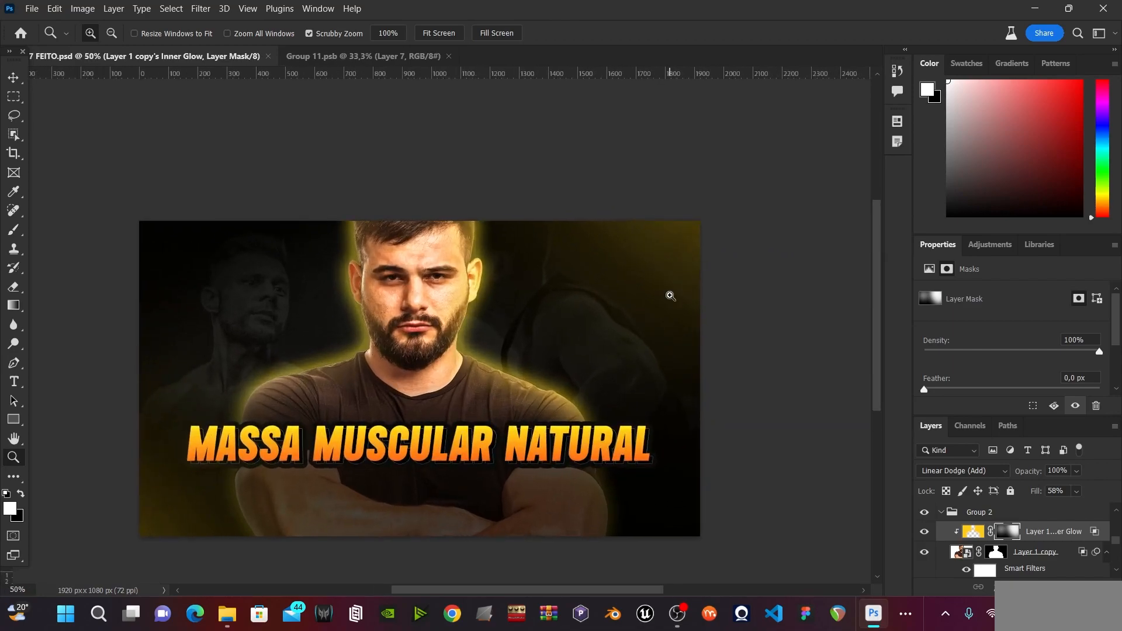
{"action": "key", "text": "ctrl+minus"}
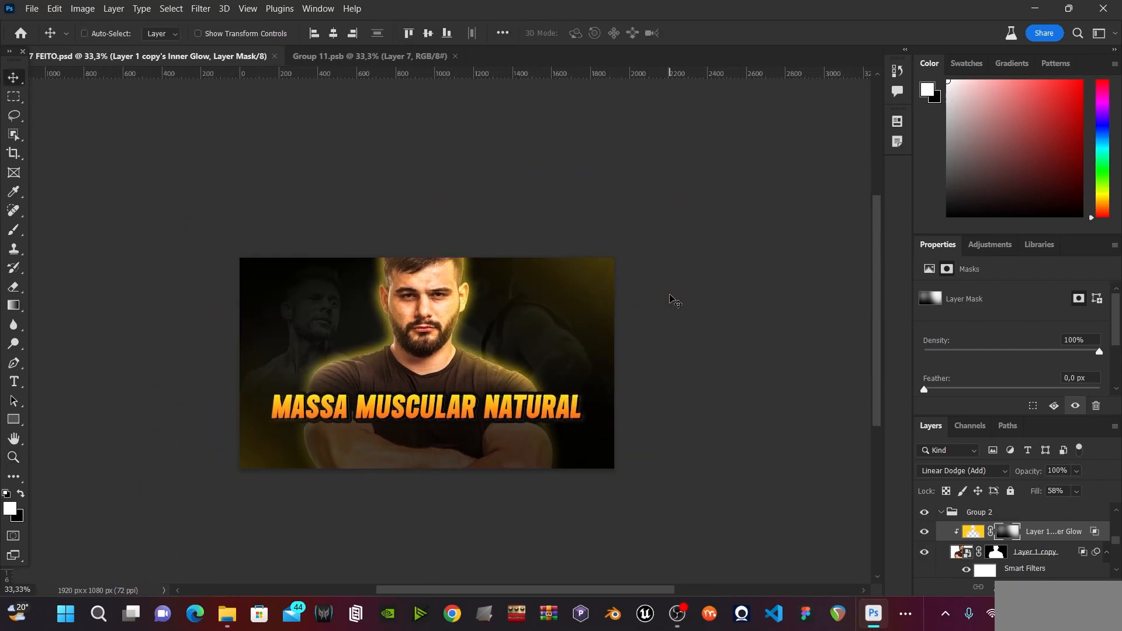
{"action": "key", "text": "z"}
{"action": "left_click", "coordinate": [457, 345]}
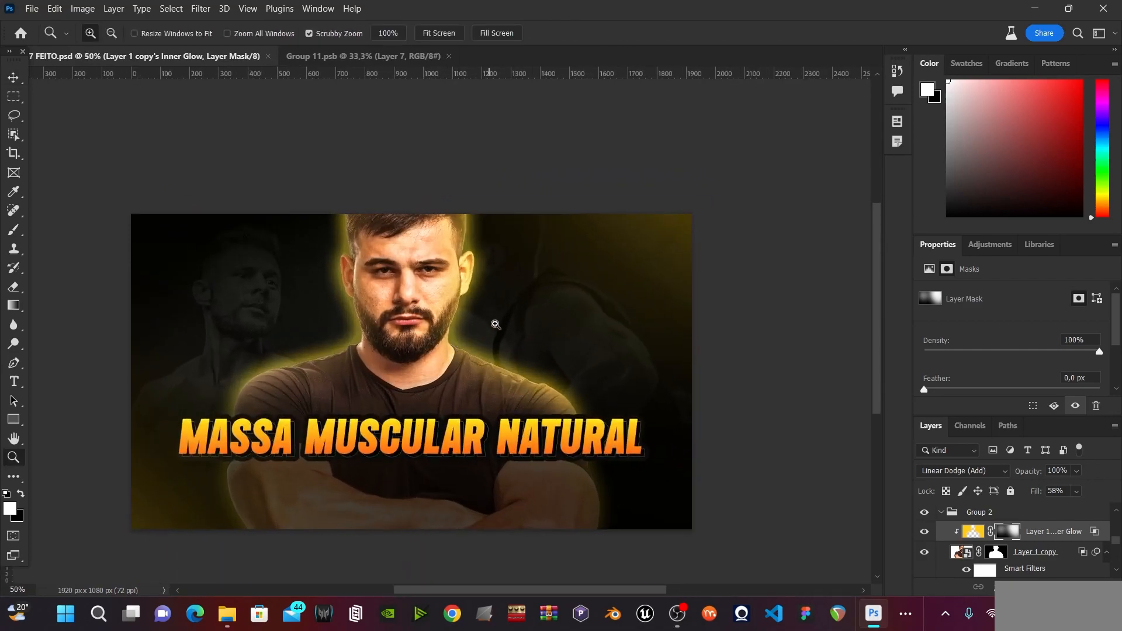
{"action": "left_click", "coordinate": [652, 309], "text": "alt"}
Stamp all visible layers into a new merged layer above Layer 4 and convert it to a smart object.
{"action": "key", "text": "v"}
{"action": "scroll", "coordinate": [999, 529], "scroll_direction": "up", "scroll_amount": 3}
{"action": "scroll", "coordinate": [1001, 529], "scroll_direction": "up", "scroll_amount": 3}
{"action": "left_click", "coordinate": [998, 516]}
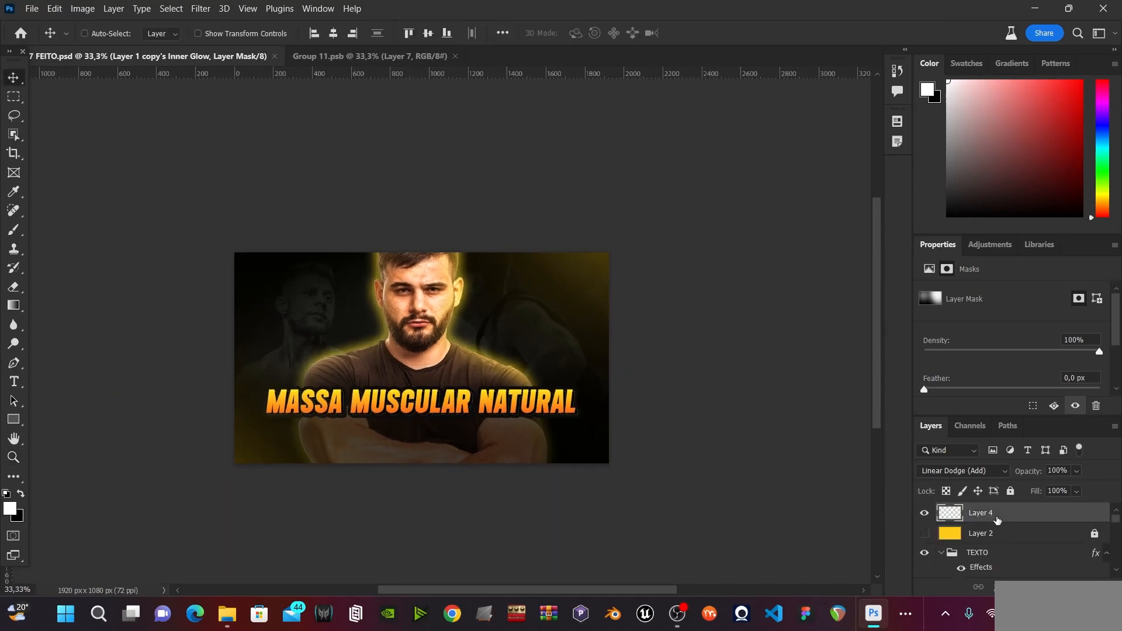
{"action": "key", "text": "ctrl+alt+shift+e"}
{"action": "right_click", "coordinate": [997, 517]}
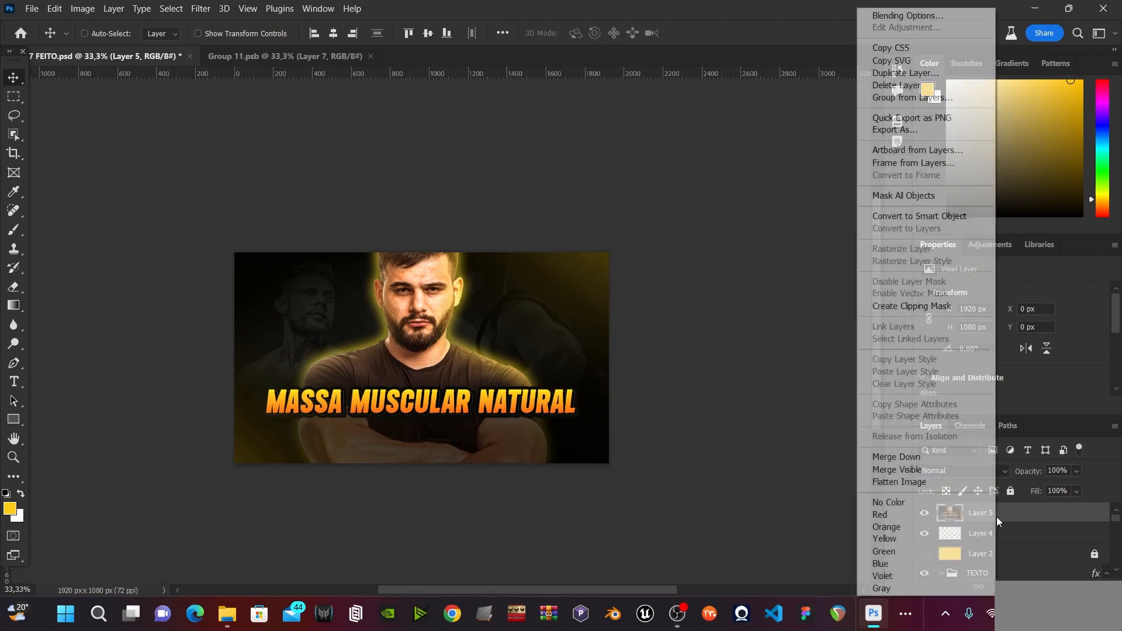
{"action": "left_click", "coordinate": [905, 217]}
Apply the Camera Raw Filter to the merged smart object with Contrast +24, Texture +29 and Clarity +31, and reduce the layer's opacity to about 51%.
{"action": "left_click", "coordinate": [201, 8]}
{"action": "left_click", "coordinate": [238, 103]}
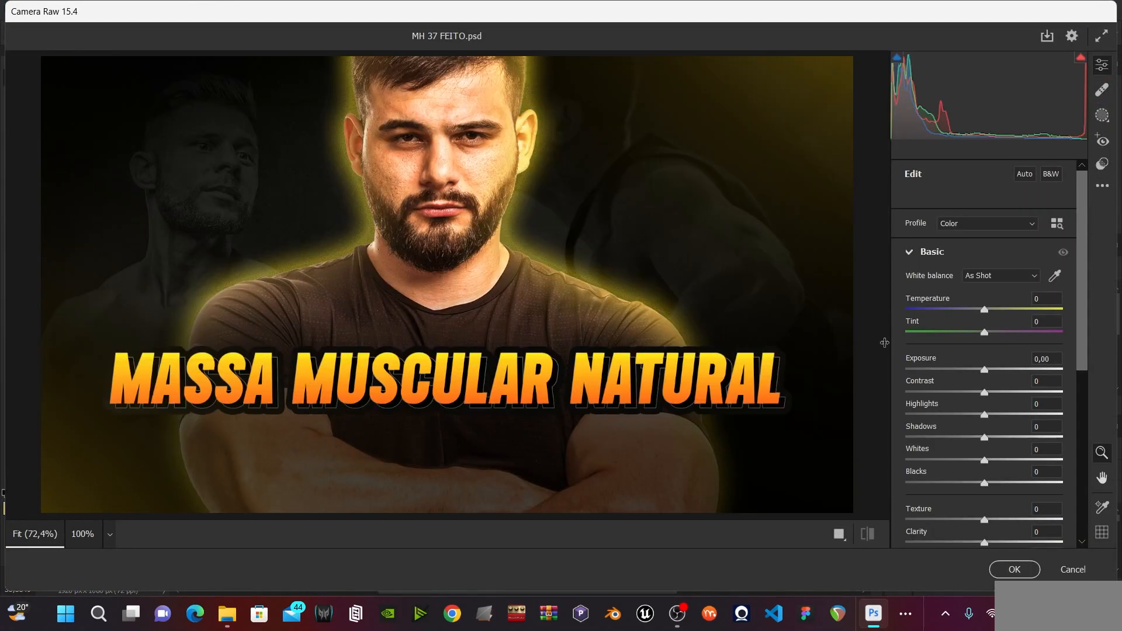
{"action": "left_click", "coordinate": [1003, 392]}
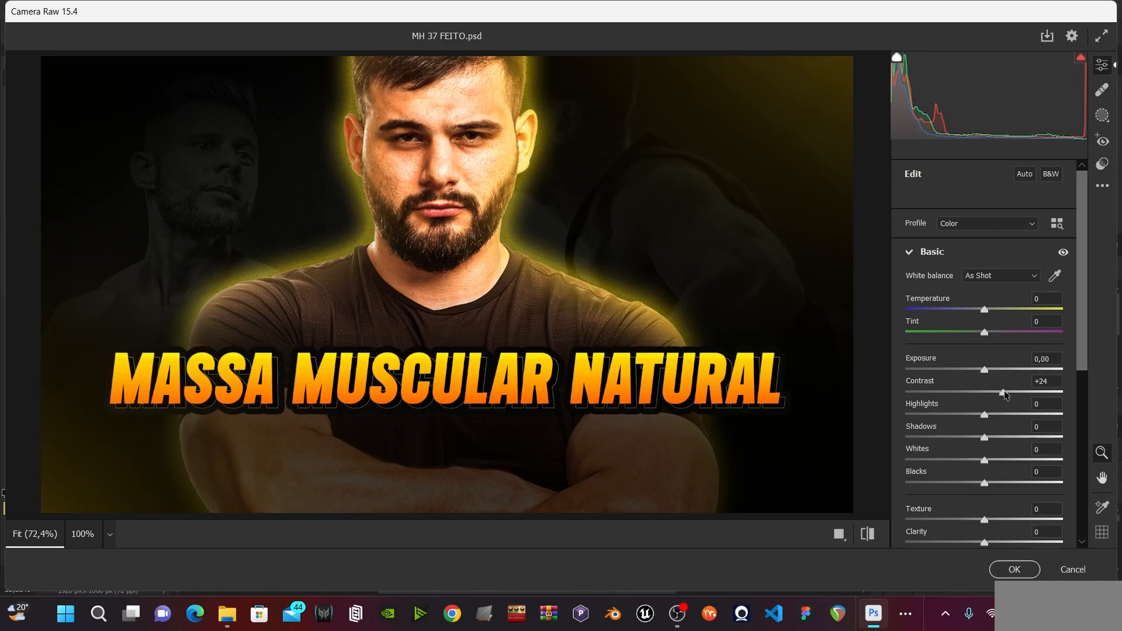
{"action": "left_click", "coordinate": [1007, 520]}
{"action": "left_click", "coordinate": [1008, 543]}
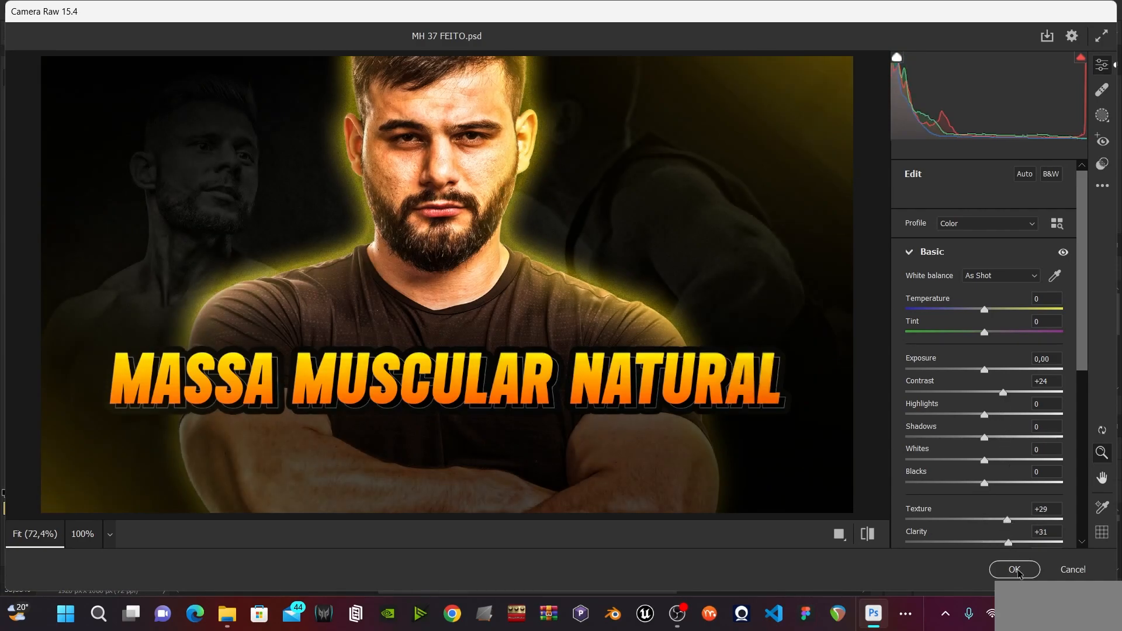
{"action": "left_click", "coordinate": [1017, 576]}
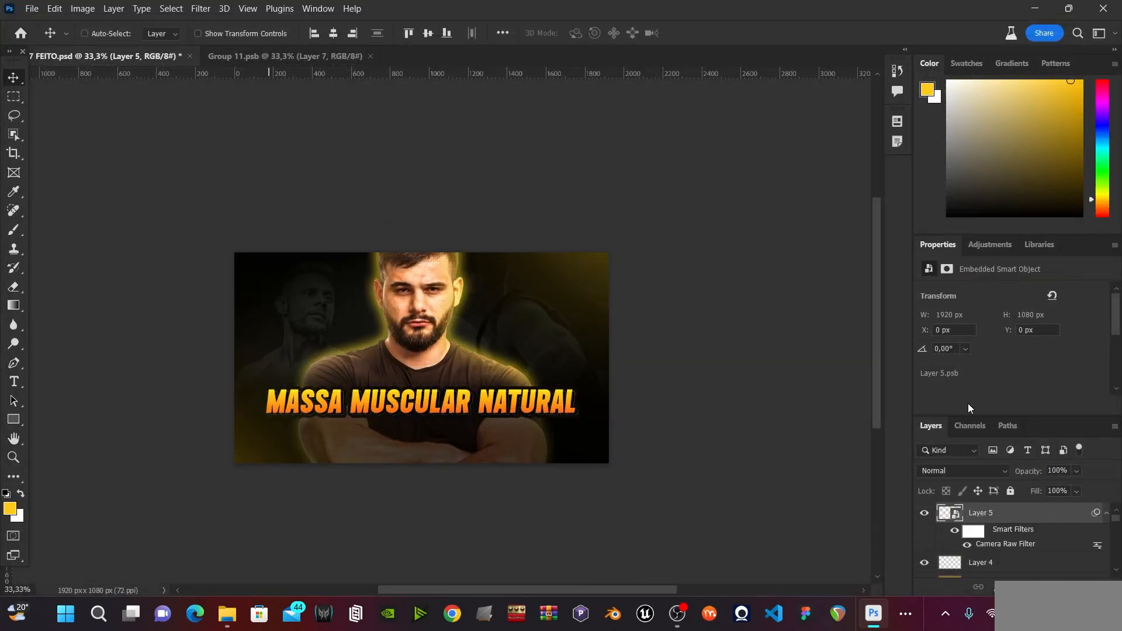
{"action": "left_click", "coordinate": [1077, 471]}
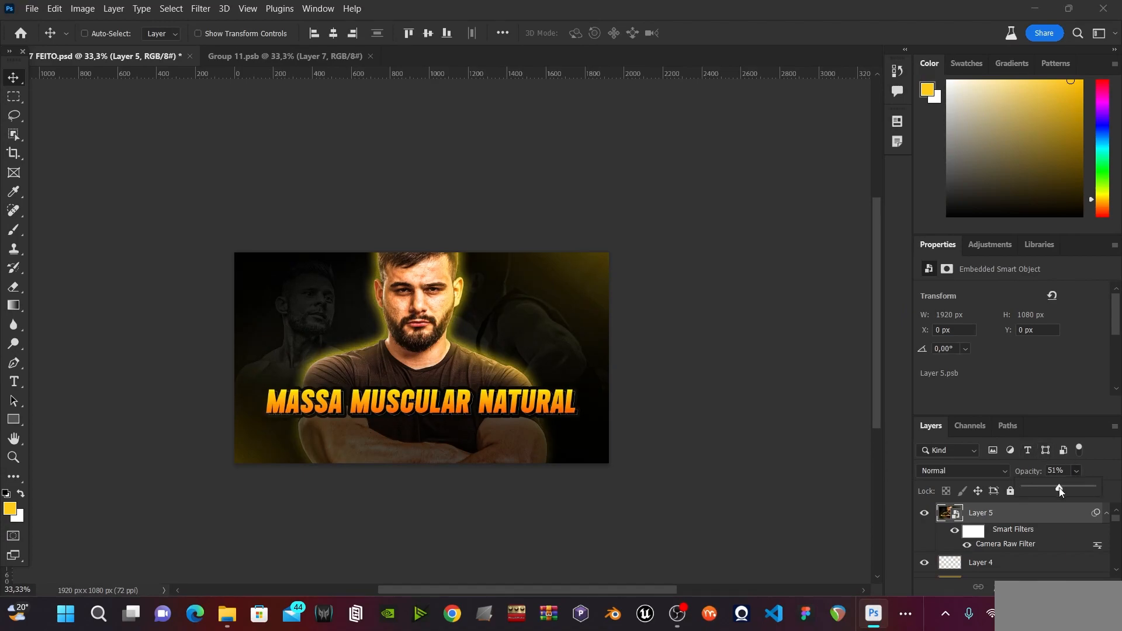
Add a Color Lookup adjustment layer above Layer 5 using the 3Strip.look 3D LUT and reduce its opacity.
{"action": "left_click", "coordinate": [1029, 587]}
{"action": "left_click", "coordinate": [1046, 512]}
{"action": "left_click", "coordinate": [951, 513]}
{"action": "left_click", "coordinate": [1015, 296]}
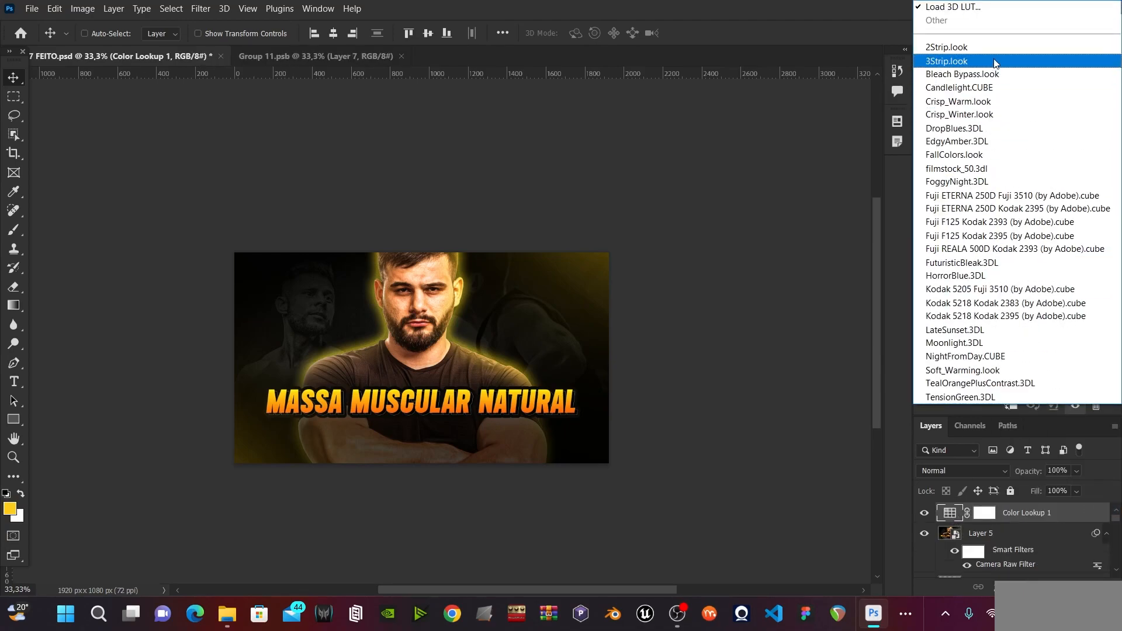
{"action": "left_click", "coordinate": [947, 61]}
{"action": "left_click_drag", "start_coordinate": [1077, 471], "coordinate": [1051, 490]}
Add a second Color Lookup adjustment layer, compare the Fuji LUTs, choose Fuji F125 Kodak 2395 (by Adobe), and reduce the layer's opacity.
{"action": "left_click", "coordinate": [994, 586]}
{"action": "left_click", "coordinate": [1023, 503]}
{"action": "left_click", "coordinate": [950, 514]}
{"action": "left_click", "coordinate": [1041, 294]}
{"action": "left_click", "coordinate": [994, 201]}
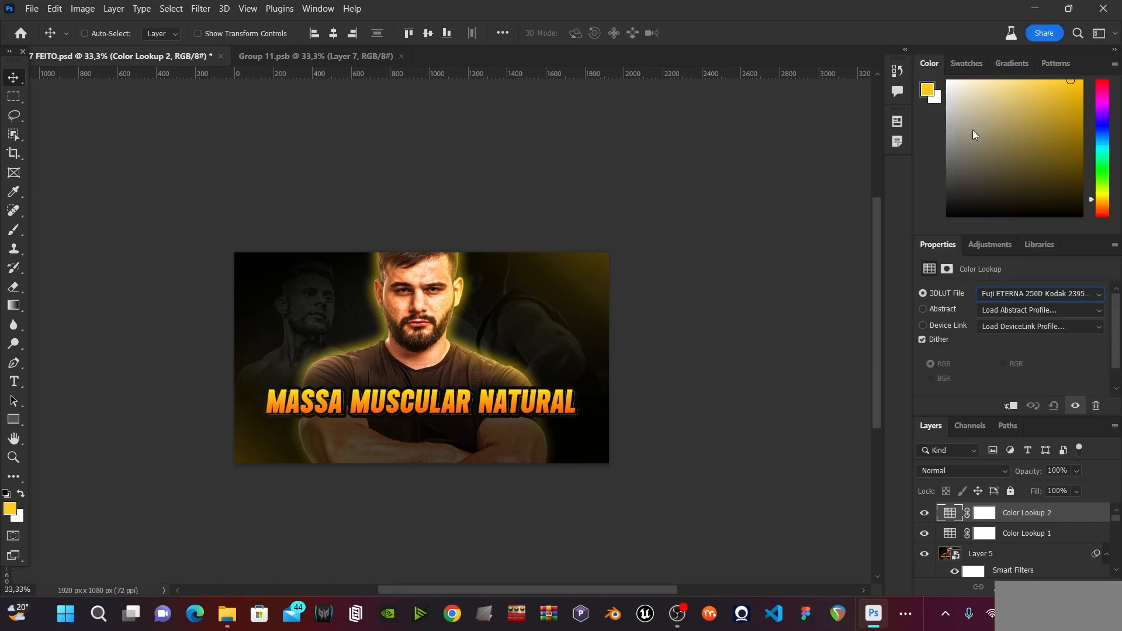
{"action": "key", "text": "Down"}
{"action": "key", "text": "Down"}
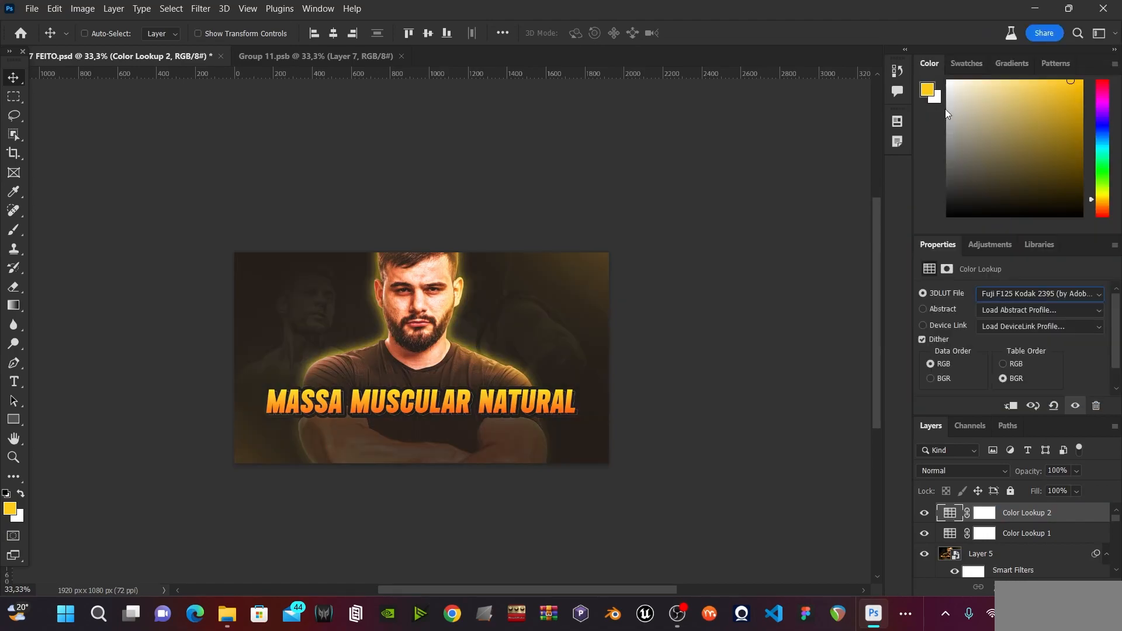
{"action": "key", "text": "Up"}
{"action": "key", "text": "Up"}
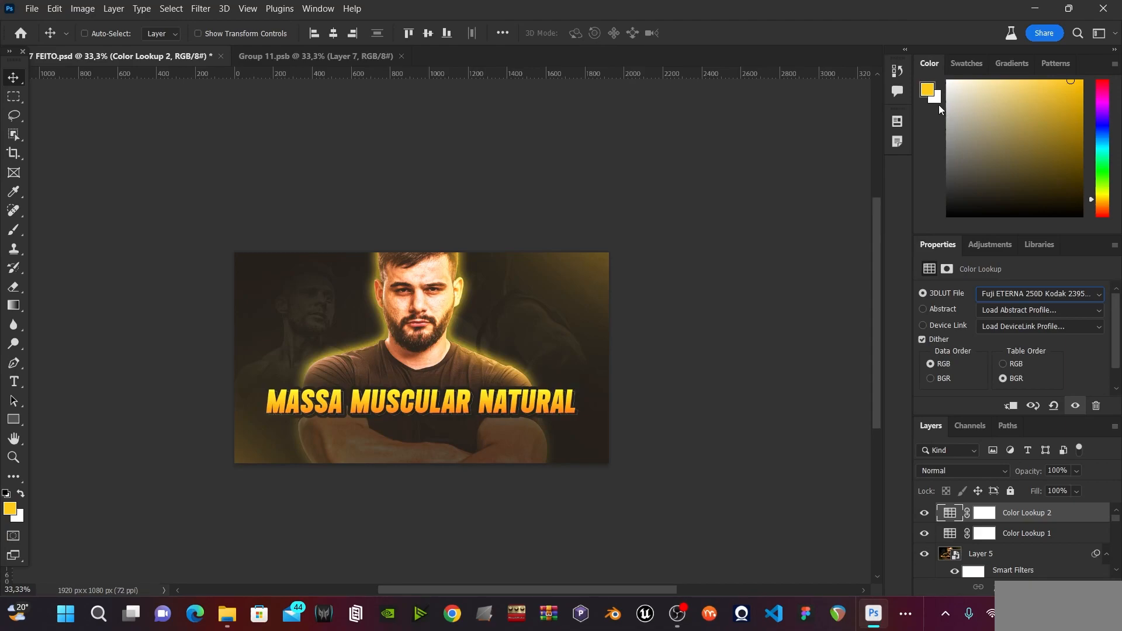
{"action": "key", "text": "Down"}
{"action": "key", "text": "Down"}
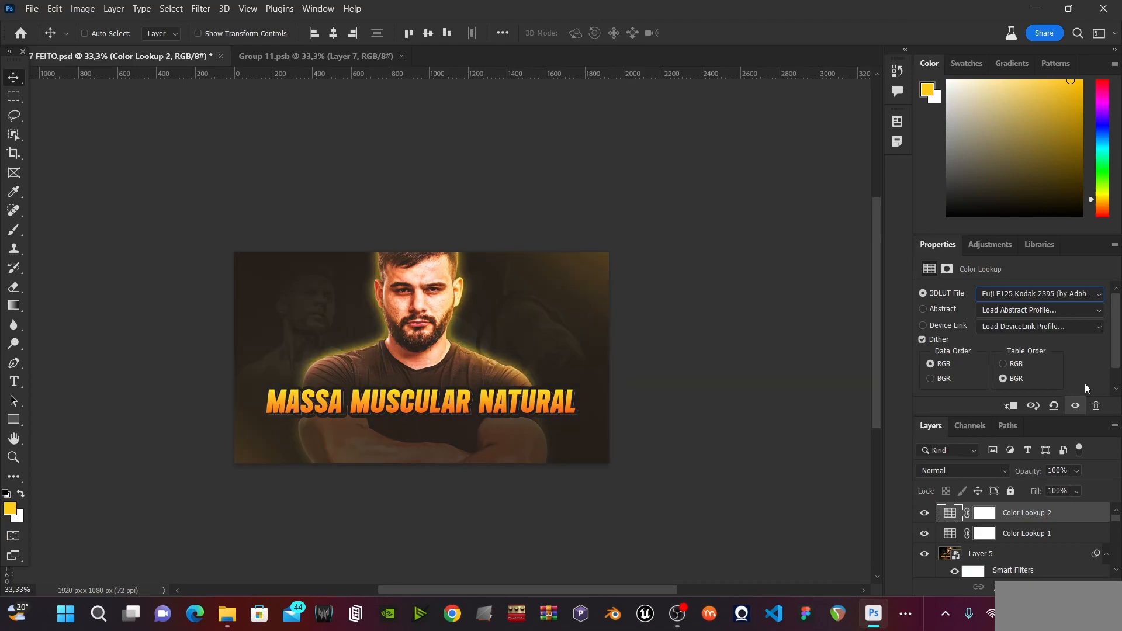
{"action": "left_click_drag", "start_coordinate": [1077, 471], "coordinate": [1049, 489]}
Create a new layer above the Color Lookup layers and fill it with default black.
{"action": "key", "text": "z"}
{"action": "key", "text": "ctrl+plus"}
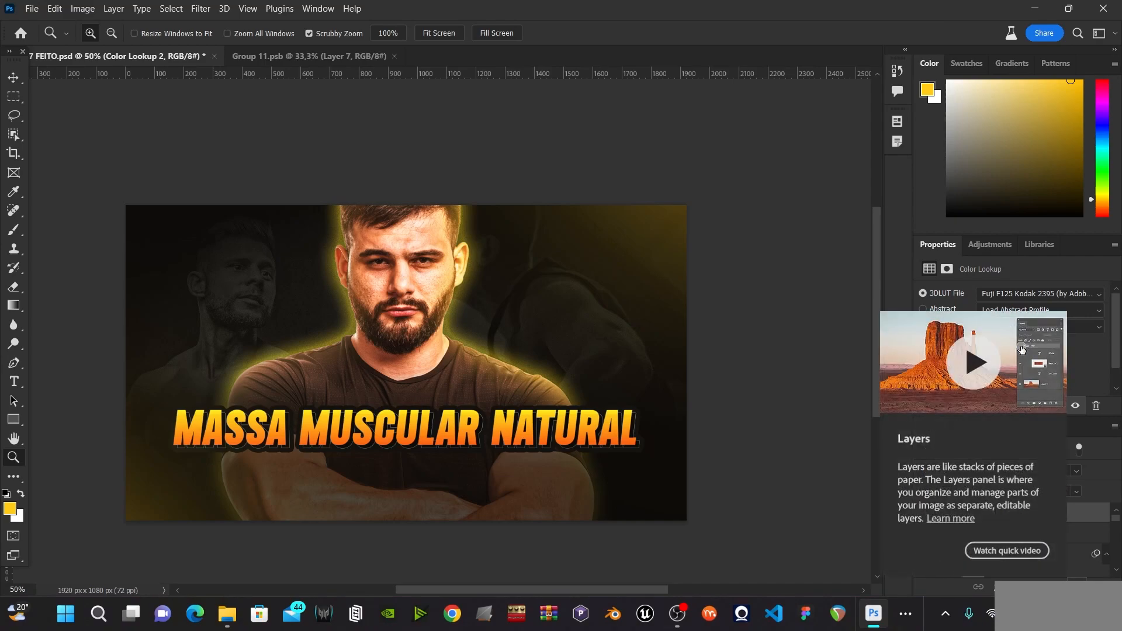
{"action": "key", "text": "ctrl+shift+alt+n"}
{"action": "key", "text": "d"}
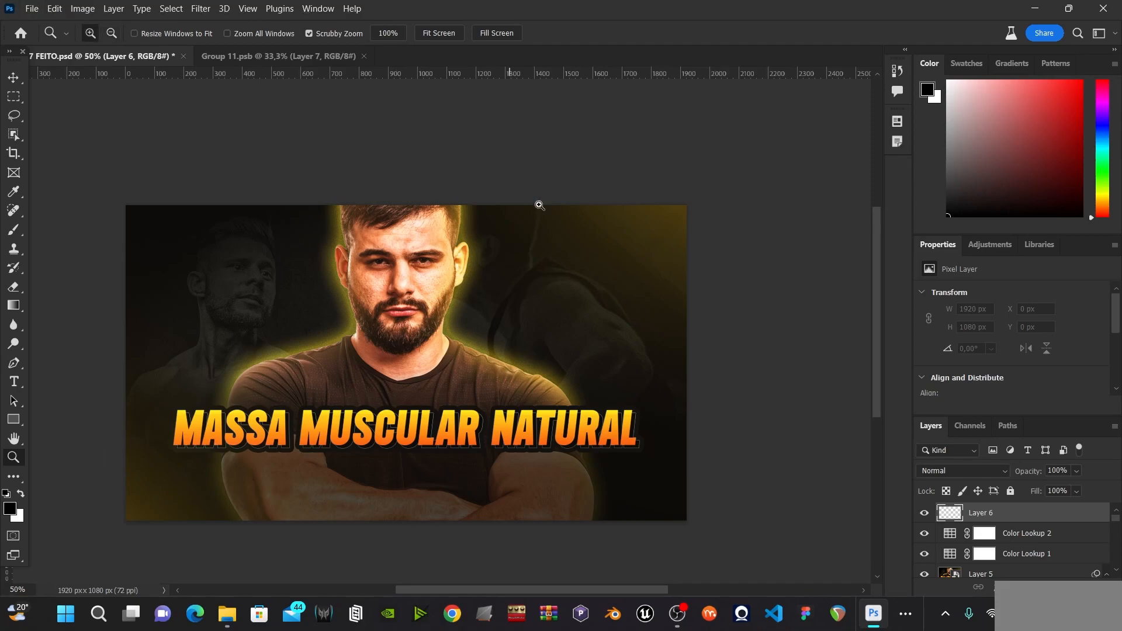
{"action": "key", "text": "alt+BackSpace"}
{"action": "key", "text": "v"}
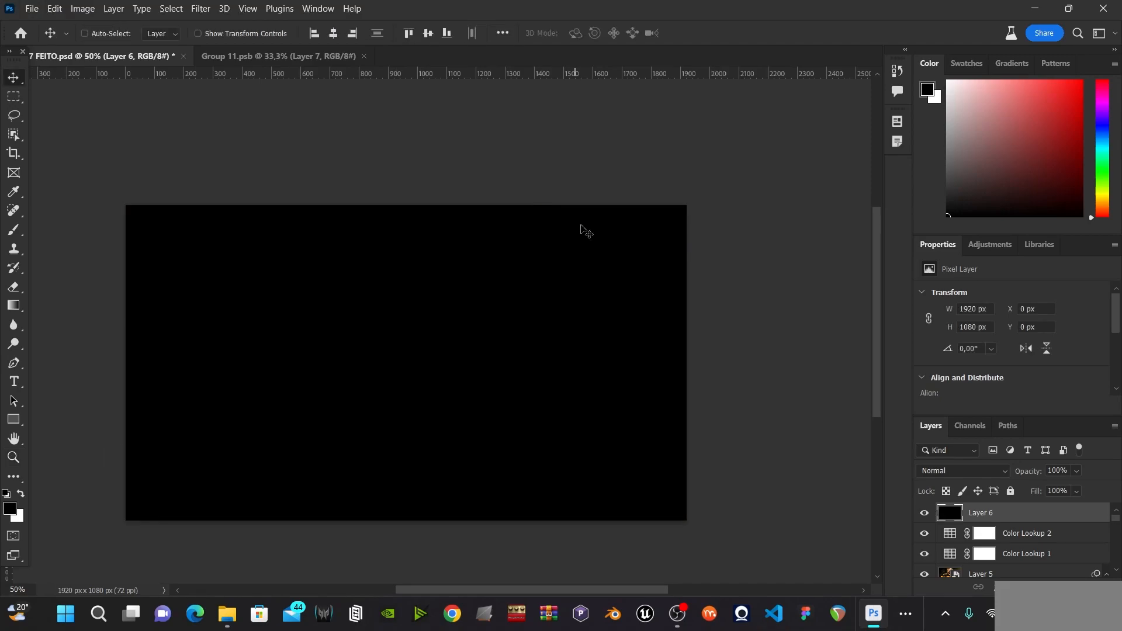
Apply the Add Noise filter to the black layer with an amount of 20,61% and Uniform distribution.
{"action": "left_click", "coordinate": [210, 8]}
{"action": "mouse_move", "coordinate": [275, 226]}
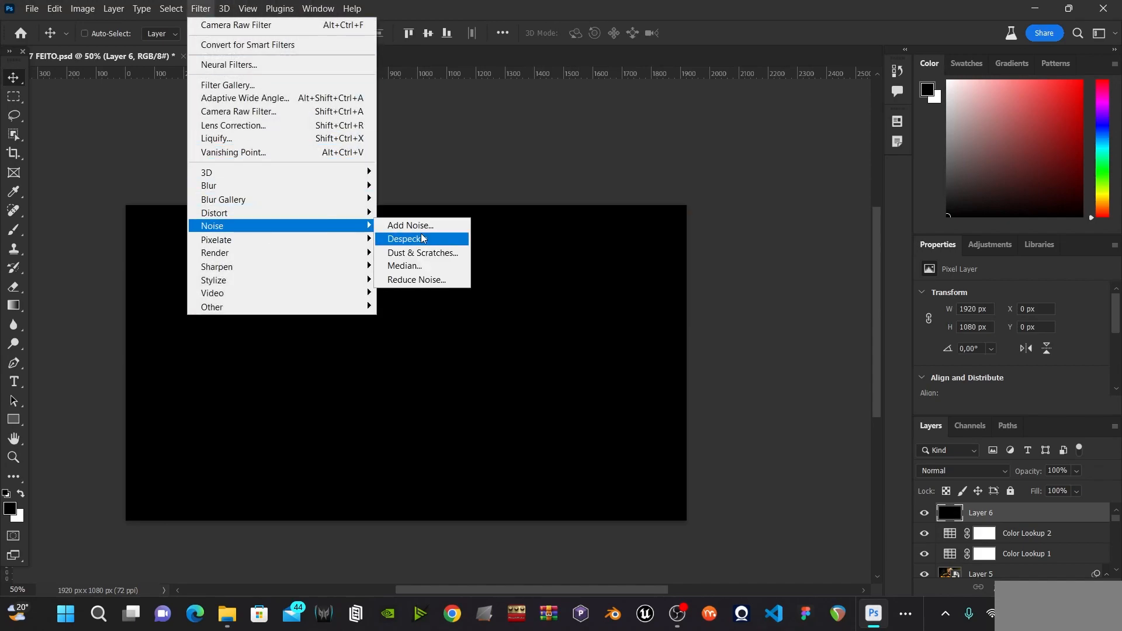
{"action": "left_click", "coordinate": [409, 225]}
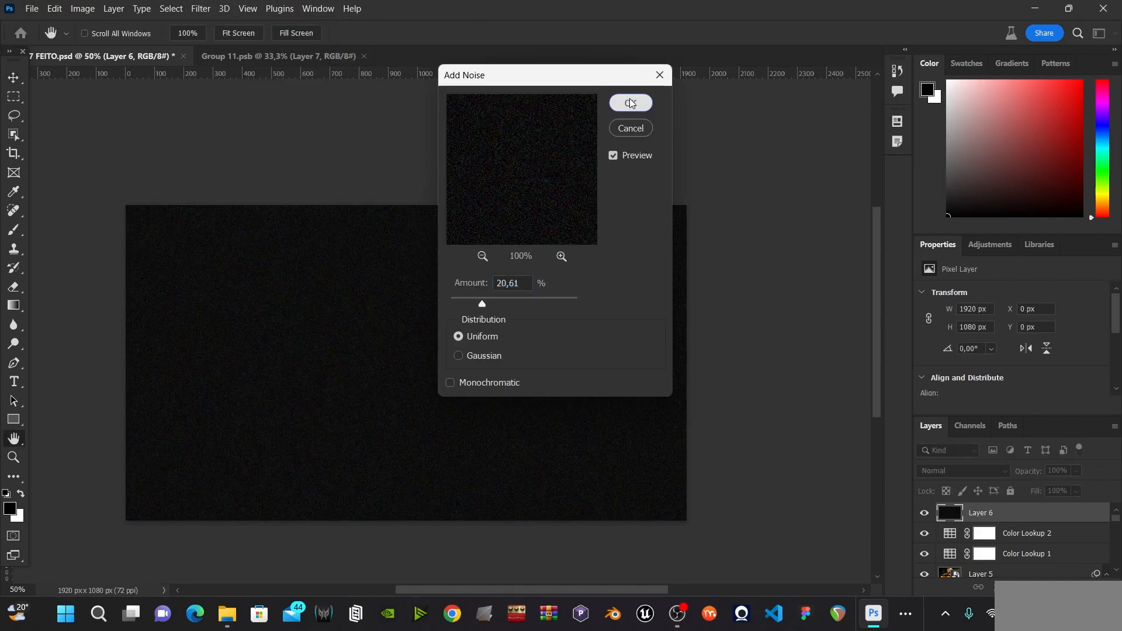
{"action": "left_click", "coordinate": [631, 104]}
Set the noise layer's blend mode to Screen and its opacity to 30%, and inspect the grain up close.
{"action": "left_click", "coordinate": [963, 470]}
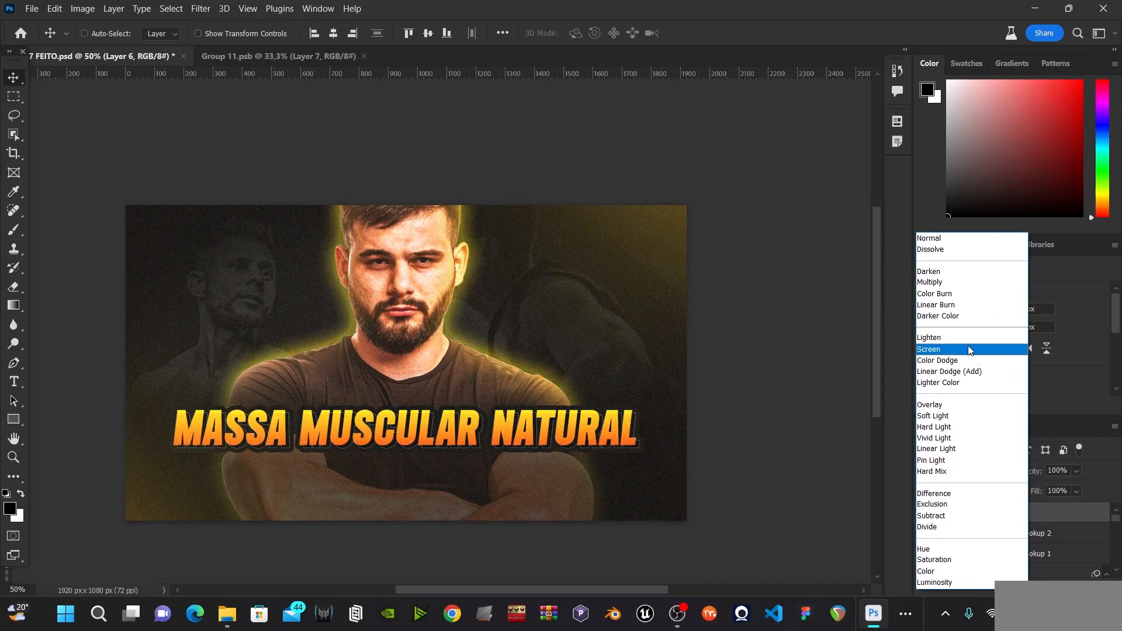
{"action": "left_click", "coordinate": [968, 349]}
{"action": "left_click", "coordinate": [1050, 489]}
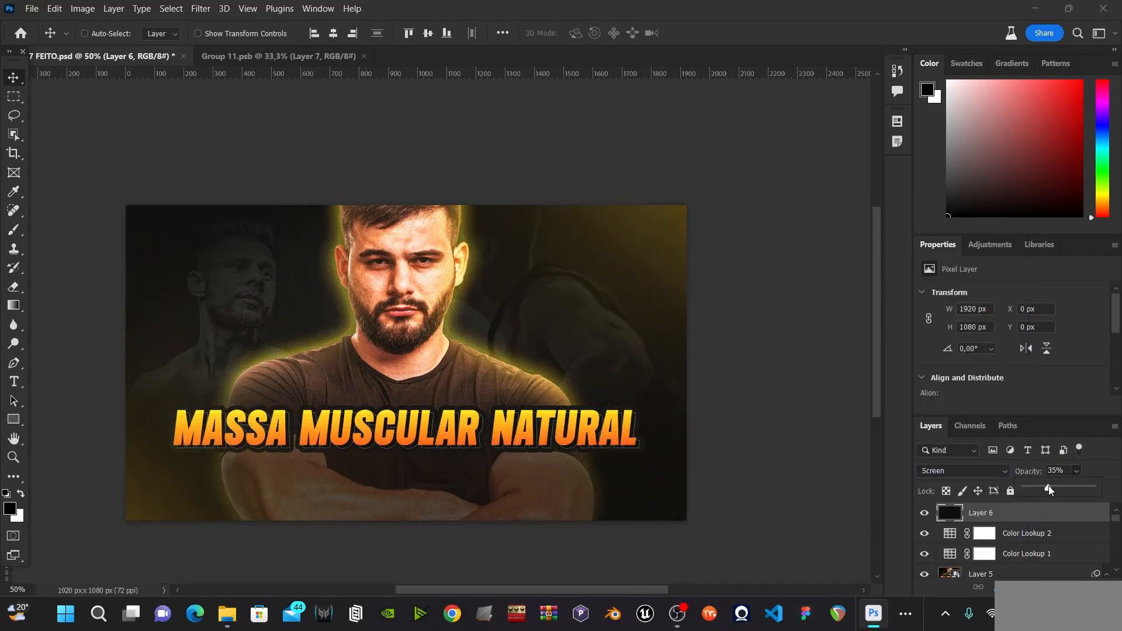
{"action": "left_click", "coordinate": [928, 520]}
{"action": "key", "text": "ctrl+minus"}
{"action": "key", "text": "z"}
{"action": "left_click", "coordinate": [485, 363]}
{"action": "left_click_drag", "start_coordinate": [485, 364], "coordinate": [583, 341]}
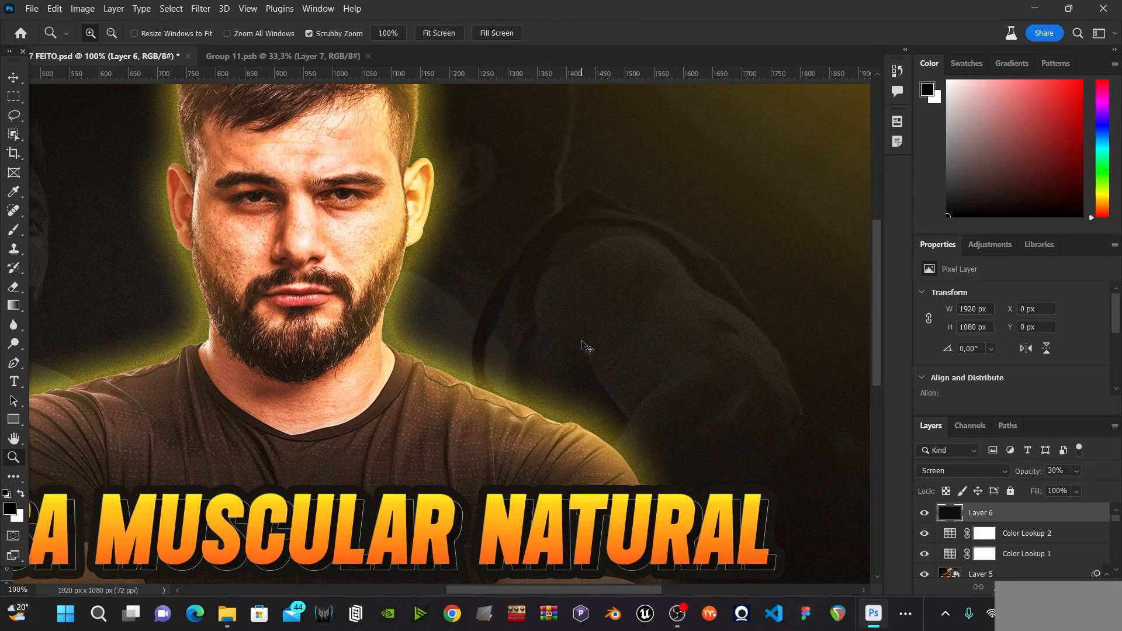
{"action": "key", "text": "ctrl+minus"}
{"action": "key", "text": "ctrl+minus"}
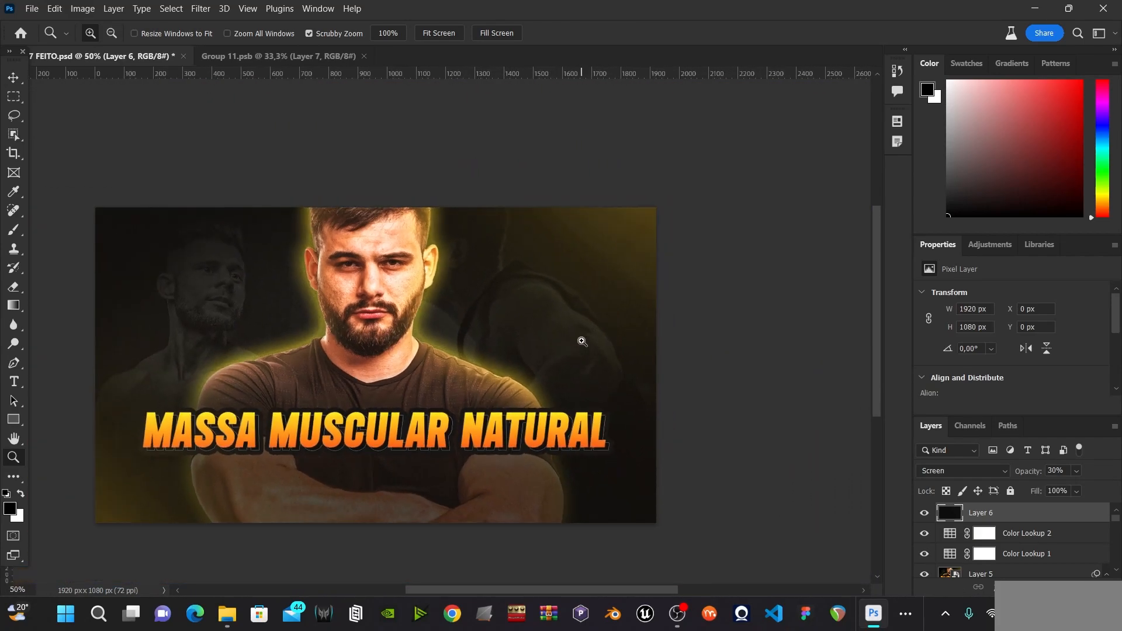